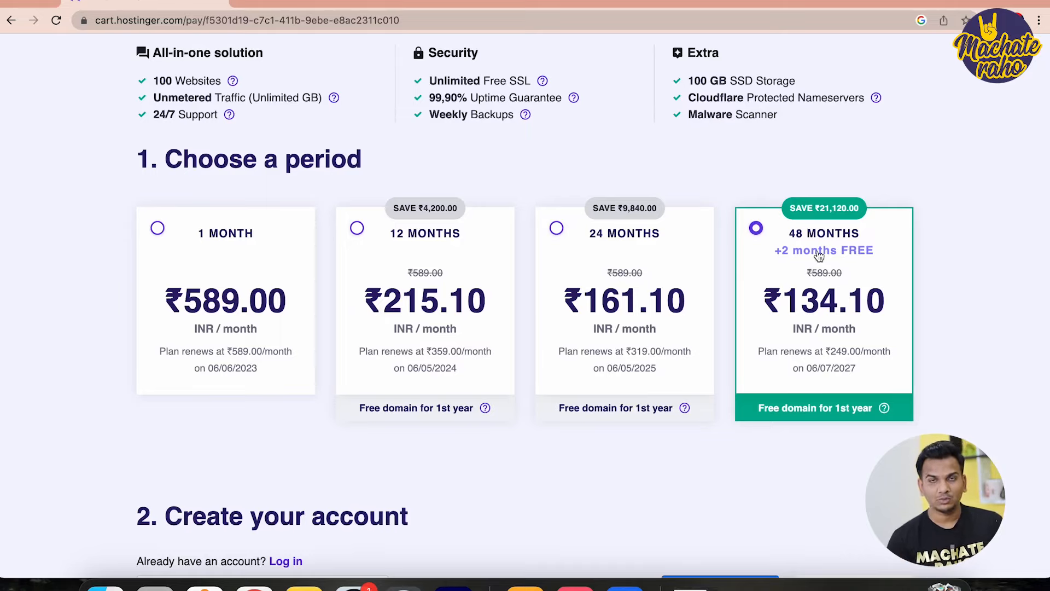
# Select UPI as the payment method for the Premium 48-month hosting order
pyautogui.scroll(-10, 819, 256)
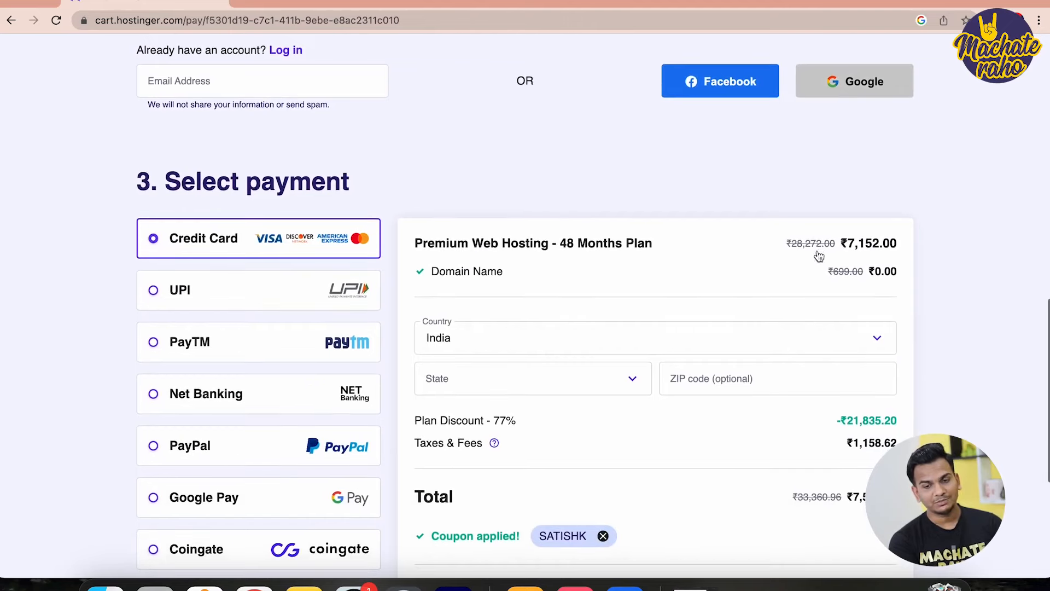
pyautogui.scroll(-2, 818, 255)
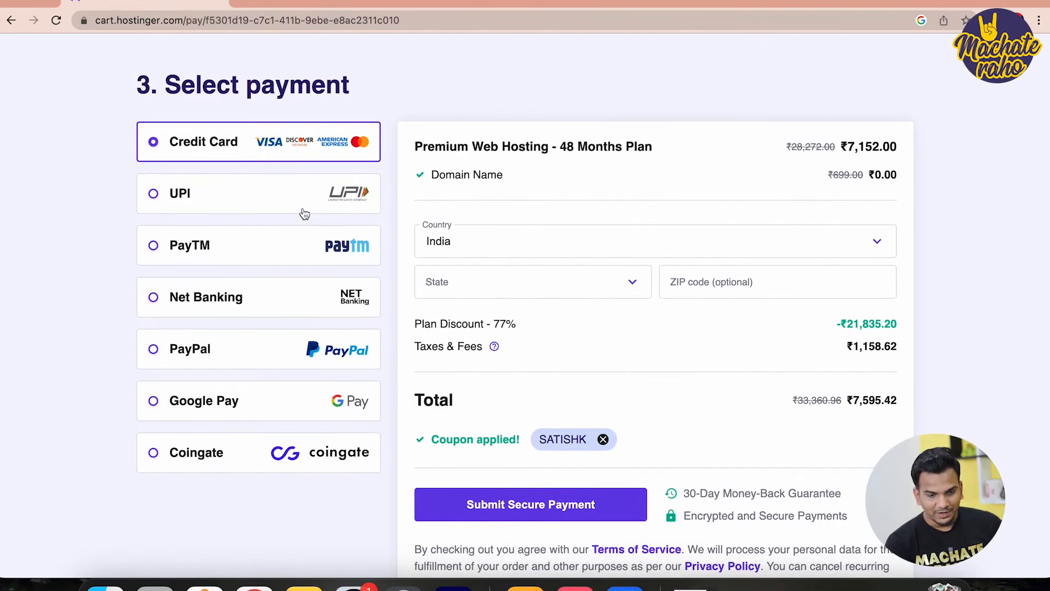
pyautogui.click(225, 204)
pyautogui.scroll(-2, 227, 206)
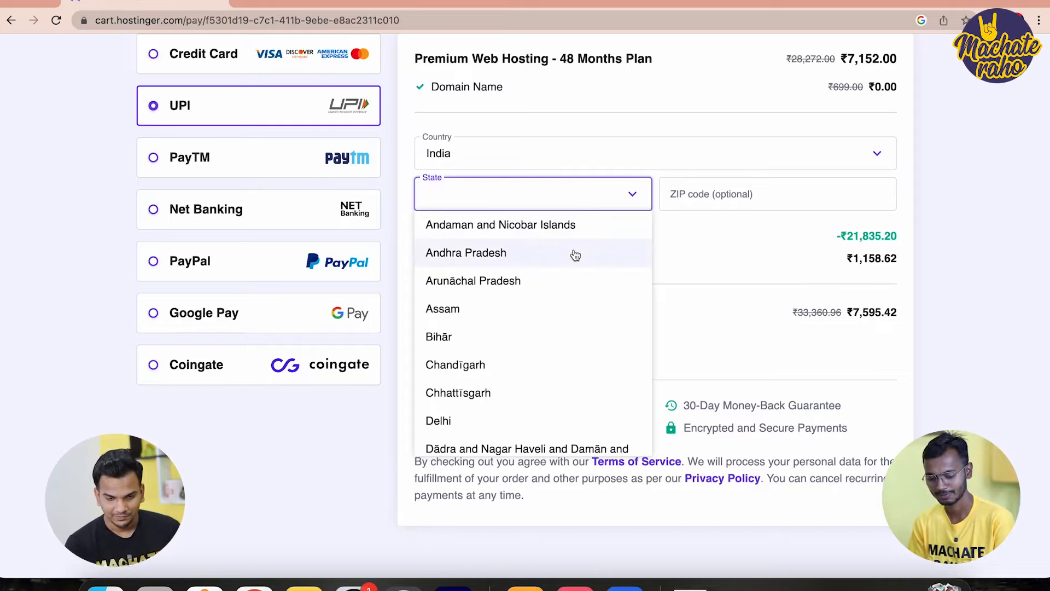
# Set the billing state to Maharashtra, submit the order, and sign in with Google
pyautogui.scroll(-10, 541, 230)
pyautogui.scroll(8, 504, 307)
pyautogui.scroll(-8, 506, 307)
pyautogui.scroll(2, 473, 317)
pyautogui.scroll(6, 473, 316)
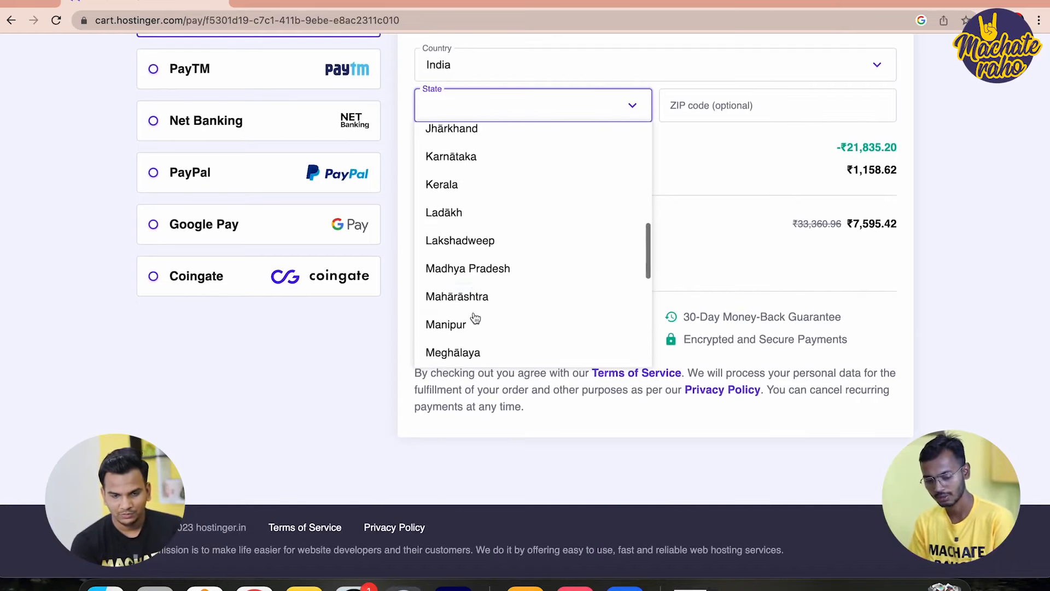
pyautogui.scroll(-1, 474, 309)
pyautogui.click(472, 294)
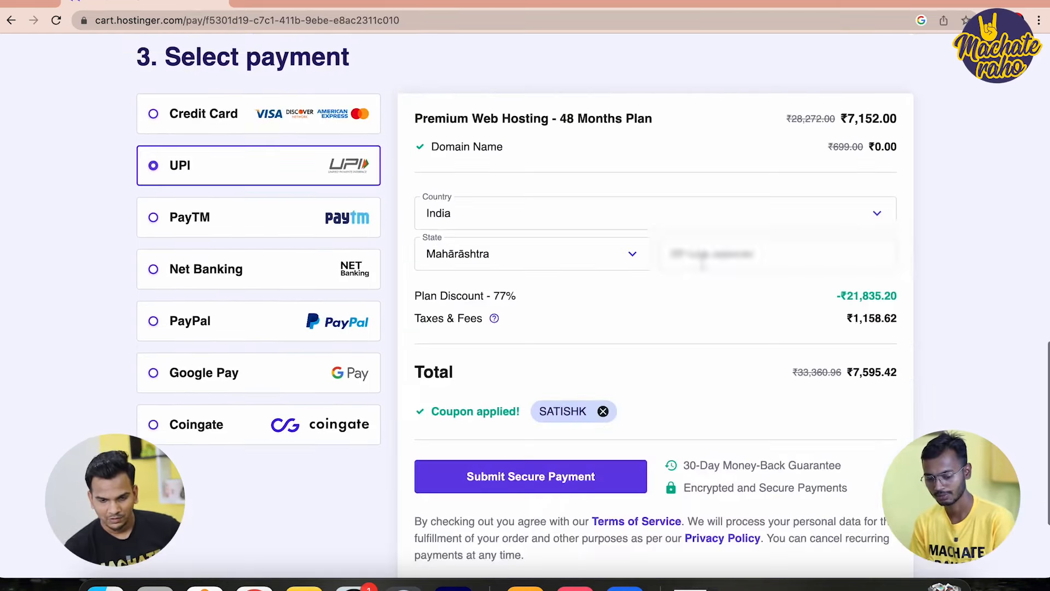
pyautogui.click(499, 476)
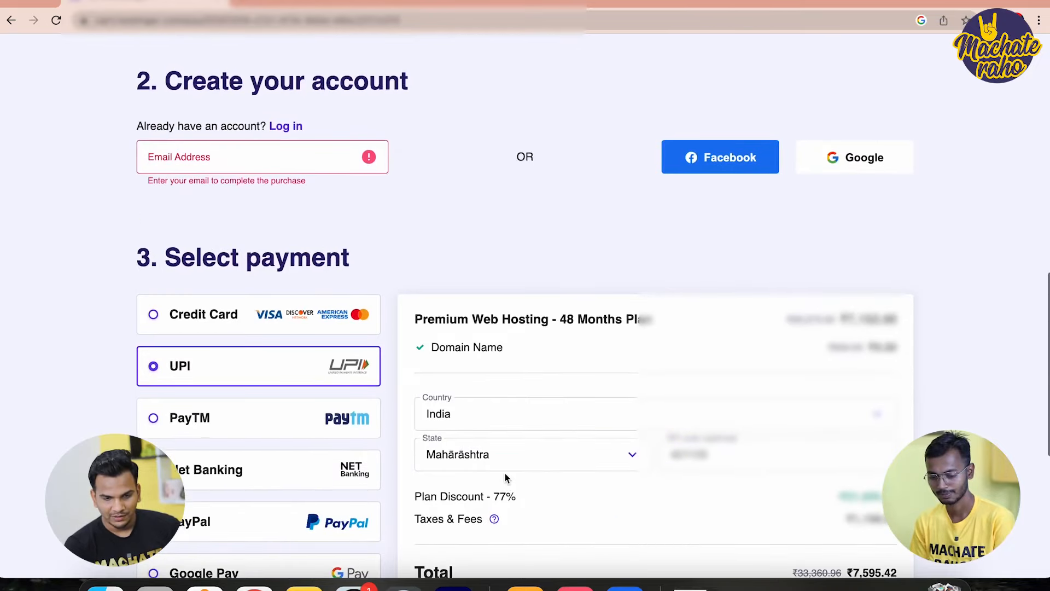
pyautogui.click(276, 165)
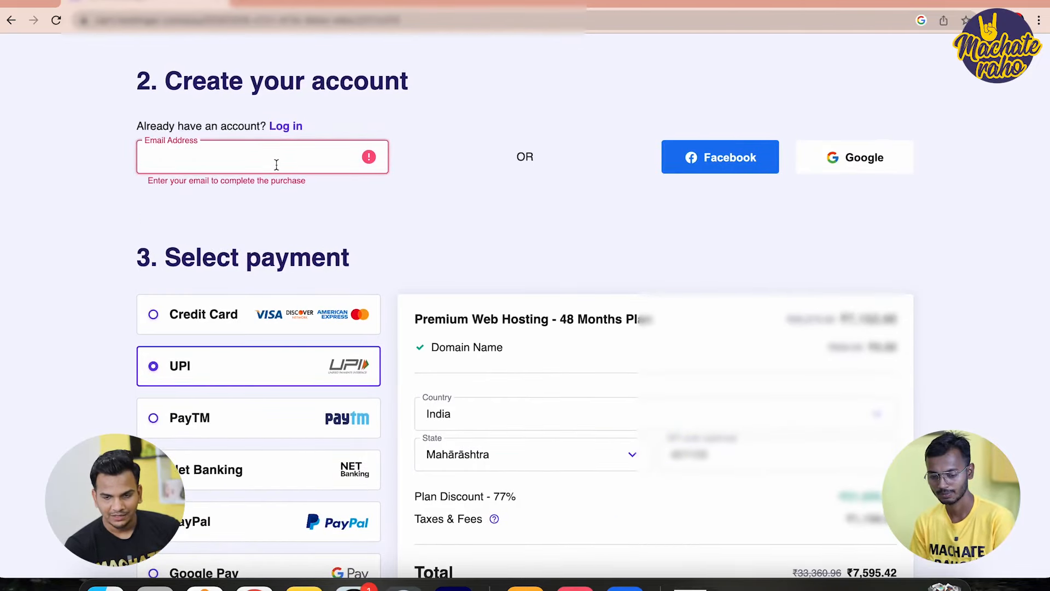
pyautogui.click(866, 158)
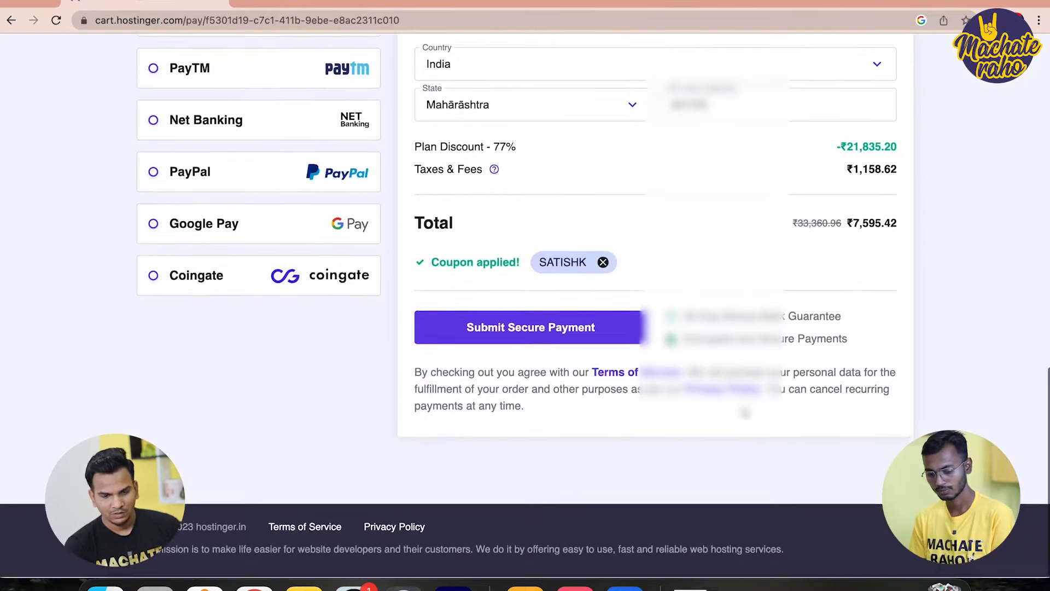
# Reselect UPI and submit the secure payment for the ₹7,595.42 order
pyautogui.scroll(3, 525, 295)
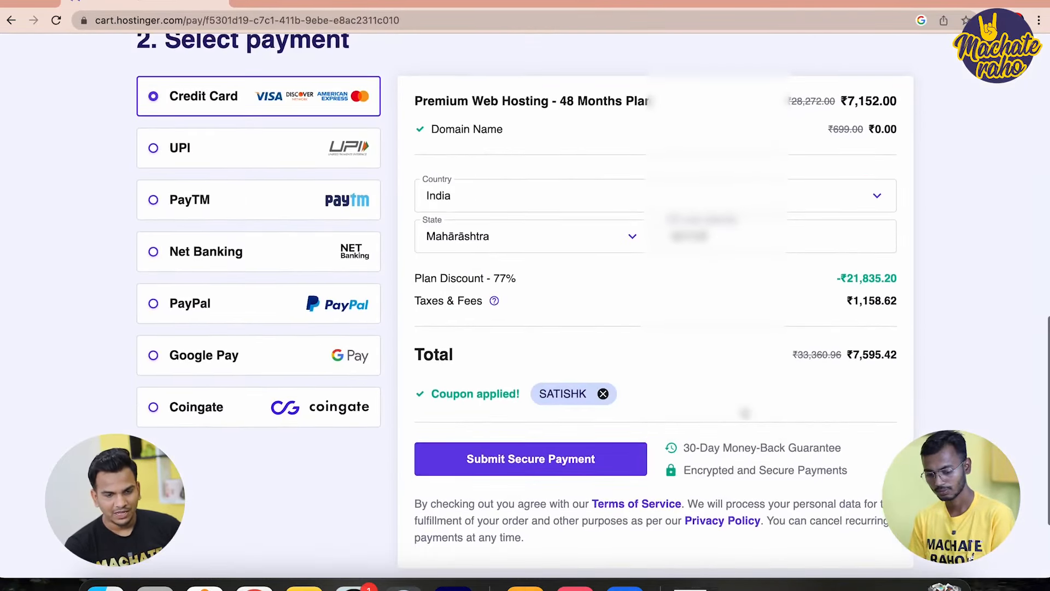
pyautogui.click(221, 149)
pyautogui.scroll(-1, 221, 149)
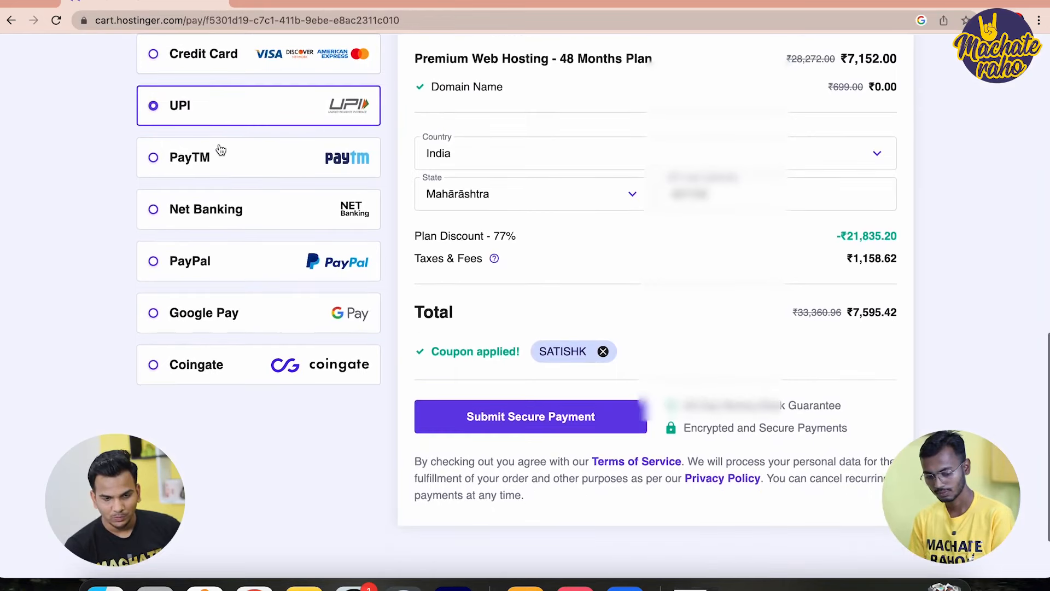
pyautogui.click(484, 416)
pyautogui.click(387, 244)
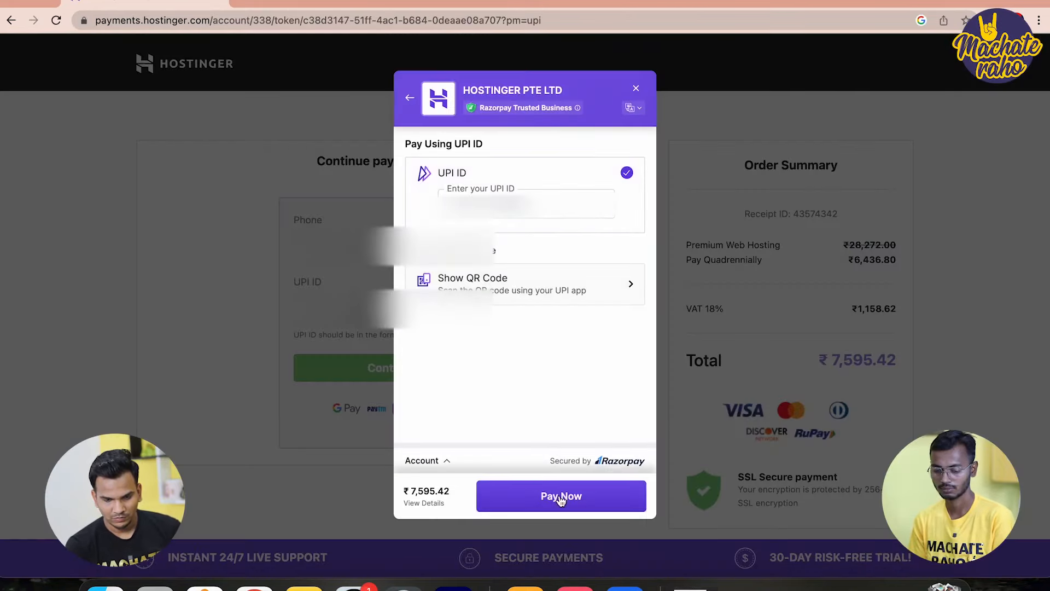
# Pay the ₹7,595.42 order through UPI
pyautogui.click(559, 496)
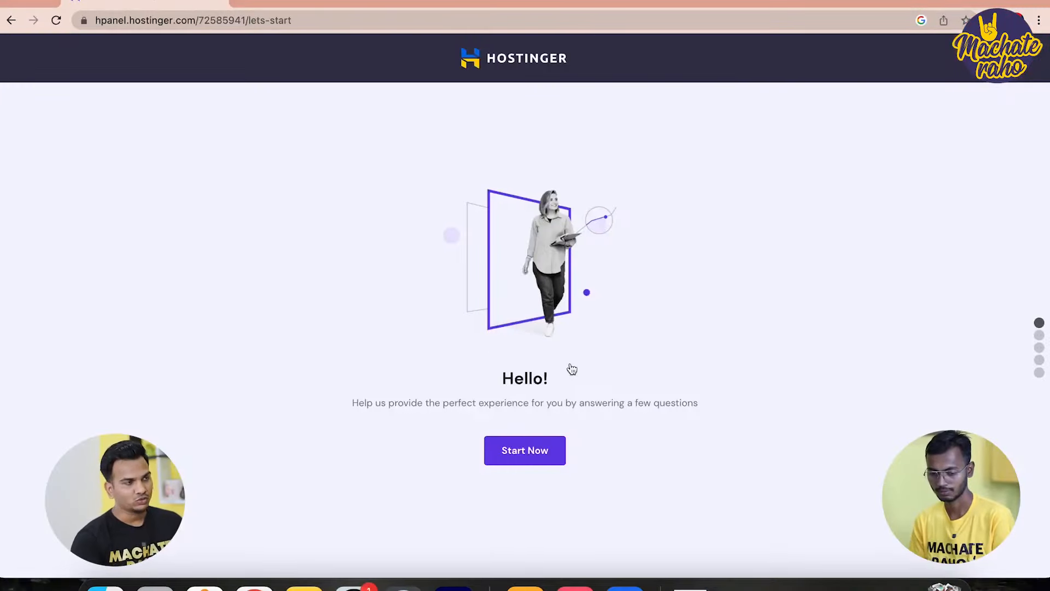
# Answer the onboarding survey: for myself, building it myself, a Blog, and yes to help
pyautogui.click(527, 451)
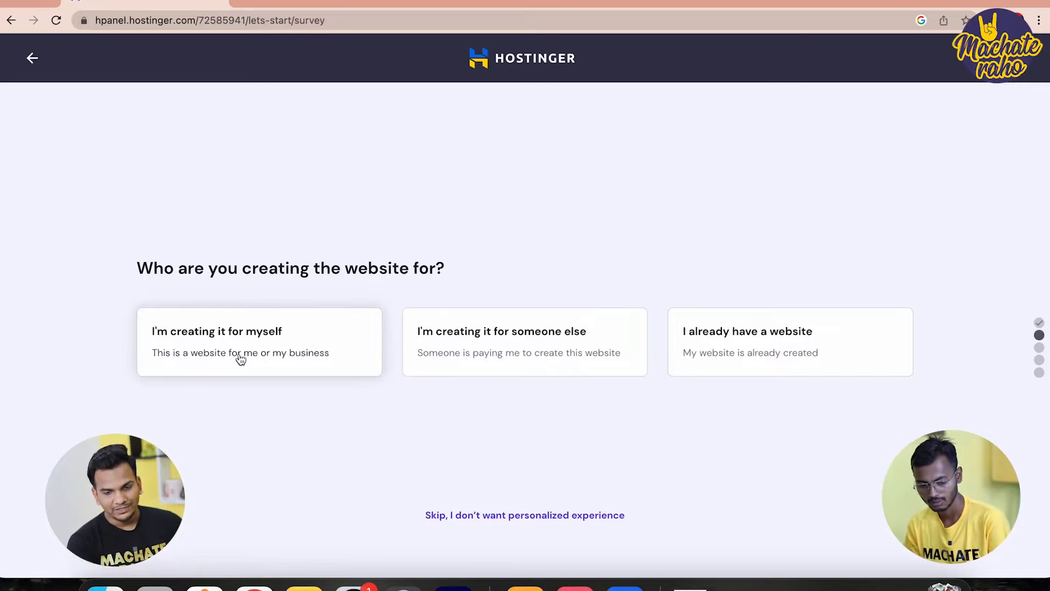
pyautogui.click(297, 352)
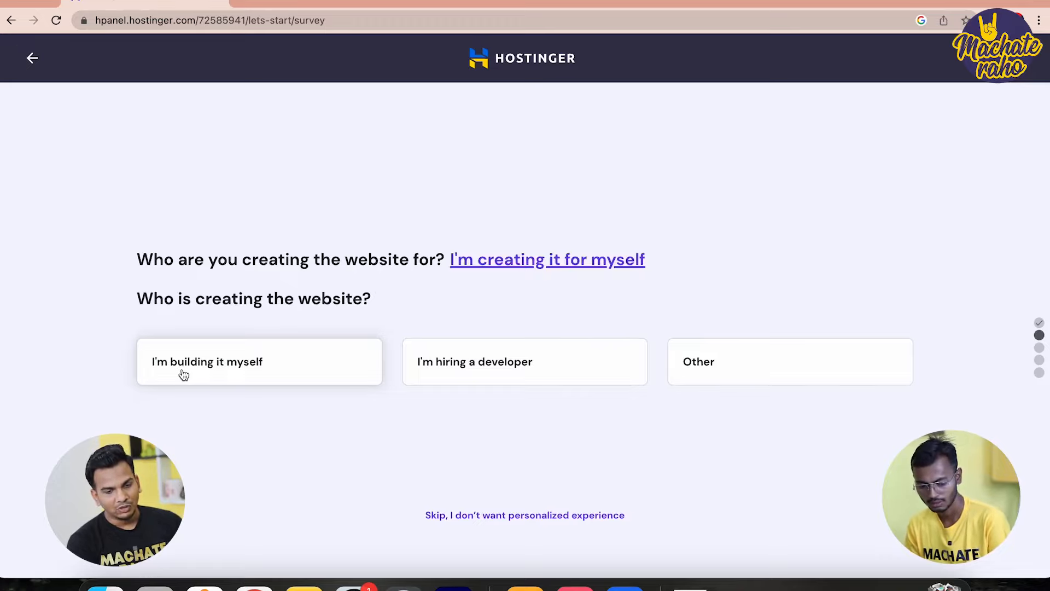
pyautogui.click(267, 372)
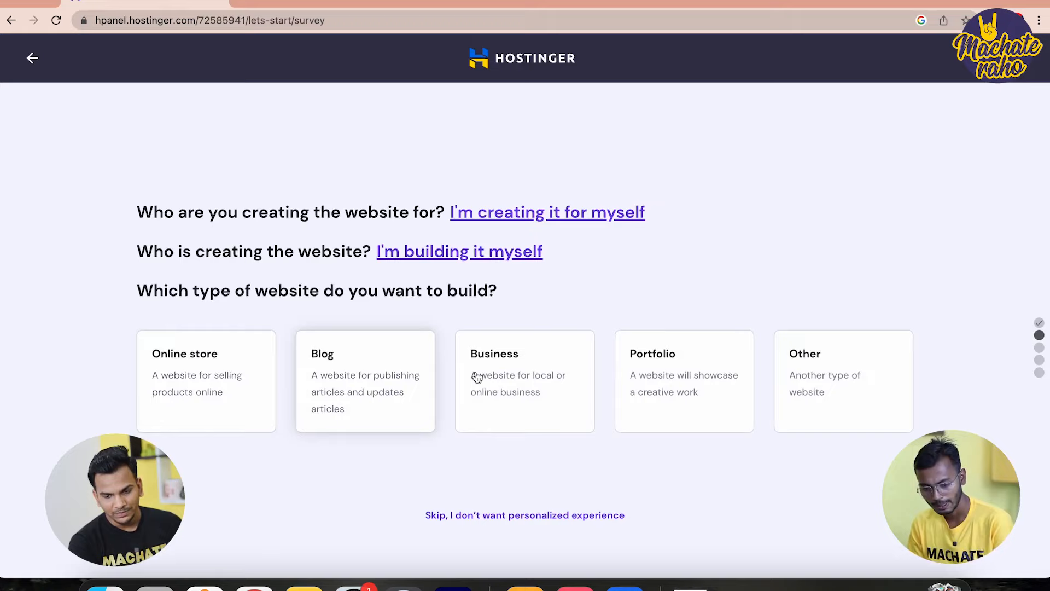
pyautogui.click(375, 402)
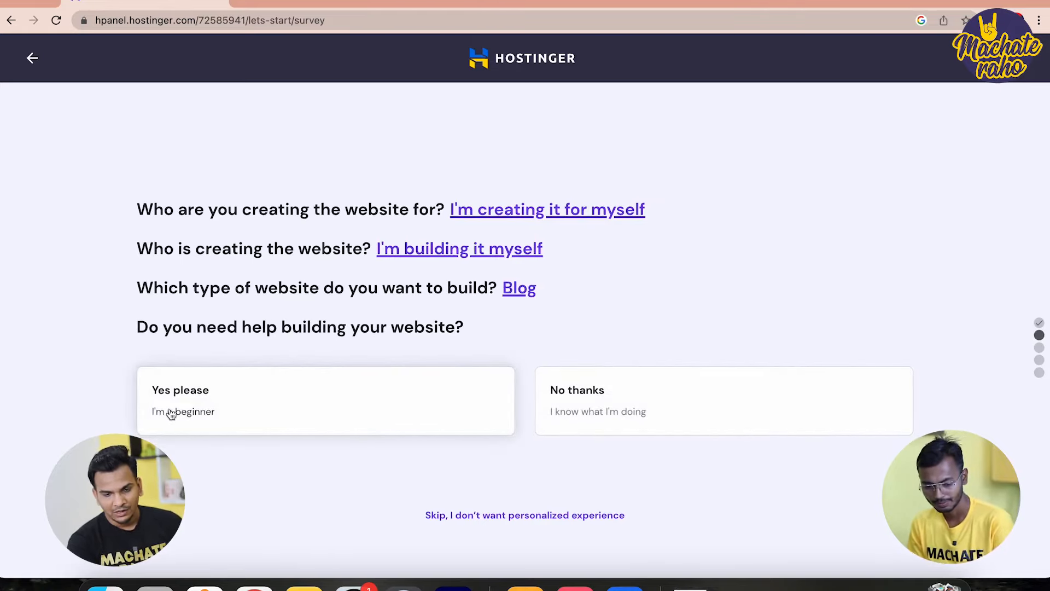
pyautogui.click(228, 410)
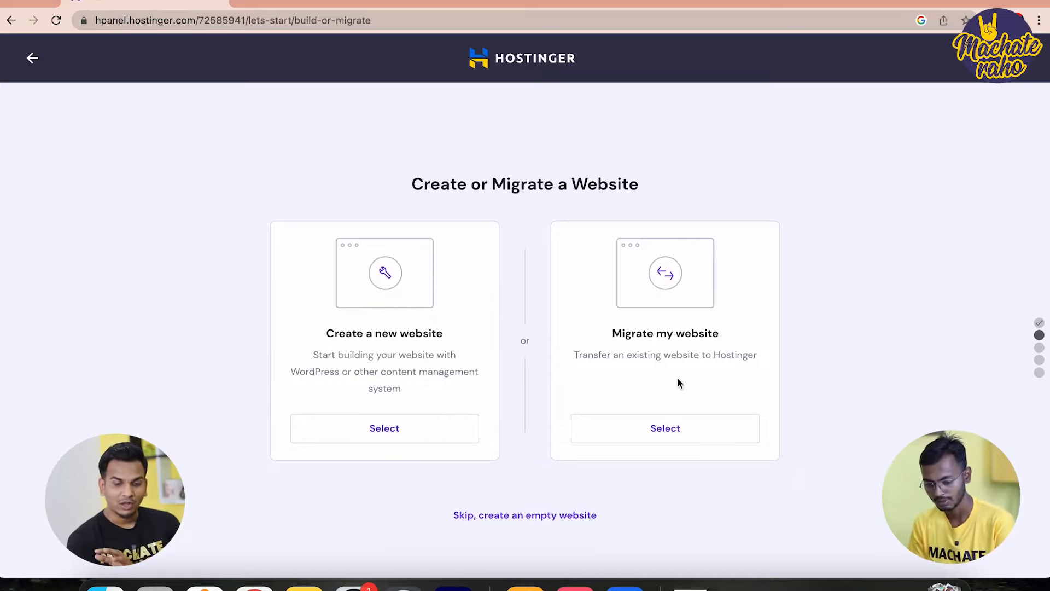
# Choose to create a new website and skip the builder to start from scratch
pyautogui.click(413, 435)
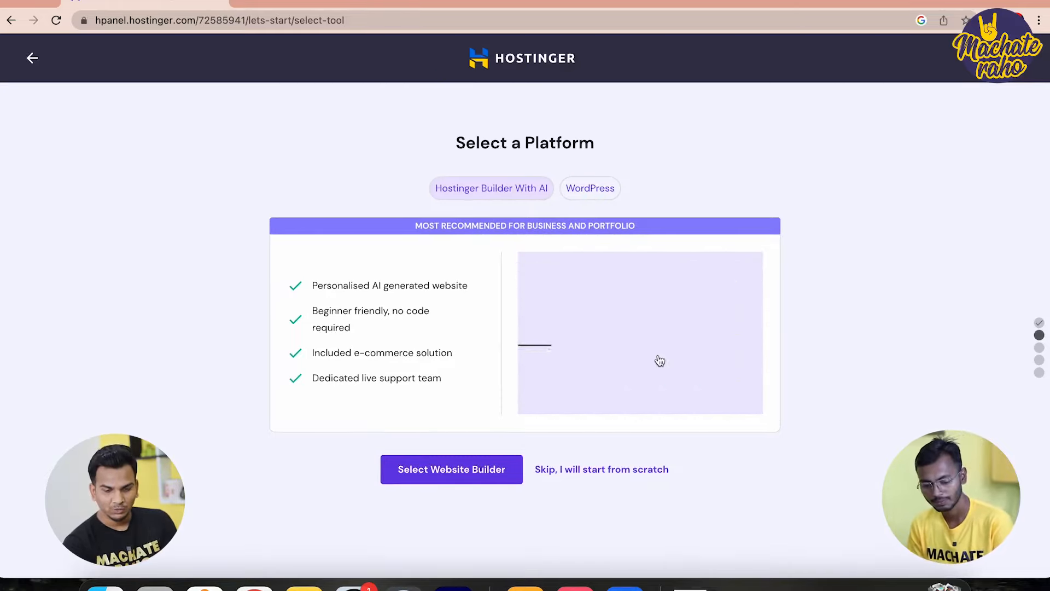
pyautogui.click(613, 471)
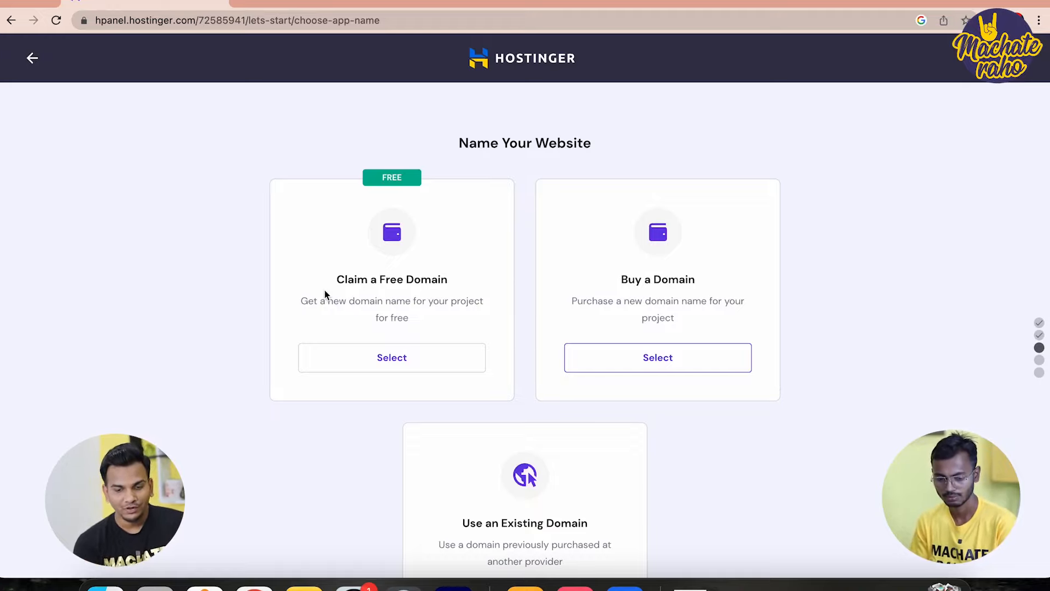
# Claim the free domain taazatimes.com after confirming it is available
pyautogui.click(381, 372)
pyautogui.scroll(-3, 380, 372)
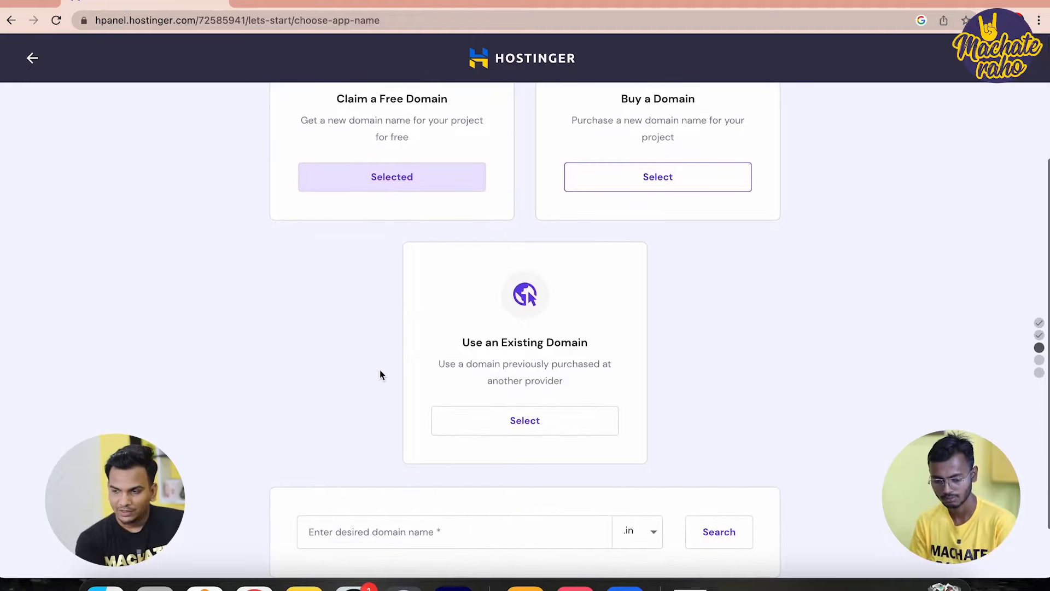
pyautogui.scroll(-1, 498, 305)
pyautogui.click(418, 470)
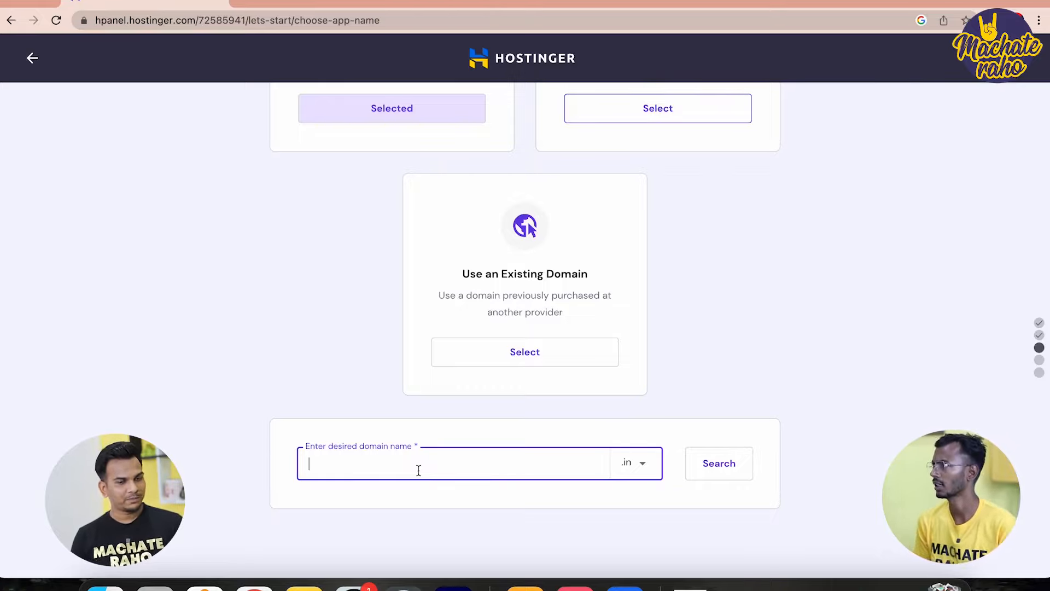
pyautogui.write('aazatimes')
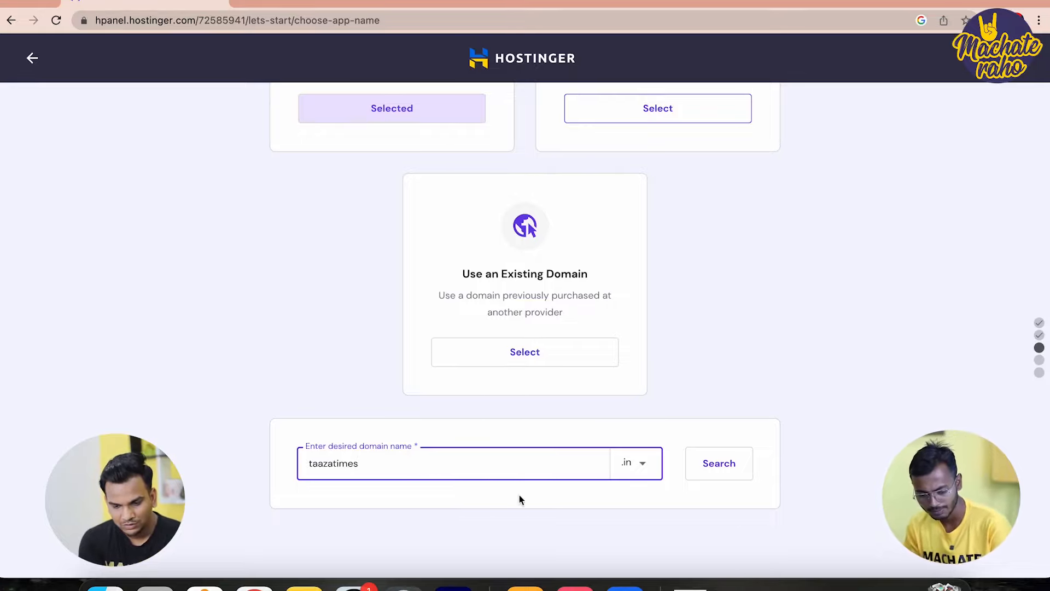
pyautogui.click(645, 472)
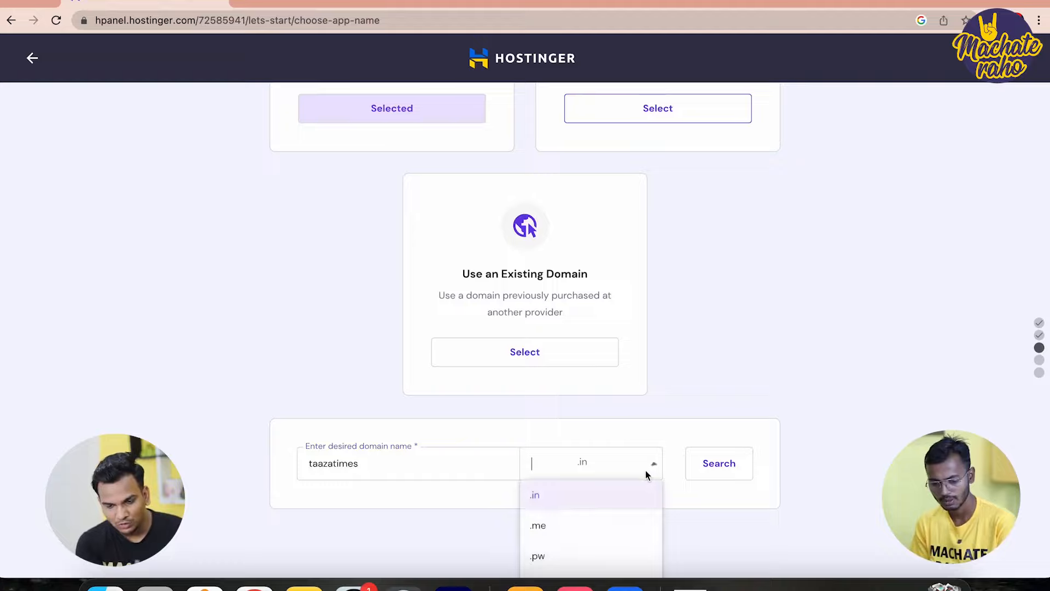
pyautogui.write('.com')
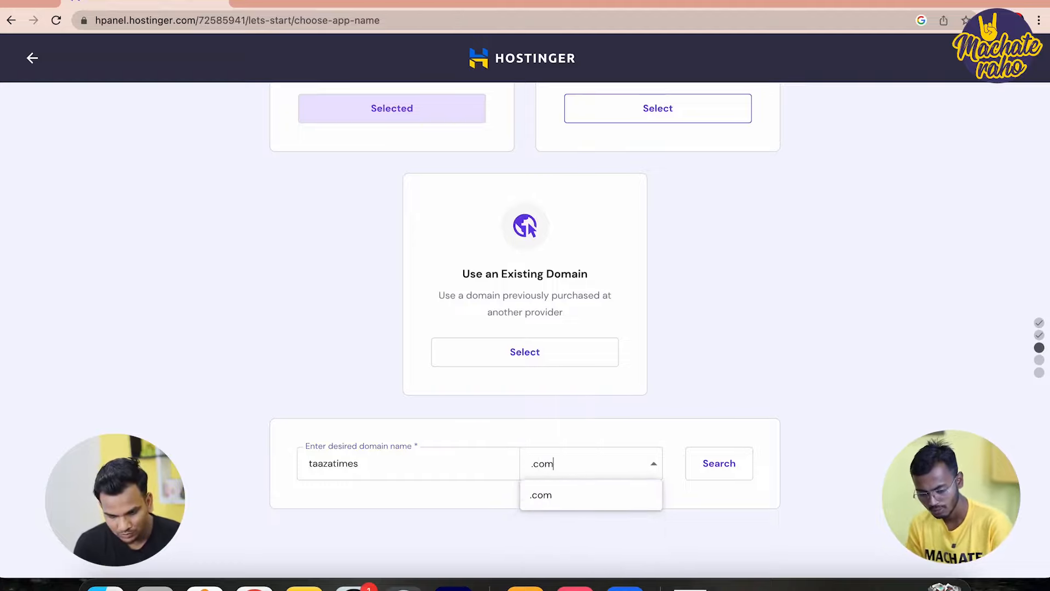
pyautogui.click(602, 495)
pyautogui.click(714, 473)
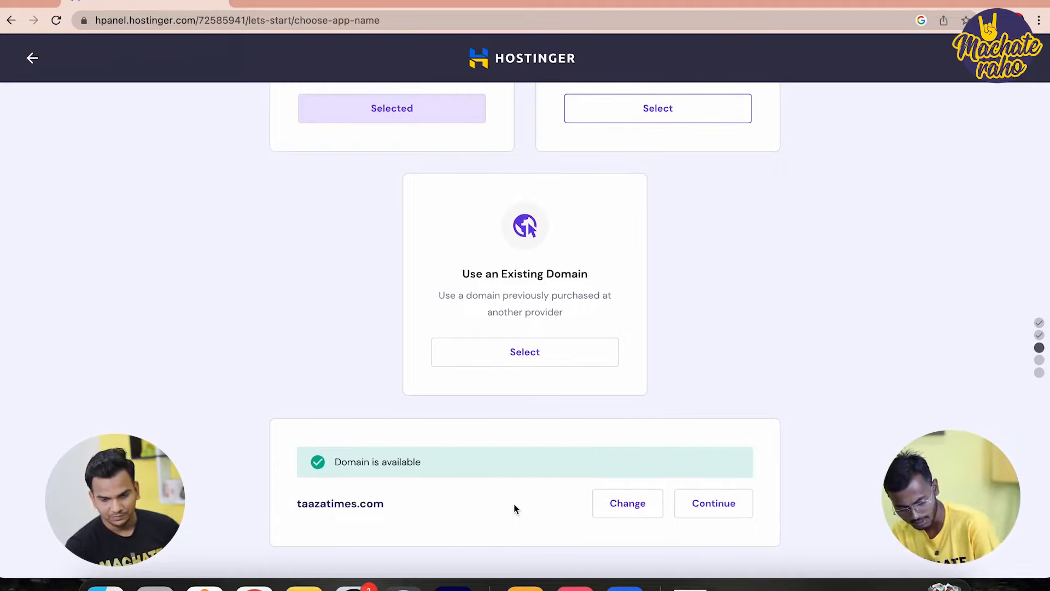
pyautogui.click(704, 505)
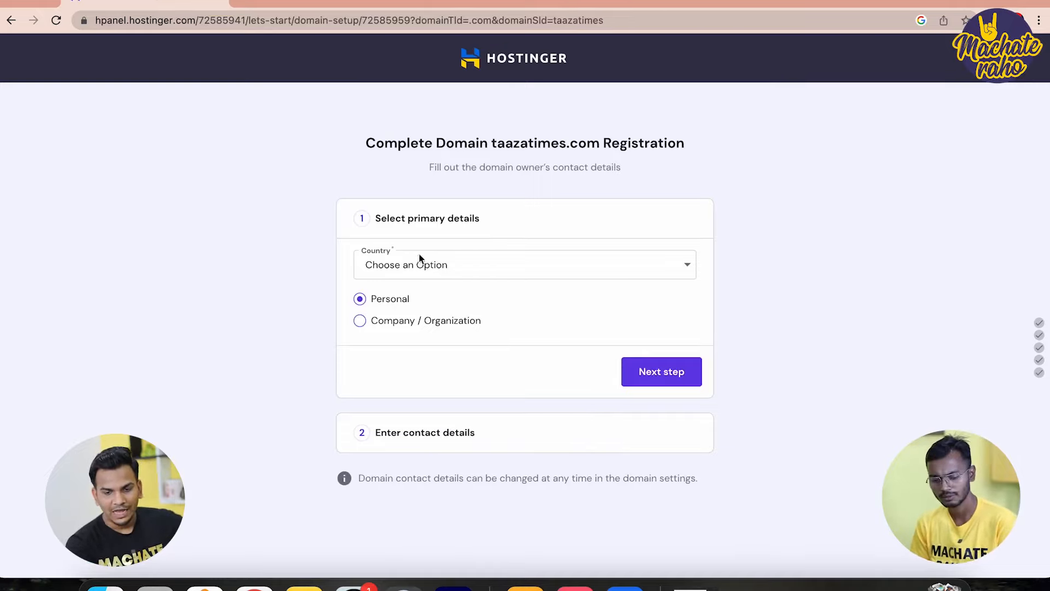
# Set the domain owner's country to India and owner type to Company / Organization
pyautogui.click(493, 266)
pyautogui.write('in')
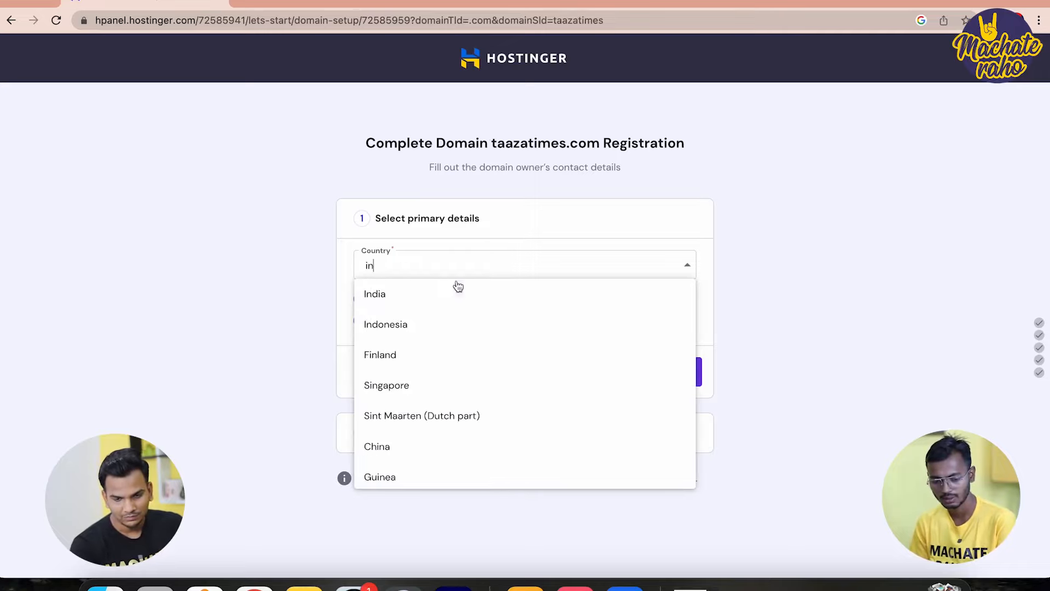
pyautogui.click(437, 288)
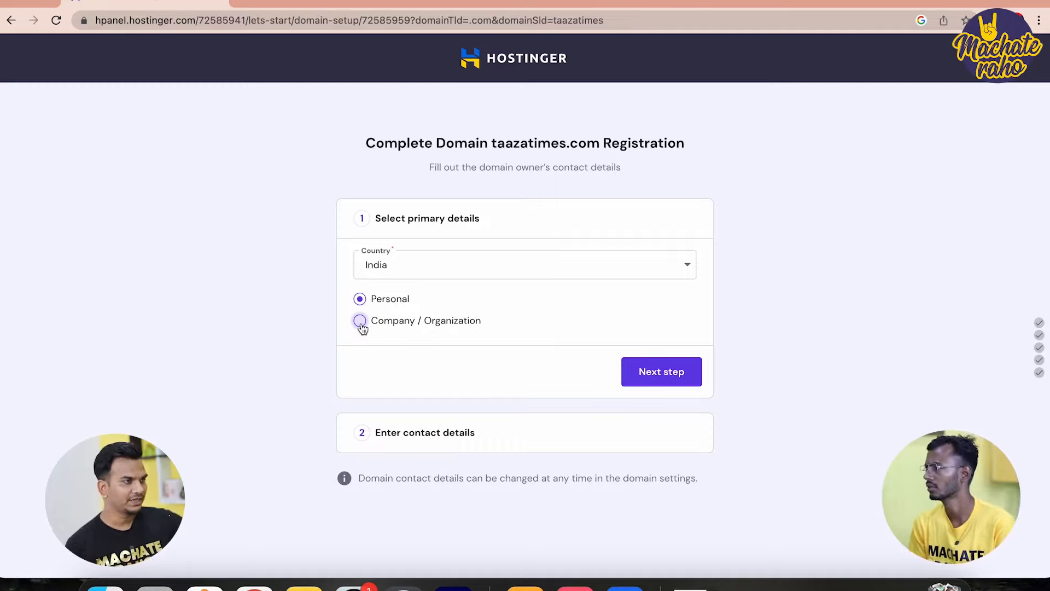
pyautogui.click(361, 323)
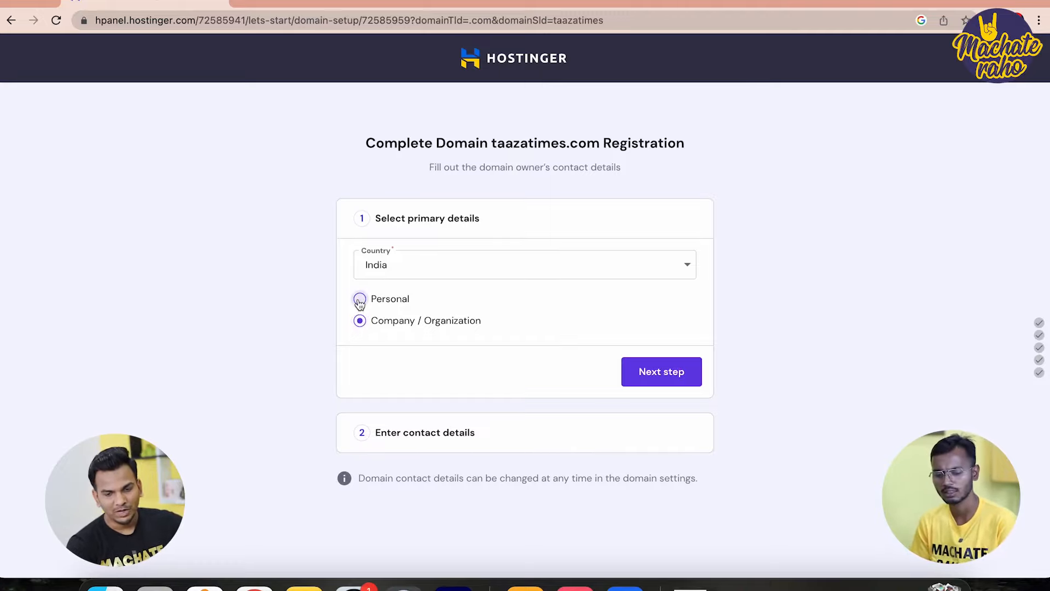
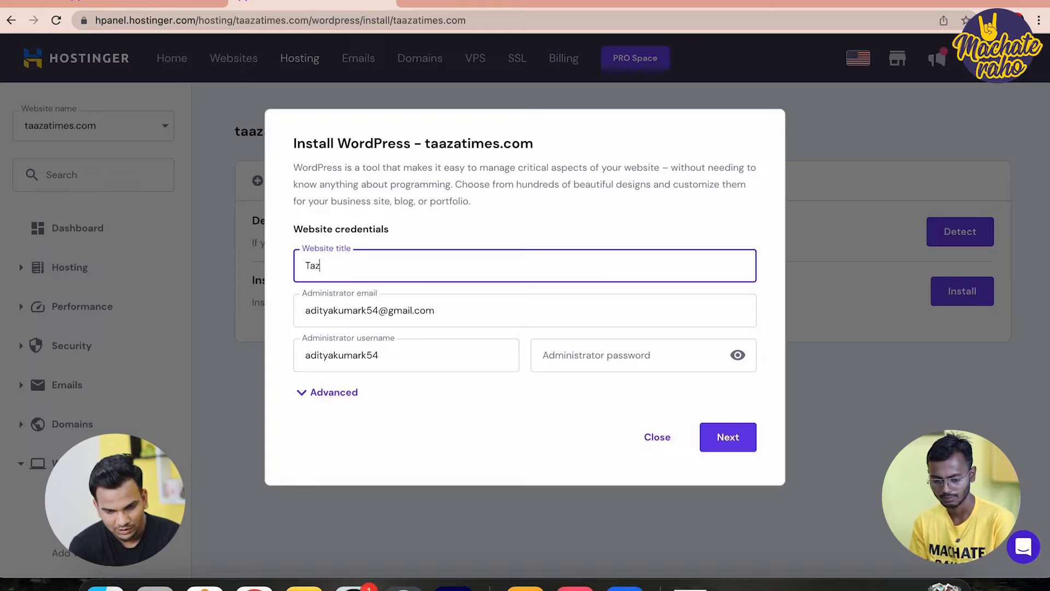
# Install WordPress 6.2 in English with site title 'Taaza Times' and administrator username 'admin'
pyautogui.write('mes')
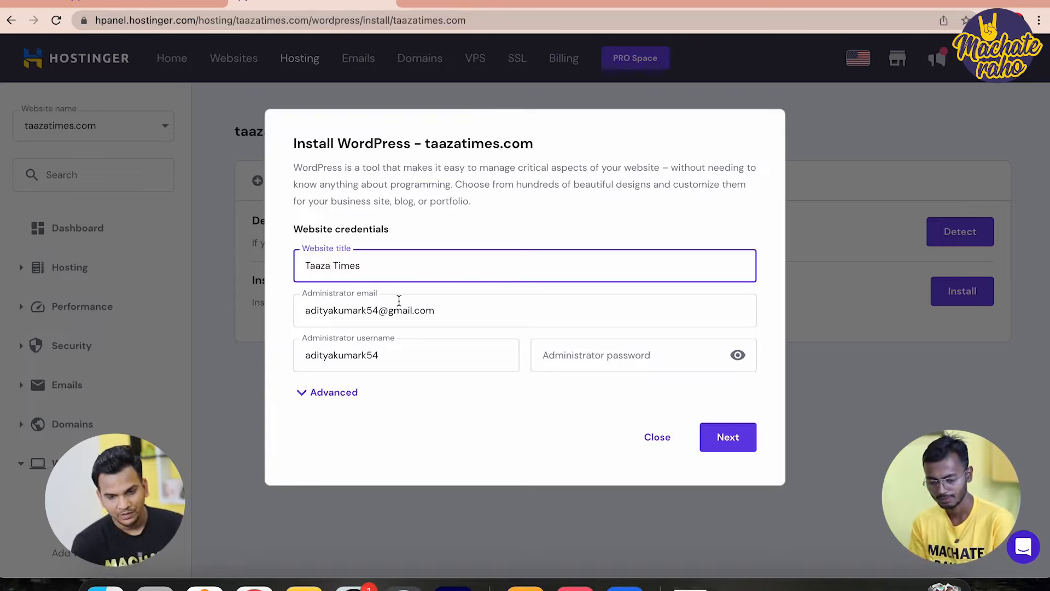
pyautogui.doubleClick(334, 356)
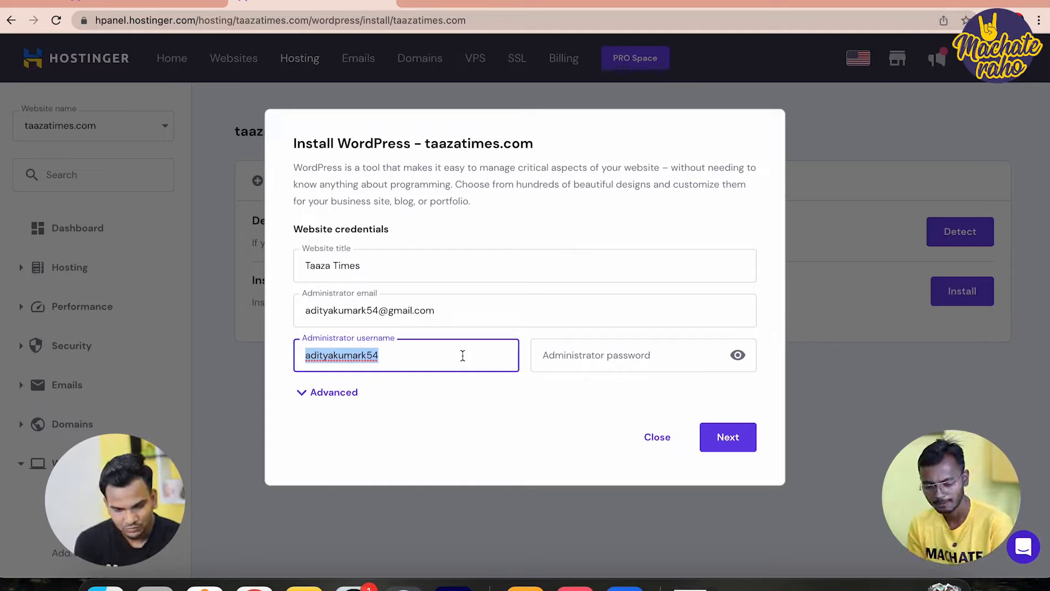
pyautogui.write('admin')
pyautogui.press('Tab')
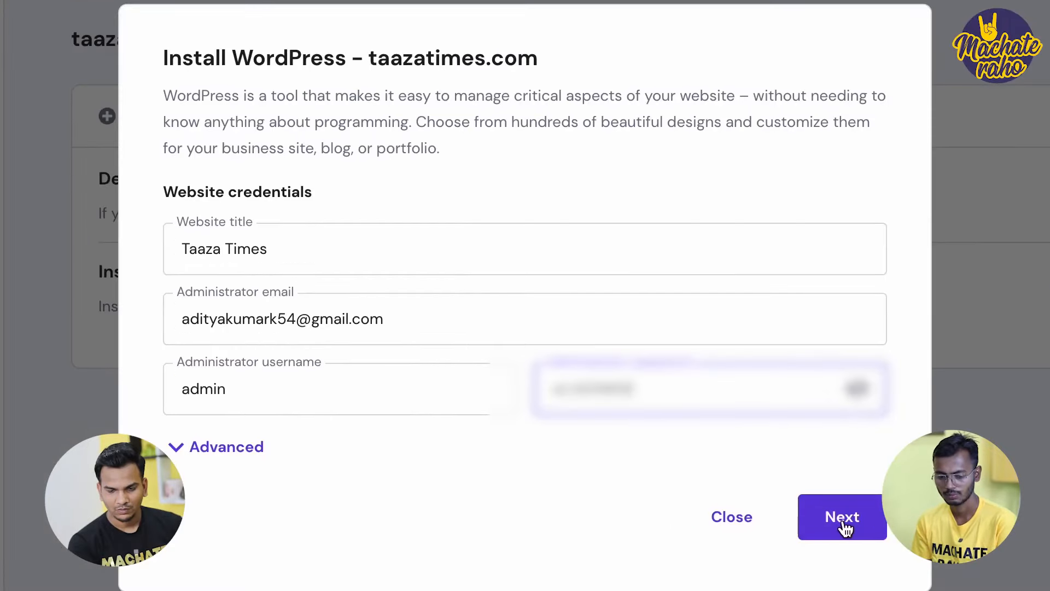
pyautogui.click(845, 527)
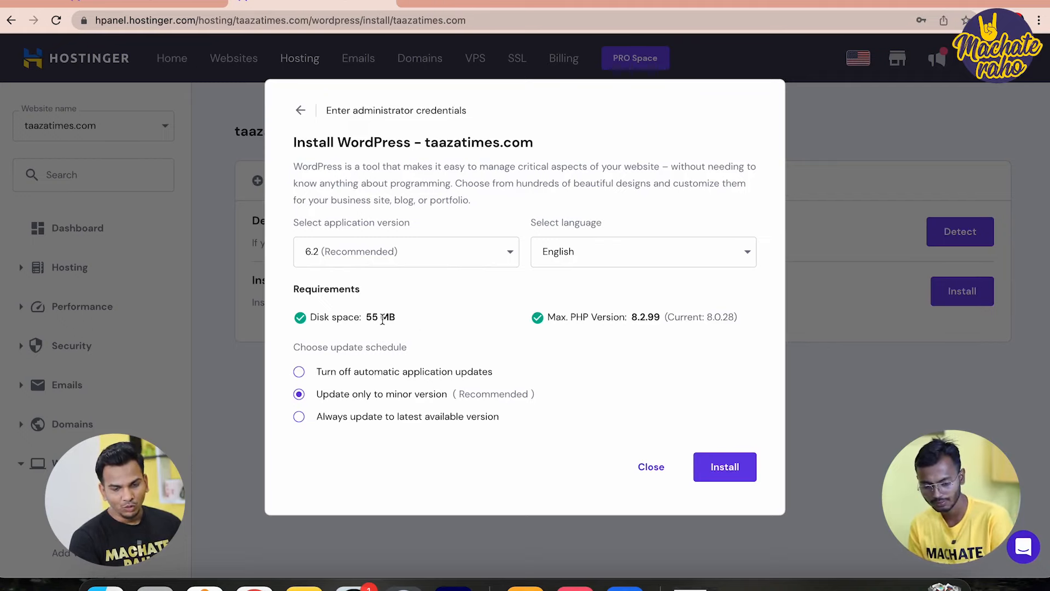
pyautogui.click(748, 471)
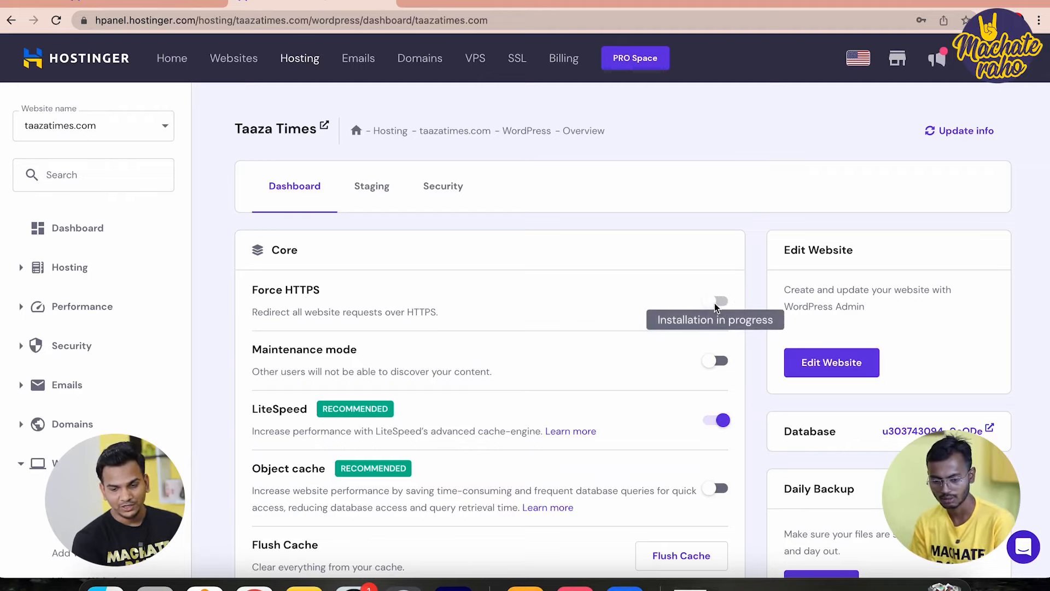
# From Hostinger's Websites list, manage taazatimes.com and open the live site in a new tab
pyautogui.scroll(-3, 728, 367)
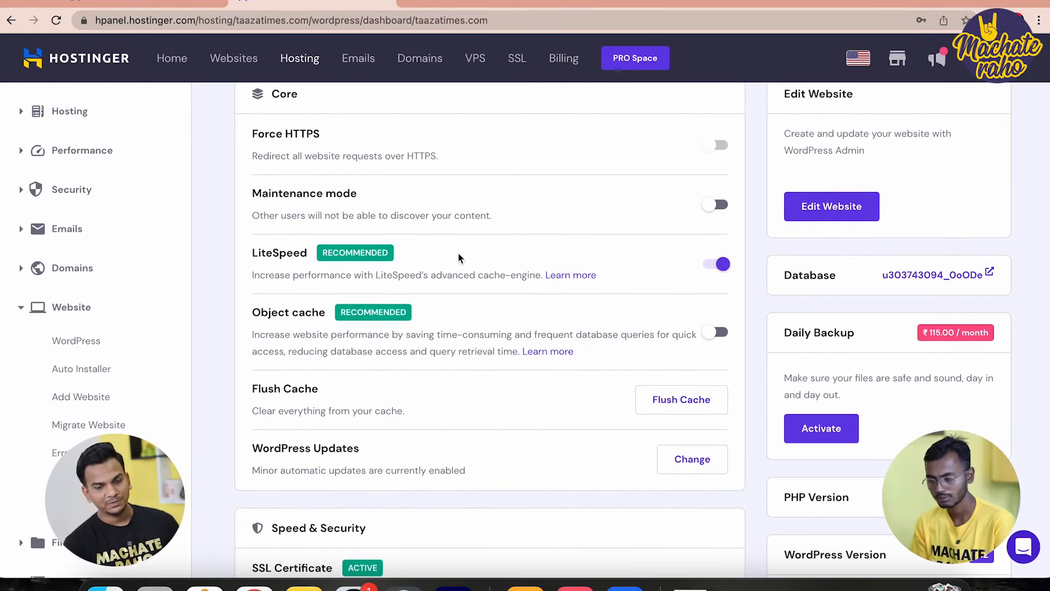
pyautogui.scroll(3, 458, 254)
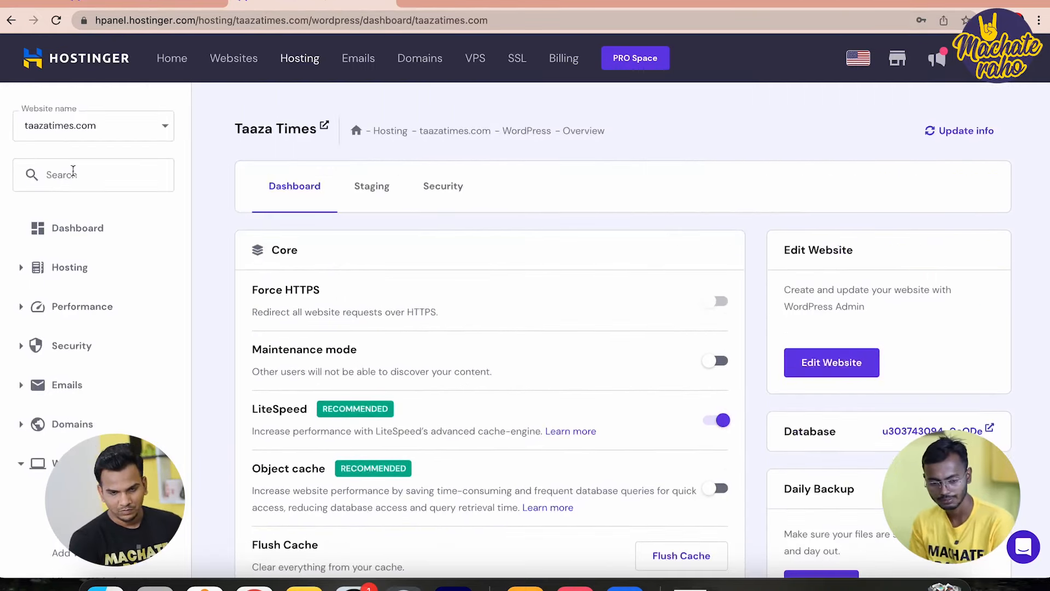
pyautogui.click(99, 135)
pyautogui.doubleClick(73, 187)
pyautogui.rightClick(71, 186)
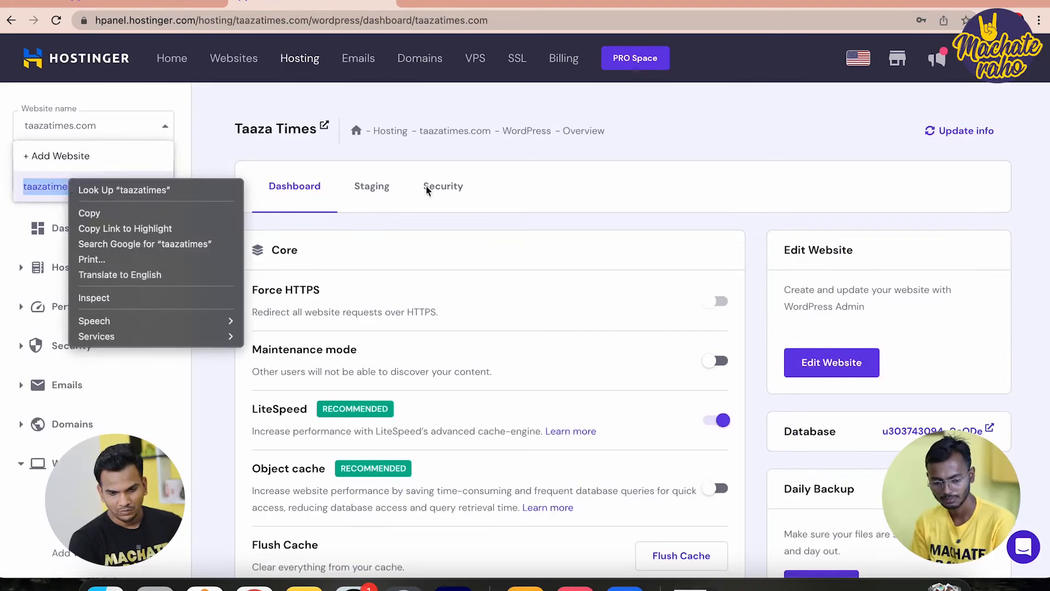
pyautogui.click(676, 133)
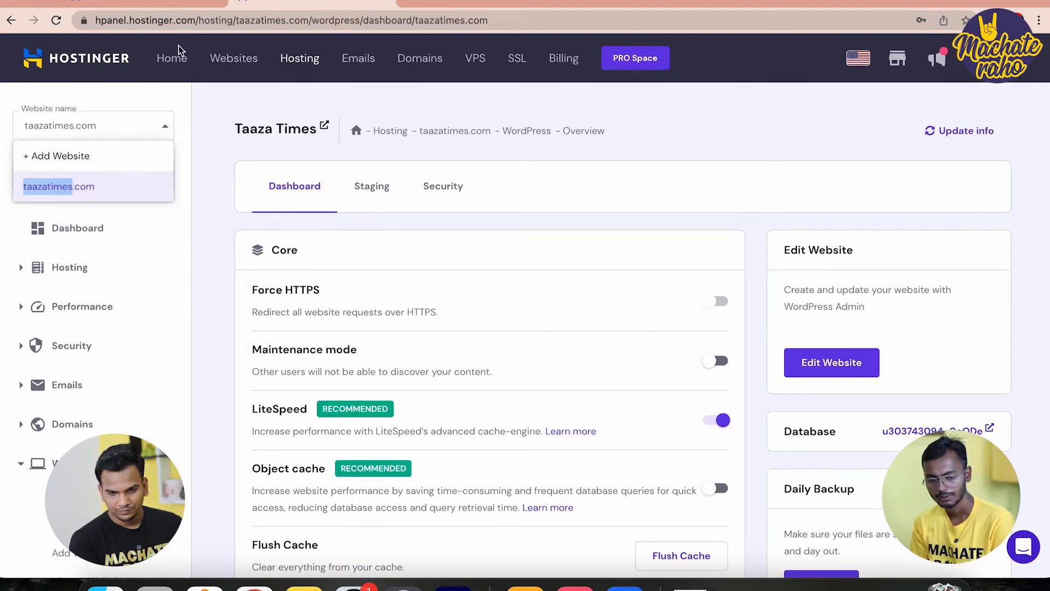
pyautogui.click(229, 59)
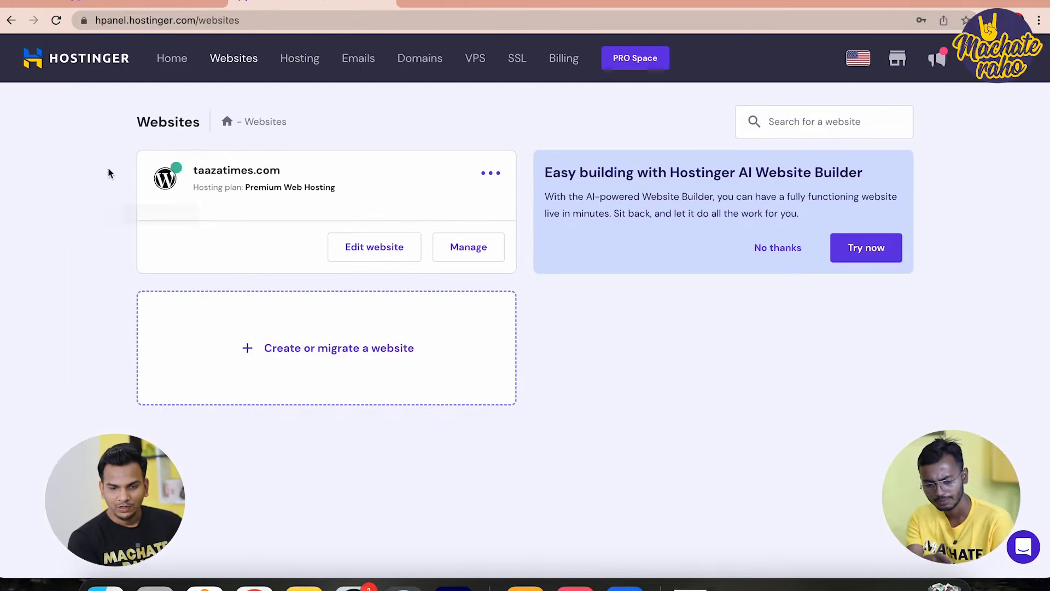
pyautogui.click(468, 249)
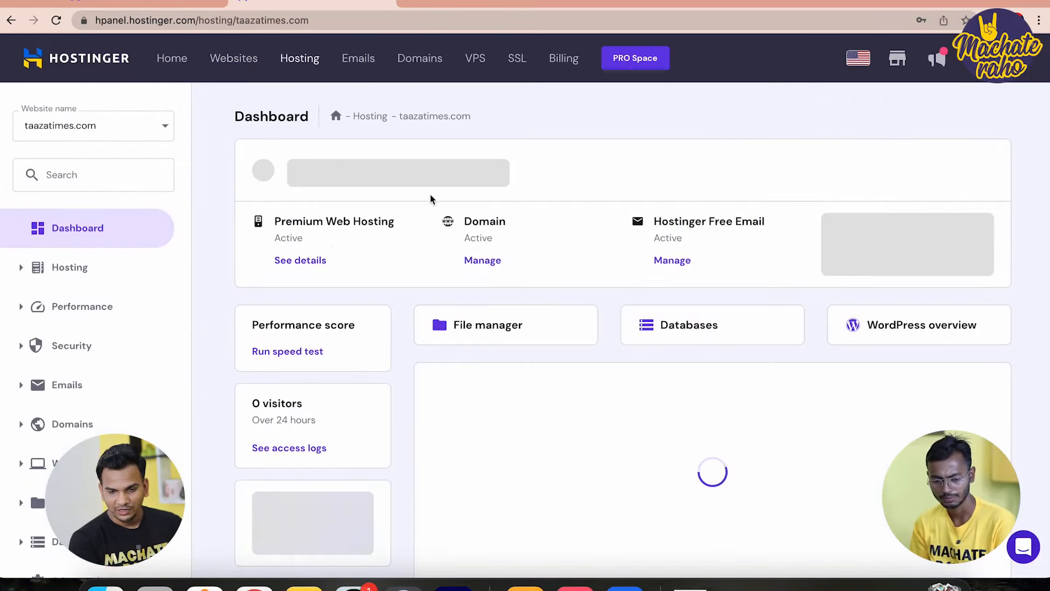
pyautogui.click(387, 171)
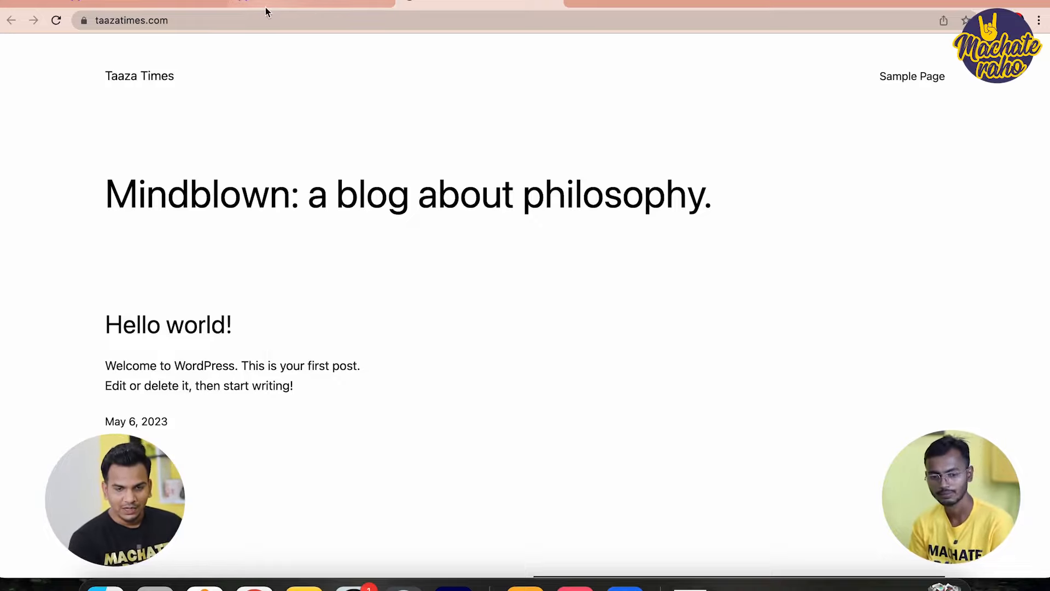
# Load the taazatimes.com/wp-admin login page
pyautogui.click(295, 3)
pyautogui.click(444, 1)
pyautogui.click(339, 25)
pyautogui.click(339, 26)
pyautogui.write('//')
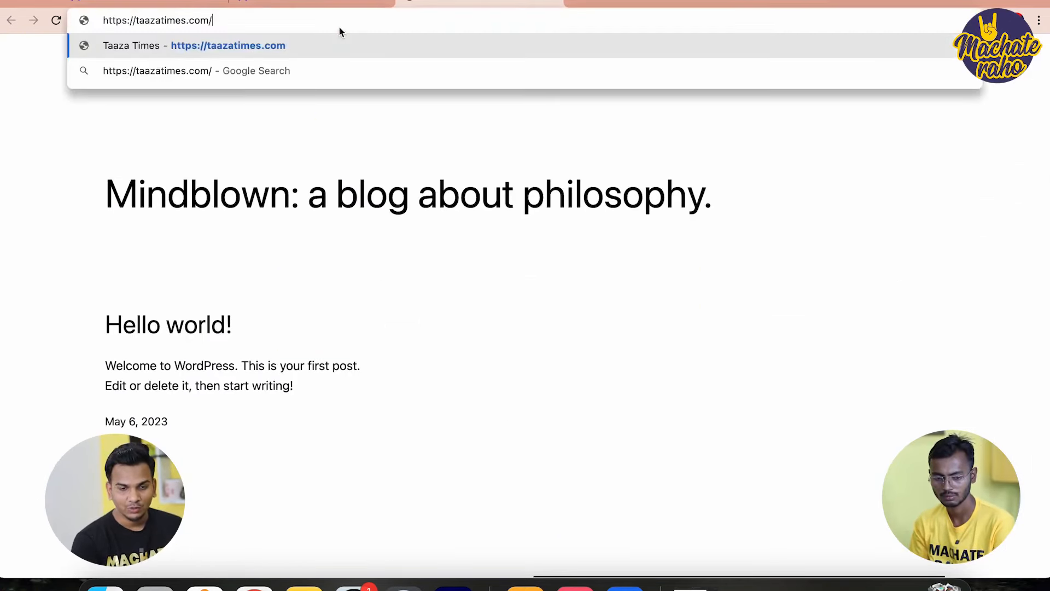
pyautogui.write('wp-')
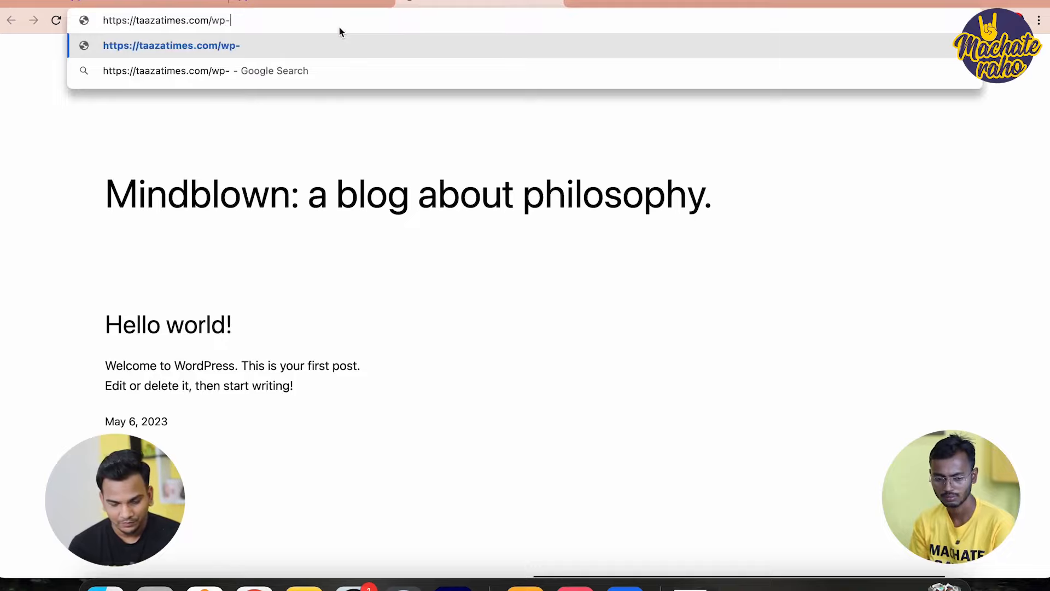
pyautogui.write('admin')
pyautogui.press('Return')
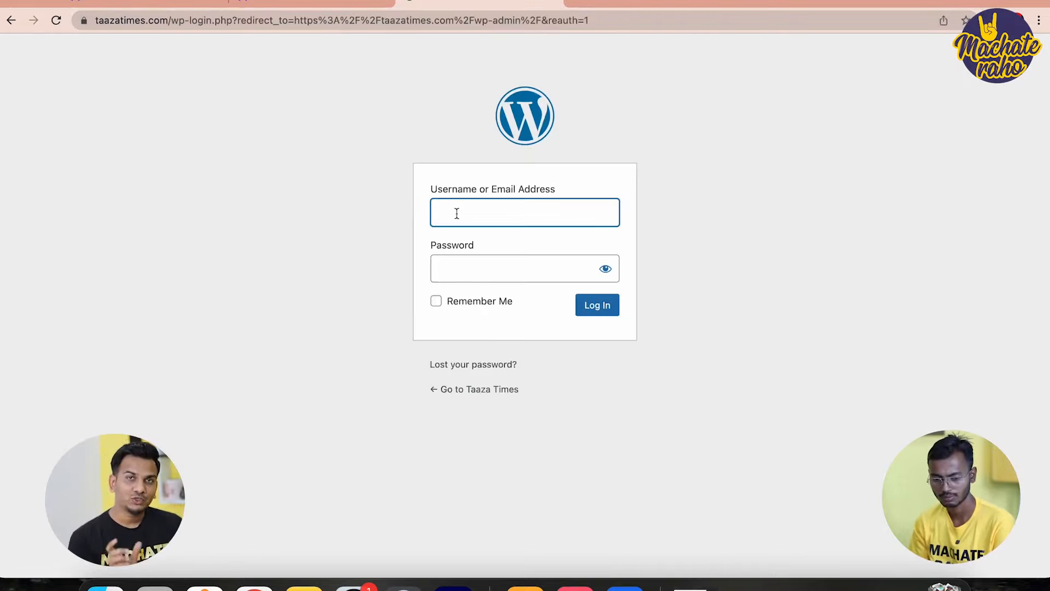
# Log in as admin, close the save-password prompt, and dismiss the Welcome panel
pyautogui.write('admi')
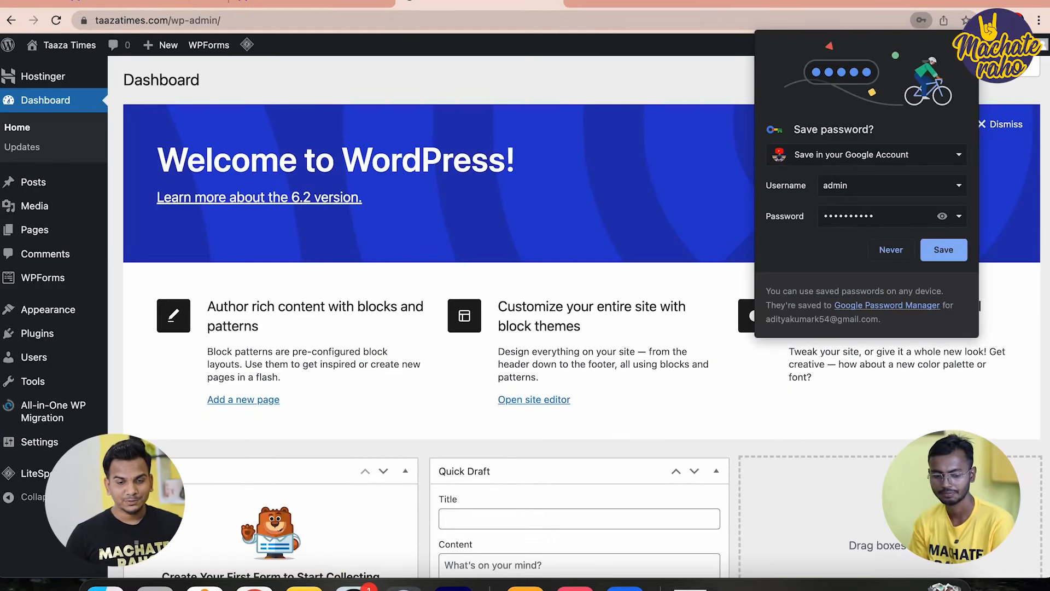
pyautogui.click(980, 362)
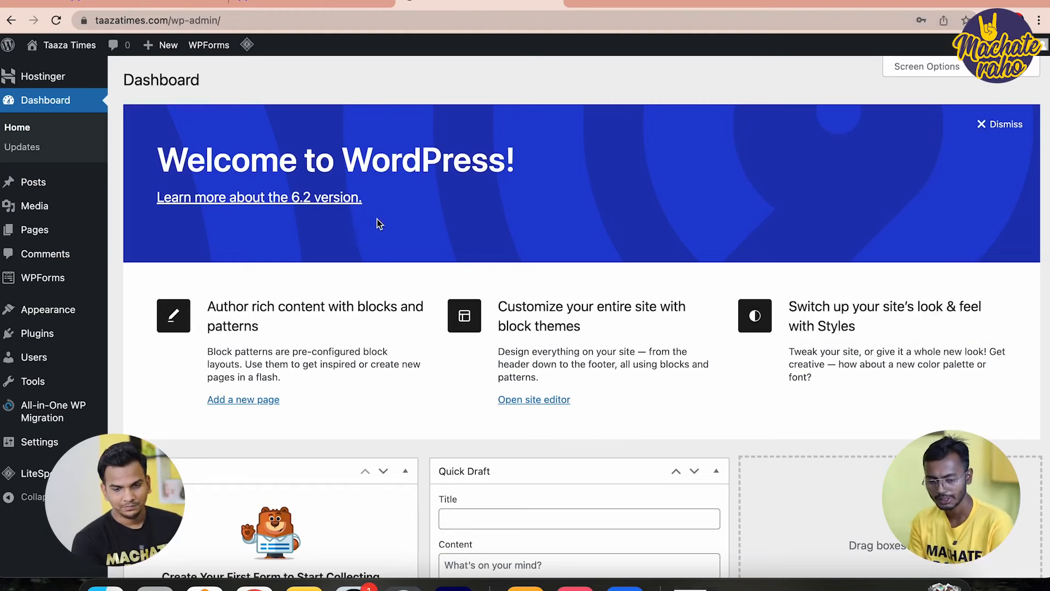
pyautogui.click(1005, 124)
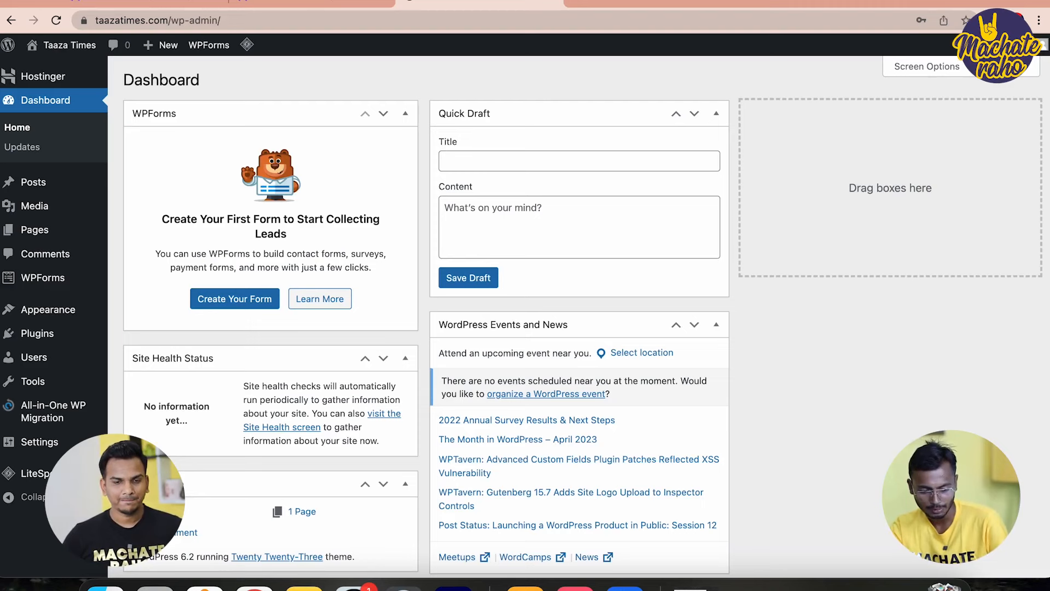
# Switch permalinks to the Post name structure (/%postname%/) and save
pyautogui.moveTo(41, 457)
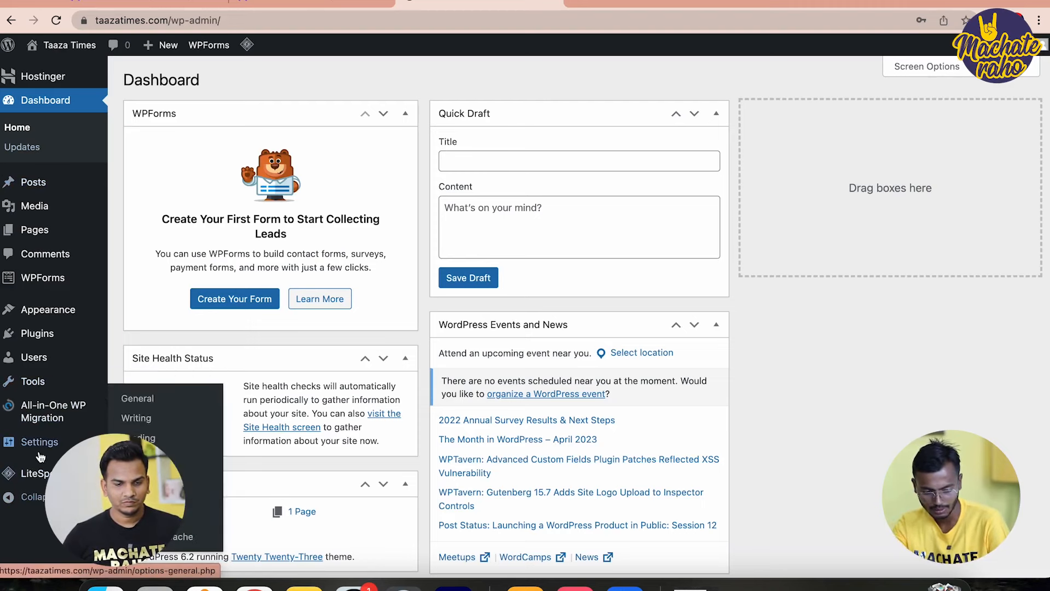
pyautogui.click(164, 497)
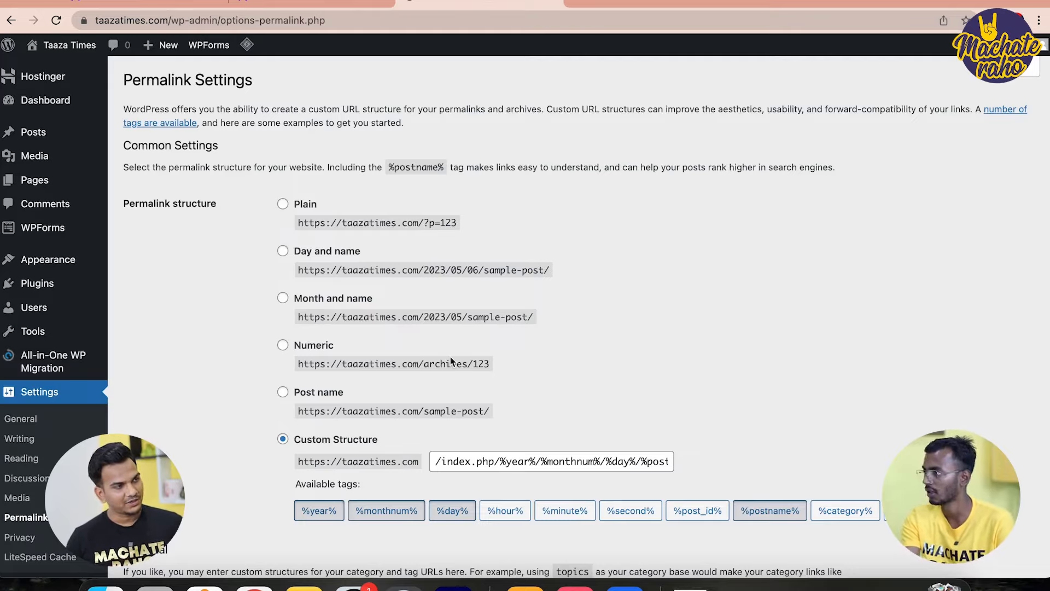
pyautogui.click(283, 393)
pyautogui.scroll(-2, 313, 400)
pyautogui.scroll(-5, 314, 398)
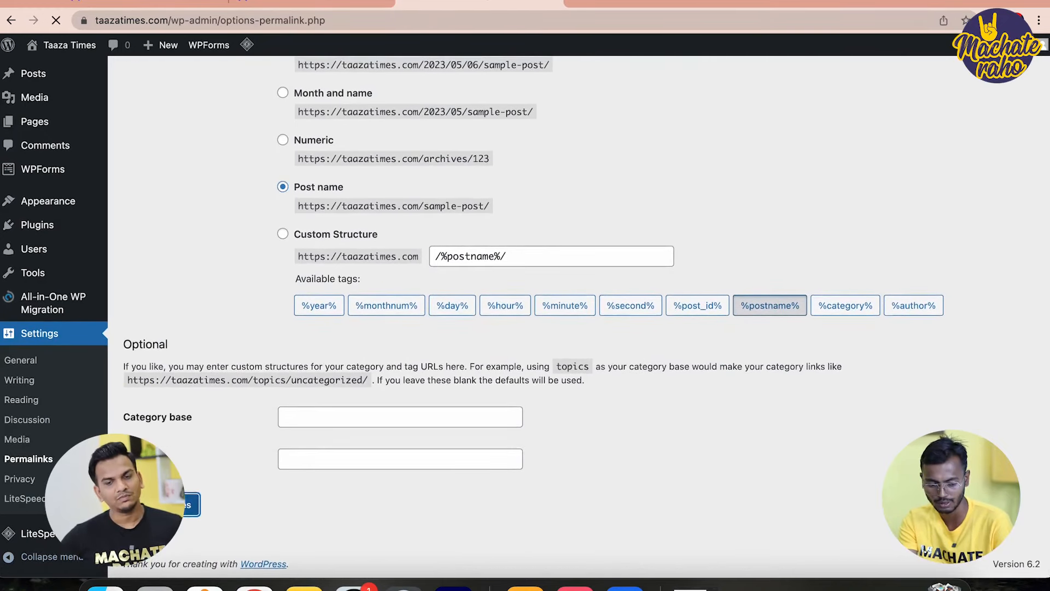
pyautogui.click(181, 504)
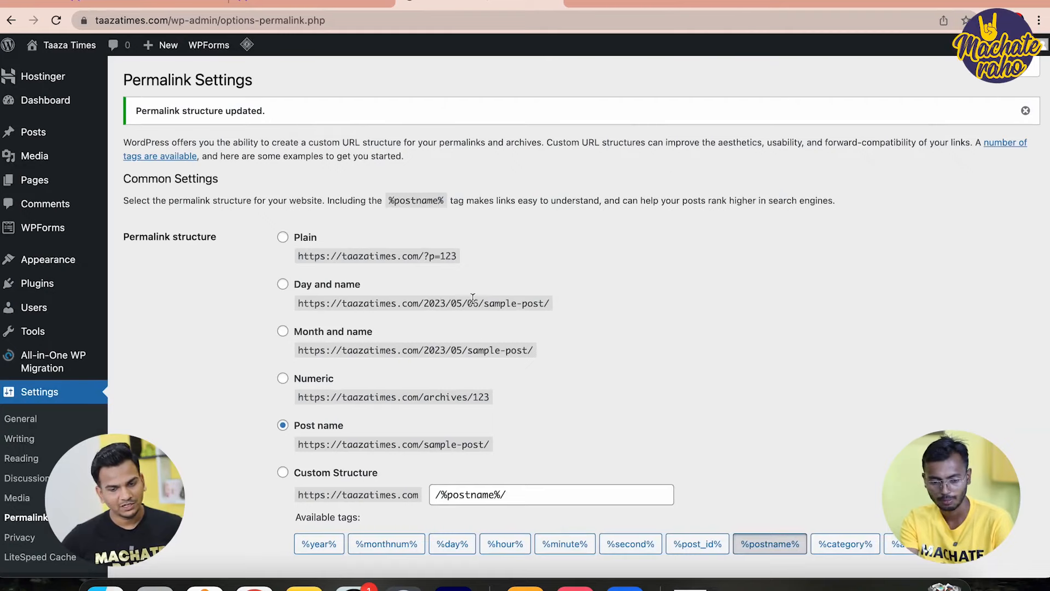
# Open the General Settings page
pyautogui.scroll(-2, 473, 300)
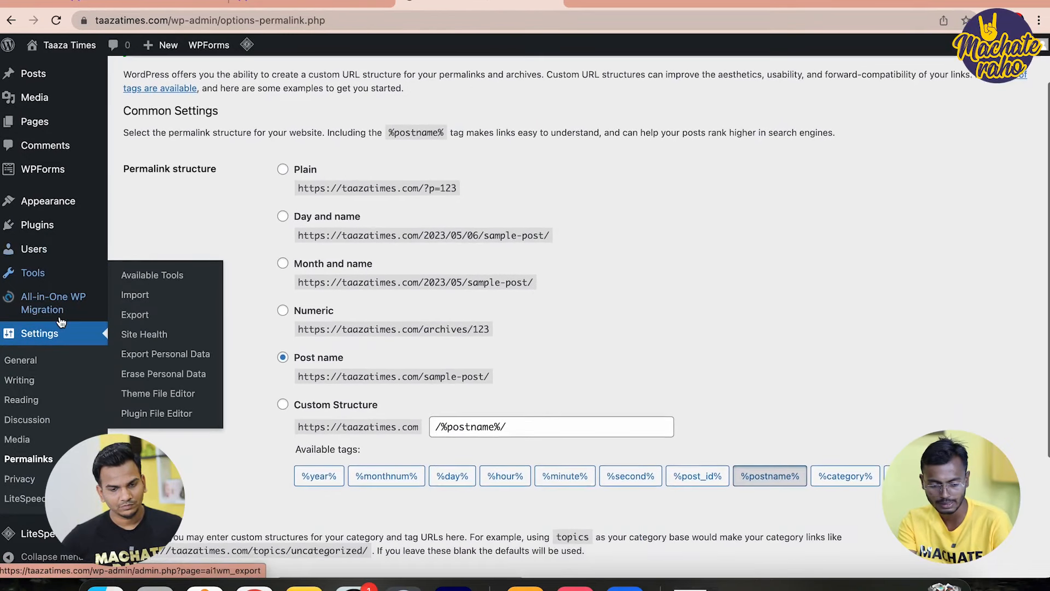
pyautogui.scroll(-2, 19, 235)
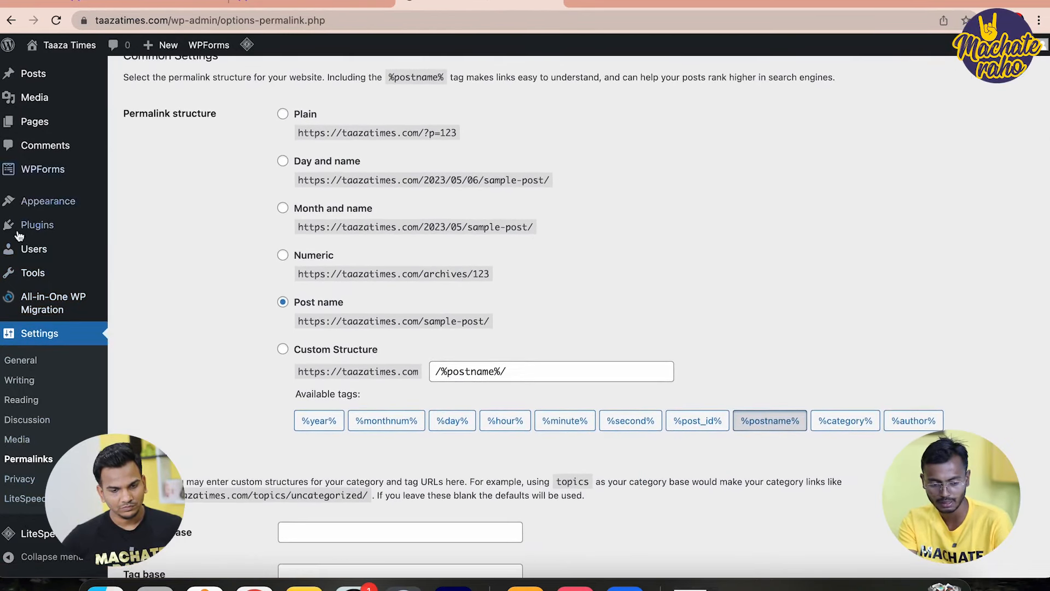
pyautogui.scroll(-3, 22, 251)
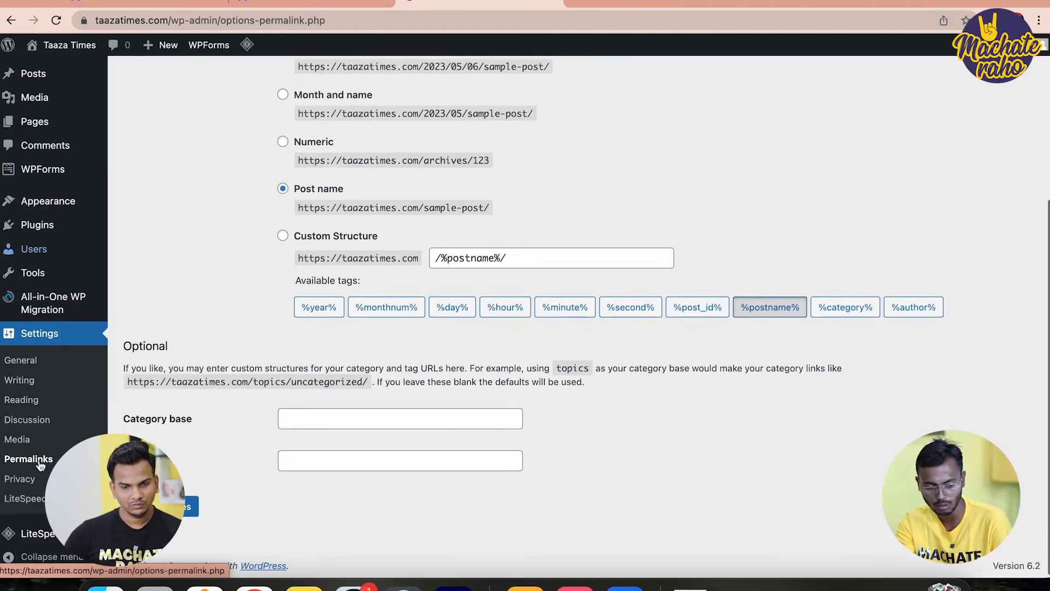
pyautogui.click(21, 360)
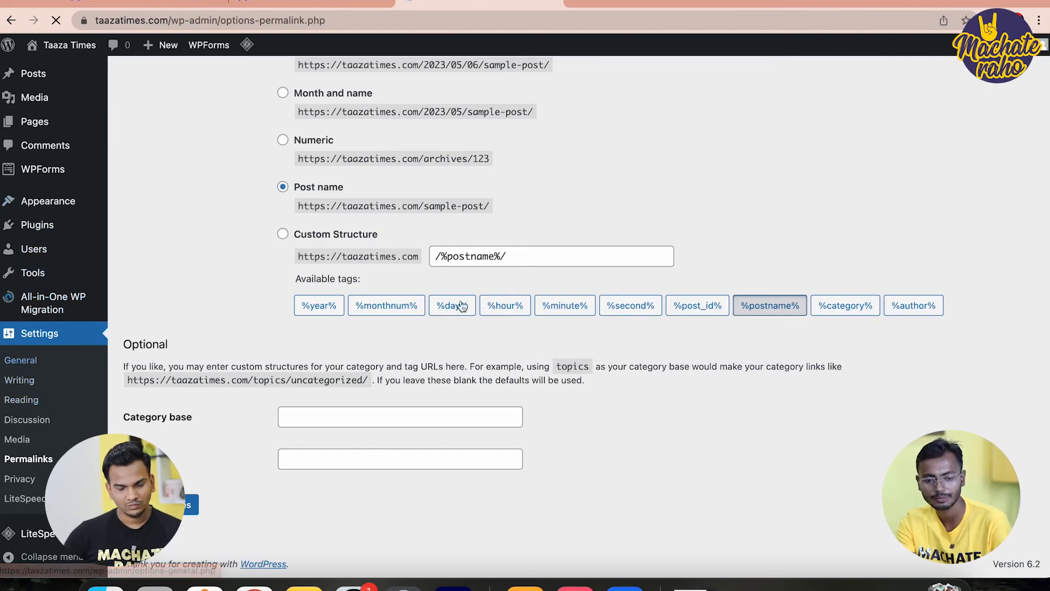
# Choose Kolkata as the timezone and save the general settings
pyautogui.scroll(-3, 609, 337)
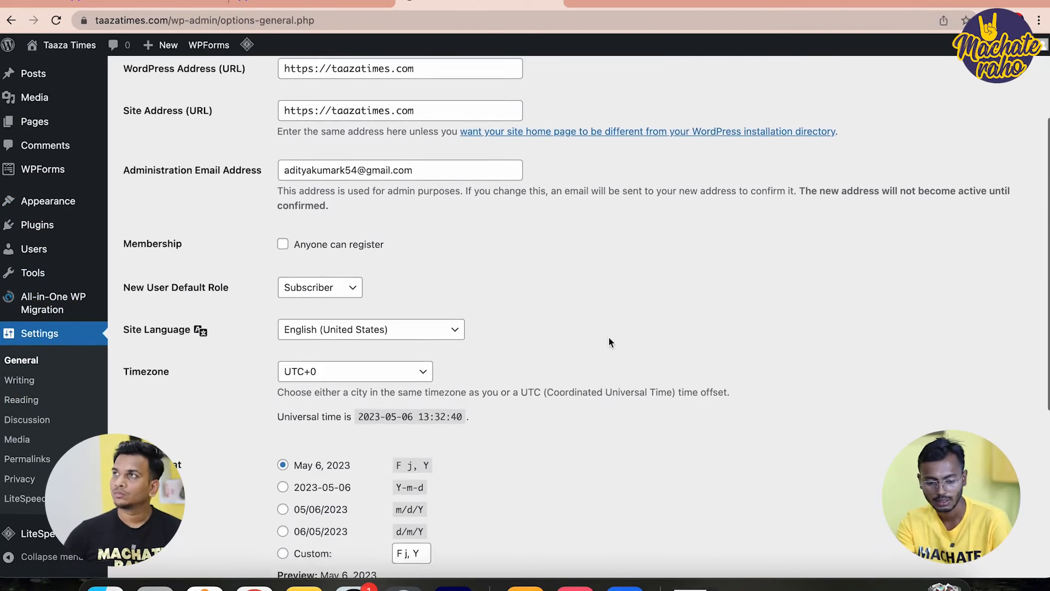
pyautogui.scroll(-1, 609, 337)
pyautogui.click(325, 326)
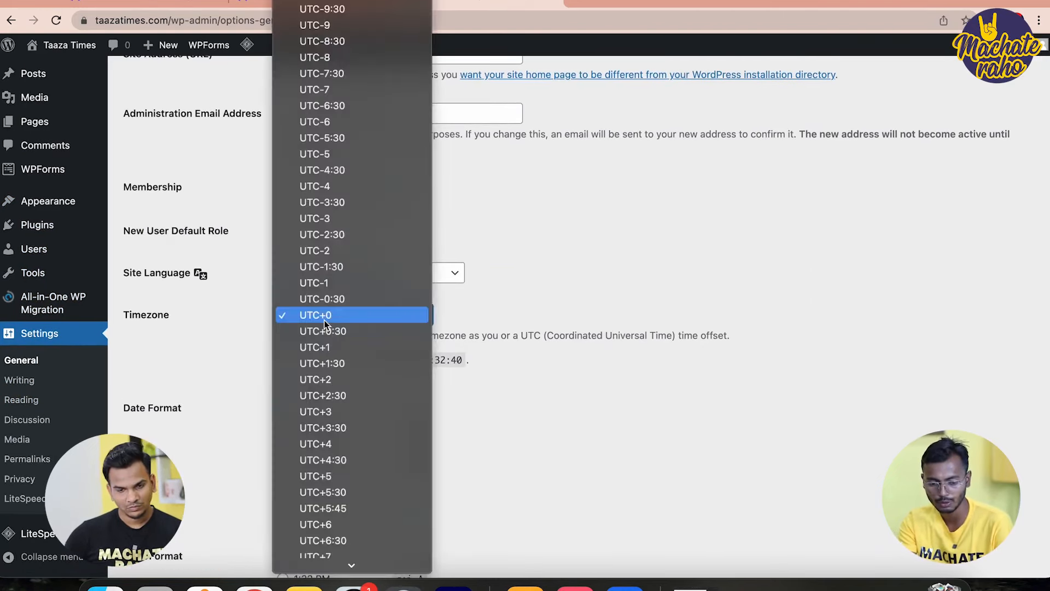
pyautogui.scroll(15, 336, 298)
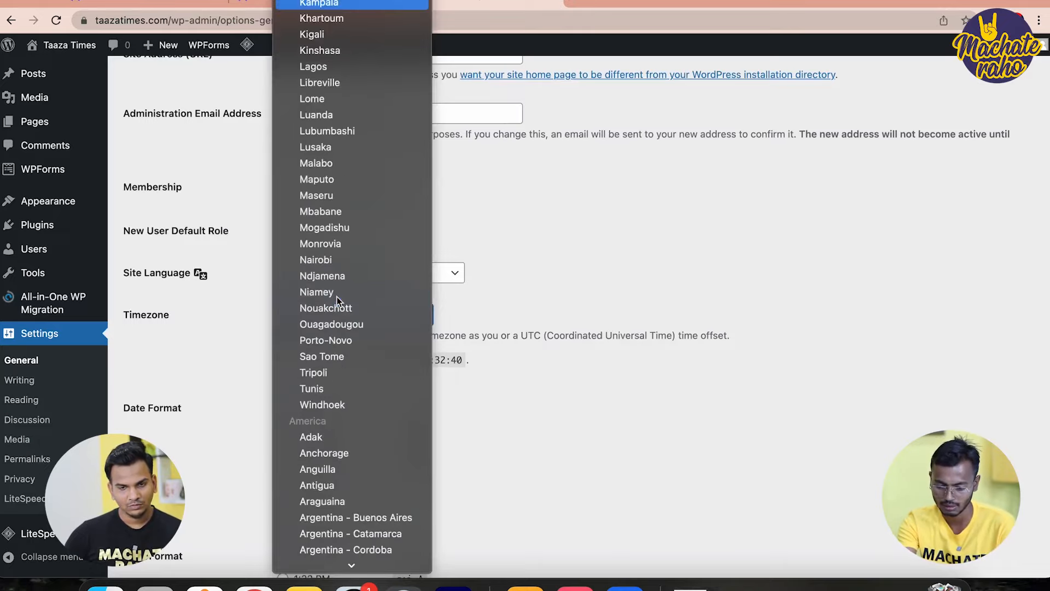
pyautogui.press('o')
pyautogui.scroll(-2, 335, 328)
pyautogui.click(330, 439)
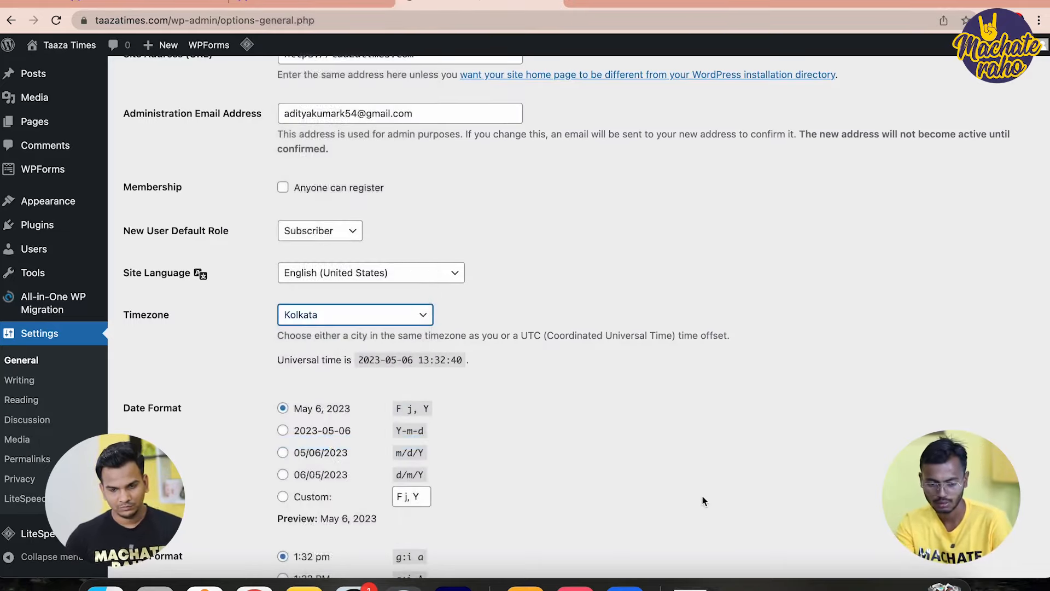
pyautogui.scroll(-2, 703, 501)
pyautogui.scroll(-2, 704, 501)
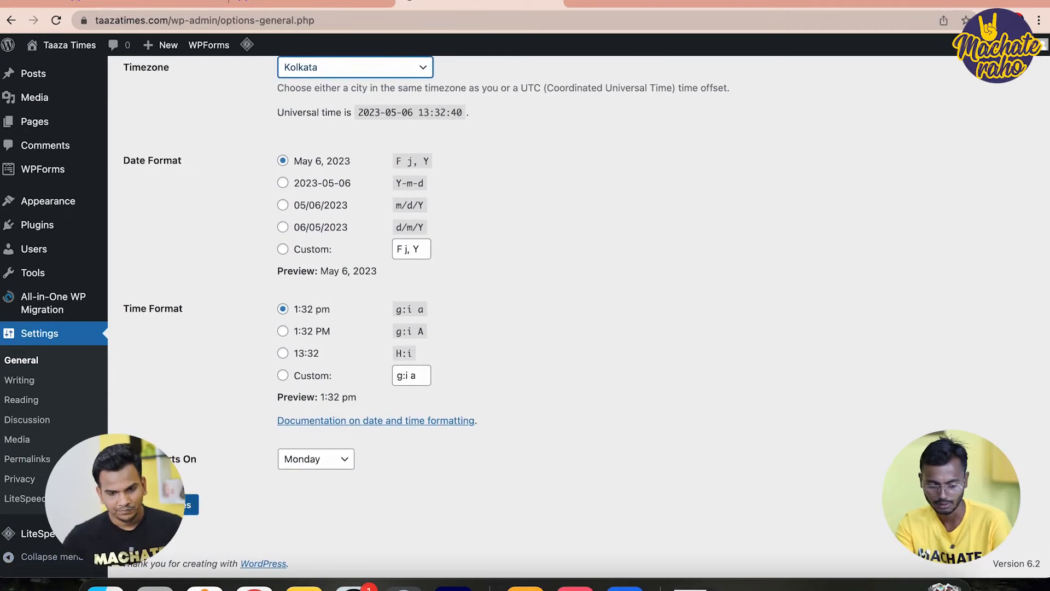
pyautogui.click(164, 503)
pyautogui.moveTo(20, 333)
pyautogui.moveTo(49, 285)
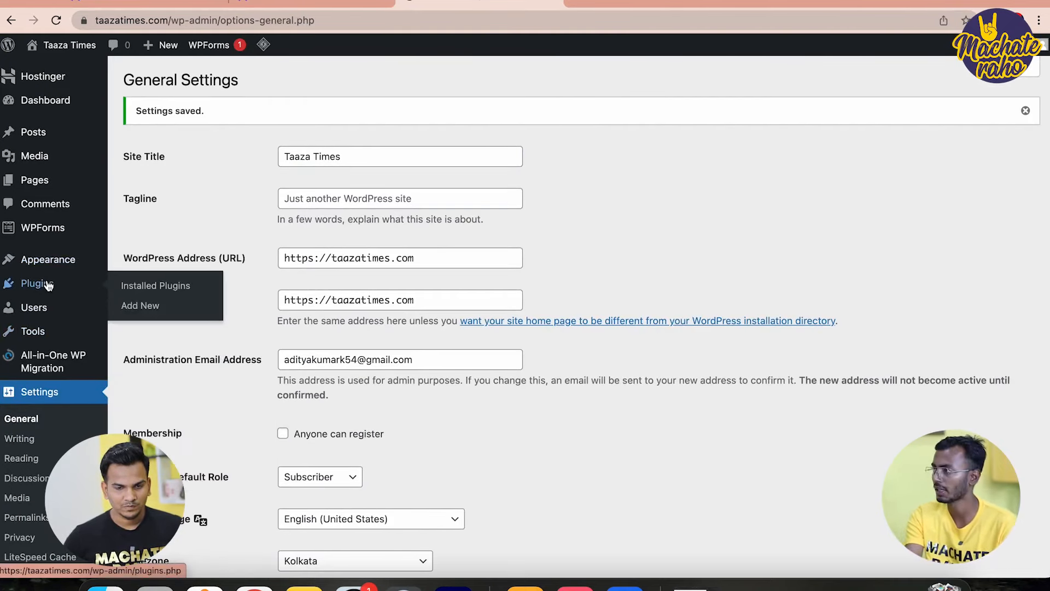
pyautogui.click(48, 285)
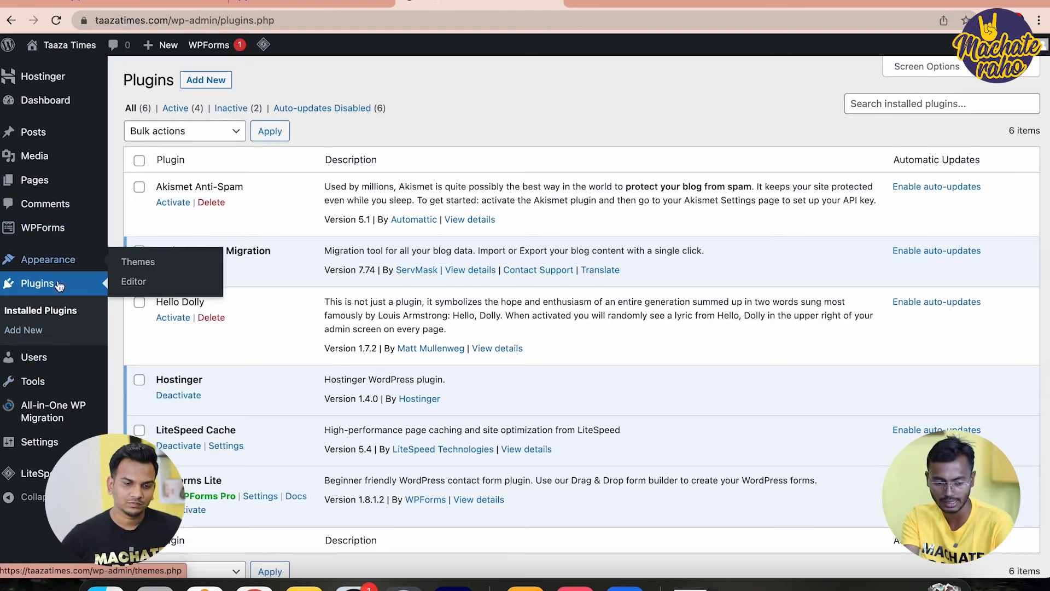
pyautogui.scroll(-3, 50, 340)
pyautogui.moveTo(29, 368)
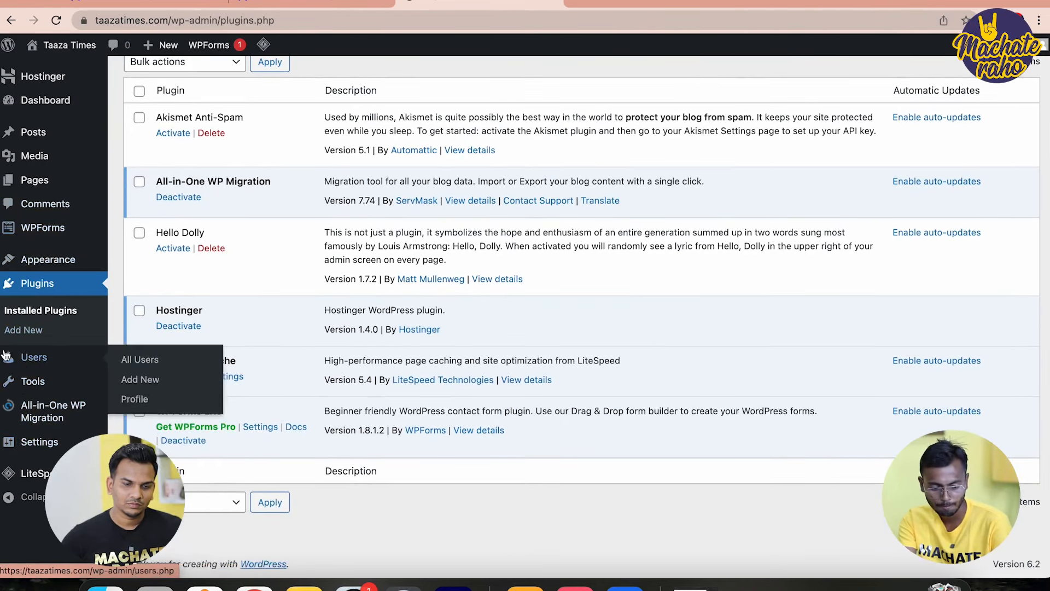
pyautogui.scroll(3, 6, 227)
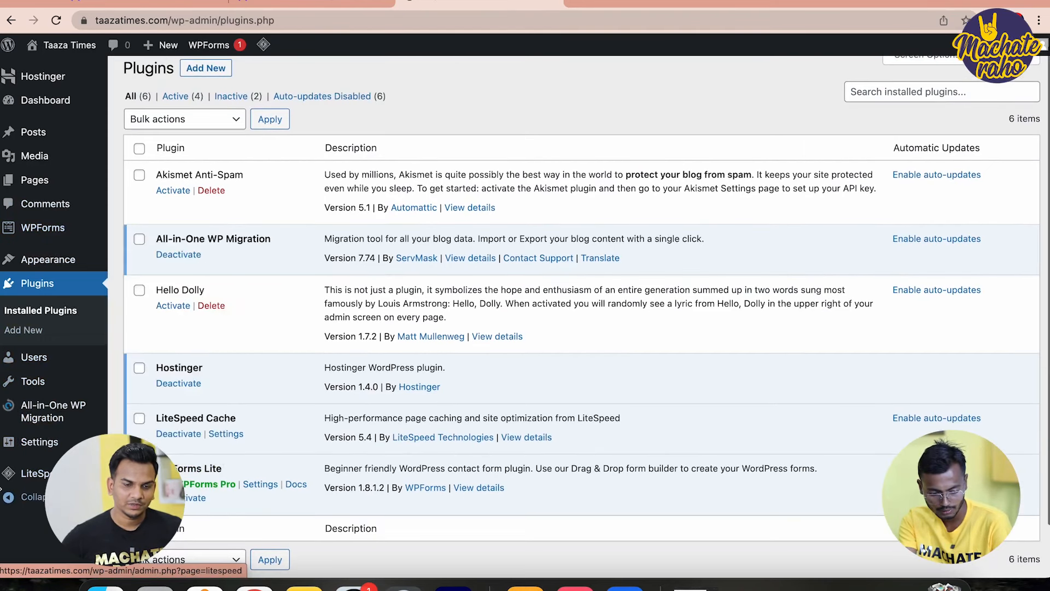
pyautogui.moveTo(66, 442)
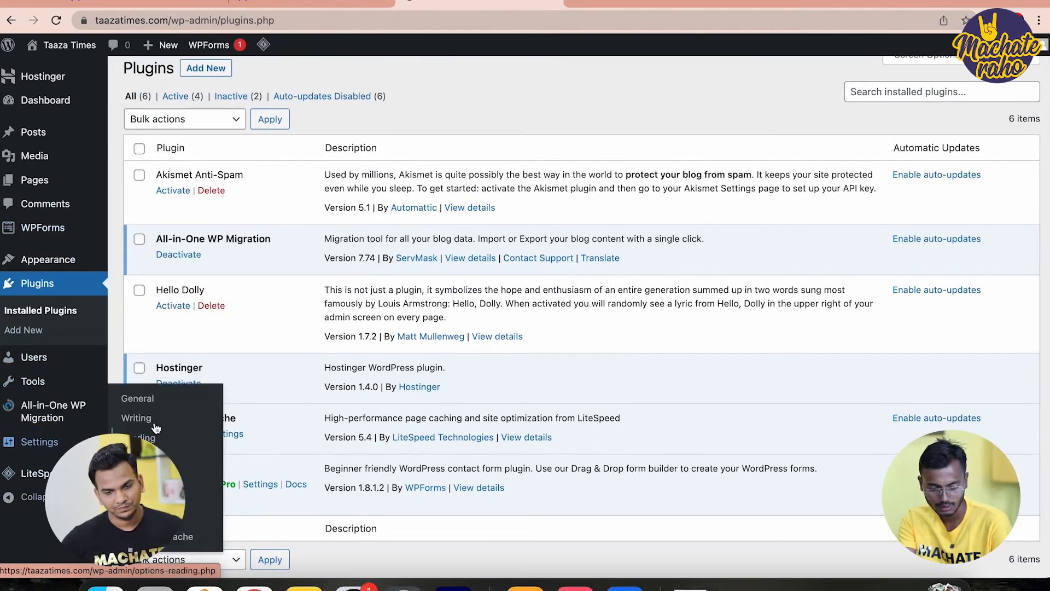
pyautogui.click(137, 399)
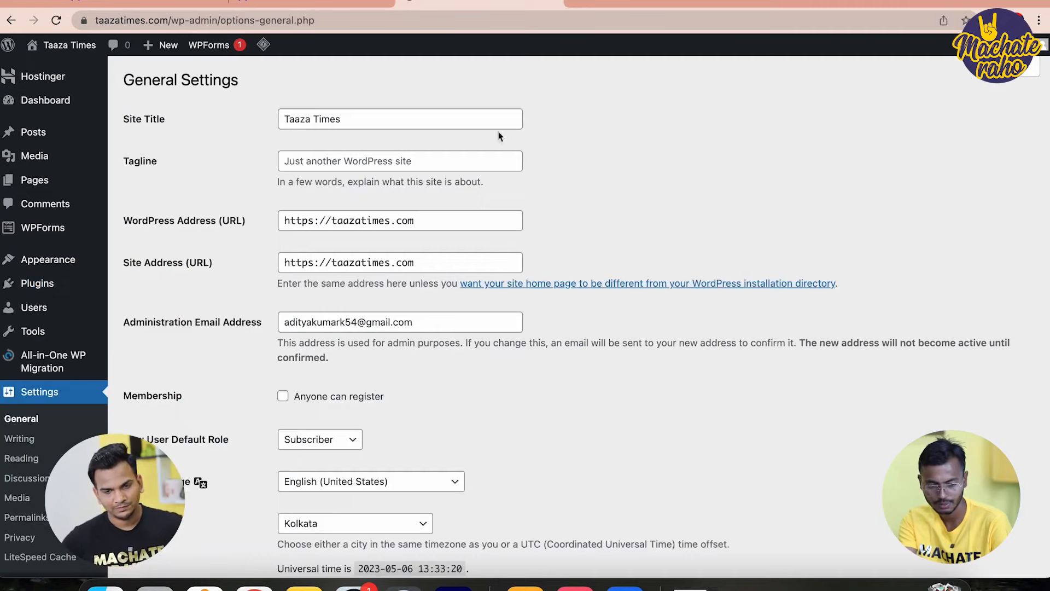
# Copy the site title into the tagline, make it 'Taaza Times news', and save
pyautogui.click(389, 122)
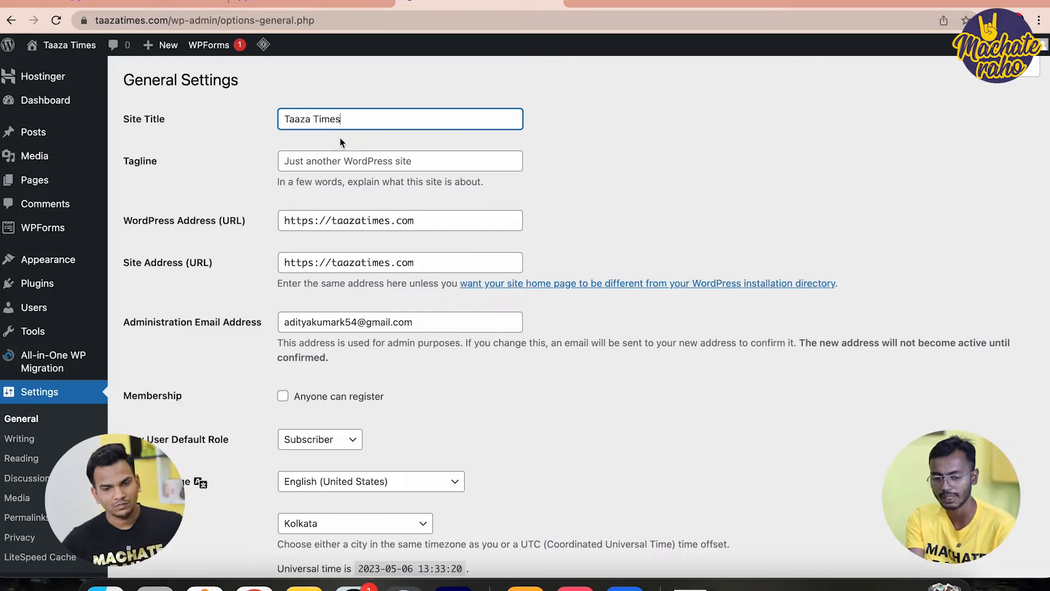
pyautogui.click(340, 140)
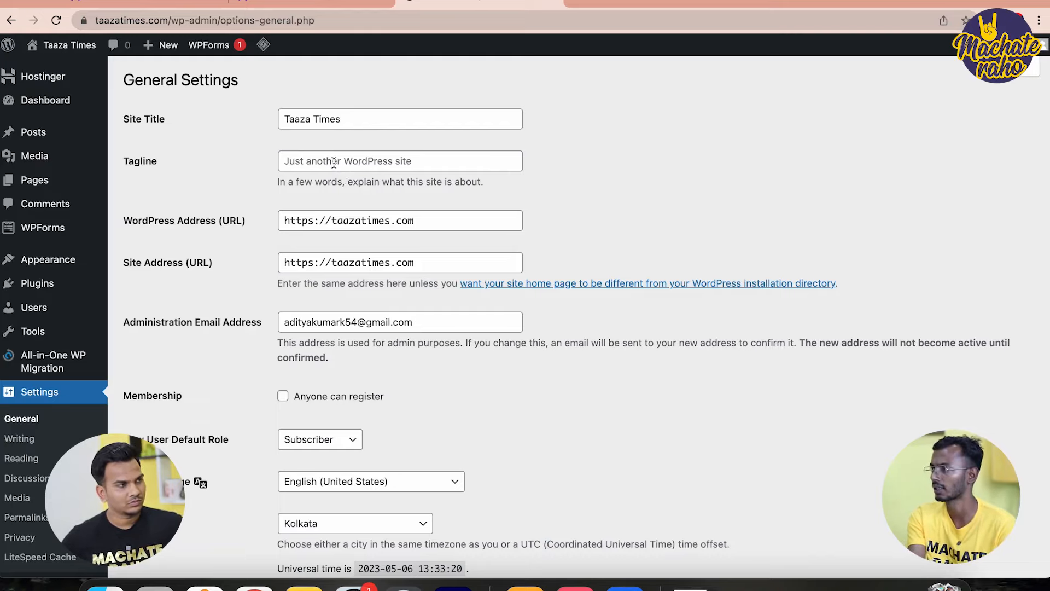
pyautogui.tripleClick(334, 116)
pyautogui.press('super+c')
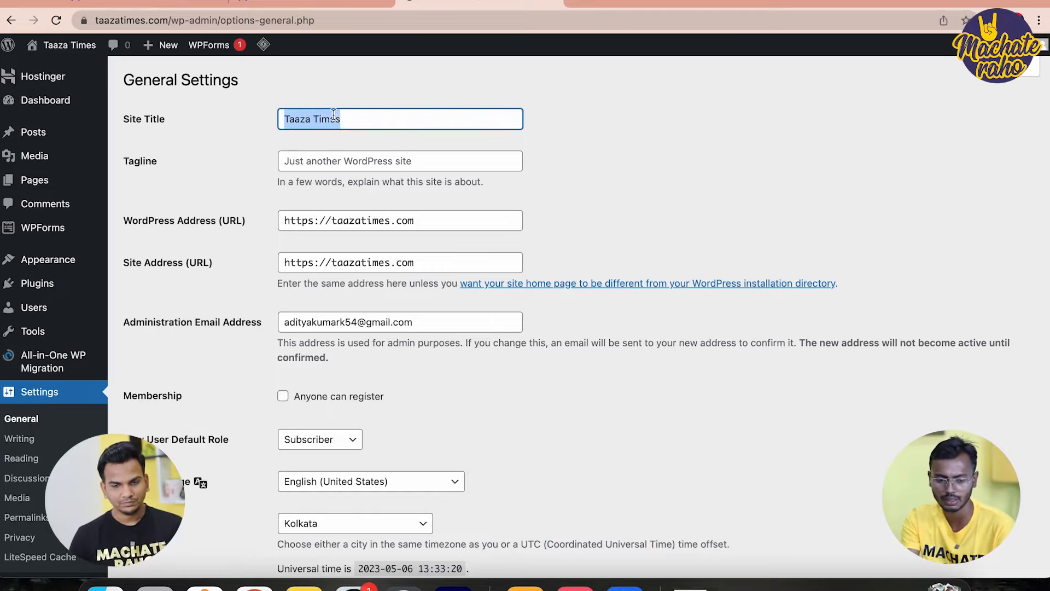
pyautogui.click(345, 160)
pyautogui.press('super+v')
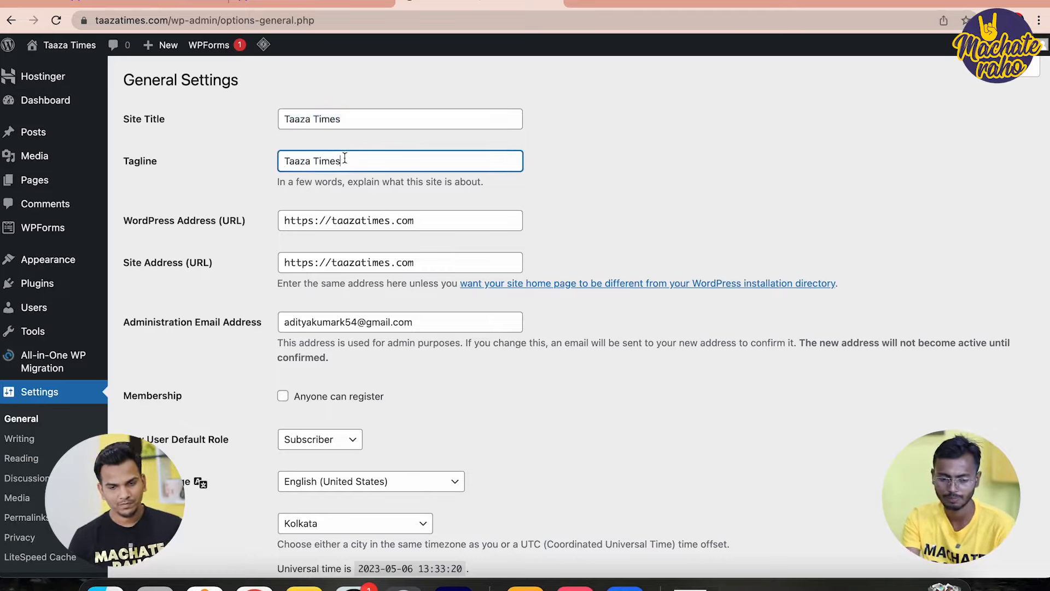
pyautogui.write('news')
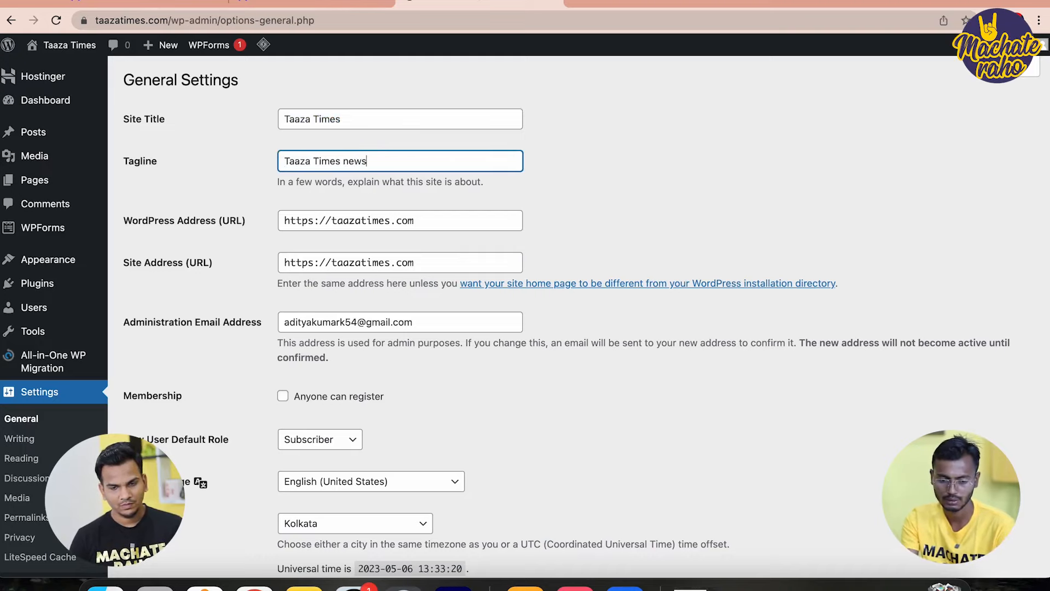
pyautogui.click(655, 196)
pyautogui.scroll(-10, 655, 196)
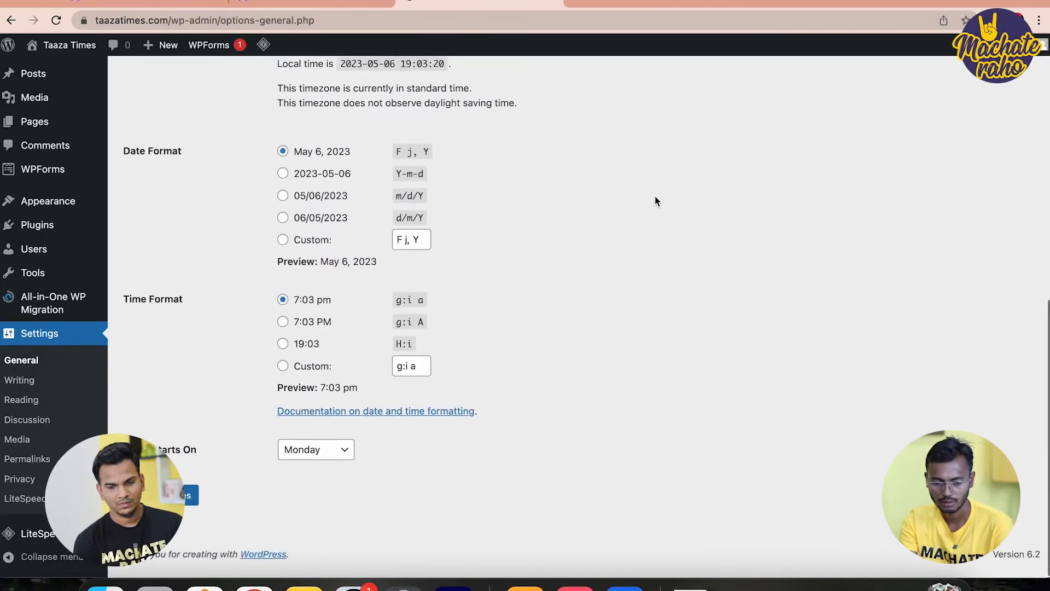
pyautogui.click(176, 505)
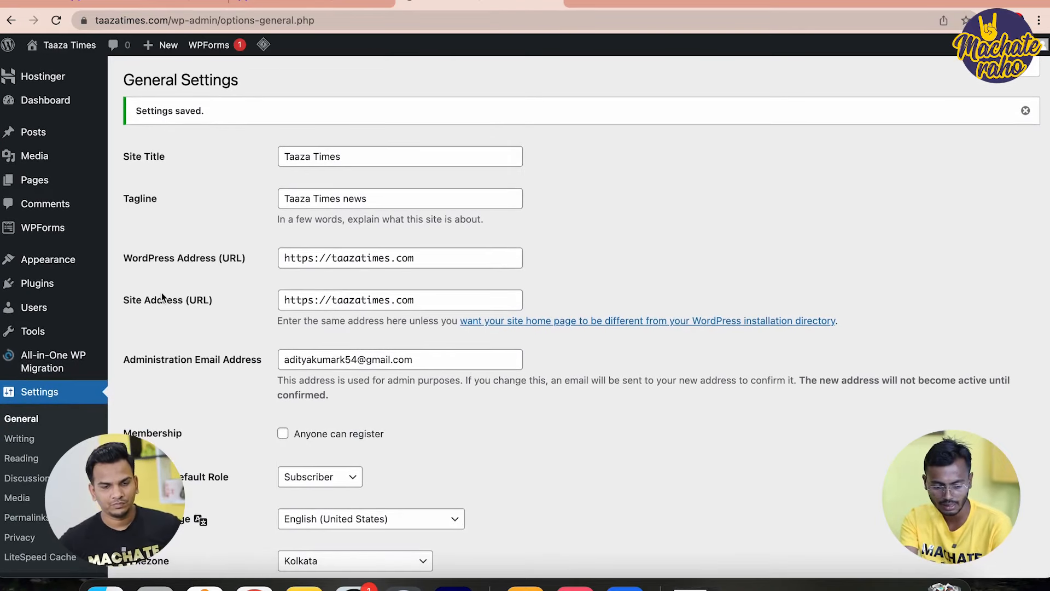
# Search the installed themes for 'news', then move to the Add Themes catalogue
pyautogui.moveTo(48, 262)
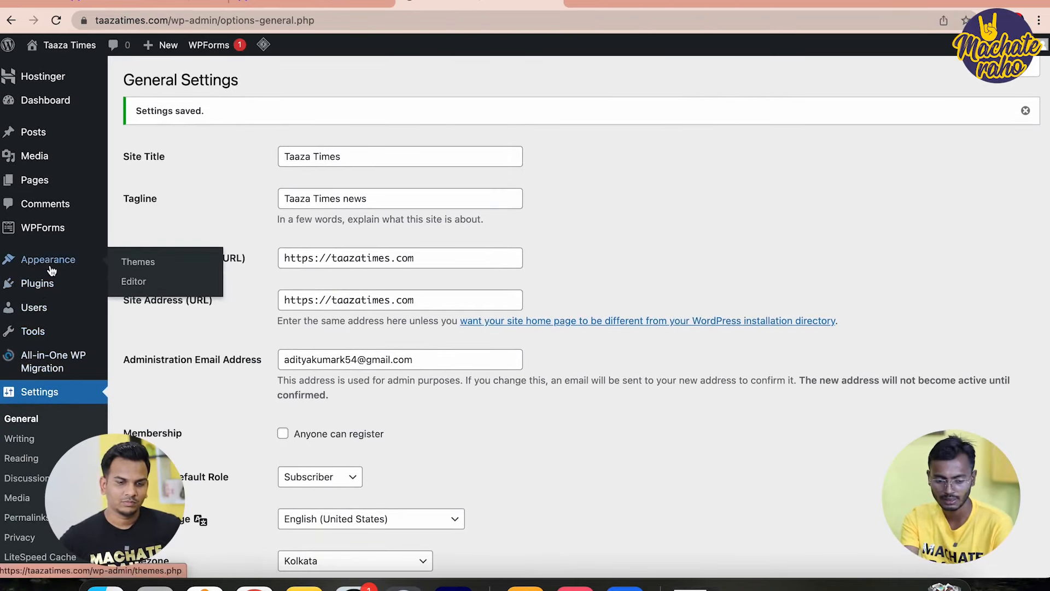
pyautogui.click(121, 264)
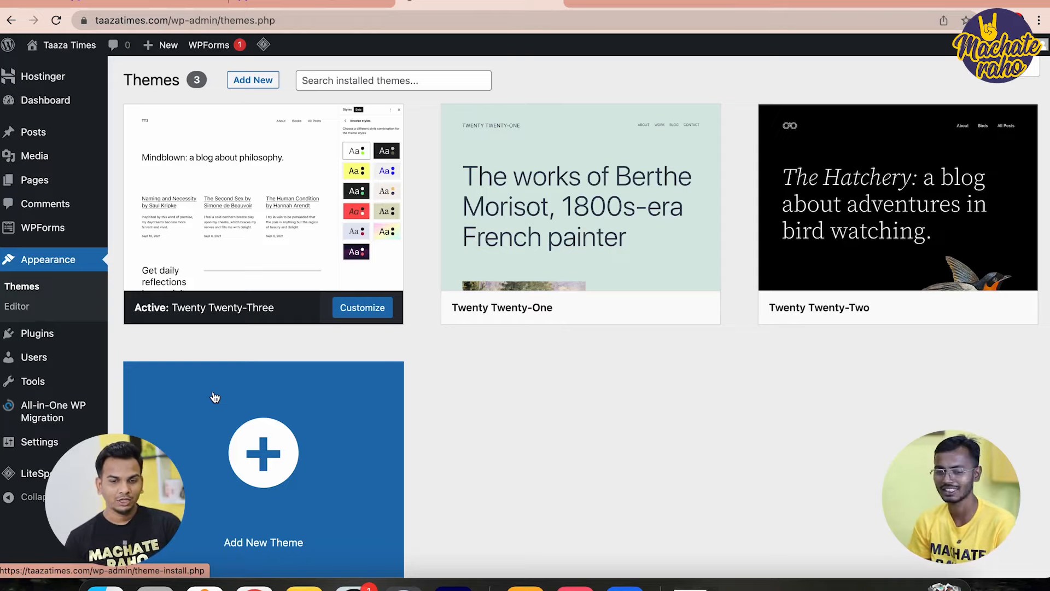
pyautogui.click(343, 82)
pyautogui.write('news')
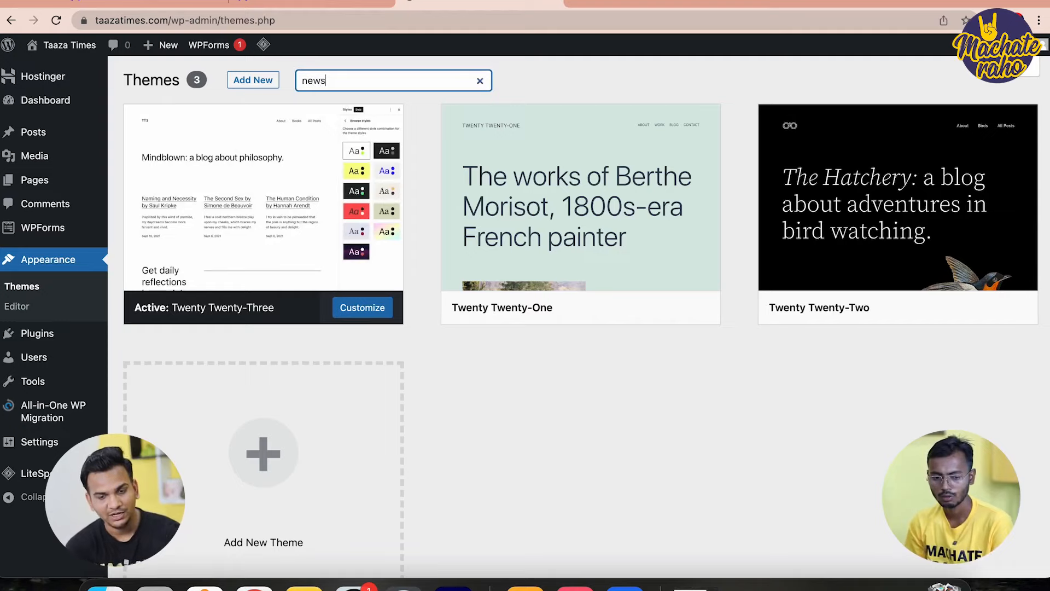
pyautogui.click(252, 81)
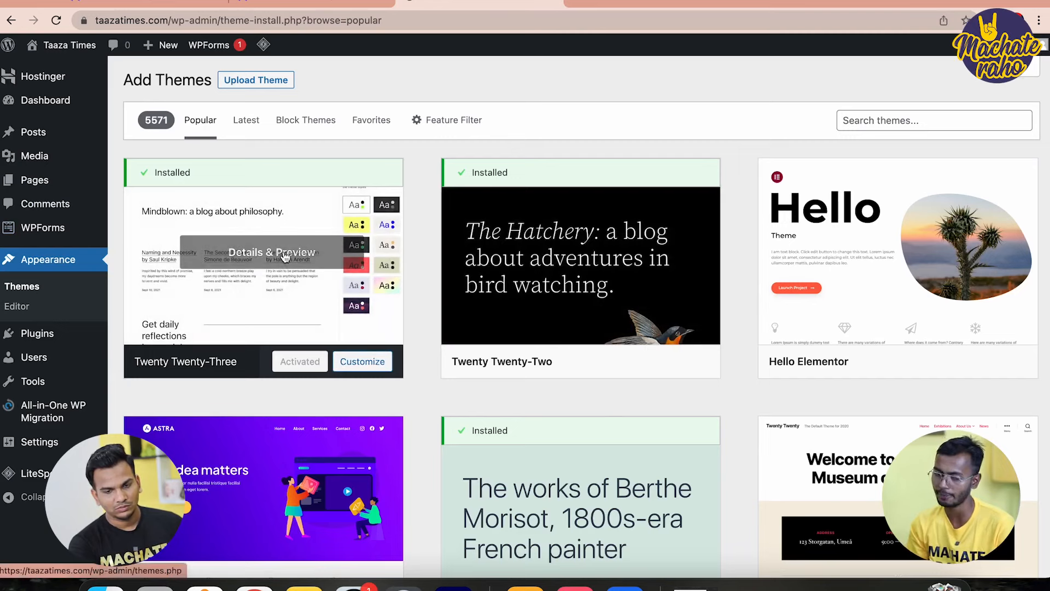
# Search themes for 'news', then install and activate Newspaper Up
pyautogui.click(891, 120)
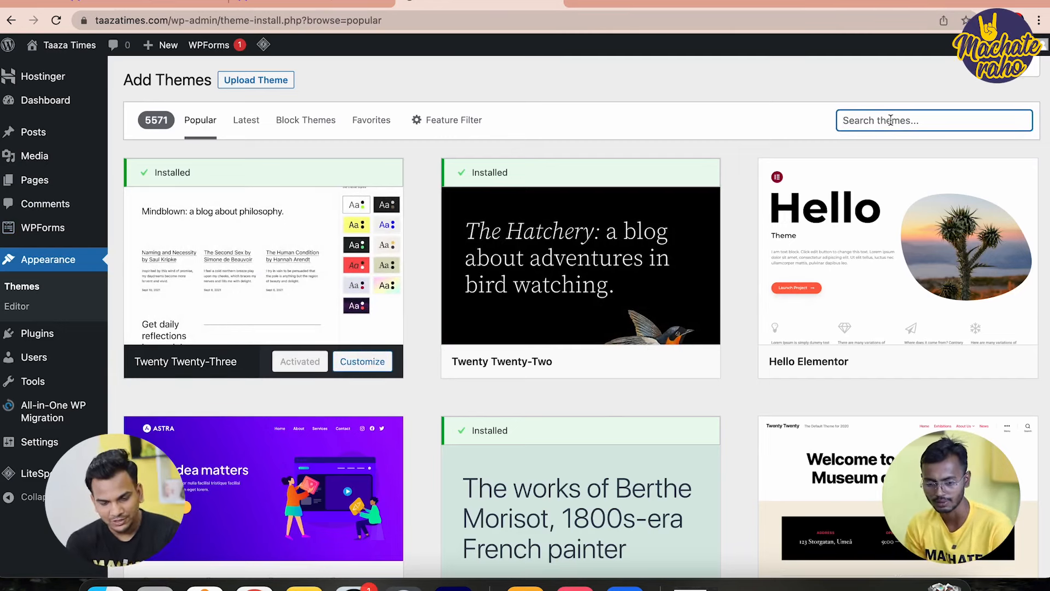
pyautogui.write('news')
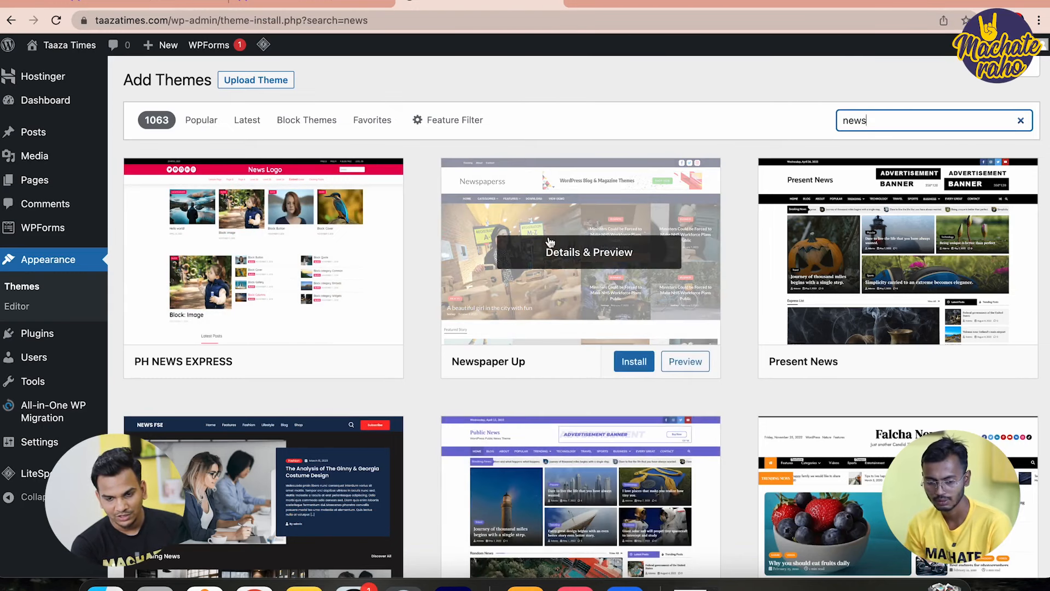
pyautogui.click(635, 361)
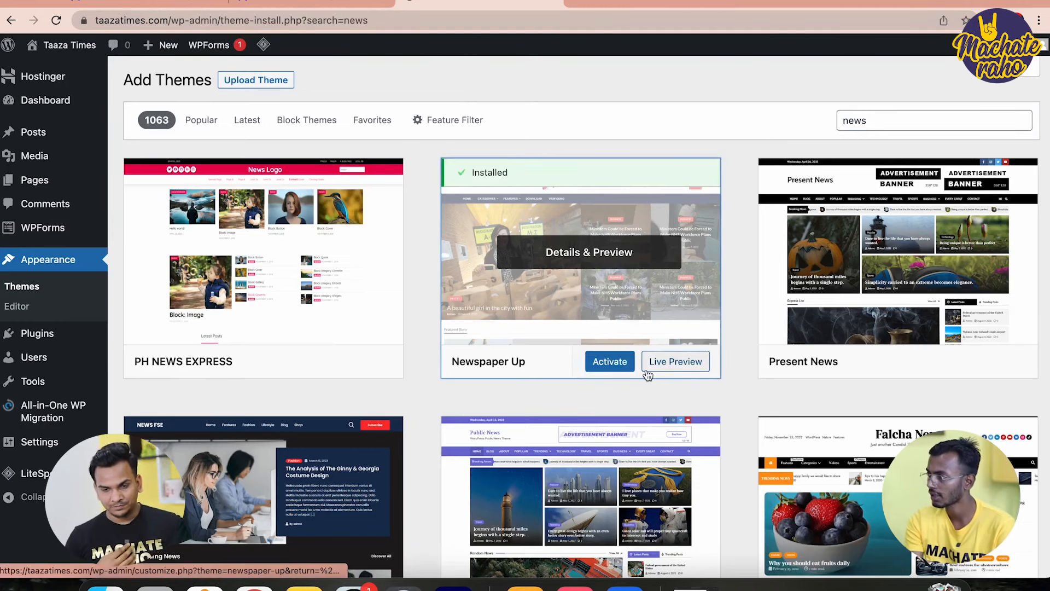
pyautogui.click(613, 366)
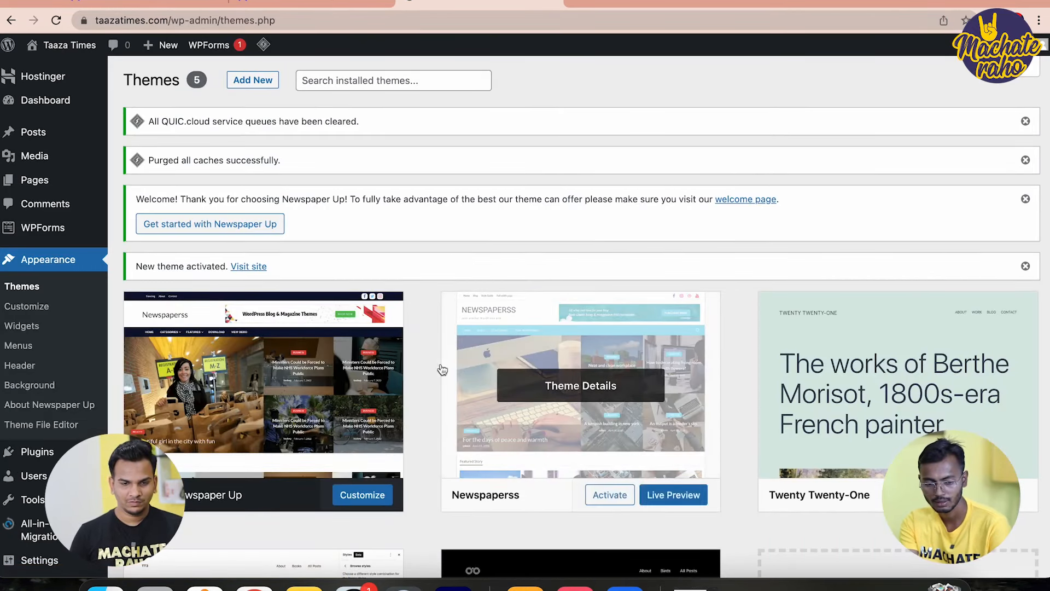
pyautogui.scroll(-3, 514, 425)
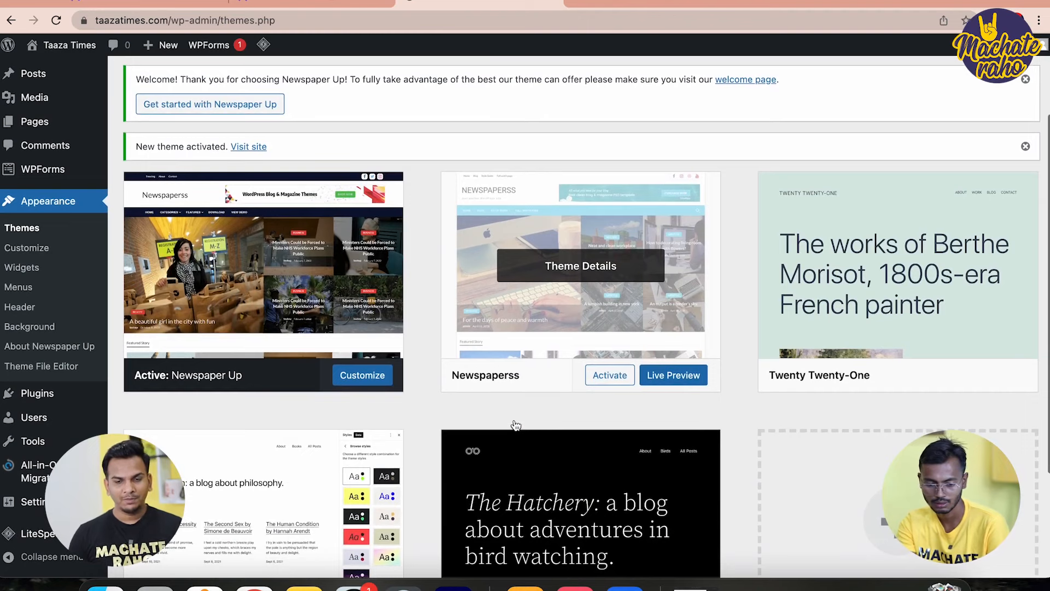
pyautogui.scroll(1, 514, 421)
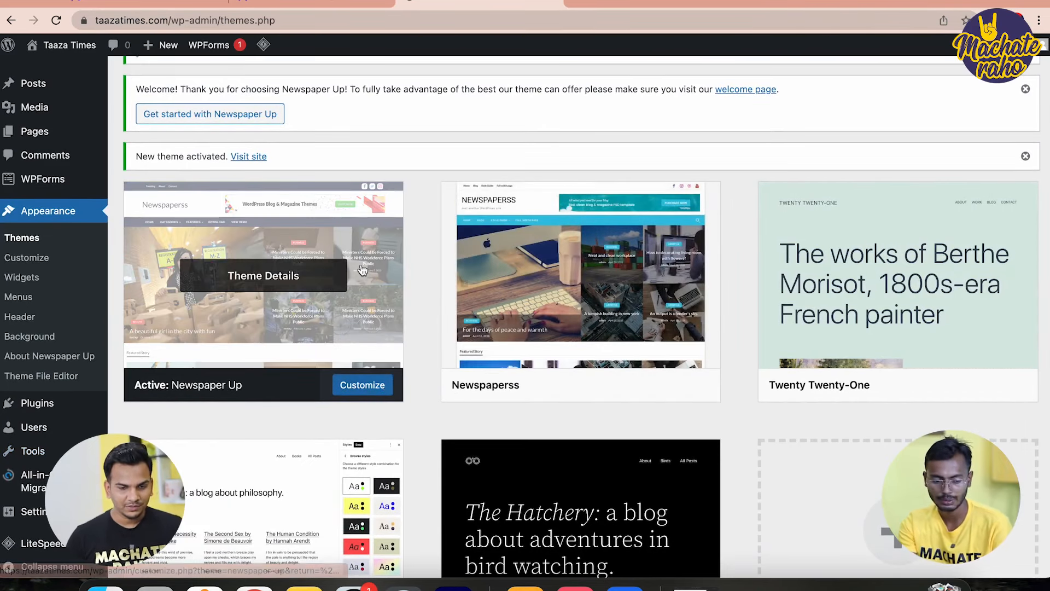
# Delete the Hello Dolly plugin from the installed plugins list
pyautogui.click(48, 413)
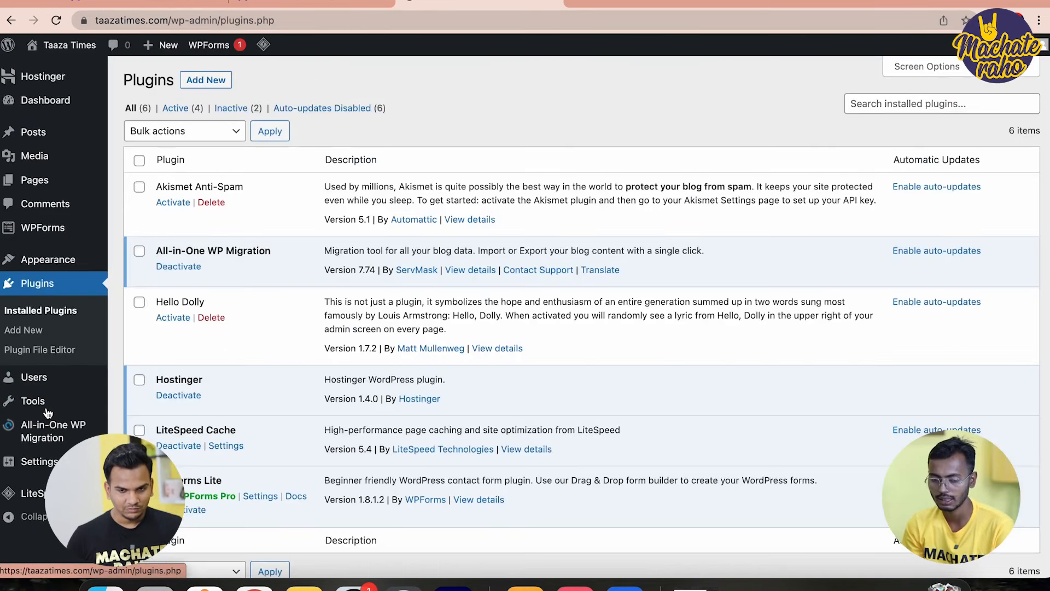
pyautogui.scroll(-2, 284, 254)
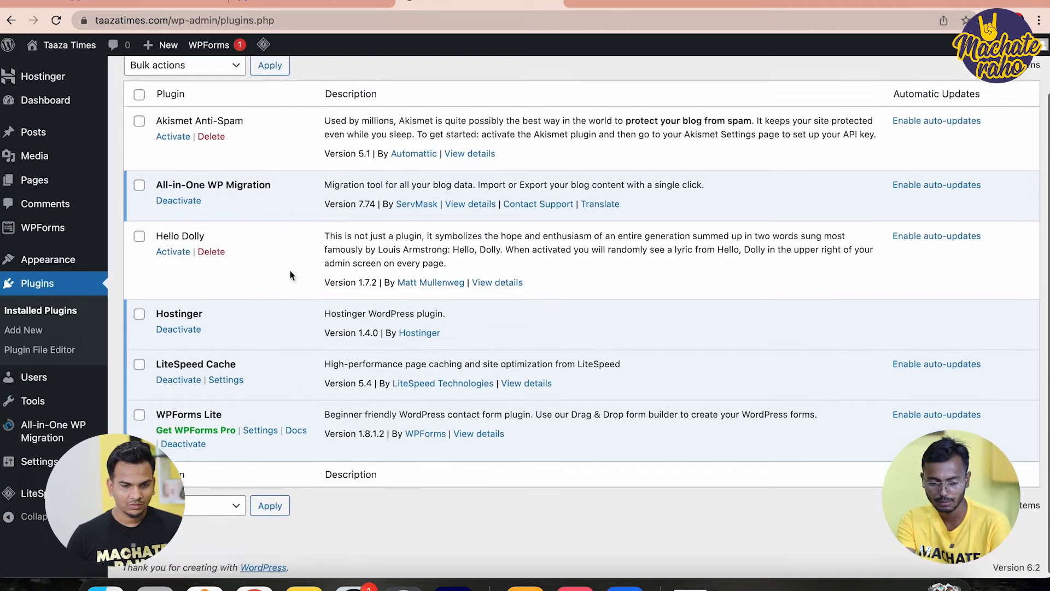
pyautogui.click(209, 249)
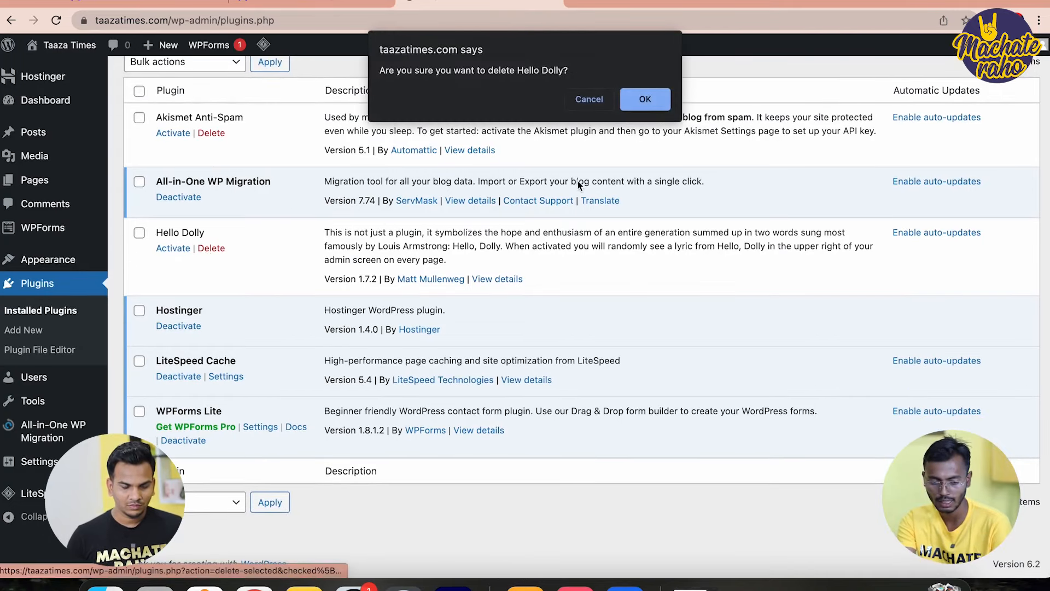
pyautogui.click(639, 102)
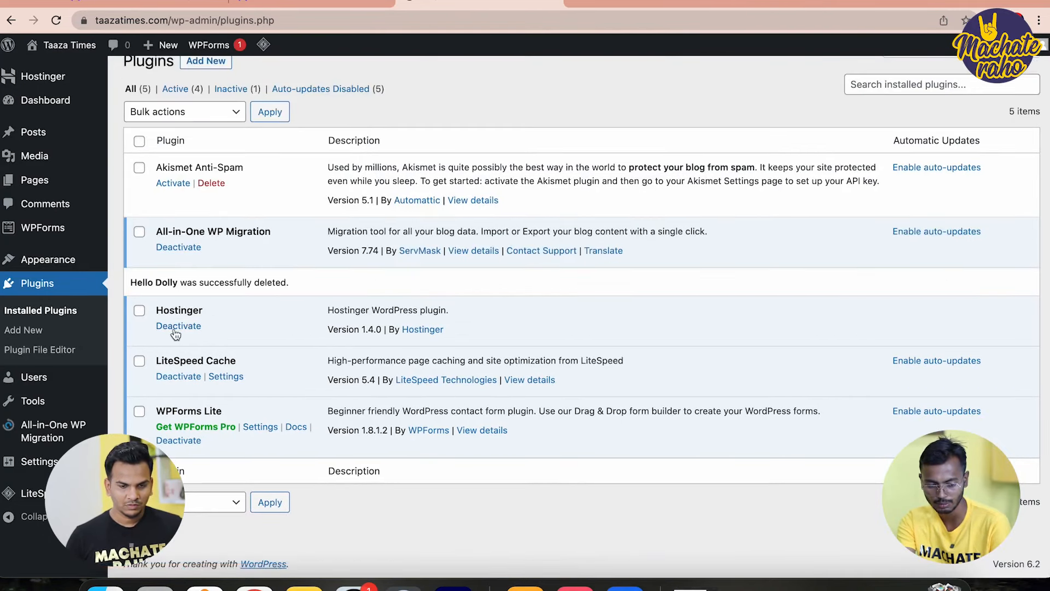
pyautogui.scroll(1, 174, 331)
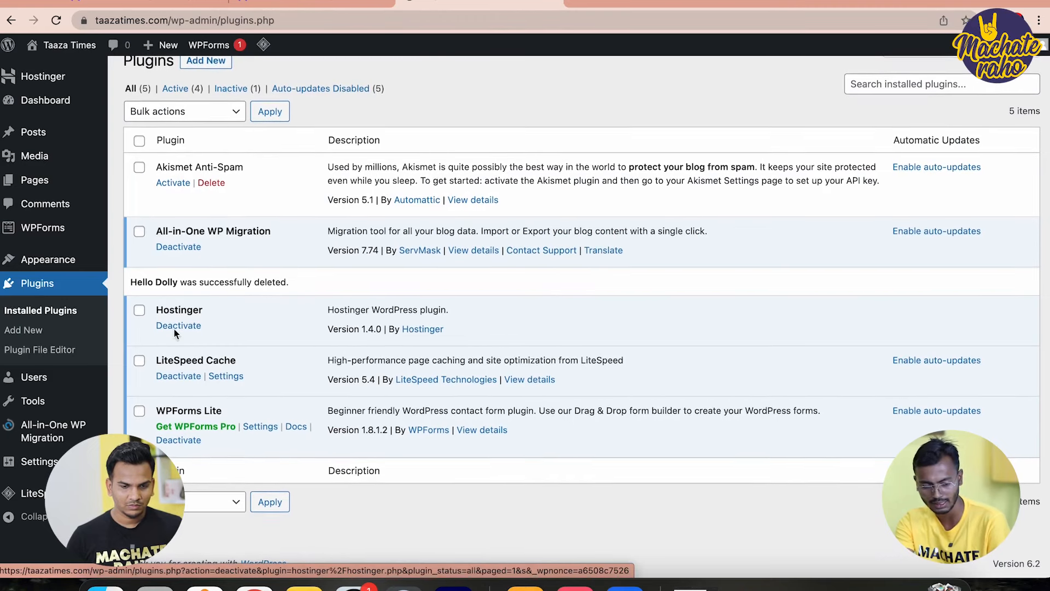
# Deactivate and delete Hostinger, and deactivate All-in-One WP Migration
pyautogui.click(193, 327)
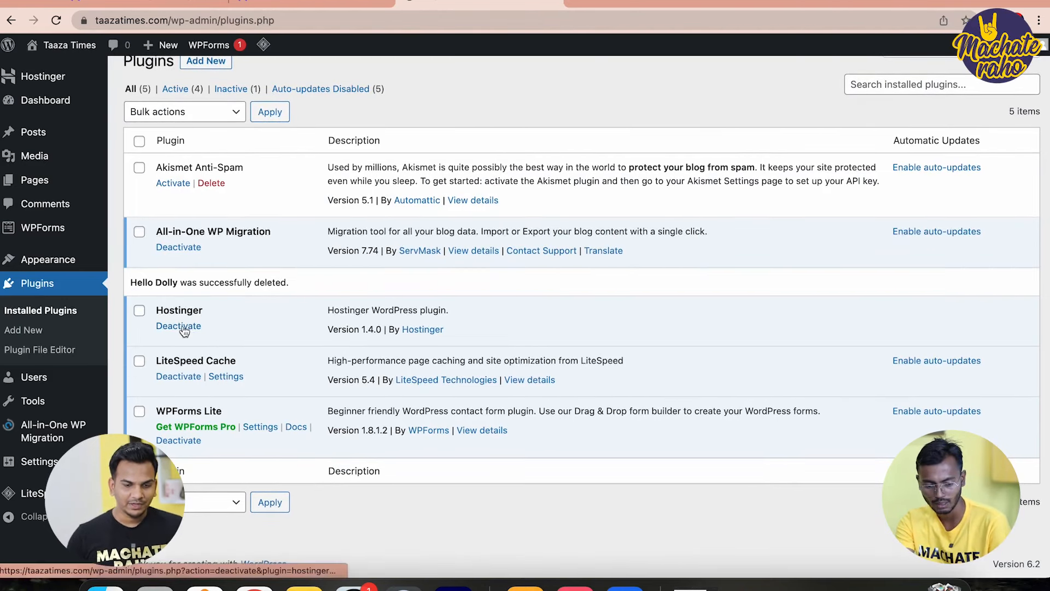
pyautogui.click(205, 363)
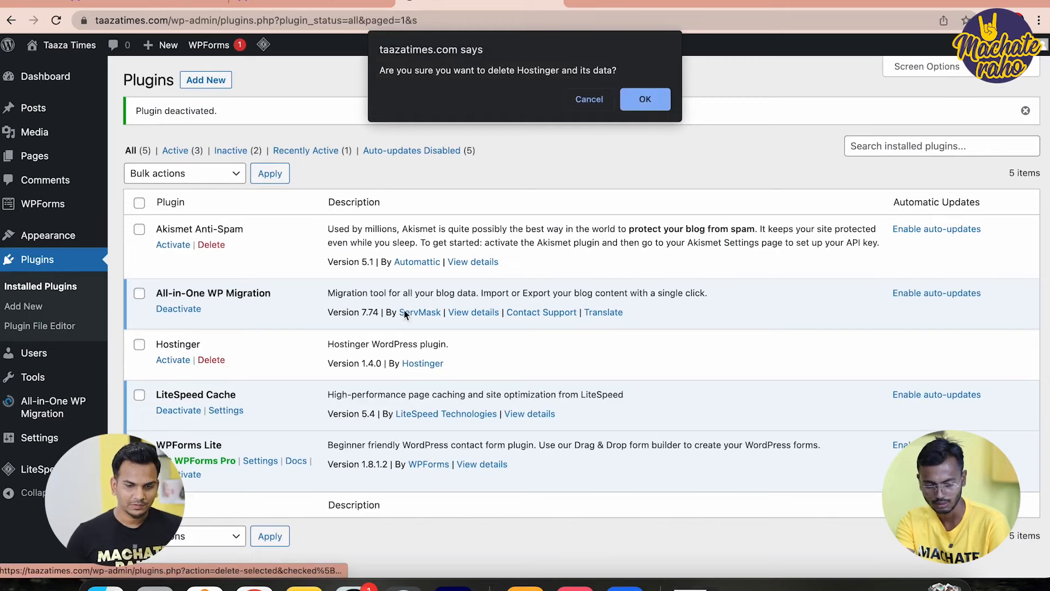
pyautogui.click(636, 100)
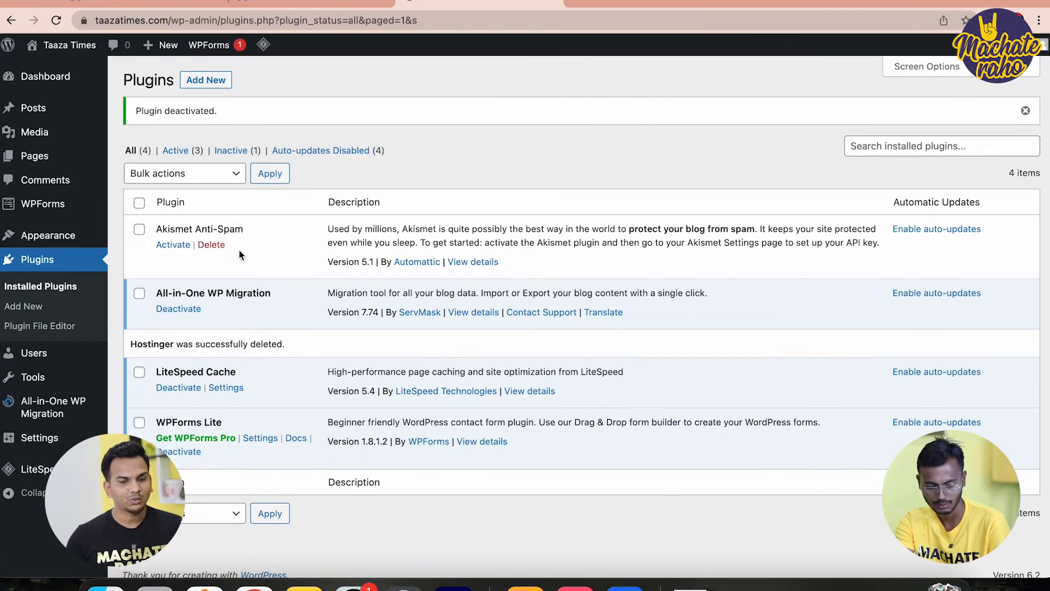
pyautogui.click(185, 309)
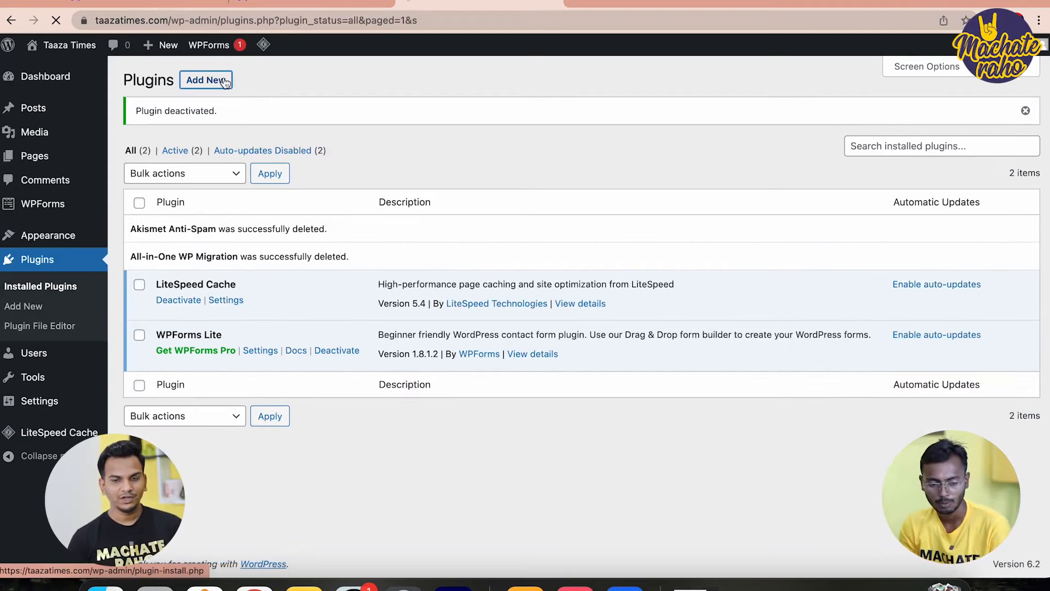
pyautogui.click(224, 81)
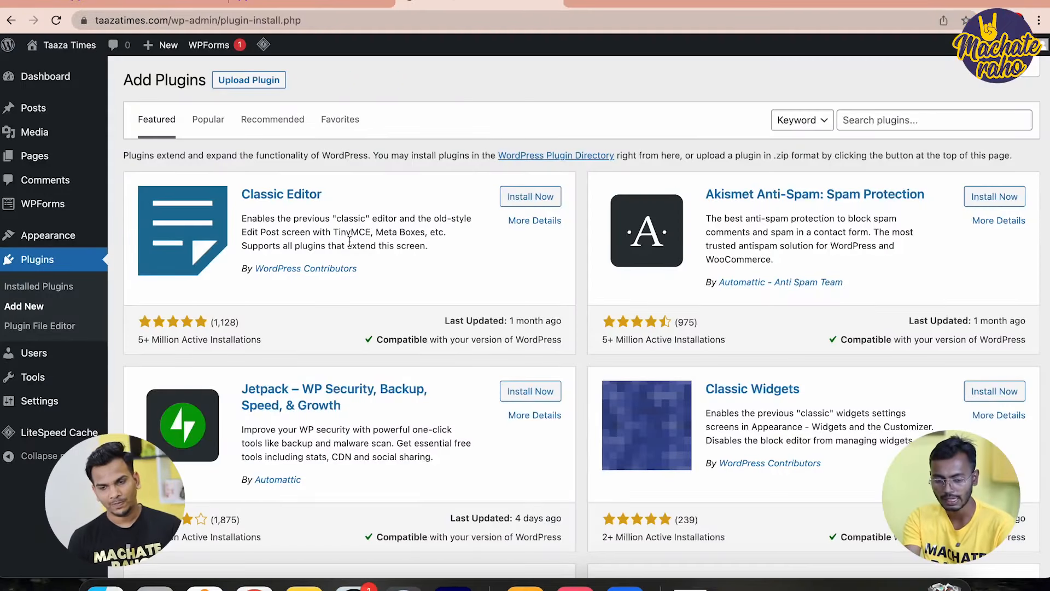
# Install the Classic Editor plugin, then the Jetpack plugin
pyautogui.click(547, 197)
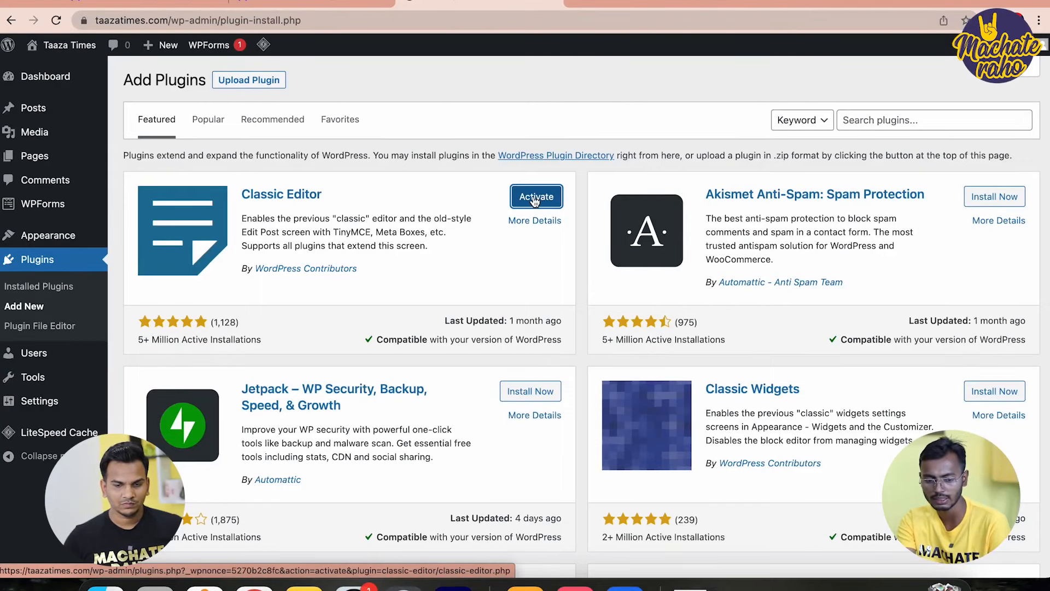
pyautogui.scroll(-2, 533, 285)
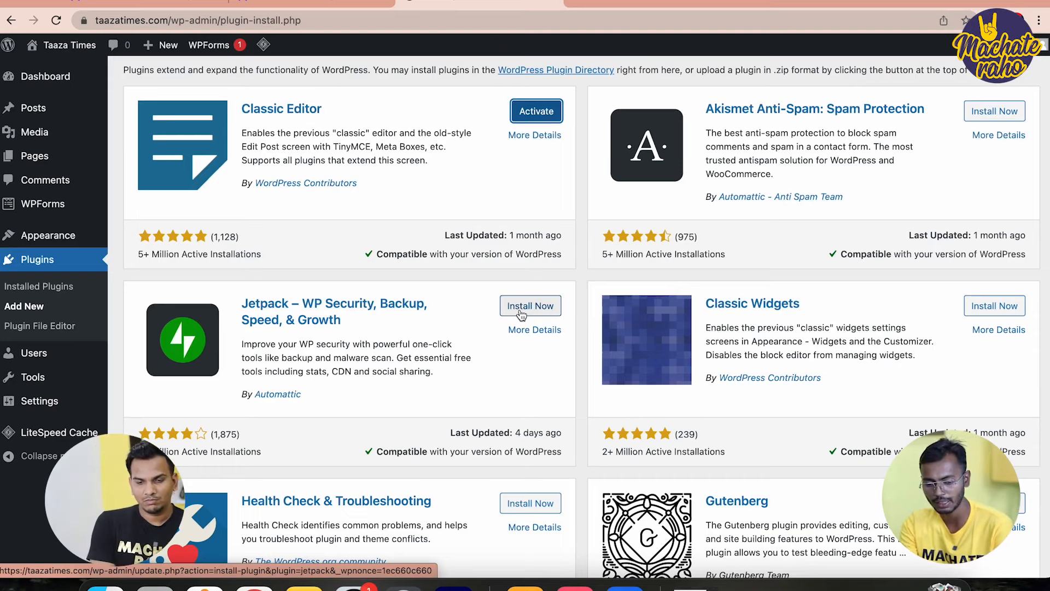
pyautogui.click(522, 315)
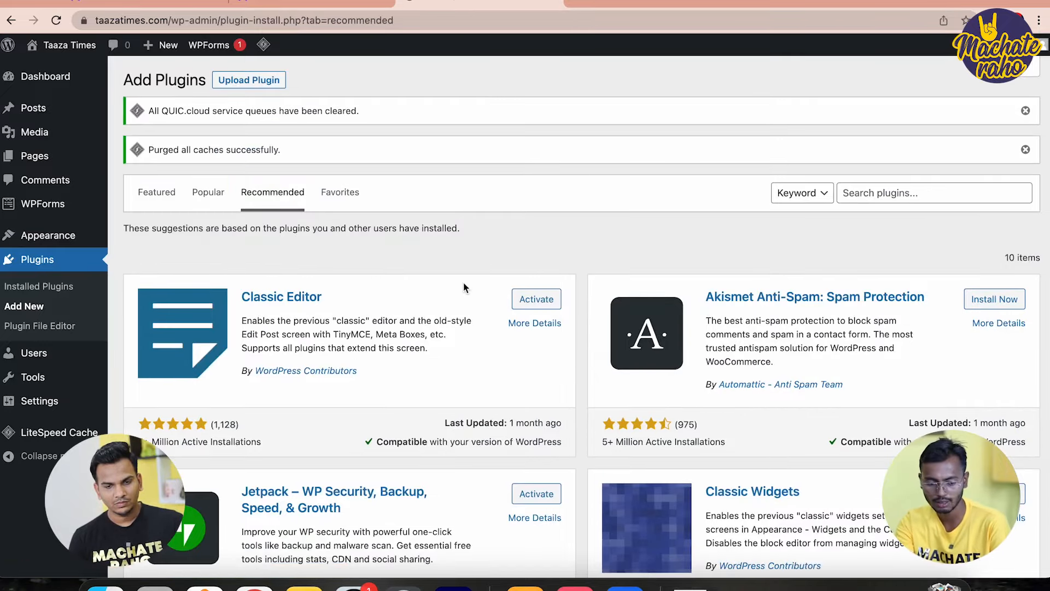
pyautogui.scroll(-15, 549, 402)
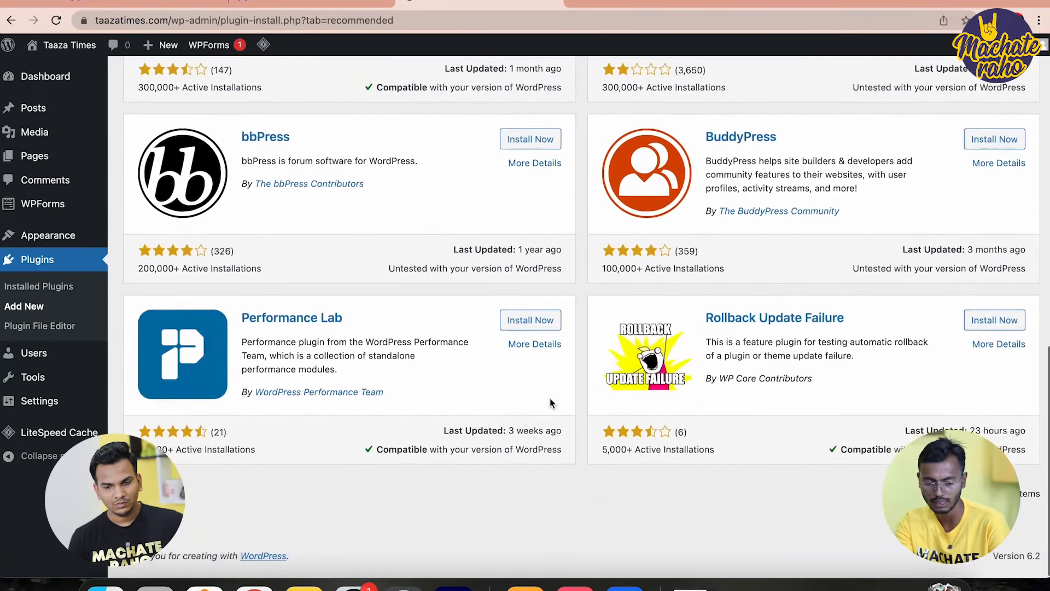
pyautogui.scroll(15, 550, 403)
pyautogui.click(923, 202)
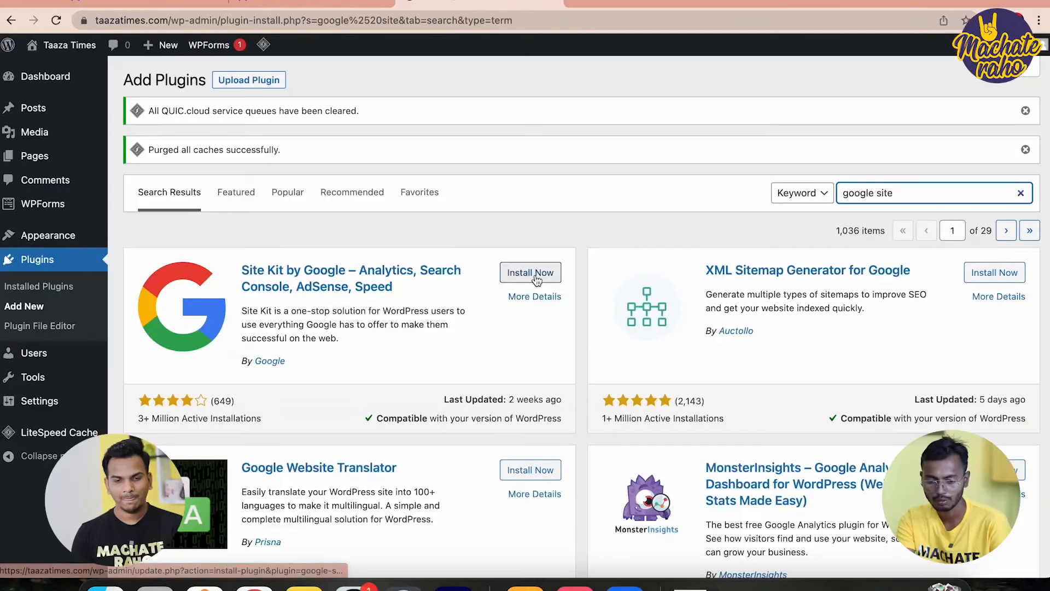
# Install Site Kit by Google from the 'google site' results and clear the plugin search box
pyautogui.click(534, 273)
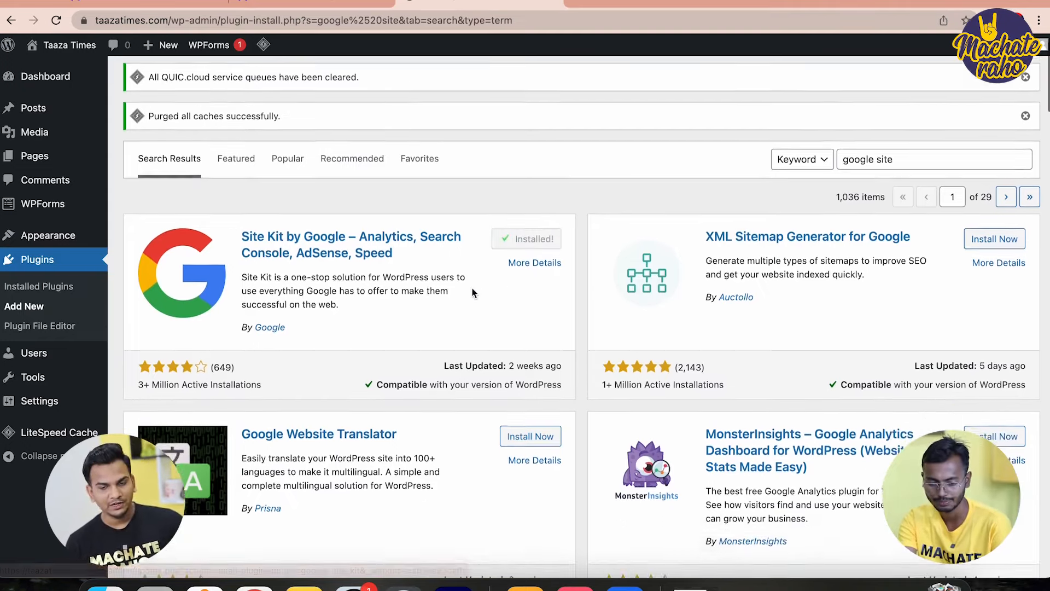
pyautogui.scroll(-2, 473, 293)
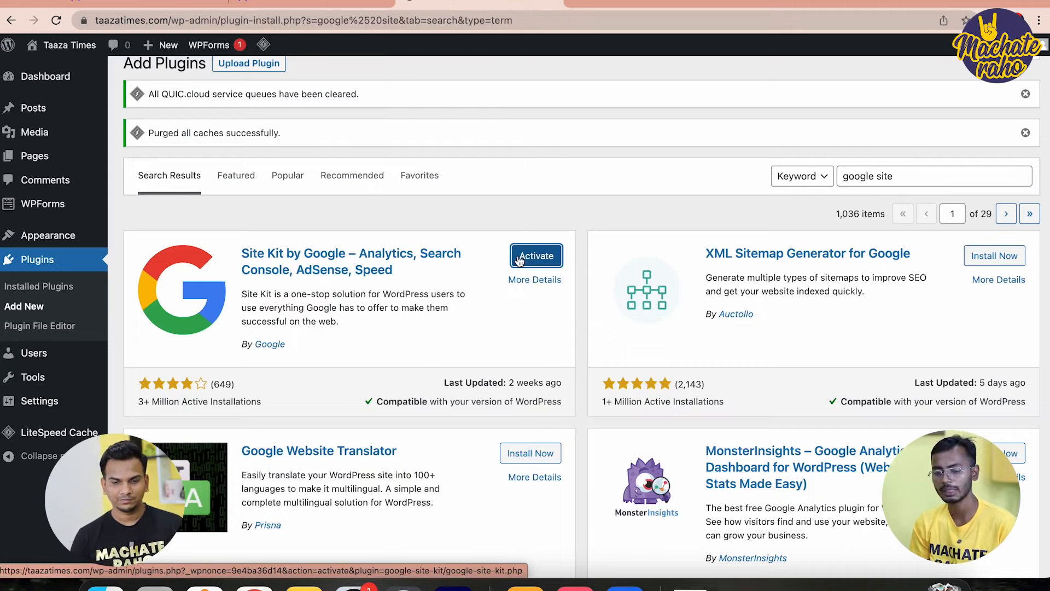
pyautogui.click(897, 176)
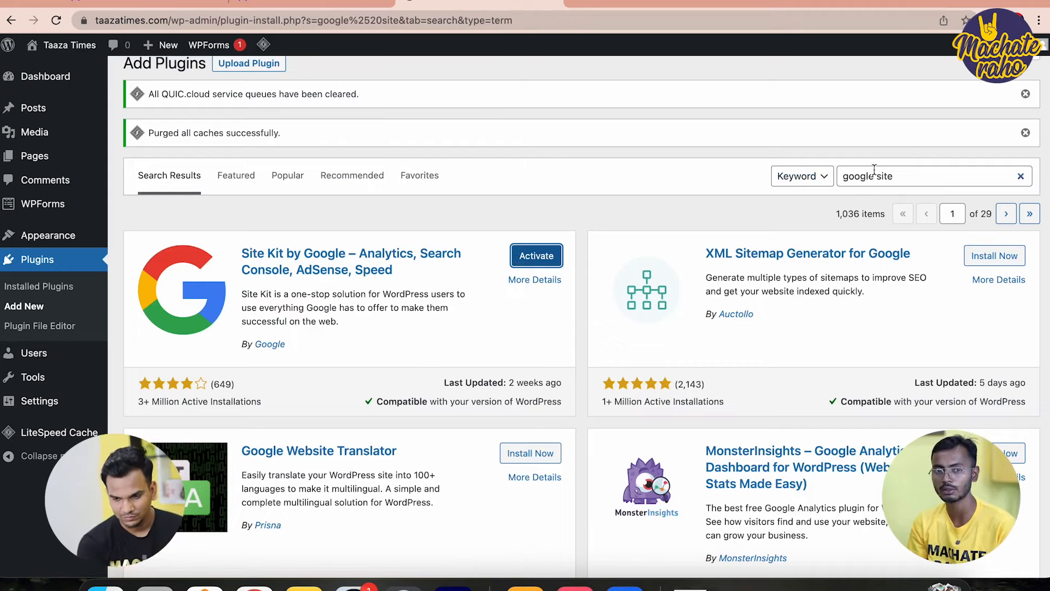
pyautogui.press('super+a')
# Search plugins for 'rankmath' and install Rank Math SEO
pyautogui.write('rz')
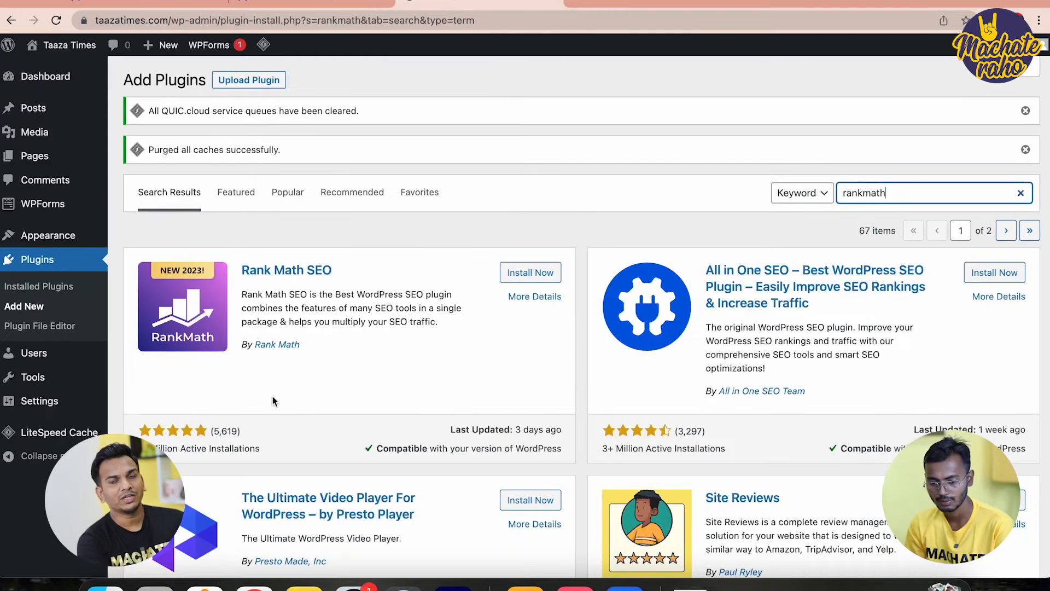
pyautogui.click(521, 277)
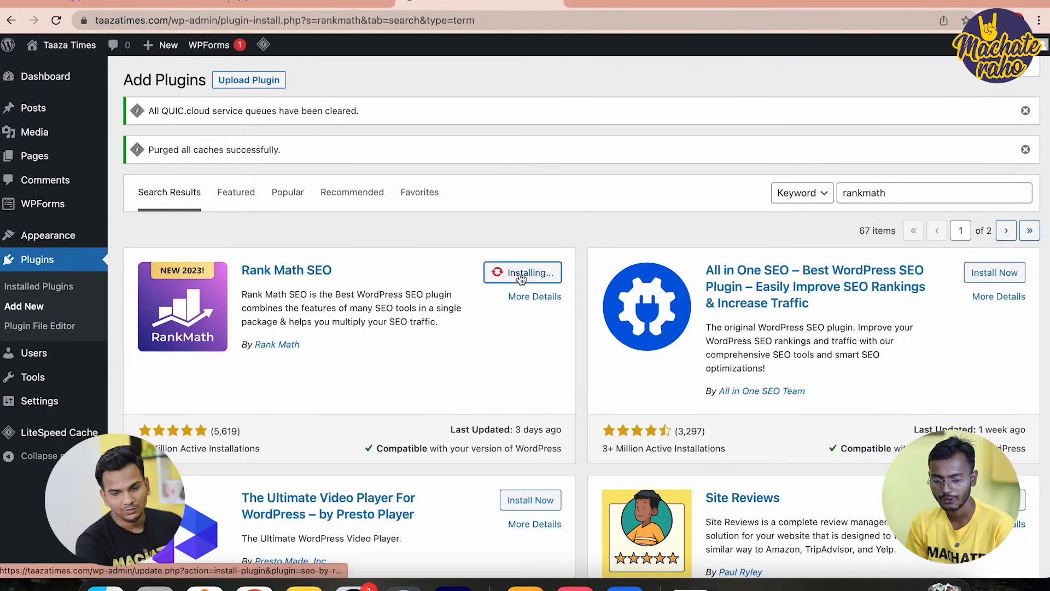
pyautogui.scroll(-5, 806, 366)
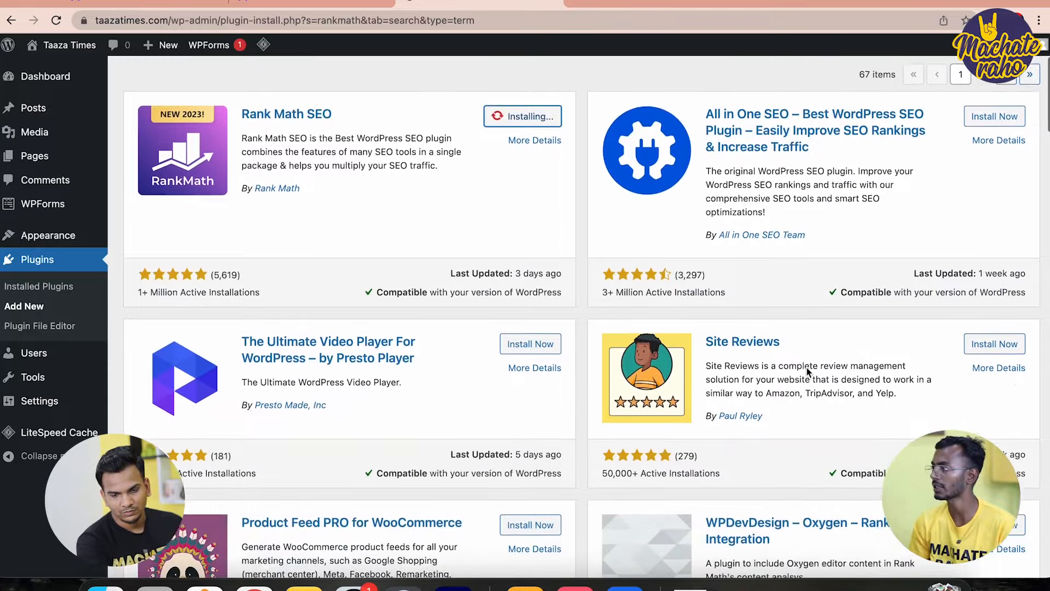
pyautogui.scroll(-5, 807, 372)
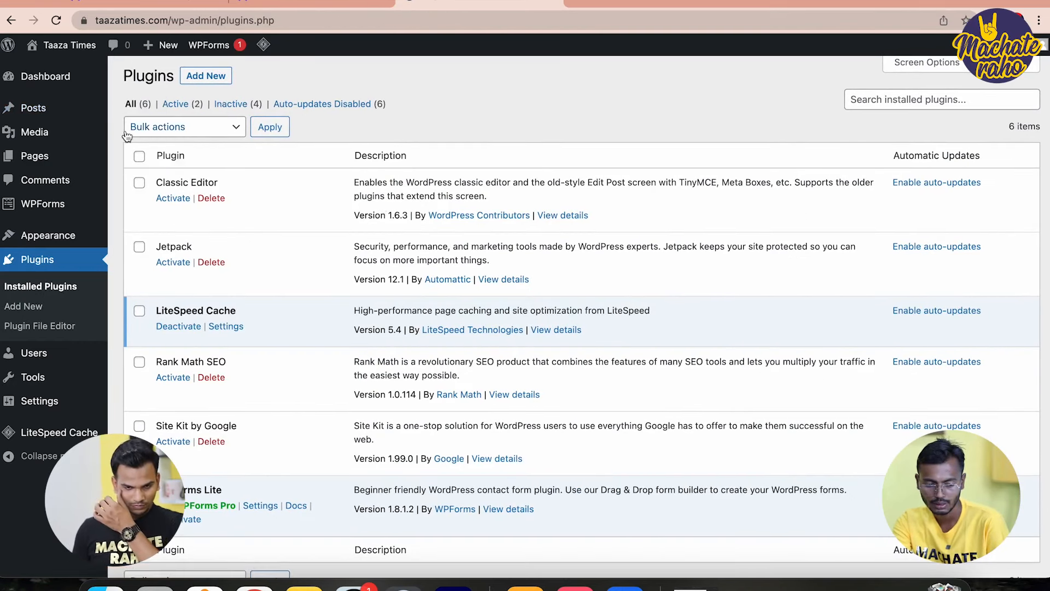
# Select all installed plugins and bulk-activate them
pyautogui.click(139, 157)
pyautogui.click(195, 127)
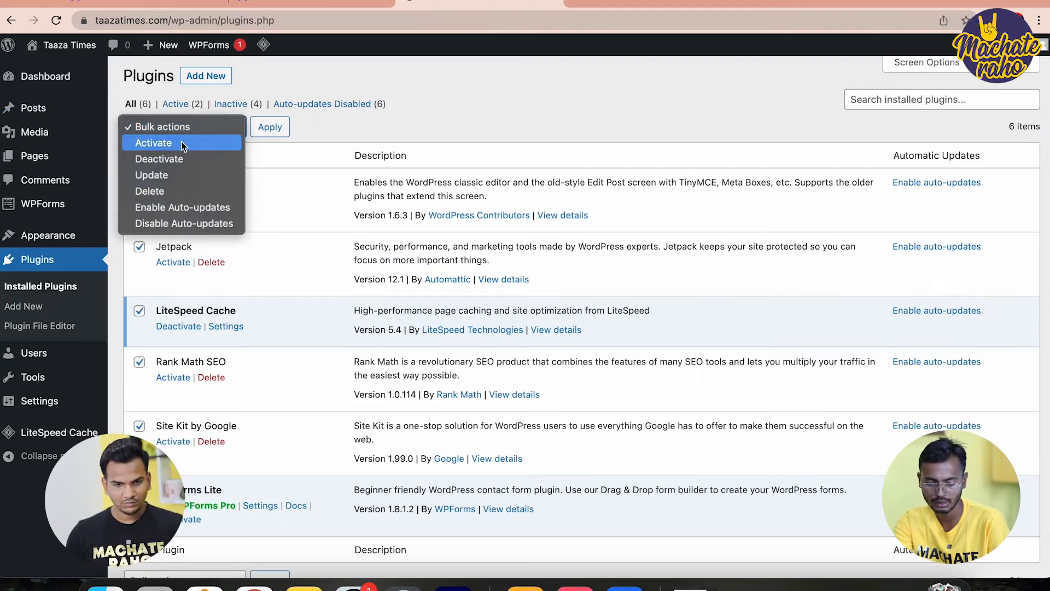
pyautogui.click(181, 143)
pyautogui.click(271, 128)
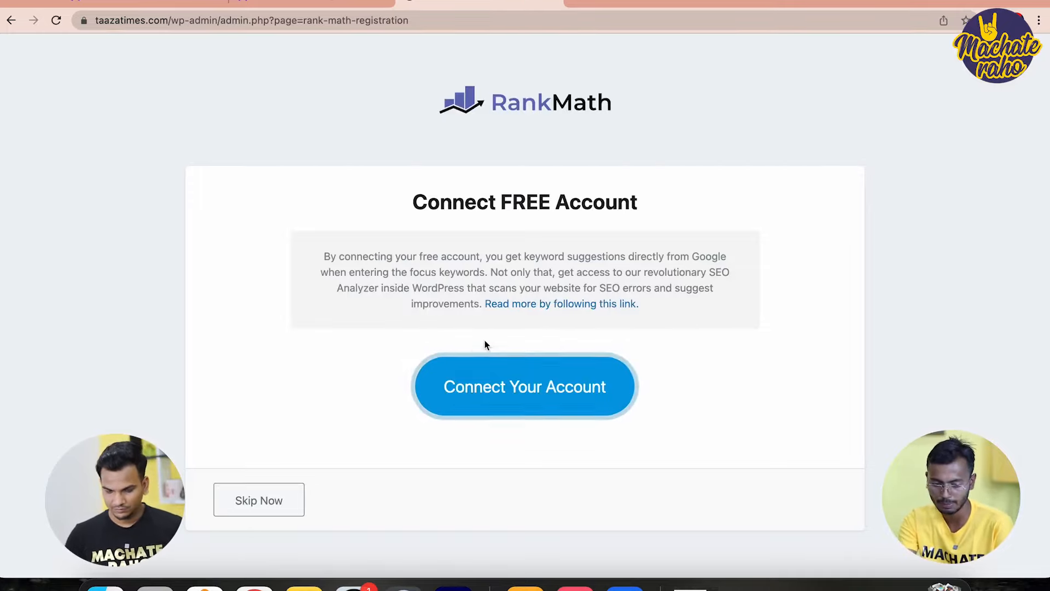
# Connect a free Rank Math account through Google login and activate the Free Plan
pyautogui.click(528, 405)
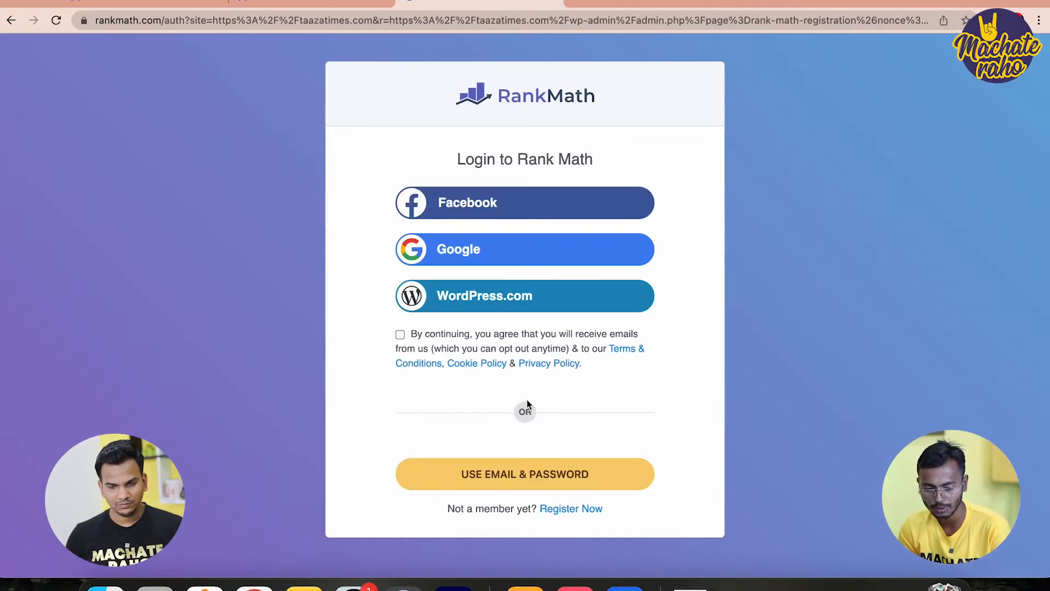
pyautogui.click(447, 251)
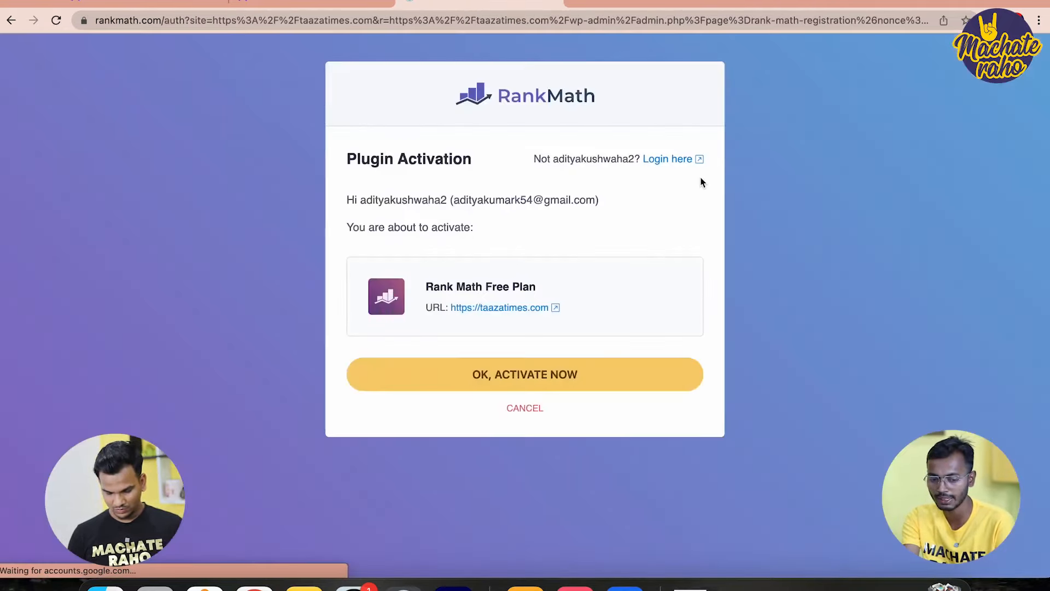
pyautogui.click(508, 369)
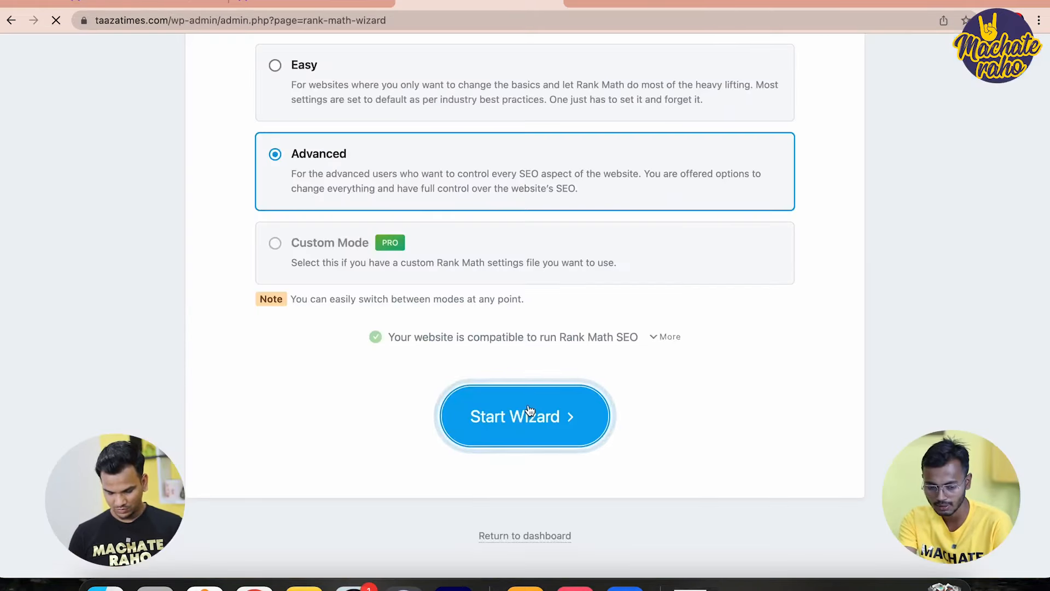
# Start the Rank Math setup wizard and save the Your Site details for Taaza Times
pyautogui.click(546, 417)
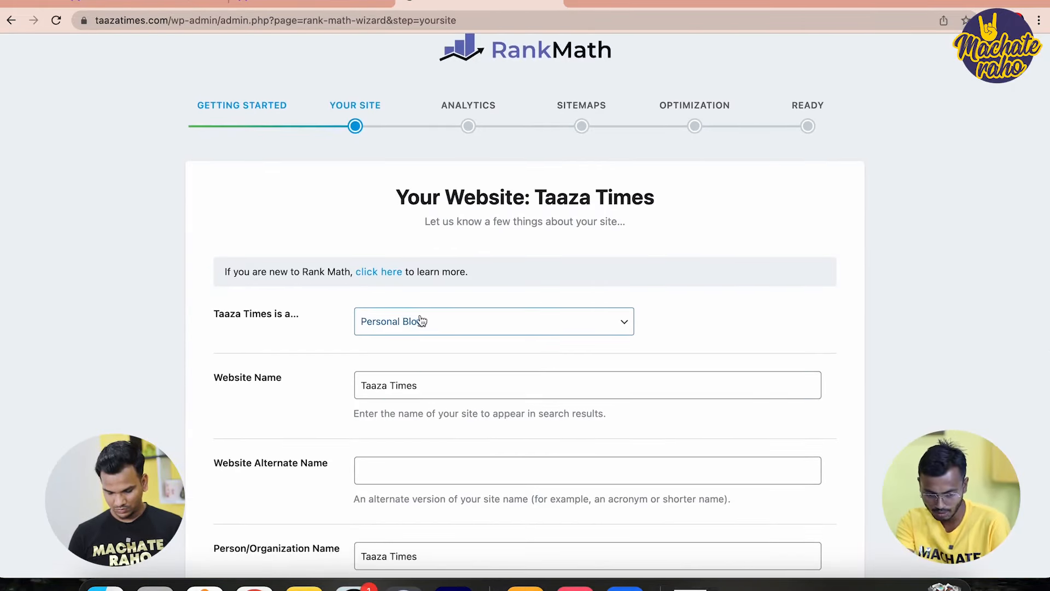
pyautogui.scroll(-2, 450, 336)
pyautogui.scroll(-5, 454, 324)
pyautogui.scroll(-1, 456, 330)
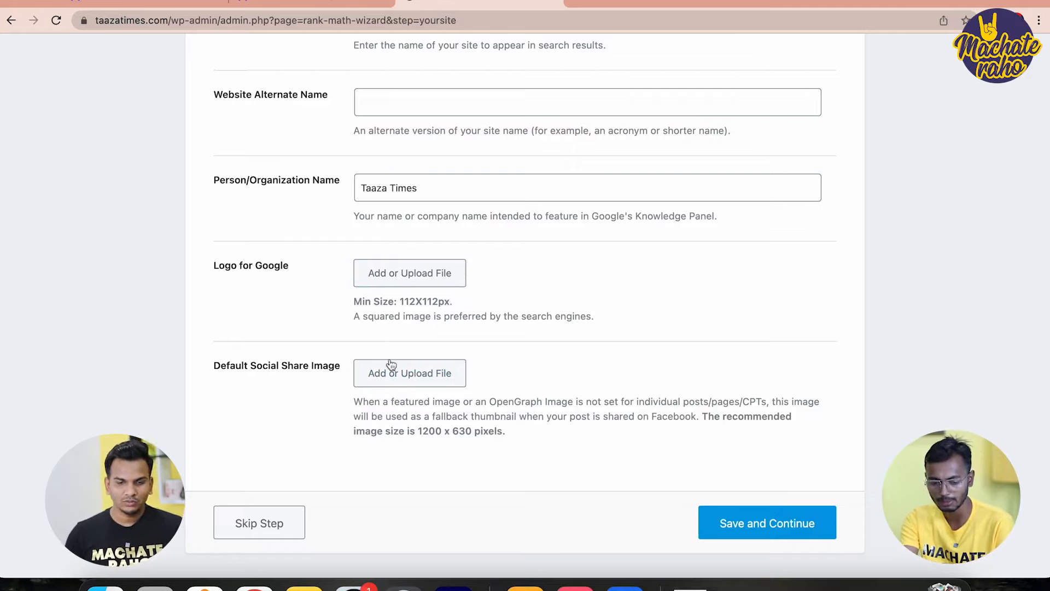
pyautogui.click(783, 526)
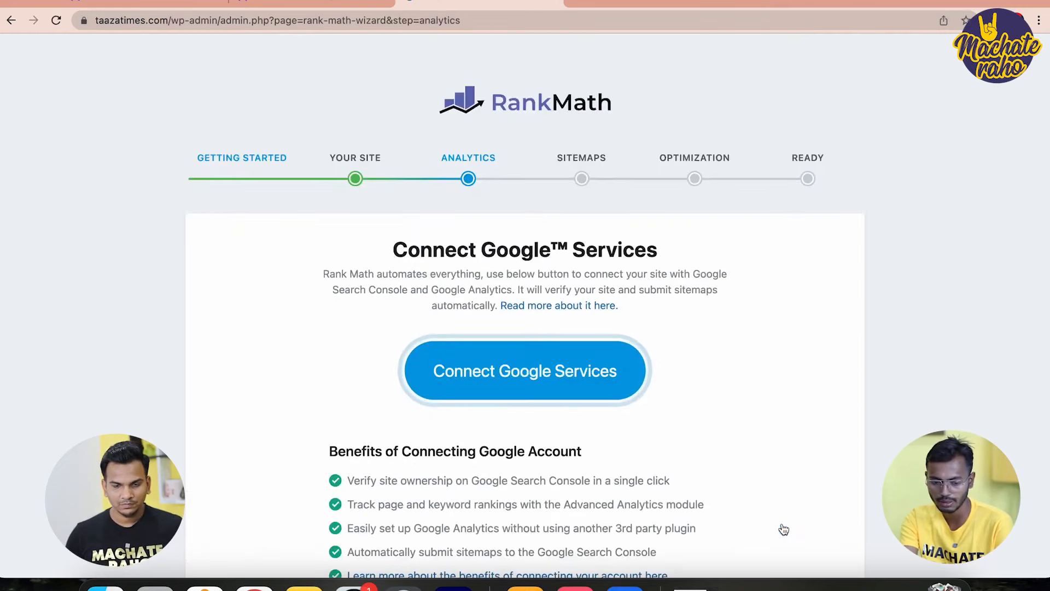
# Grant Rank Math access to Google services with the chosen Google account, then open a new tab
pyautogui.click(557, 372)
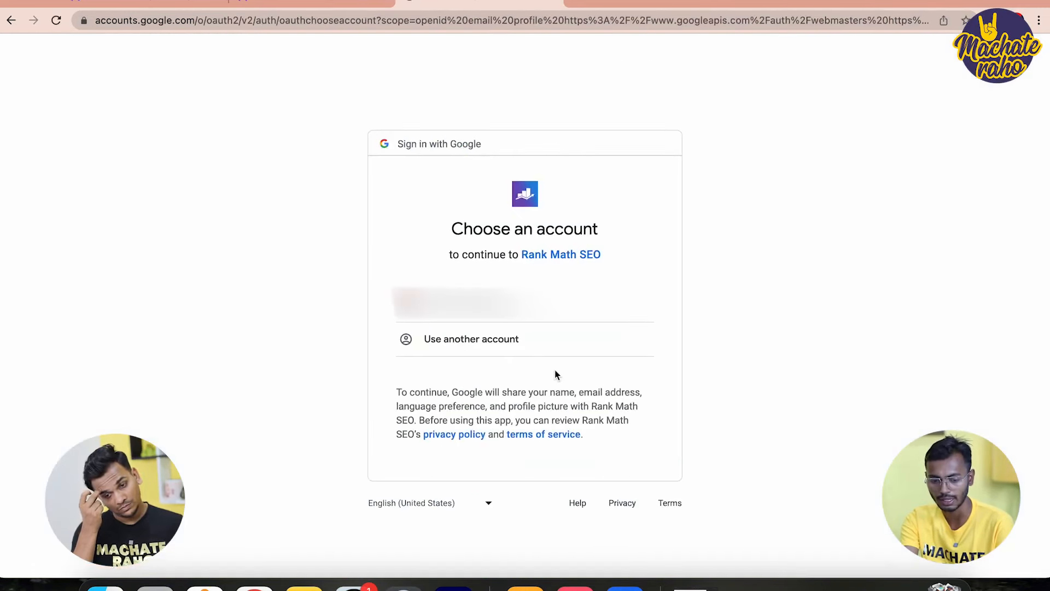
pyautogui.click(547, 301)
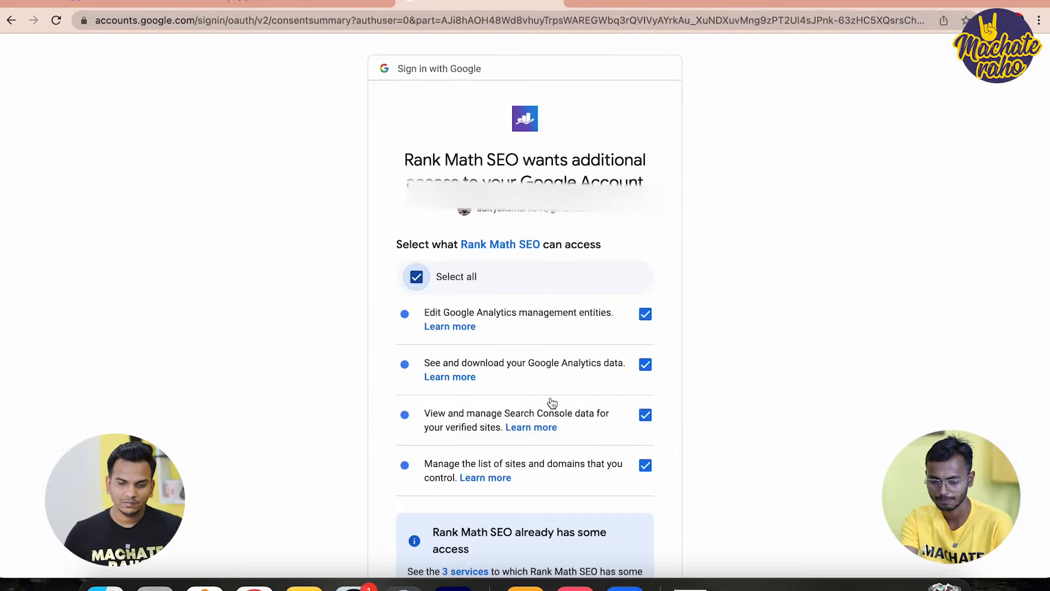
pyautogui.scroll(-5, 551, 403)
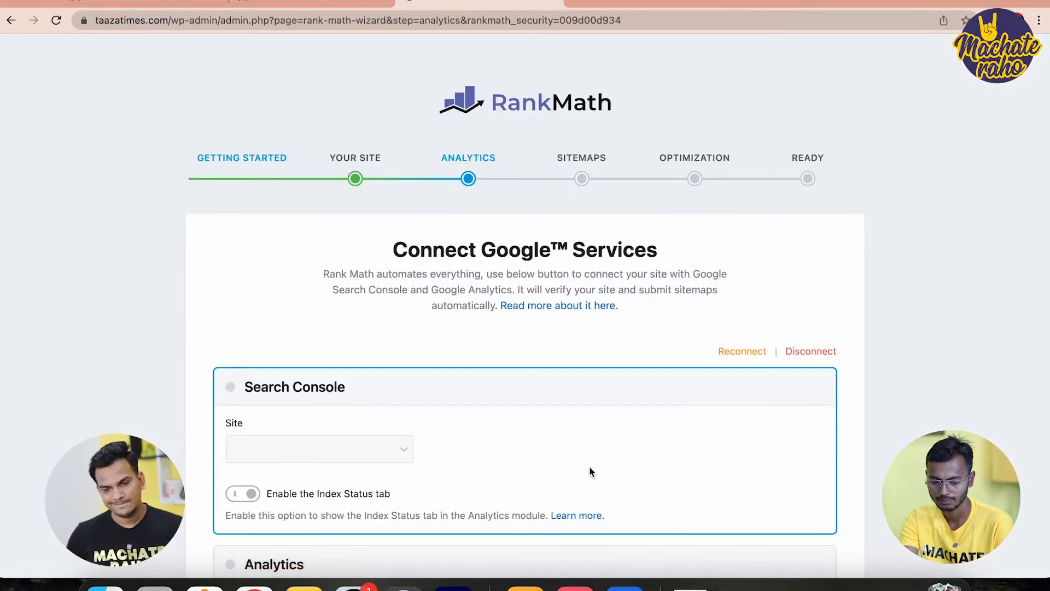
pyautogui.scroll(-5, 590, 470)
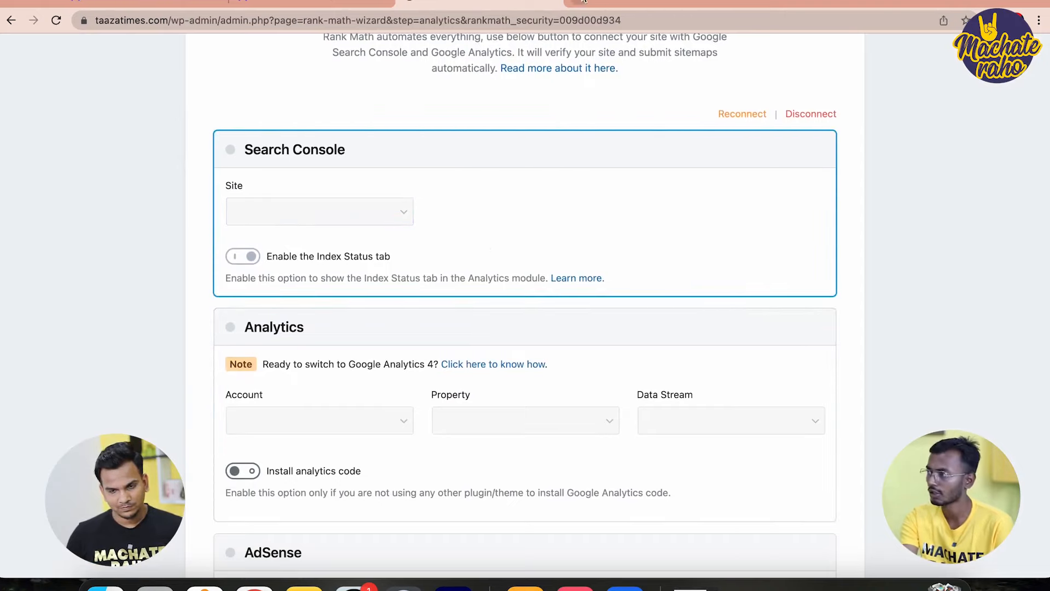
pyautogui.press('super+t')
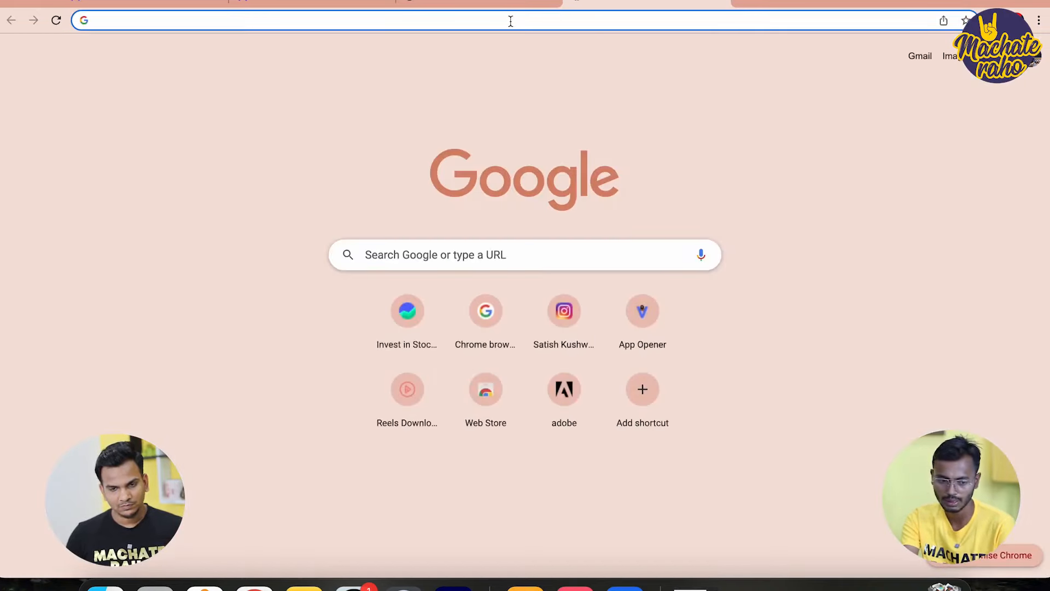
# Go to Google Search Console and start adding a new property
pyautogui.click(511, 22)
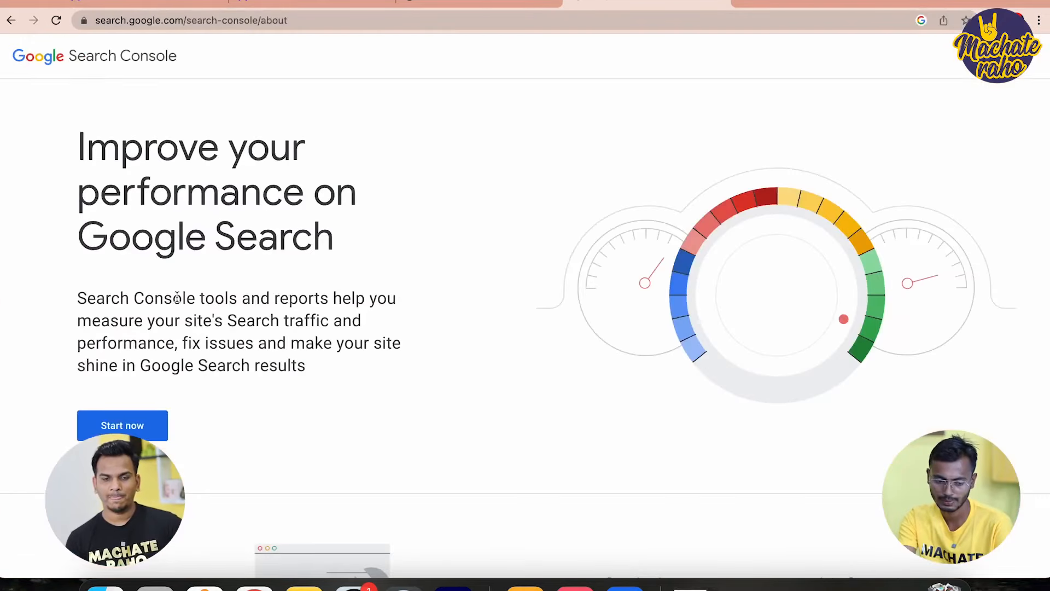
pyautogui.click(150, 437)
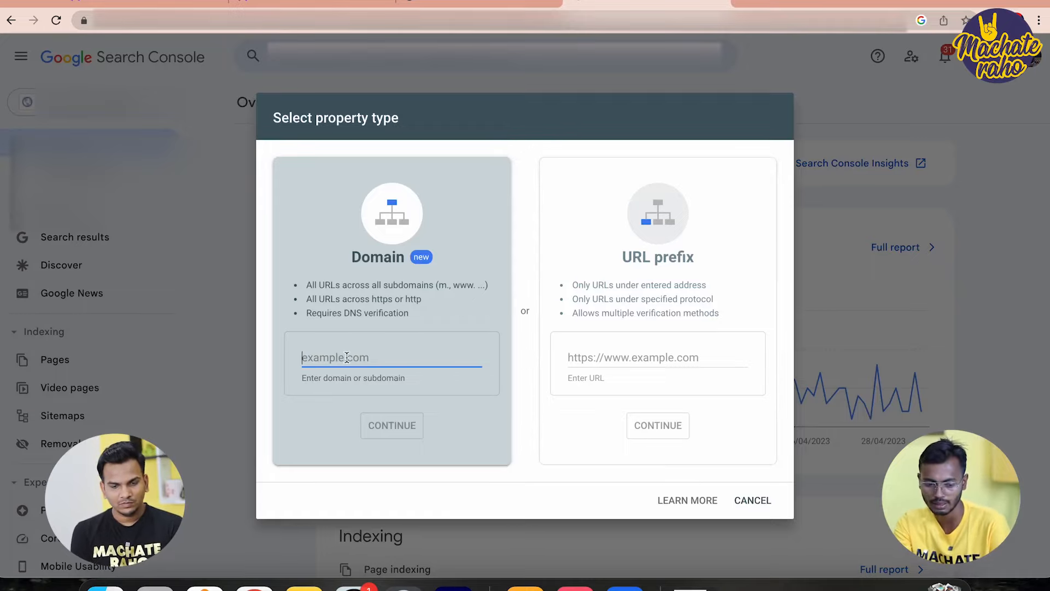
# Copy taazatimes.com from the Rank Math tab's address and submit it as a Domain property
pyautogui.click(479, 4)
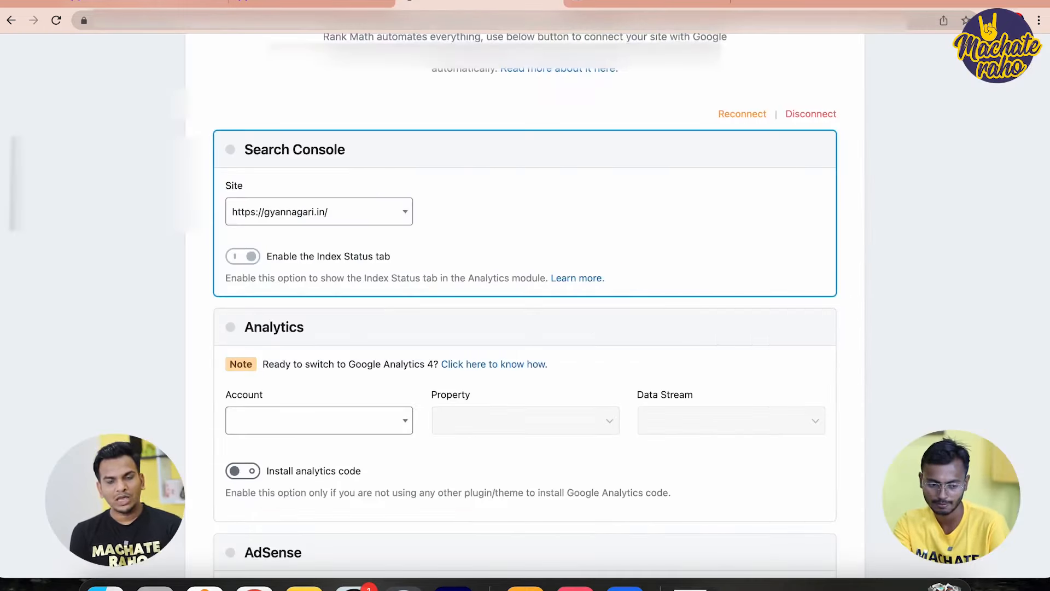
pyautogui.click(173, 20)
pyautogui.doubleClick(174, 20)
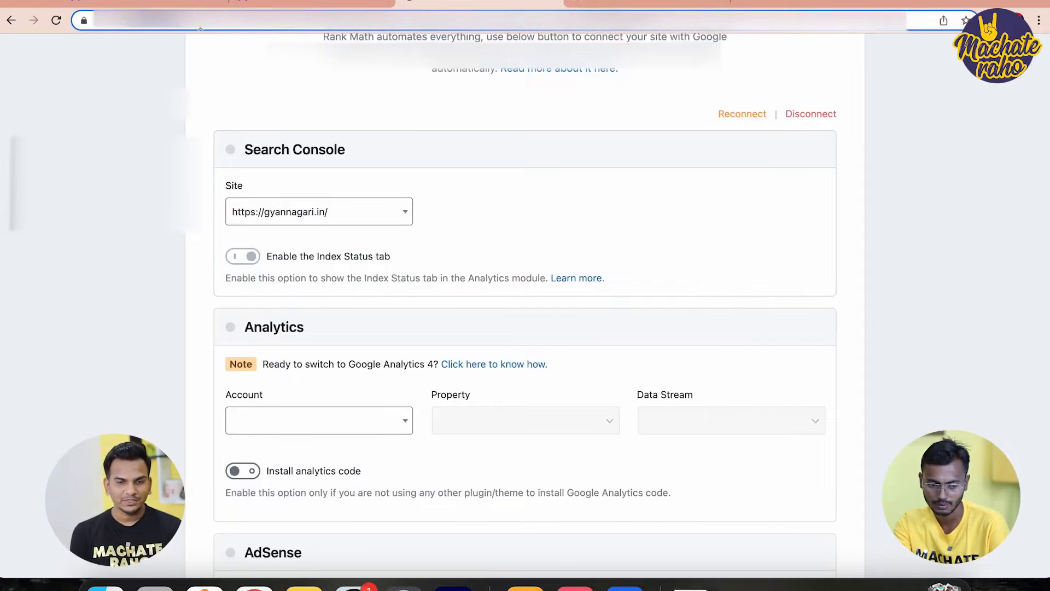
pyautogui.click(200, 23)
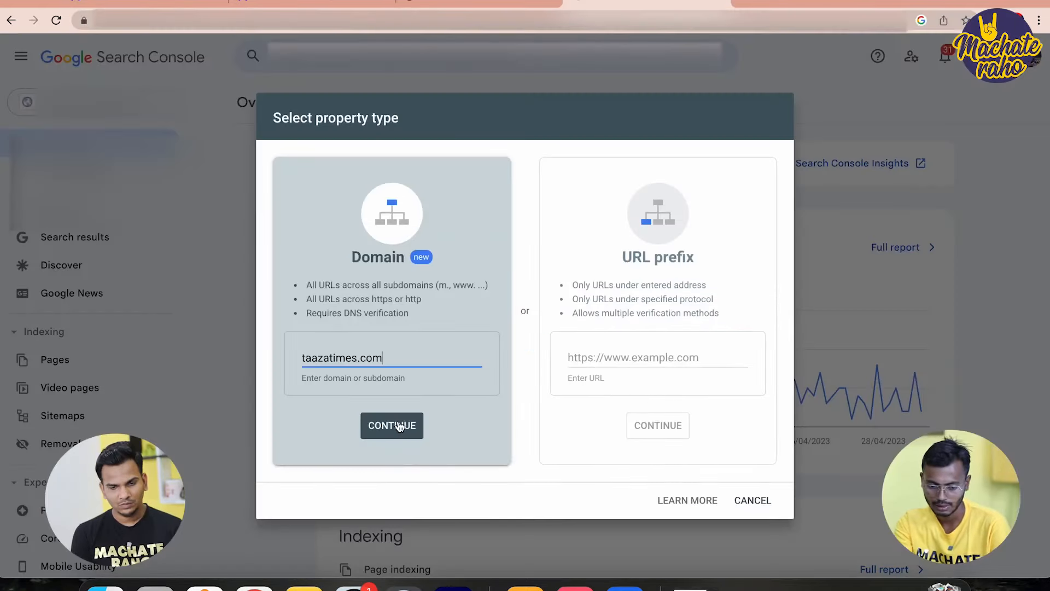
pyautogui.click(400, 416)
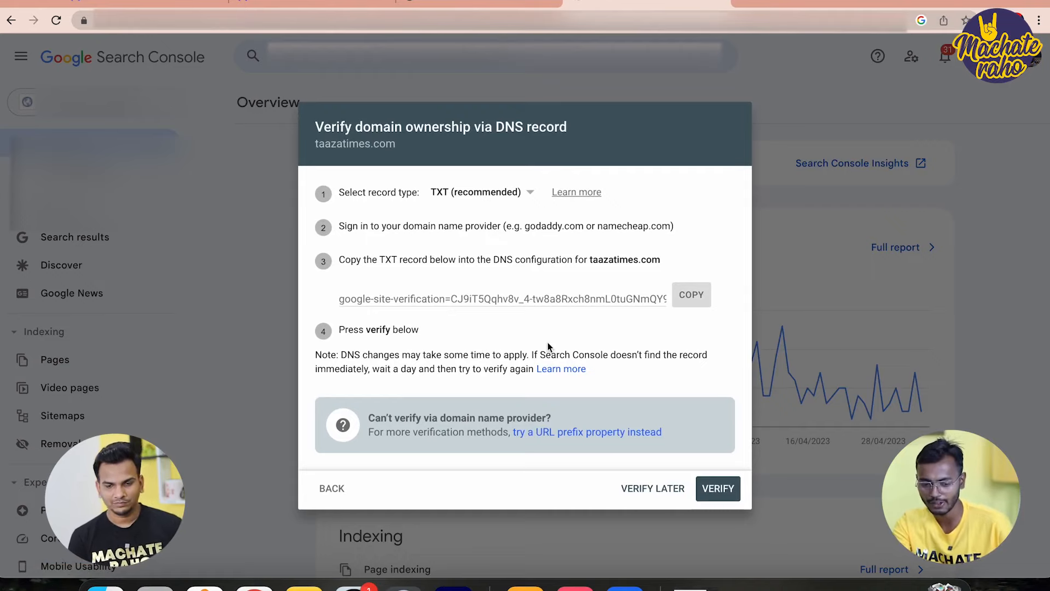
# Keep TXT as the record type, copy the verification value, and switch to Hostinger
pyautogui.click(503, 193)
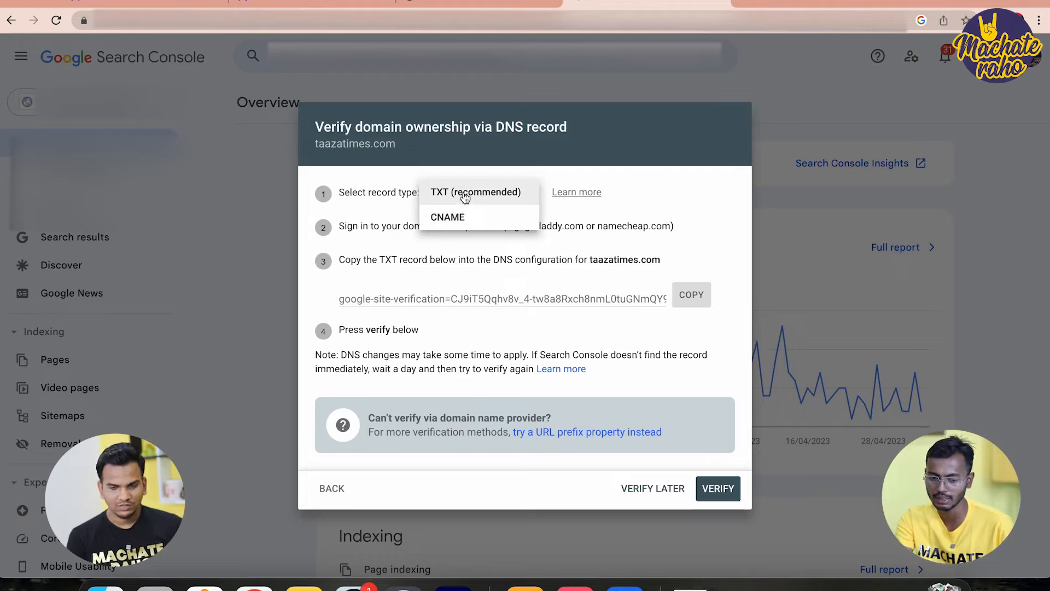
pyautogui.click(465, 196)
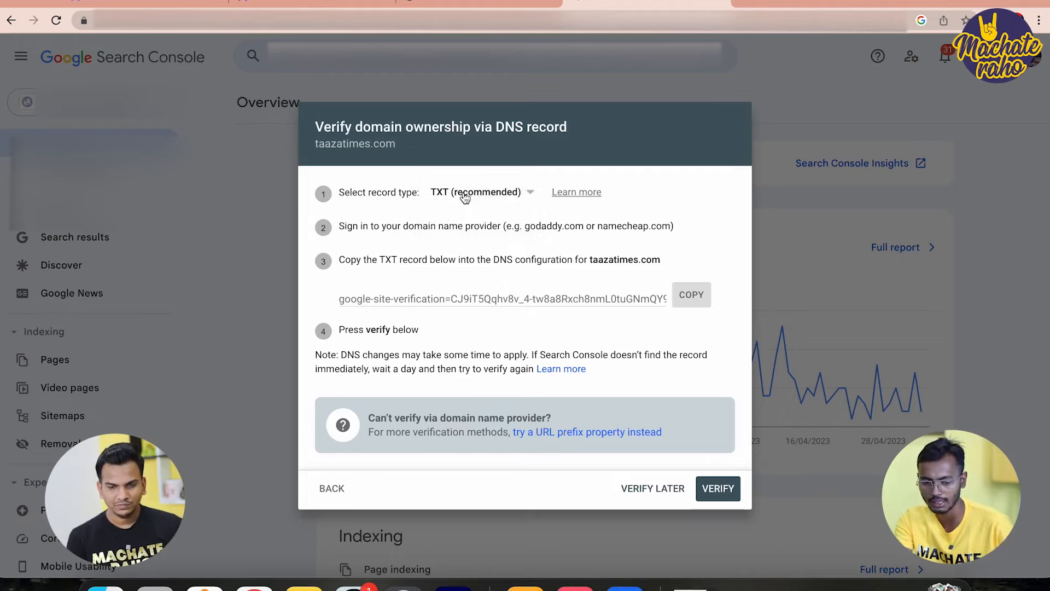
pyautogui.click(704, 304)
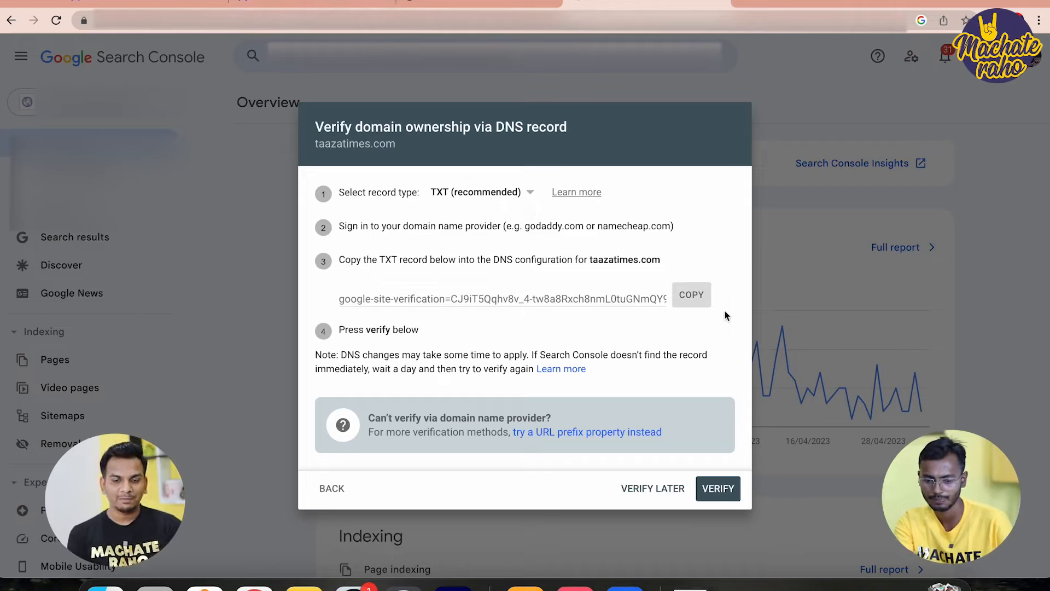
pyautogui.click(691, 294)
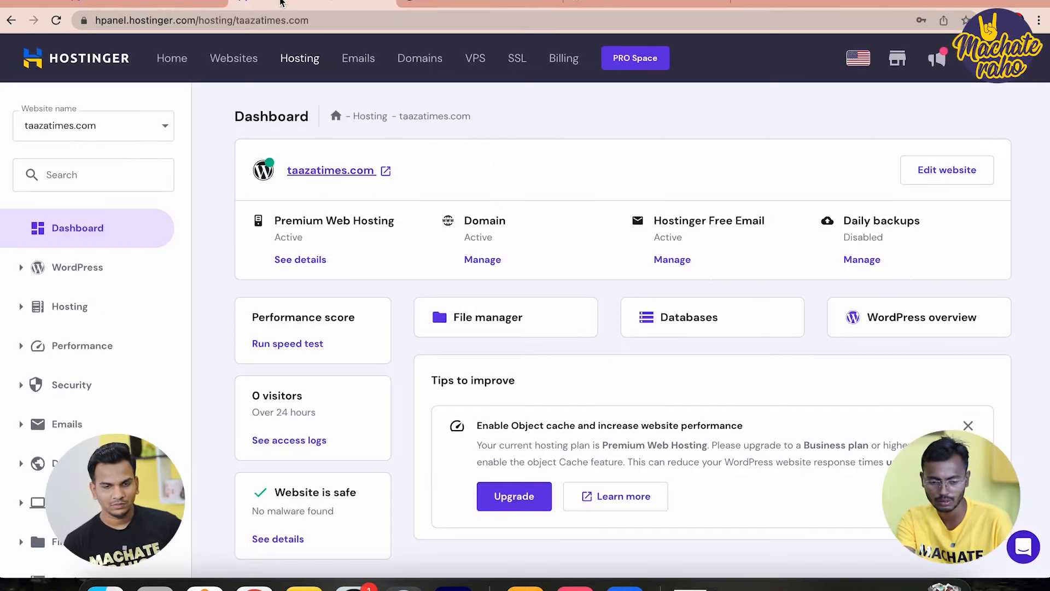
pyautogui.click(323, 3)
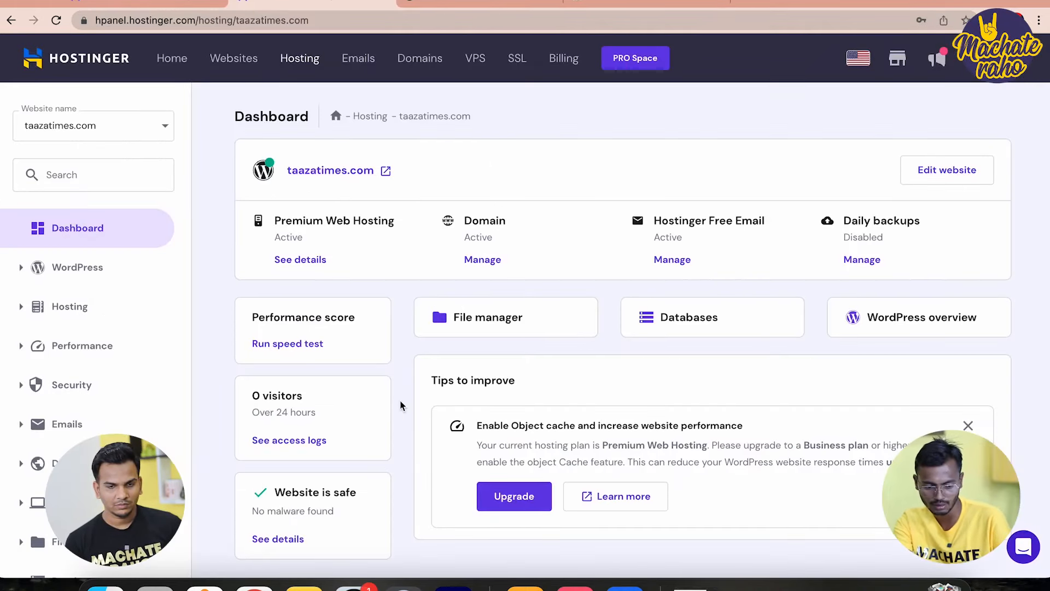
# Open the DNS Zone Editor for taazatimes.com under Advanced in hPanel
pyautogui.scroll(-3, 402, 405)
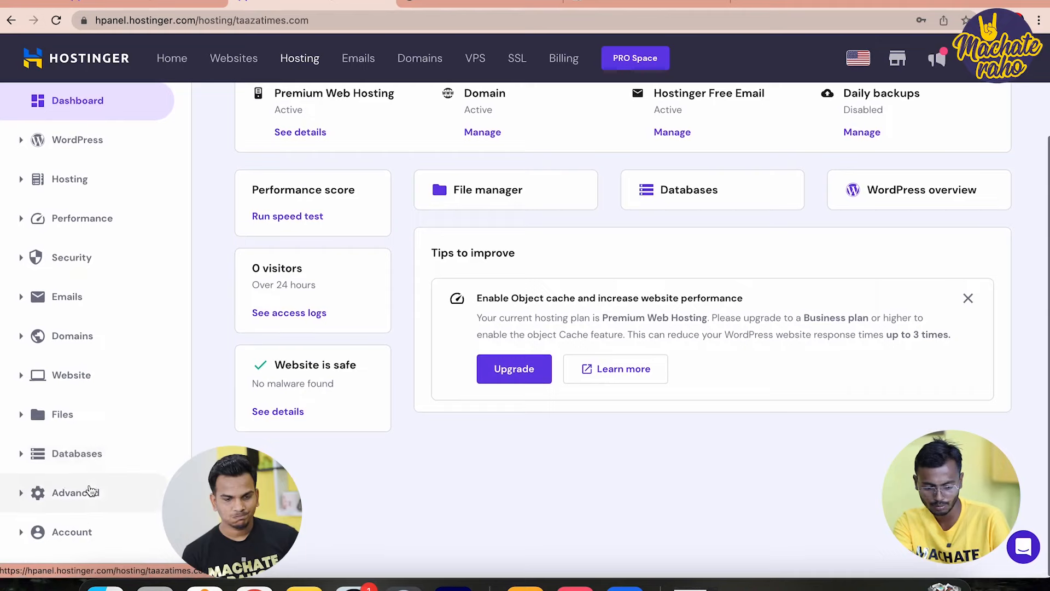
pyautogui.click(15, 509)
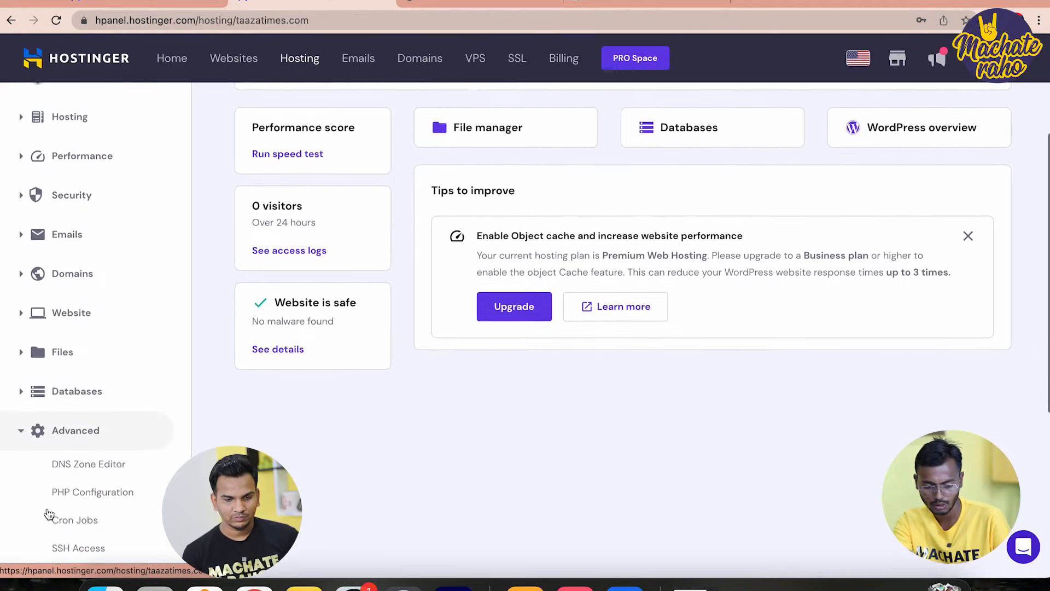
pyautogui.click(84, 466)
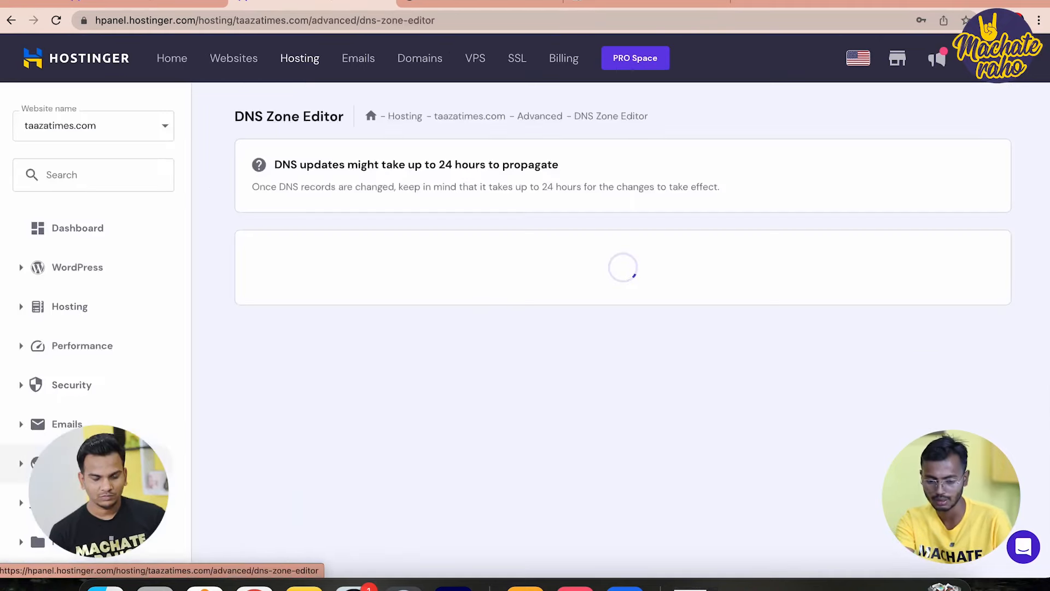
# Add a TXT record with the pasted Google verification value, then return to Search Console
pyautogui.scroll(-2, 760, 340)
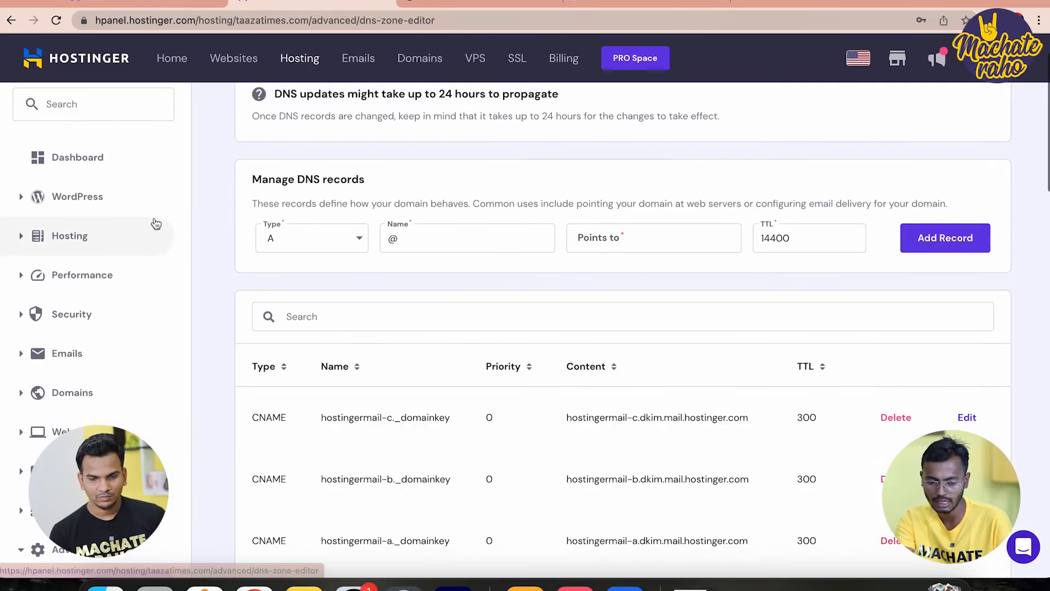
pyautogui.click(314, 238)
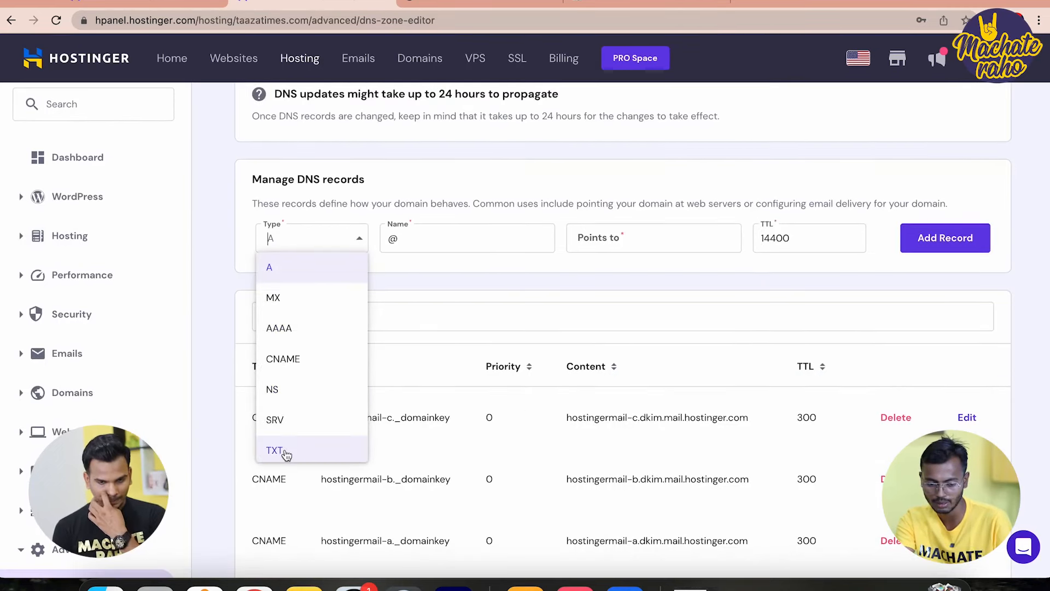
pyautogui.click(284, 452)
pyautogui.click(609, 244)
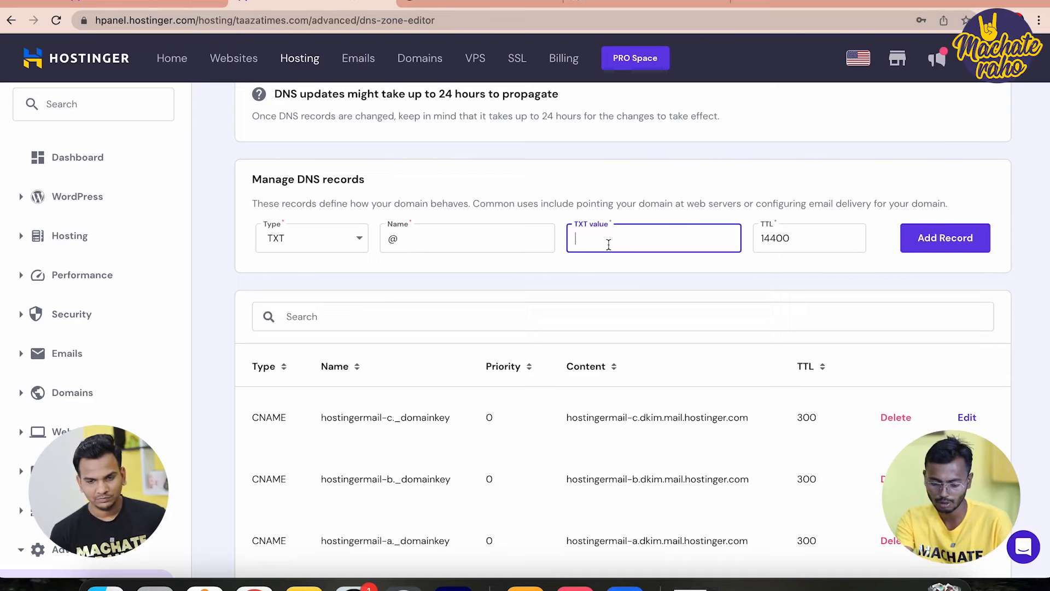
pyautogui.press('super+v')
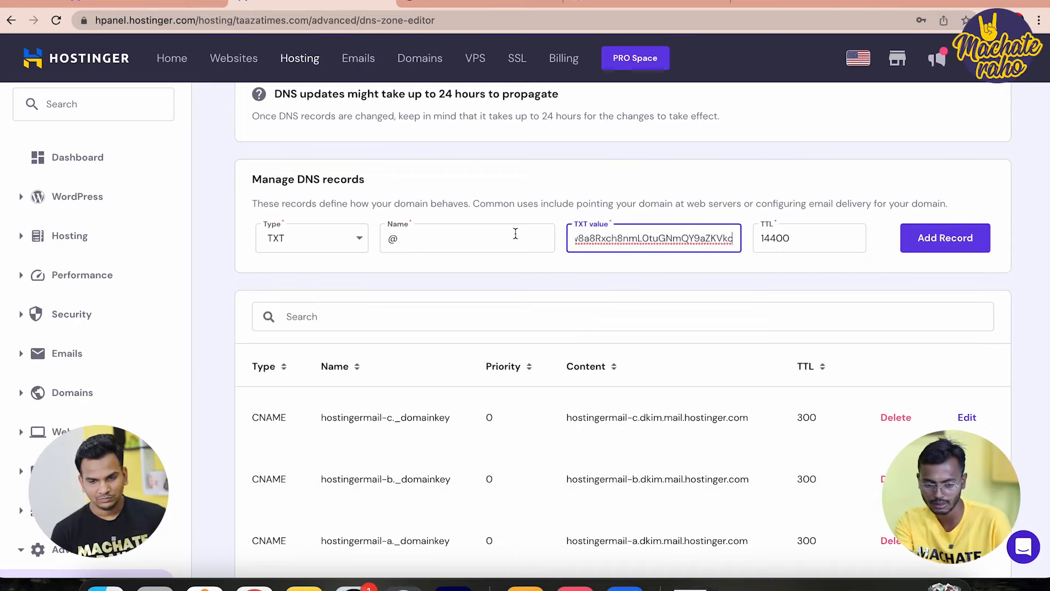
pyautogui.scroll(2, 476, 195)
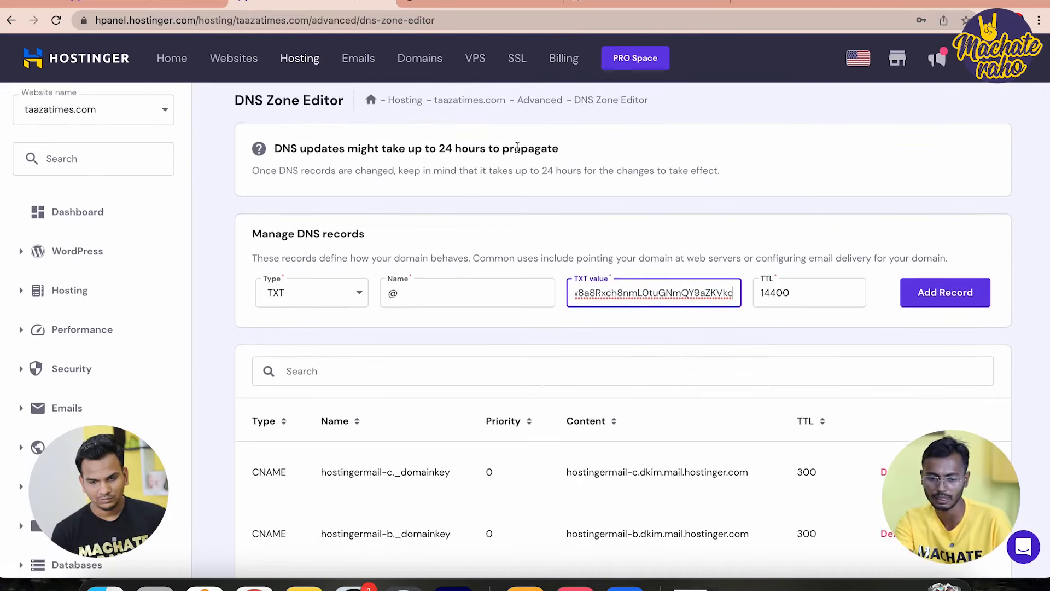
pyautogui.scroll(1, 482, 165)
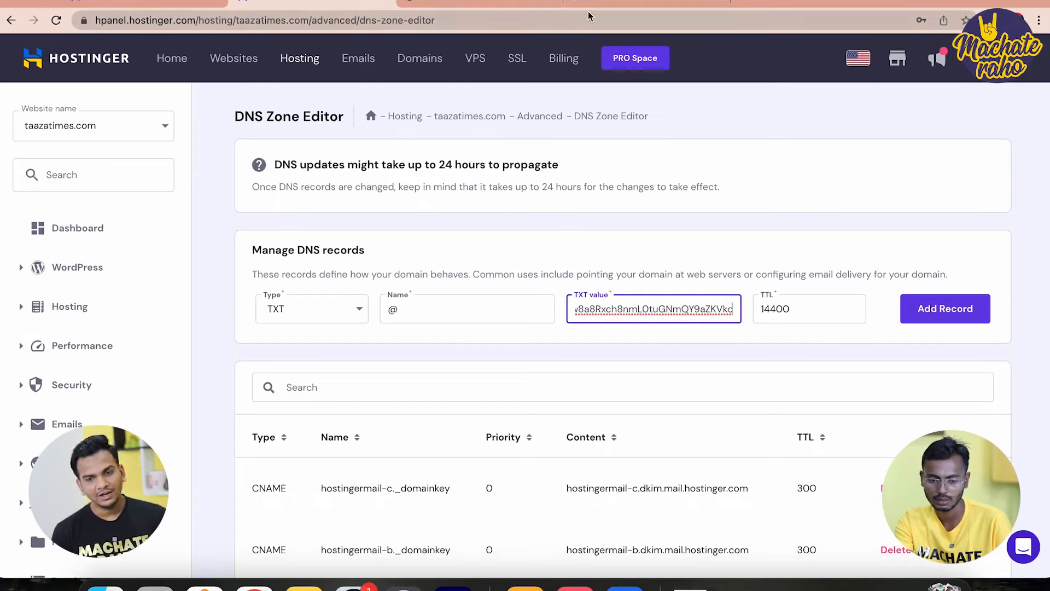
pyautogui.click(935, 319)
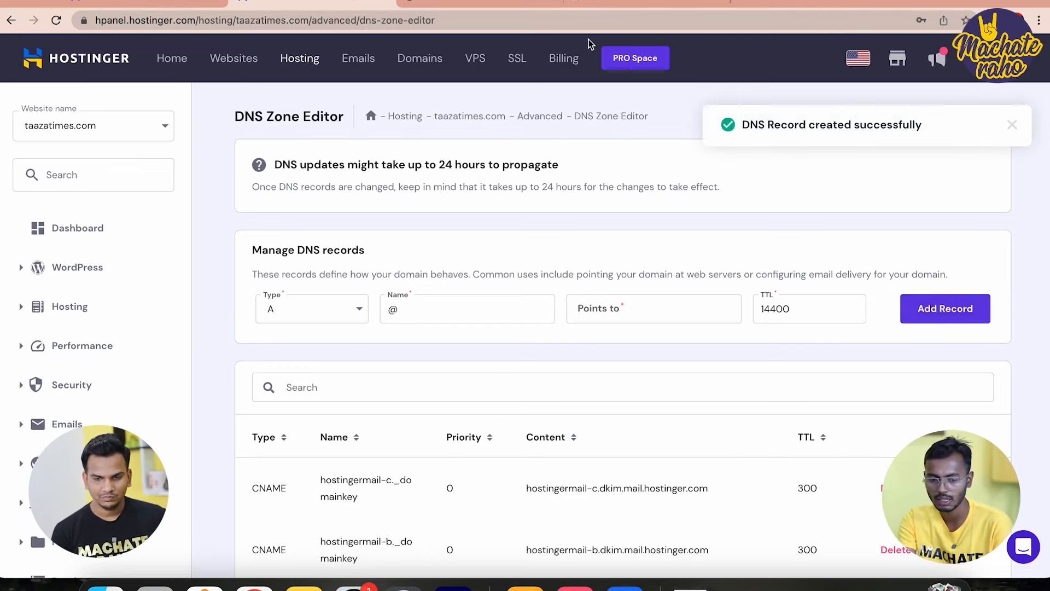
pyautogui.click(640, 4)
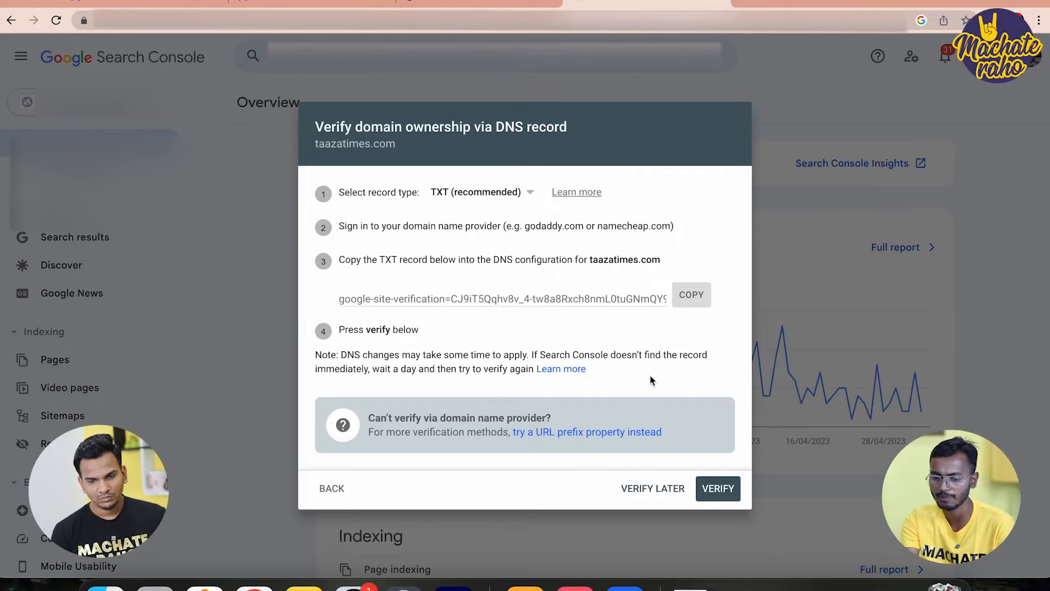
# Try verifying taazatimes.com ownership, dismiss the failure, and go back to Hostinger's DNS Zone Editor
pyautogui.click(712, 488)
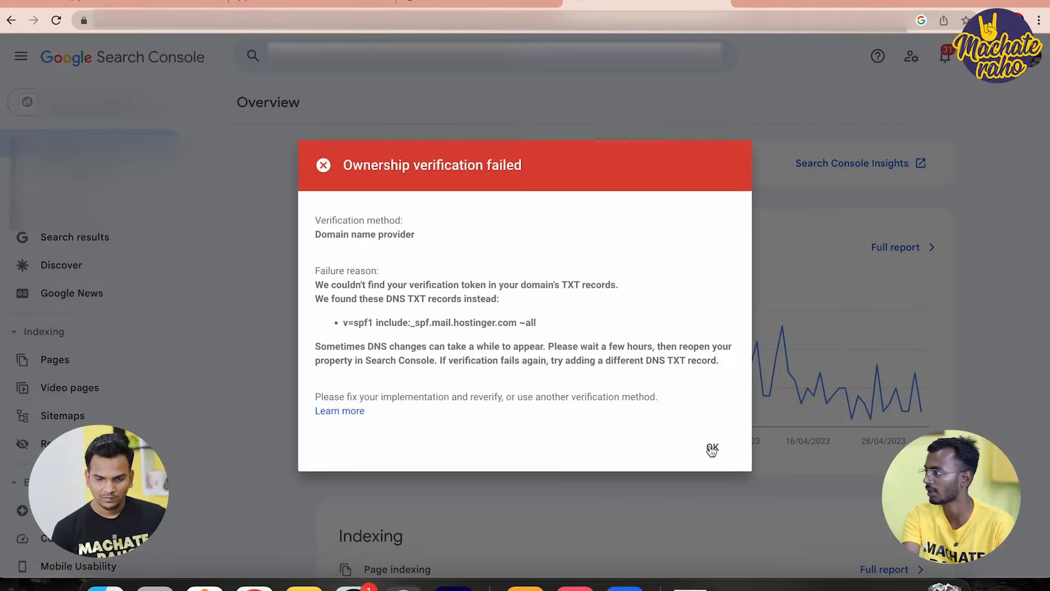
pyautogui.click(711, 447)
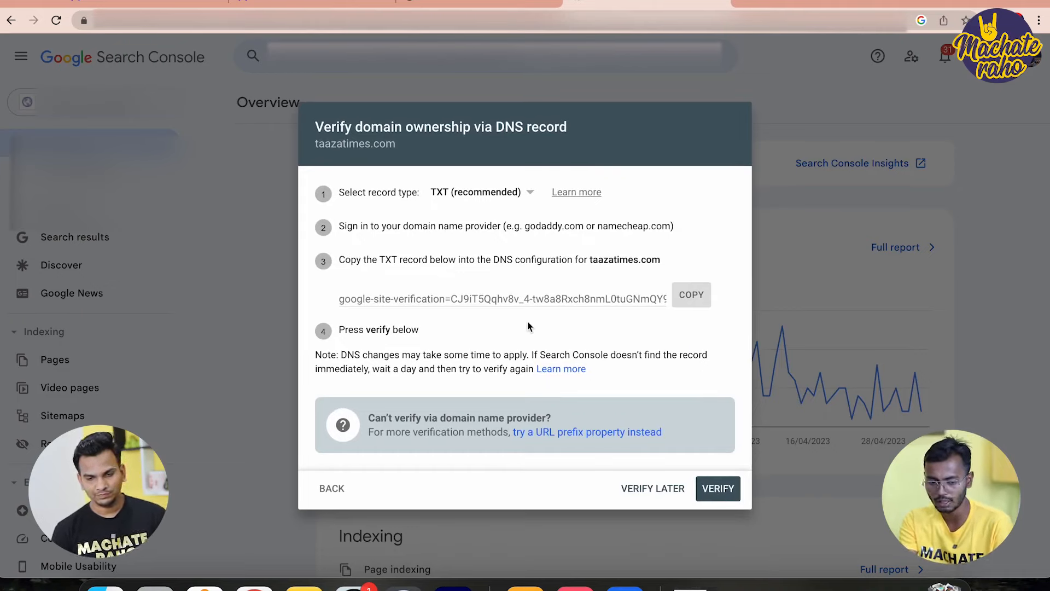
pyautogui.doubleClick(366, 146)
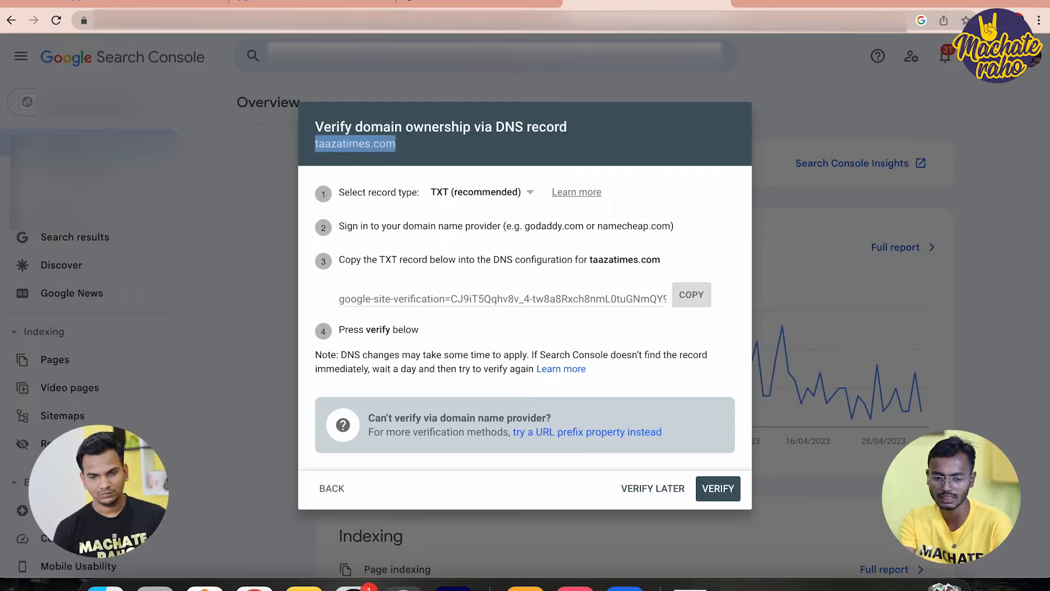
pyautogui.click(440, 2)
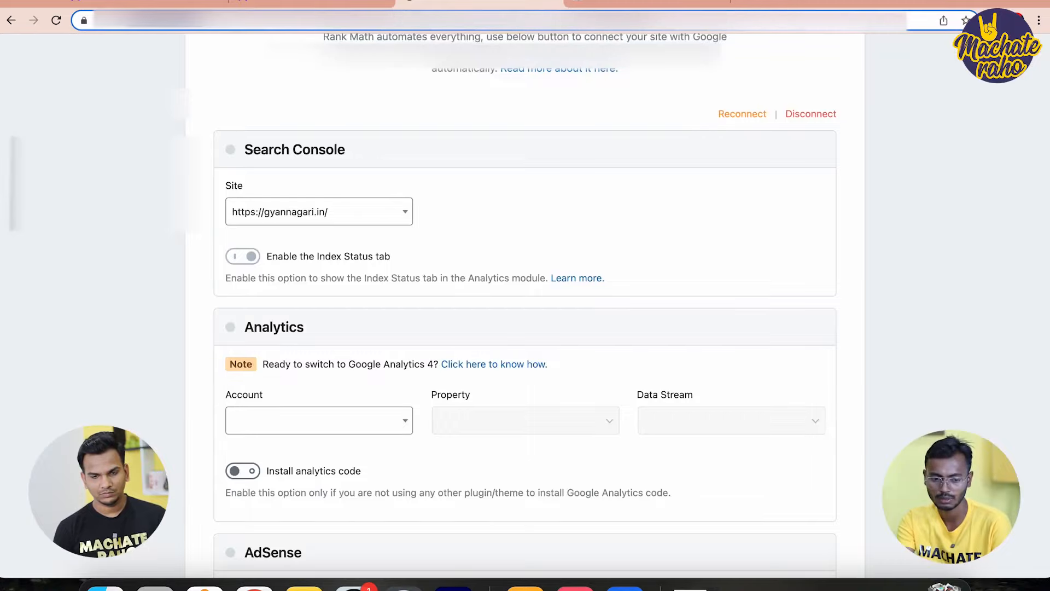
pyautogui.click(331, 2)
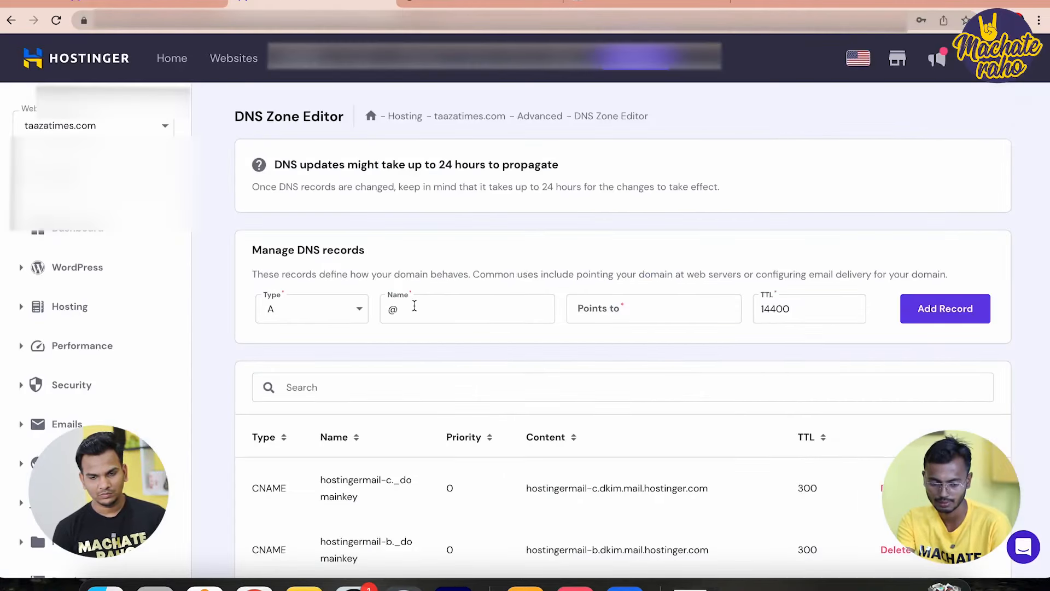
# Change the google-site-verification TXT record's name from @ to taazatimes.com and update it
pyautogui.scroll(-15, 523, 416)
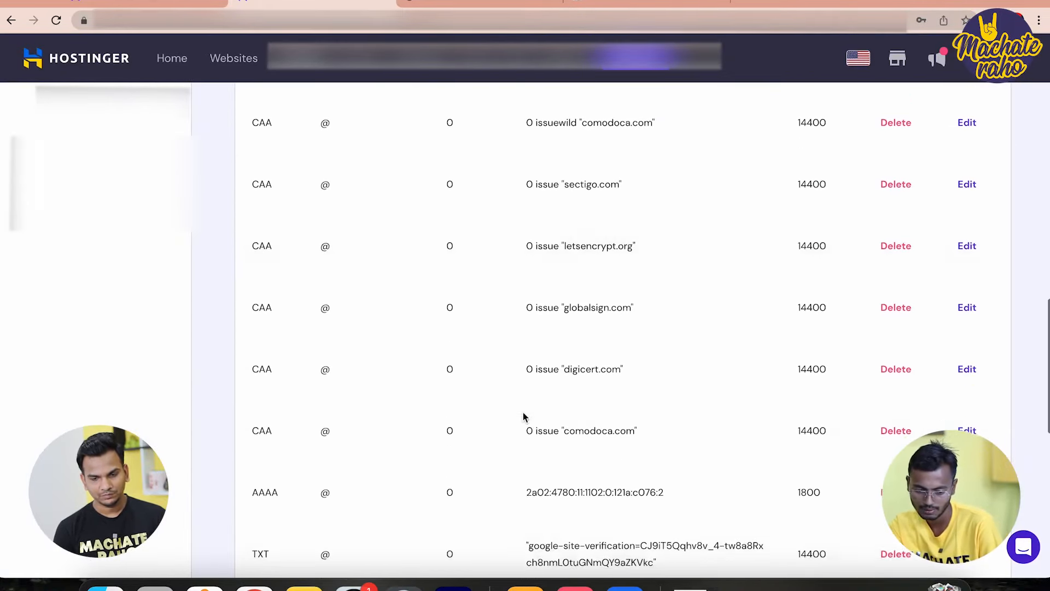
pyautogui.scroll(-1, 523, 417)
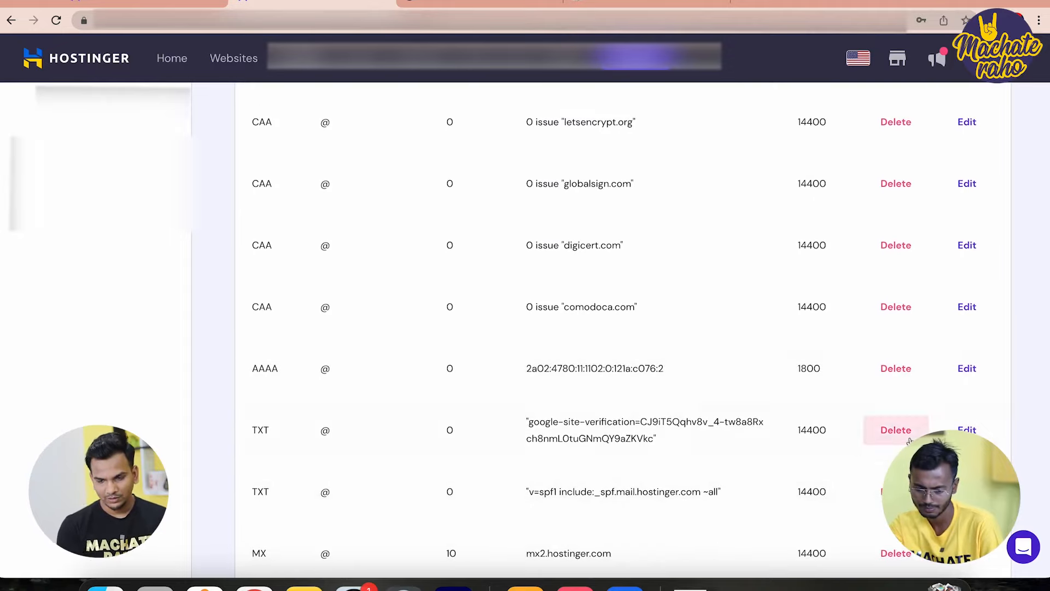
pyautogui.click(967, 429)
pyautogui.click(416, 266)
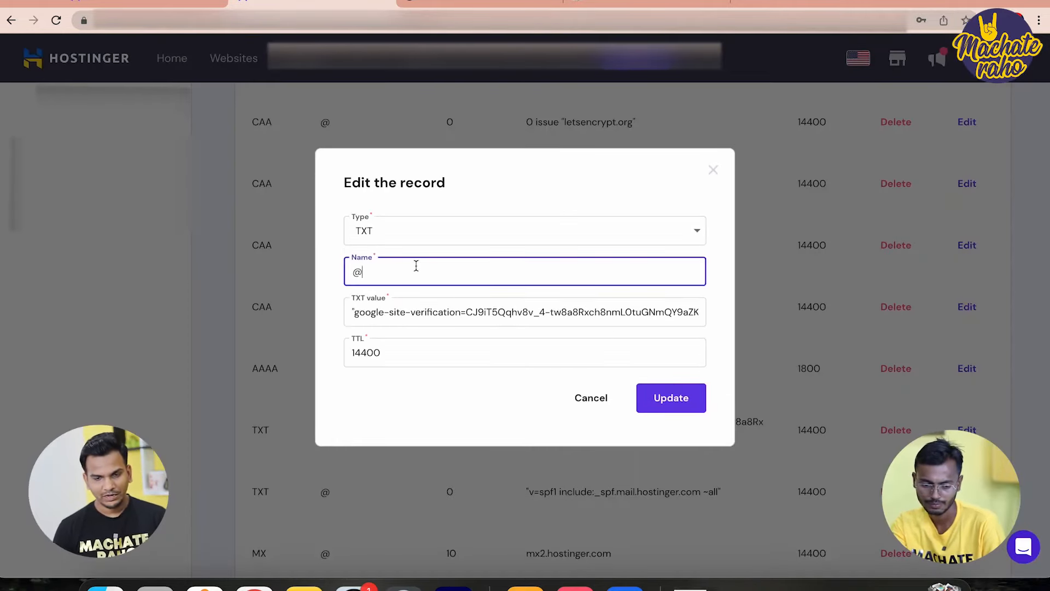
pyautogui.press('super+v')
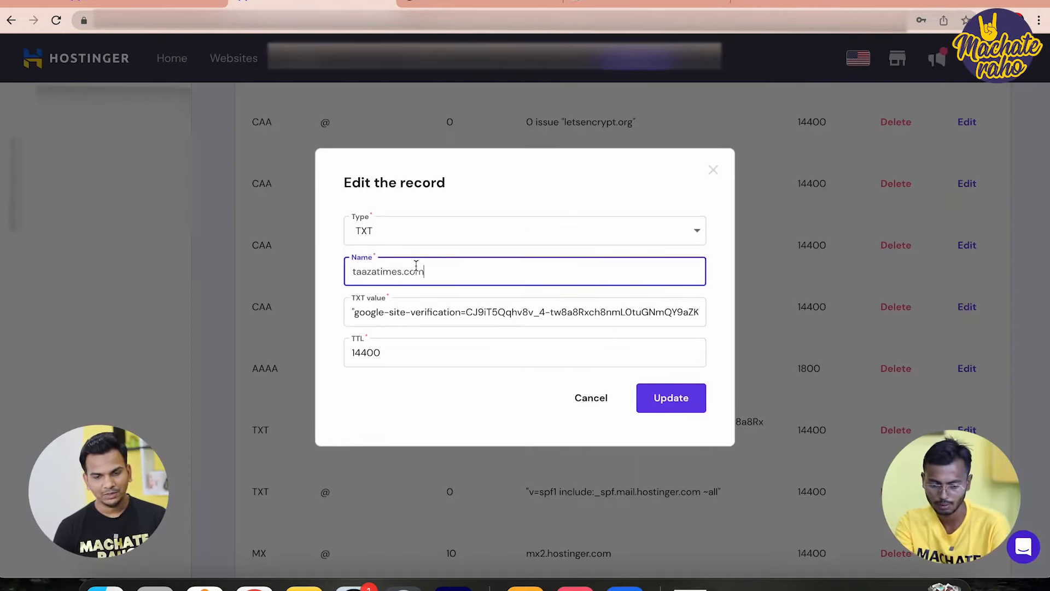
pyautogui.click(662, 411)
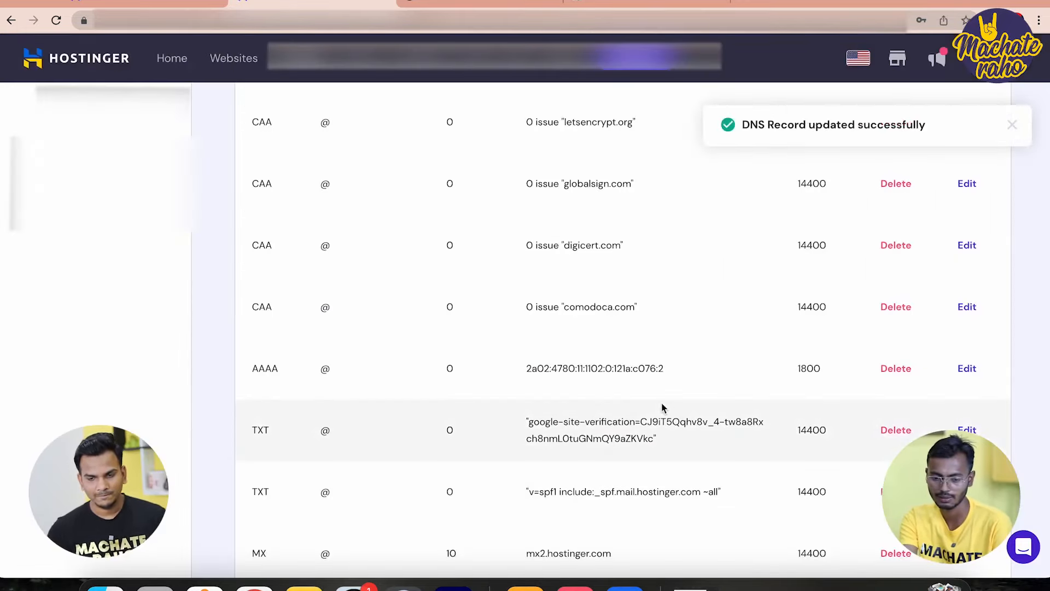
# Verify taazatimes.com ownership by DNS record and open the new Domain property's Overview
pyautogui.click(632, 2)
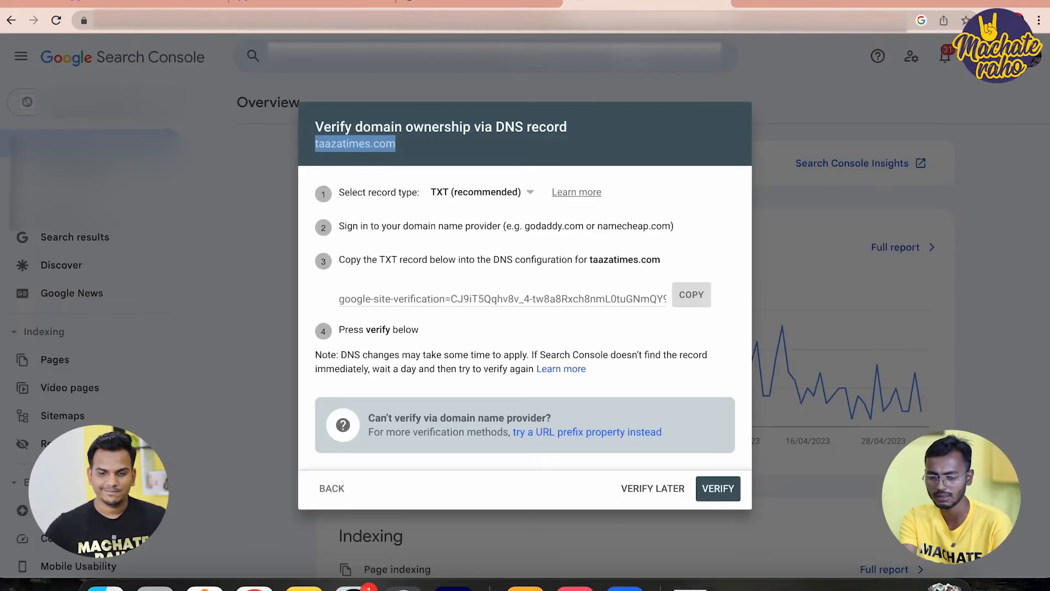
pyautogui.click(718, 489)
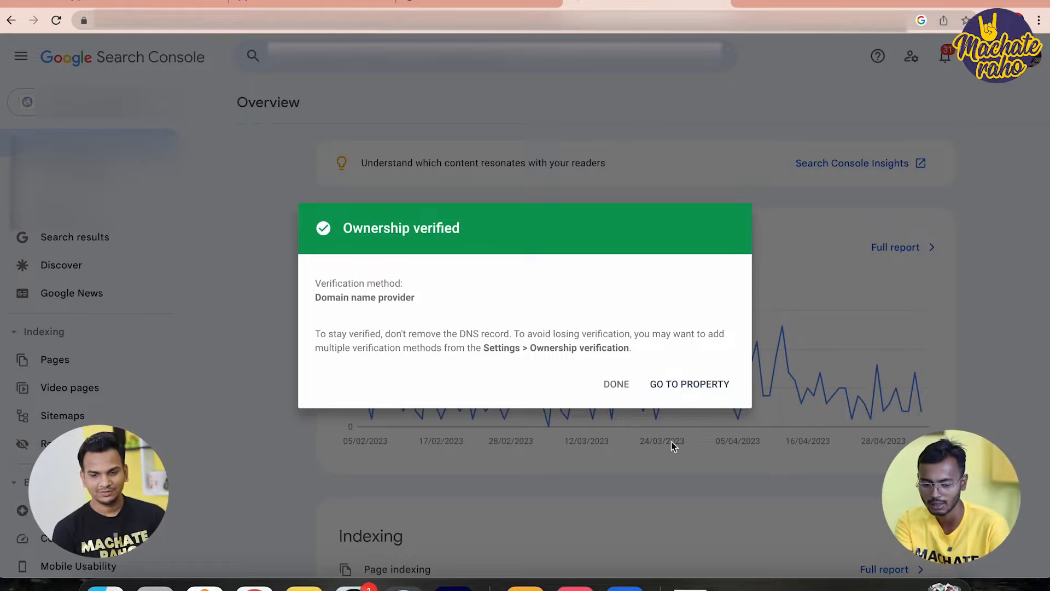
pyautogui.click(684, 382)
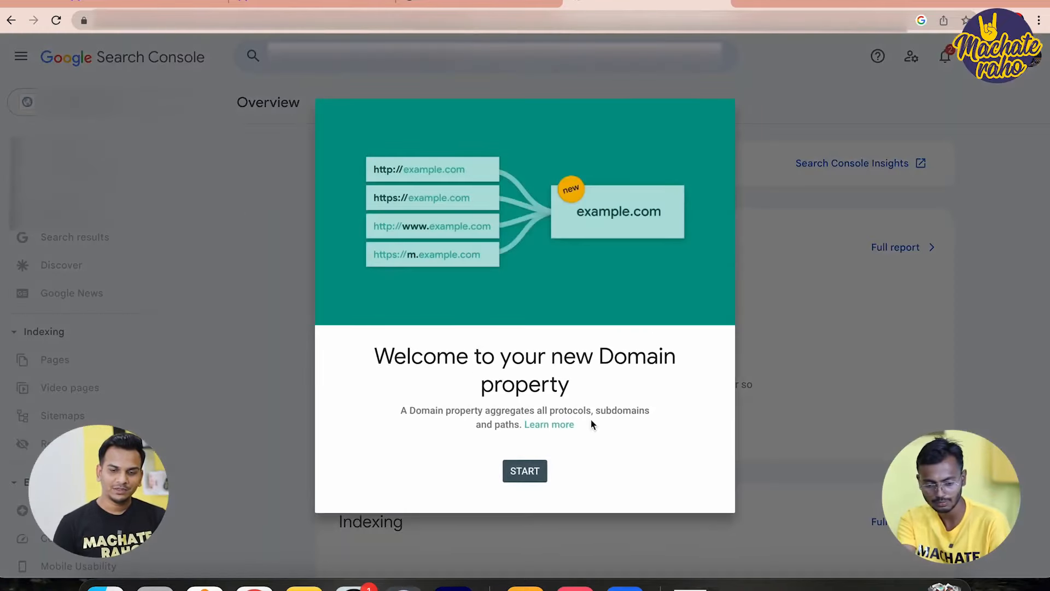
pyautogui.click(524, 471)
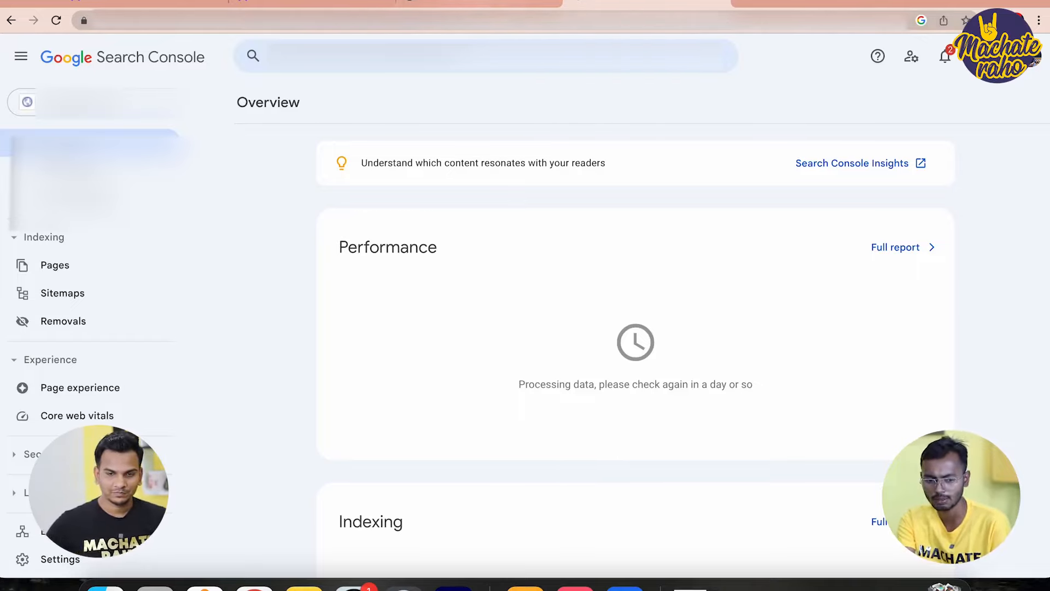
pyautogui.click(484, 3)
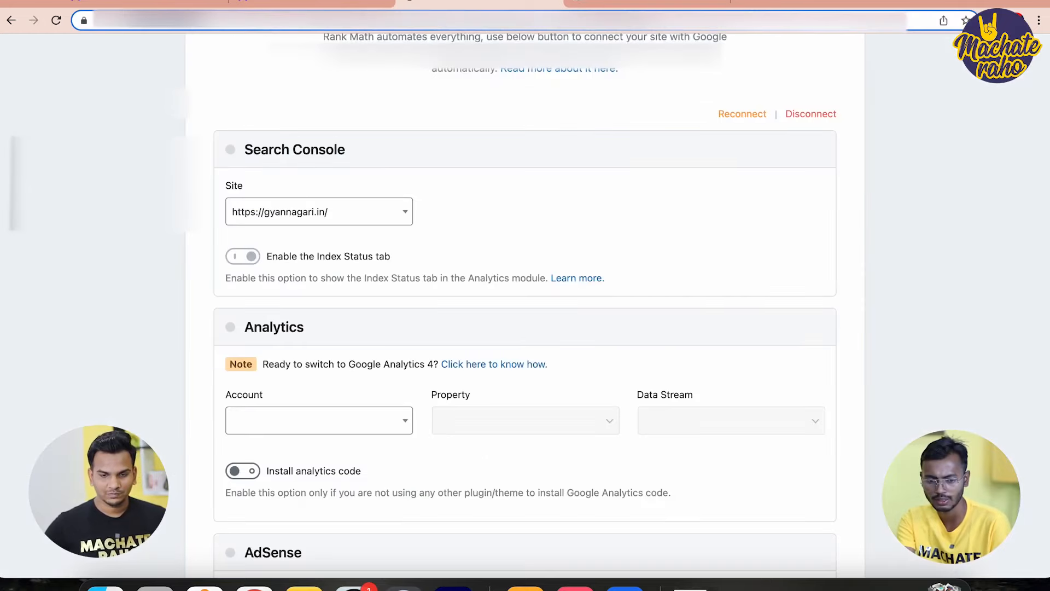
# Reconnect Rank Math to Google so the Search Console site becomes sc-domain:taazatimes.com
pyautogui.click(290, 221)
pyautogui.click(290, 221)
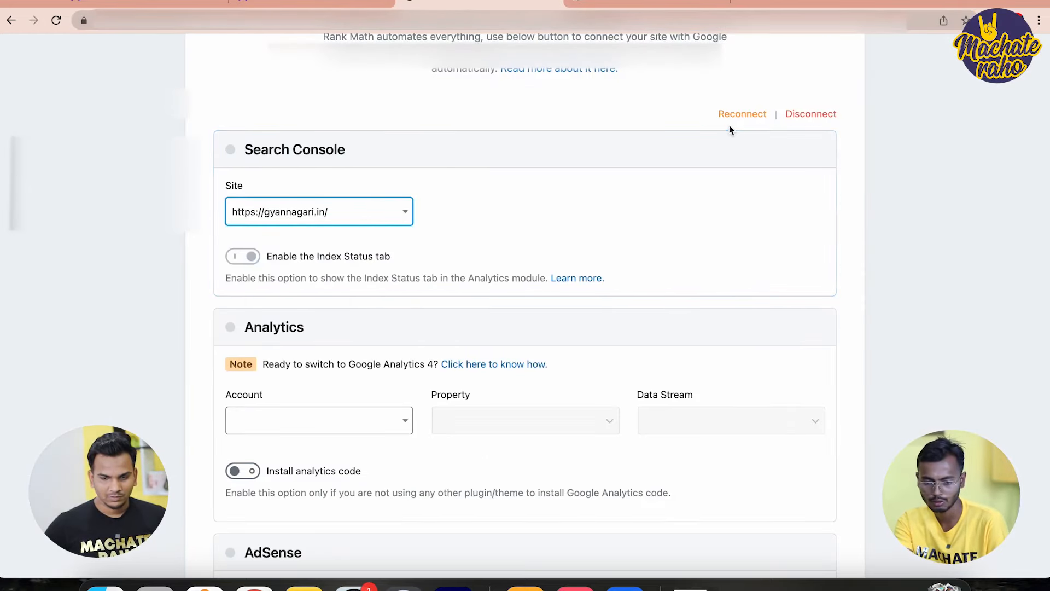
pyautogui.click(744, 121)
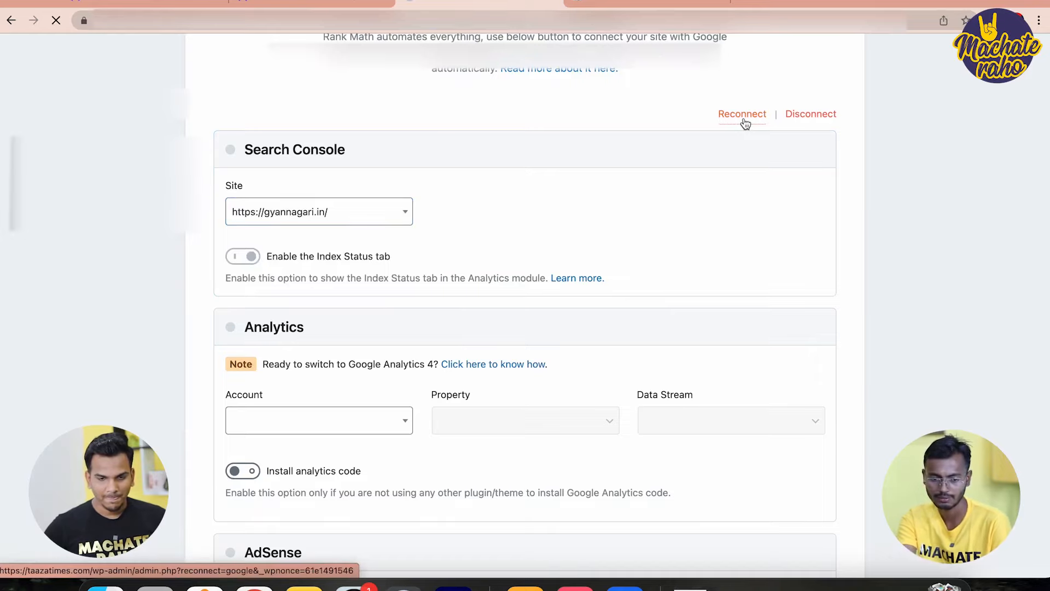
# Check the Analytics account list, then skip the Analytics step to reach Sitemaps
pyautogui.click(274, 364)
pyautogui.scroll(-1, 461, 363)
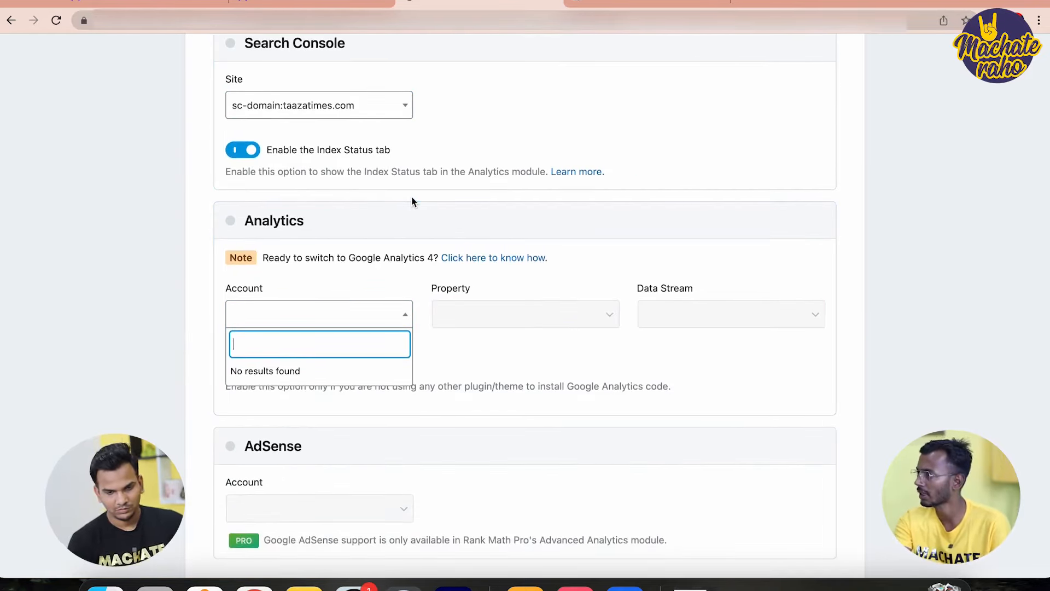
pyautogui.scroll(-6, 319, 153)
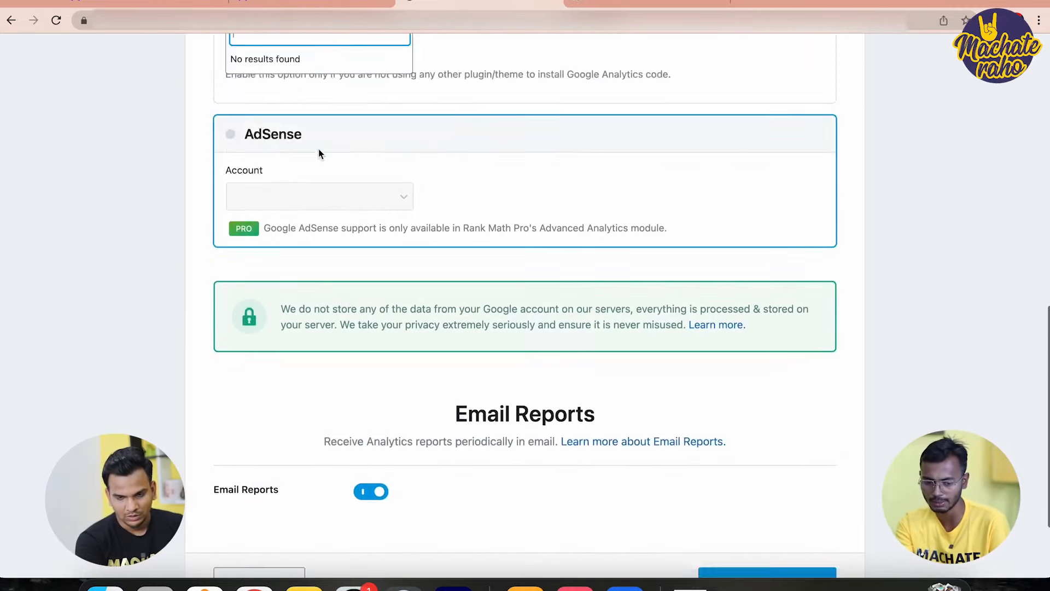
pyautogui.scroll(12, 319, 152)
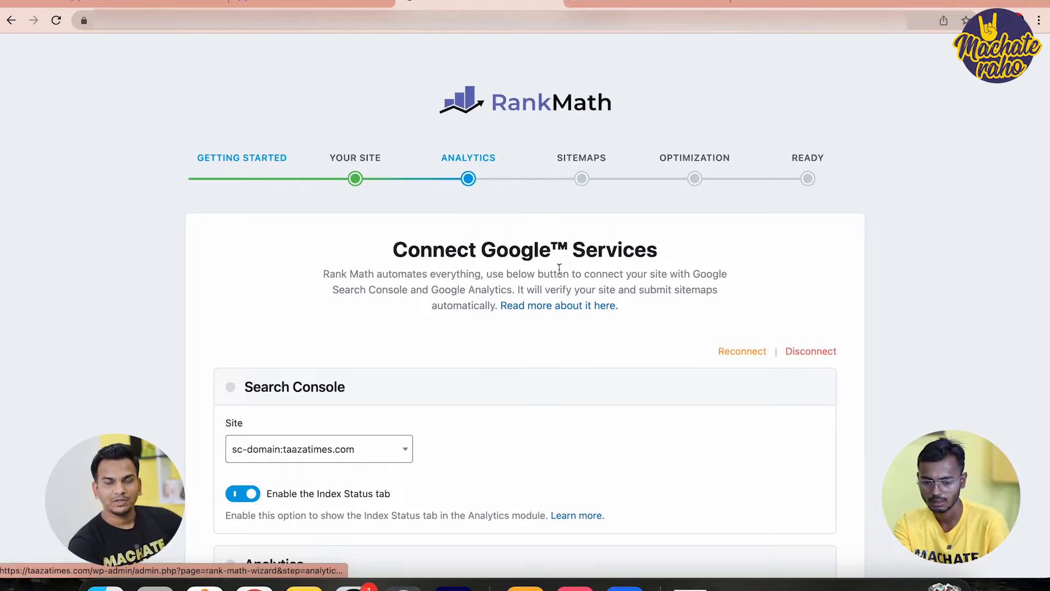
pyautogui.scroll(-9, 567, 305)
pyautogui.scroll(-3, 323, 492)
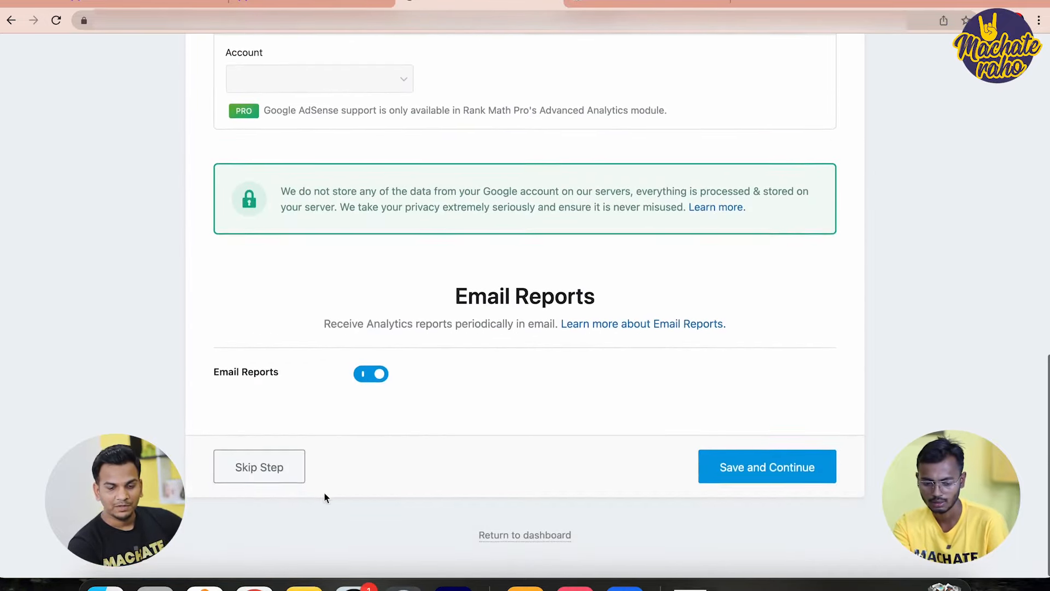
pyautogui.click(261, 469)
pyautogui.scroll(8, 260, 469)
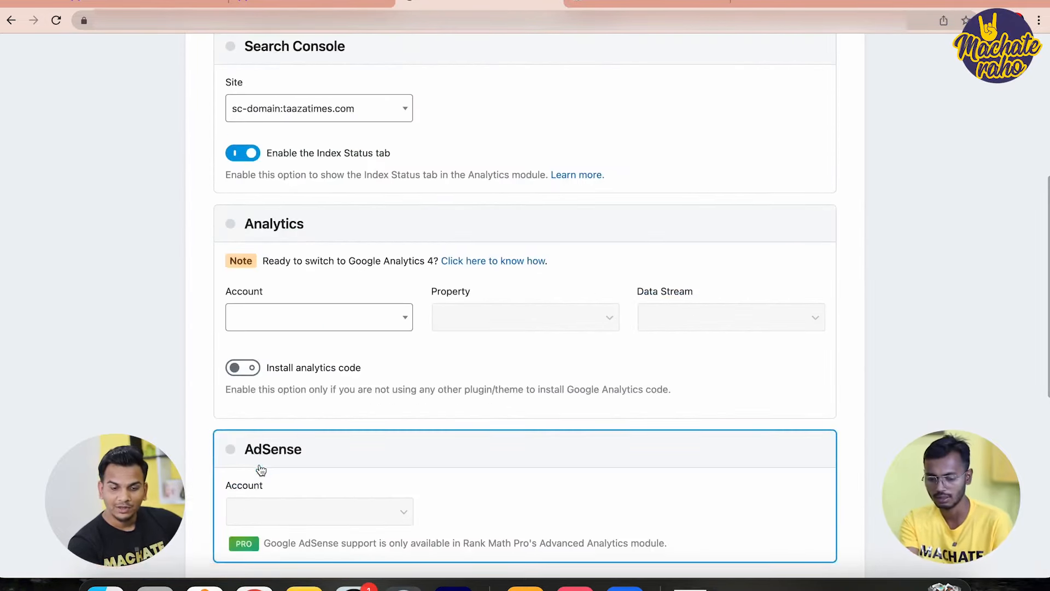
pyautogui.scroll(-8, 256, 534)
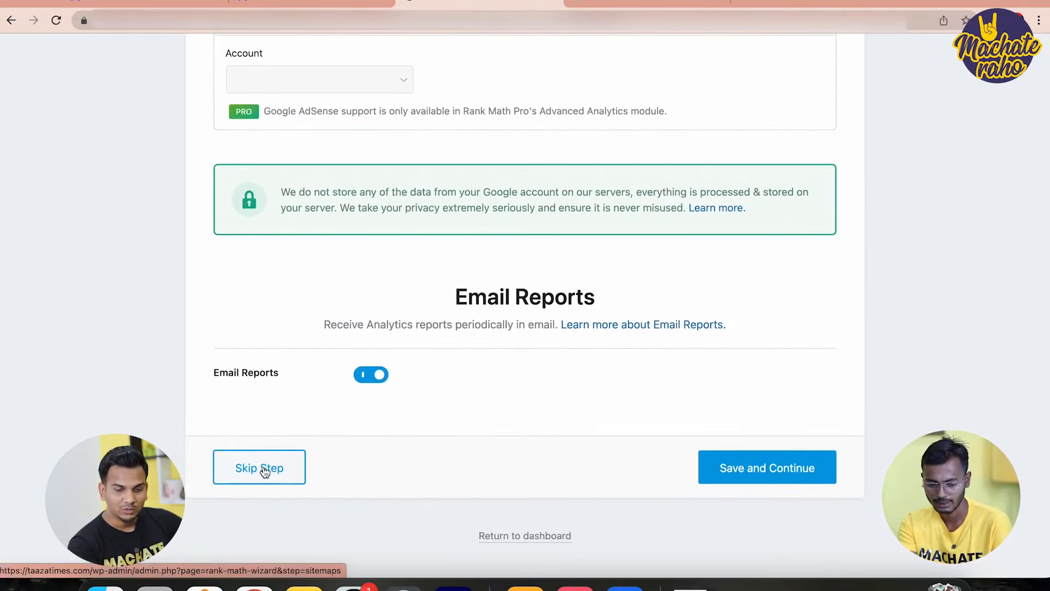
pyautogui.click(261, 468)
pyautogui.scroll(-5, 265, 472)
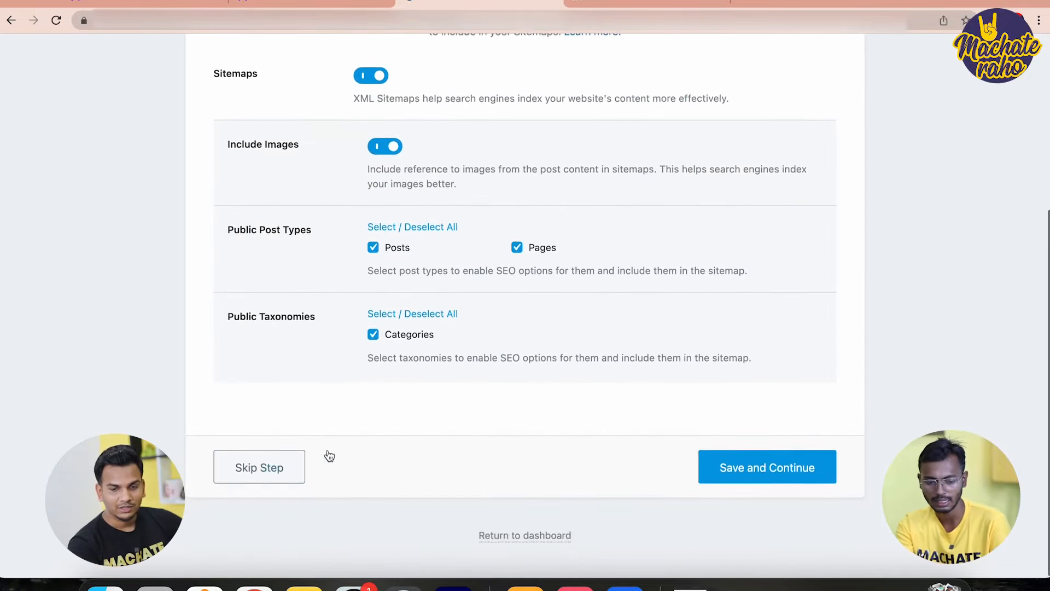
pyautogui.scroll(4, 553, 355)
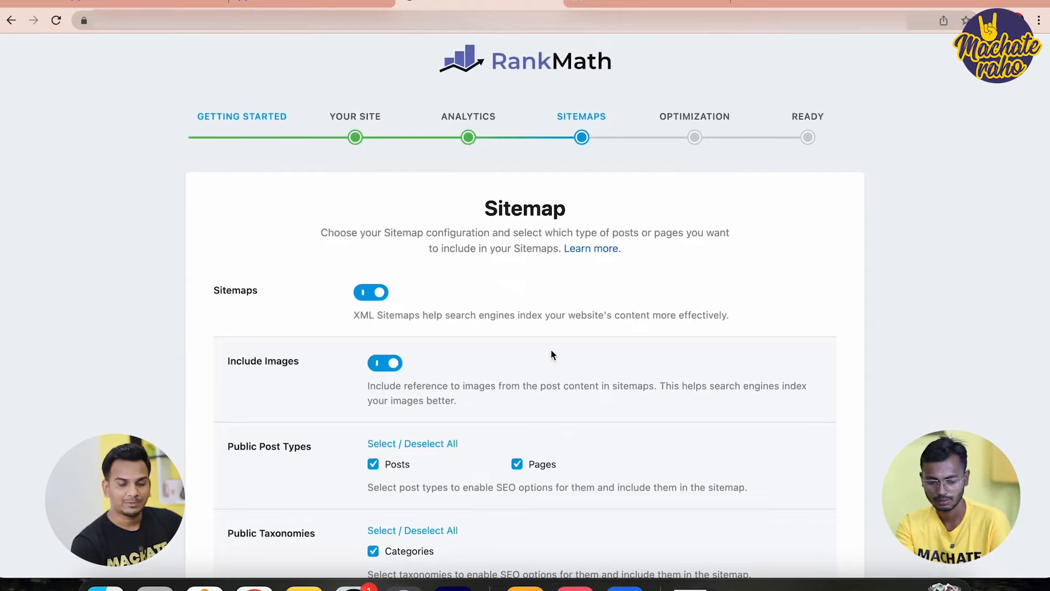
# Save the default Sitemap and SEO Tweaks settings until Rank Math reports 'Your site is ready!'
pyautogui.scroll(-2, 551, 351)
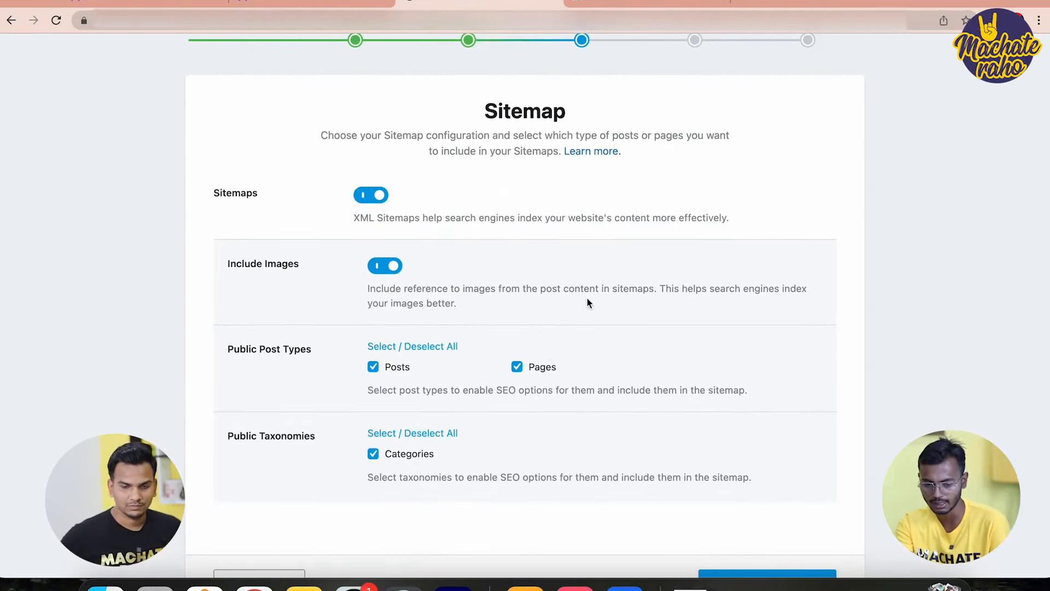
pyautogui.scroll(-3, 588, 298)
pyautogui.click(764, 466)
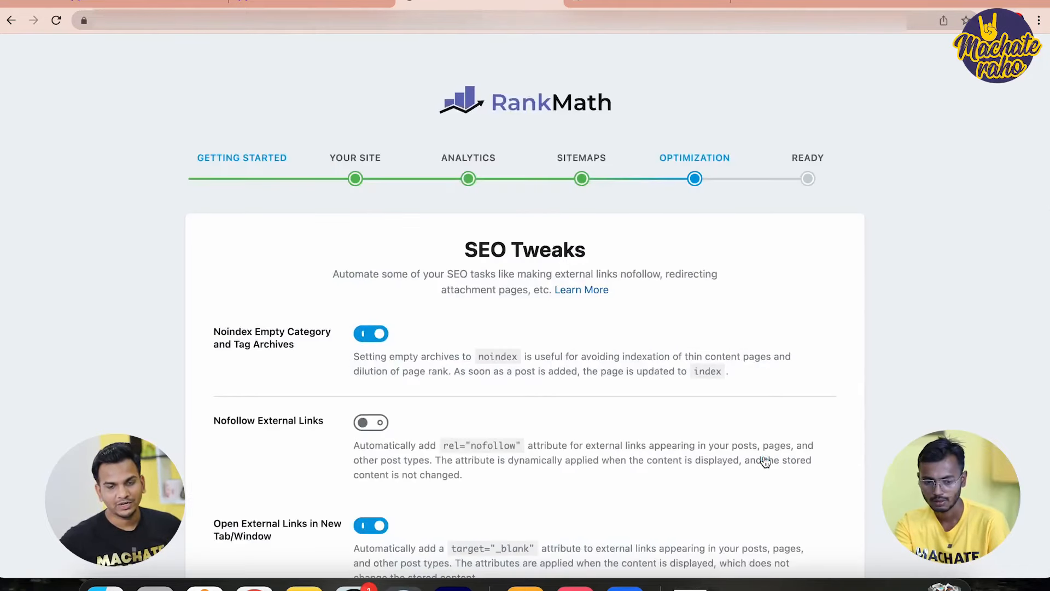
pyautogui.scroll(-3, 638, 339)
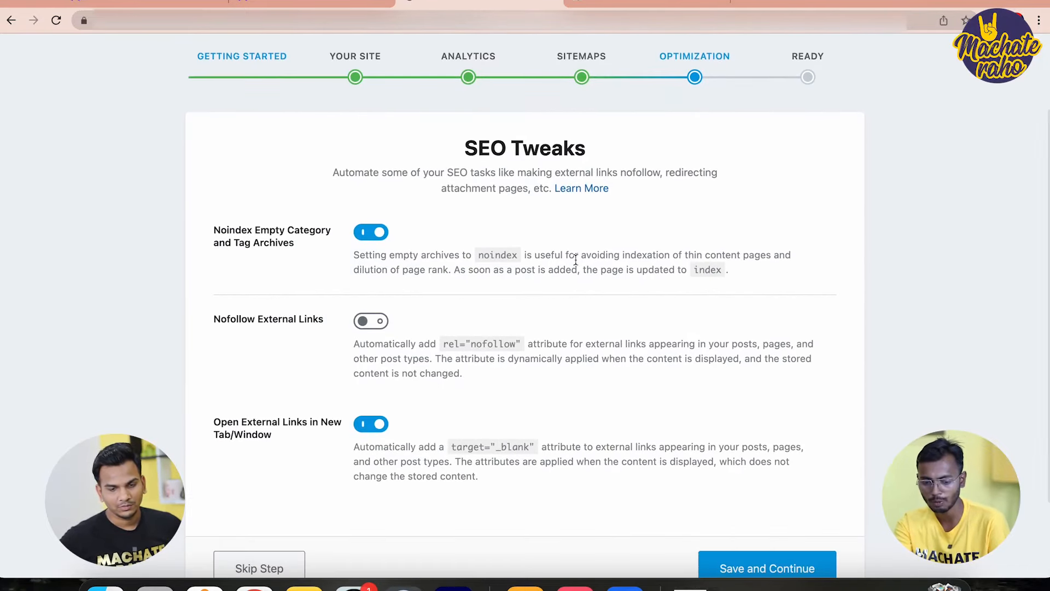
pyautogui.click(752, 569)
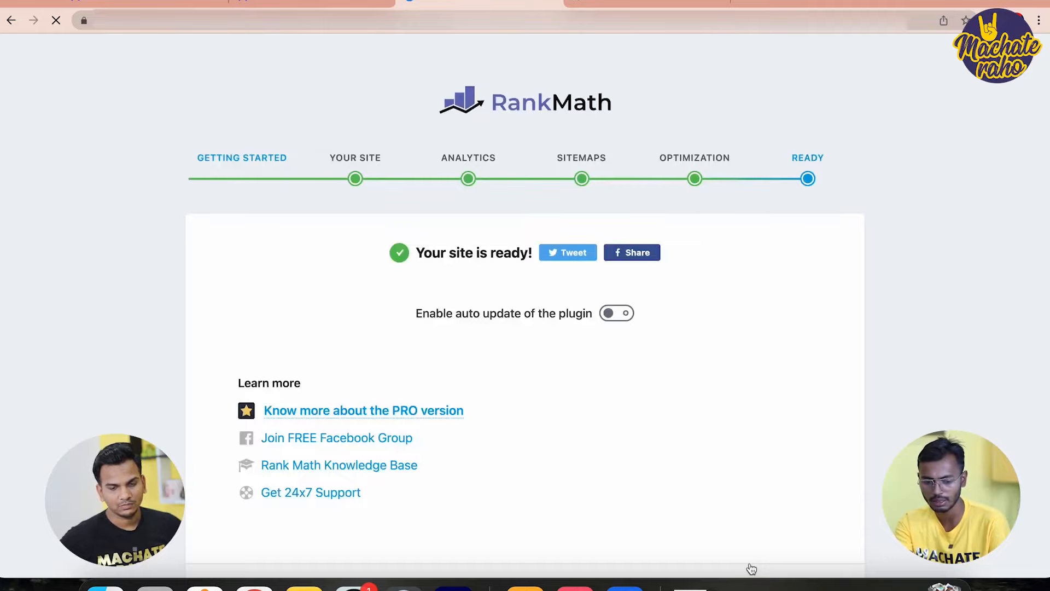
pyautogui.scroll(-2, 665, 407)
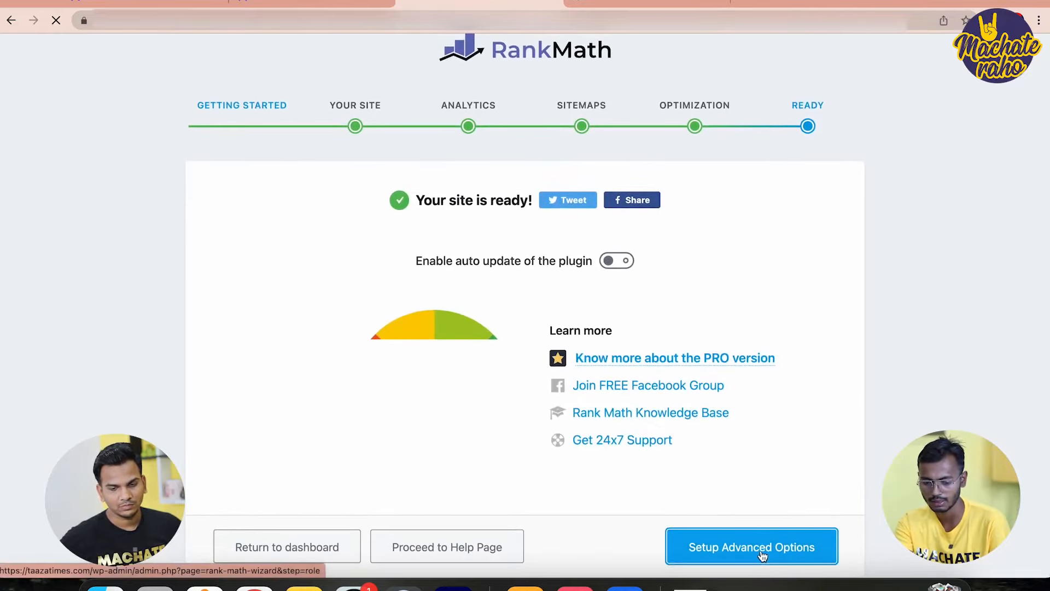
# Start advanced setup and keep the default Role Manager and 404 & Redirections settings
pyautogui.click(762, 558)
pyautogui.scroll(-3, 692, 424)
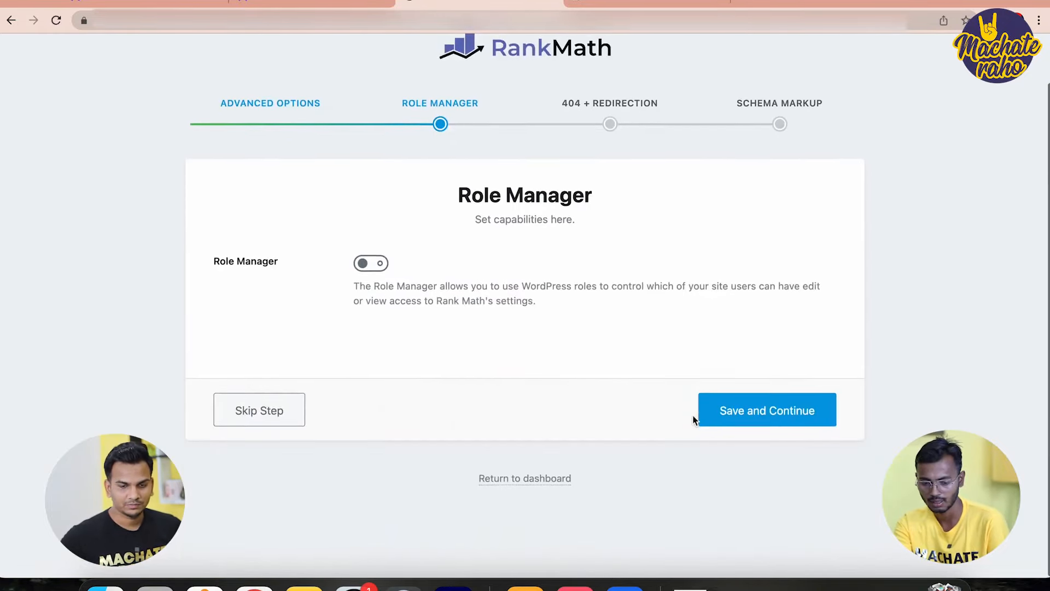
pyautogui.click(749, 418)
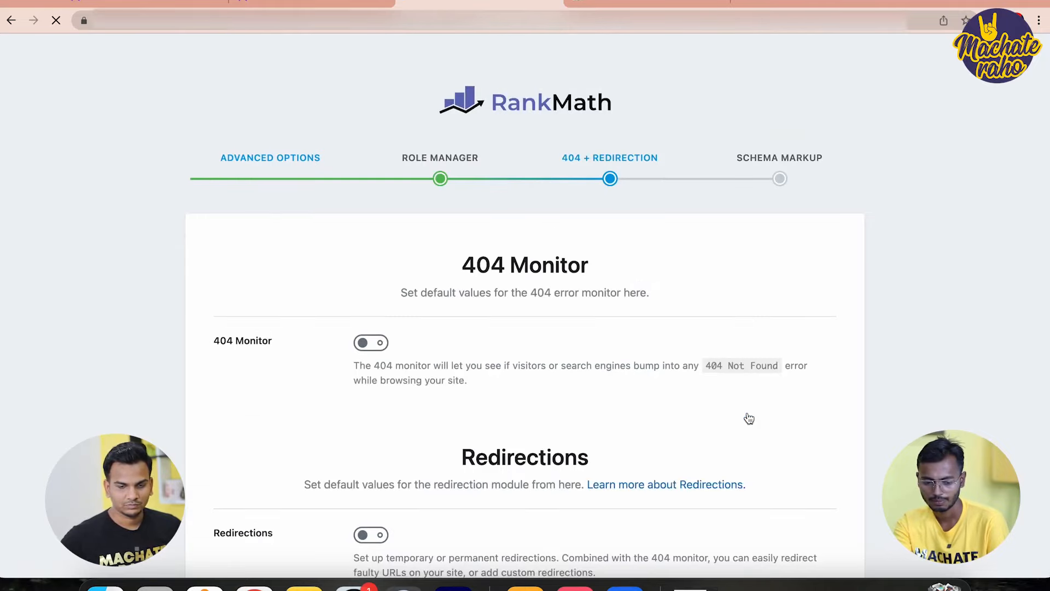
pyautogui.scroll(-3, 748, 418)
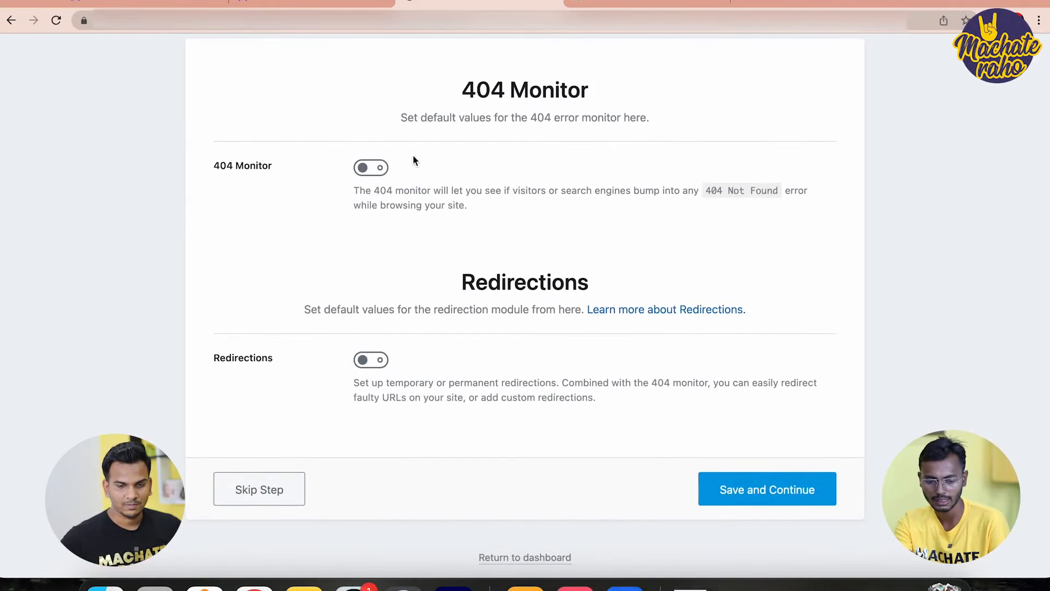
pyautogui.click(750, 494)
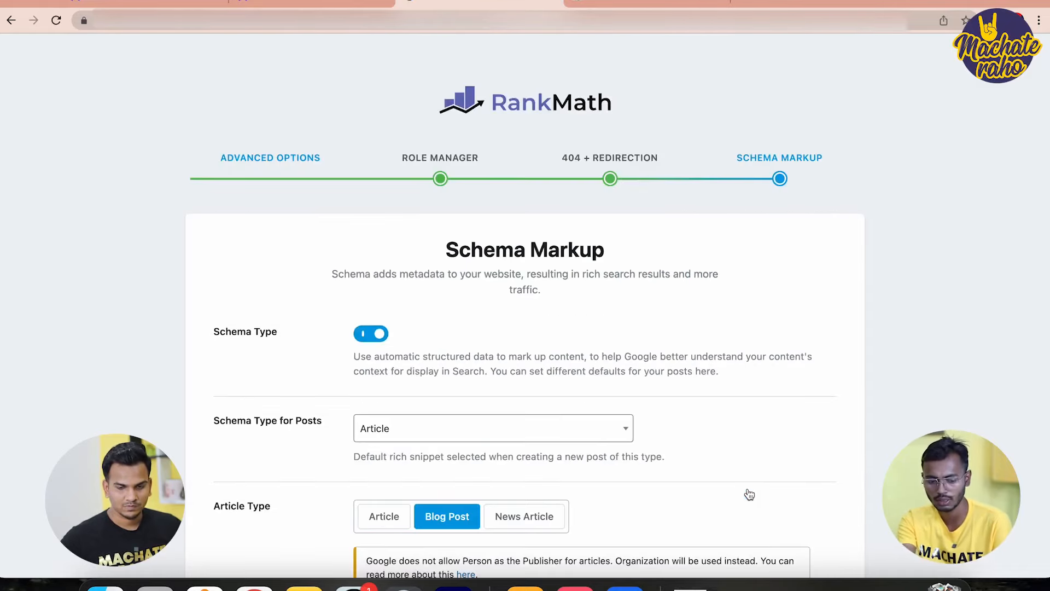
# Set News Article as the schema article type for posts and pages, and save
pyautogui.scroll(-2, 692, 446)
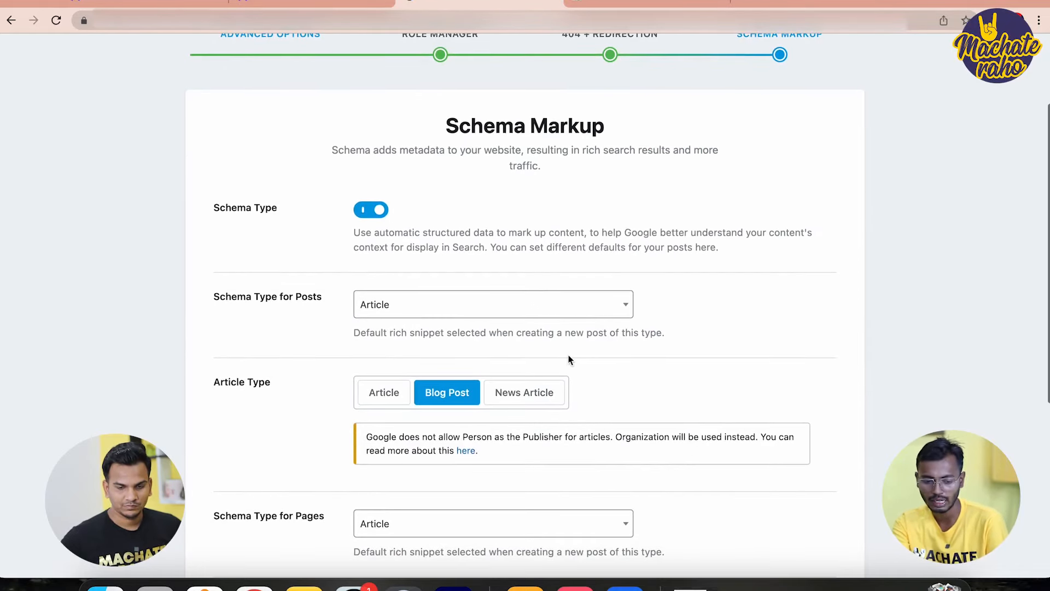
pyautogui.click(534, 396)
pyautogui.scroll(-2, 530, 398)
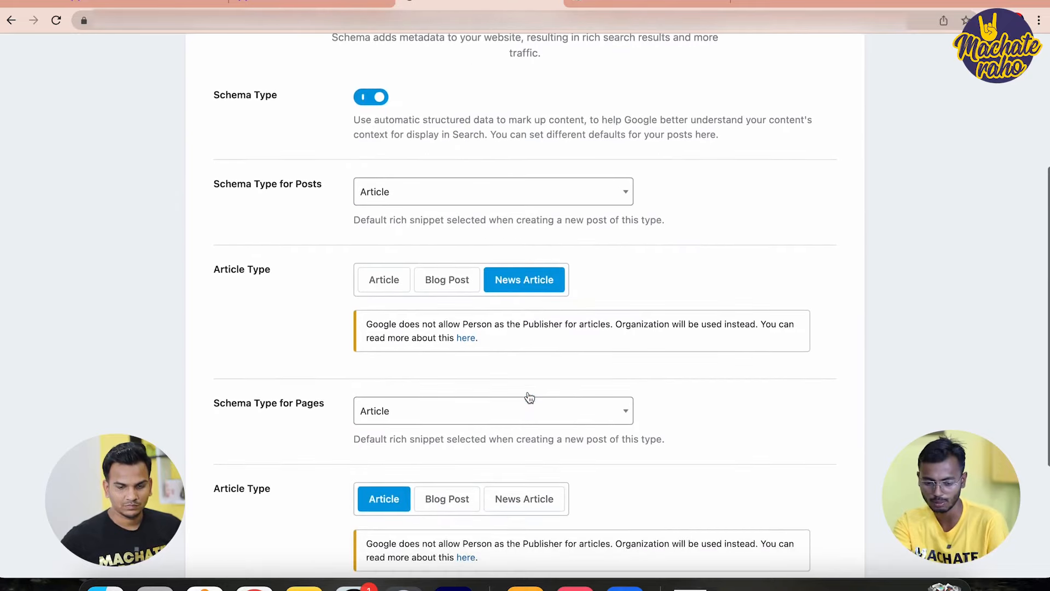
pyautogui.click(532, 506)
pyautogui.scroll(-4, 532, 509)
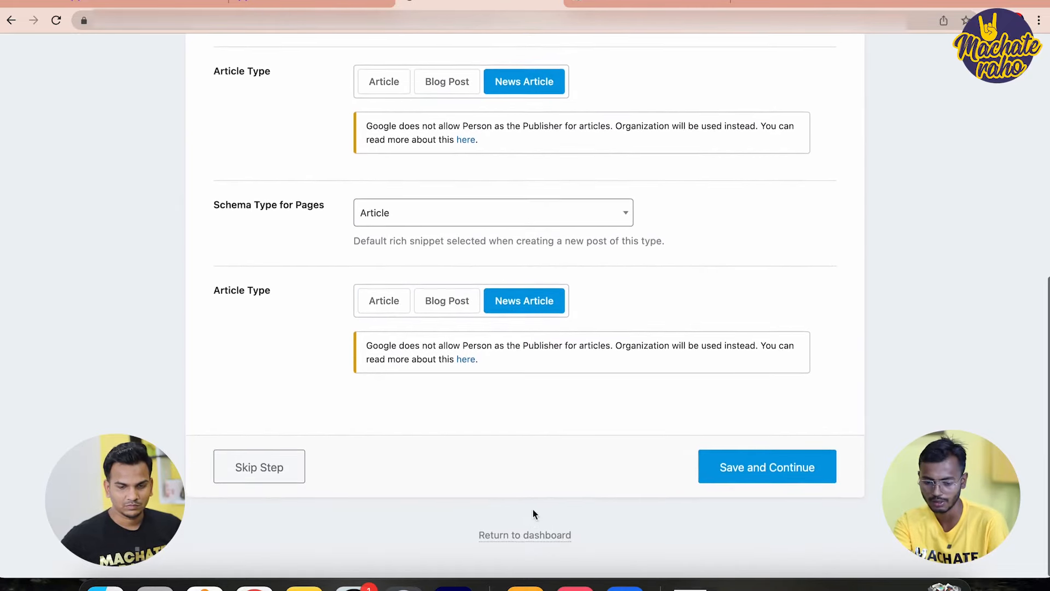
pyautogui.click(773, 471)
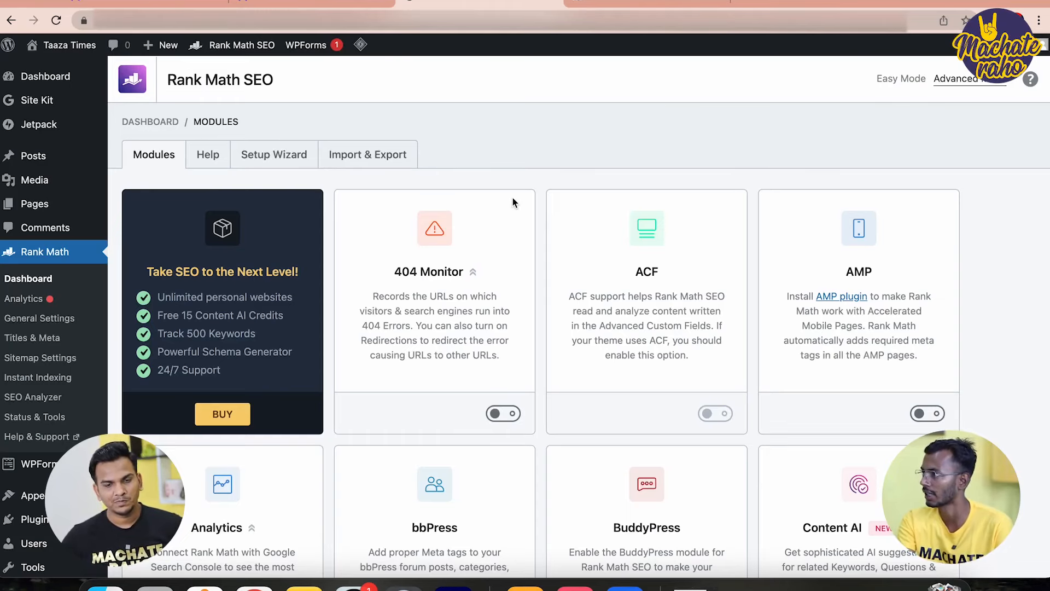
# Switch on the AMP module card on Rank Math's Modules page
pyautogui.scroll(-2, 512, 229)
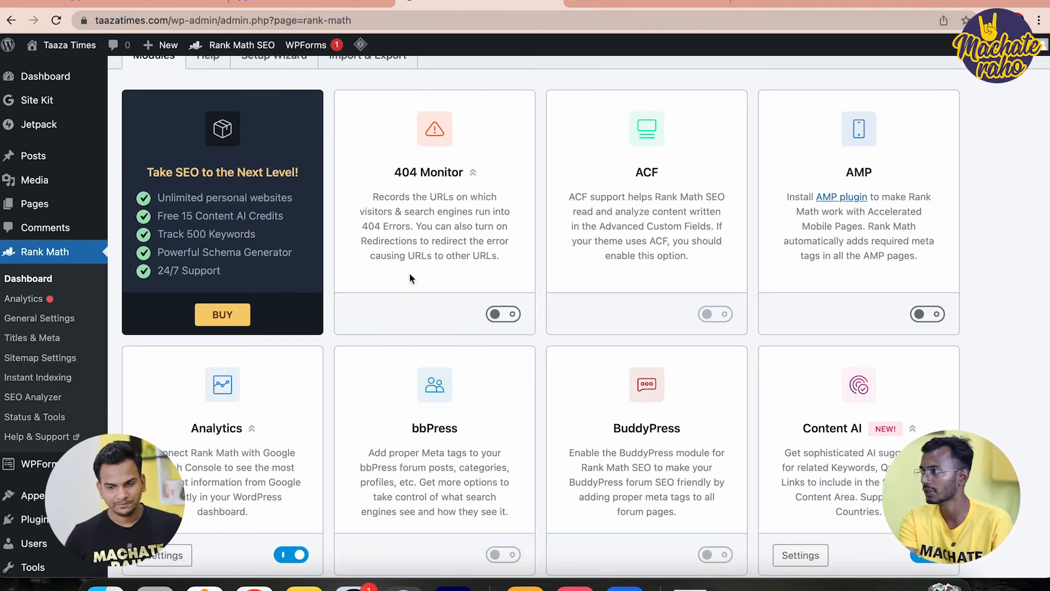
pyautogui.scroll(-3, 290, 203)
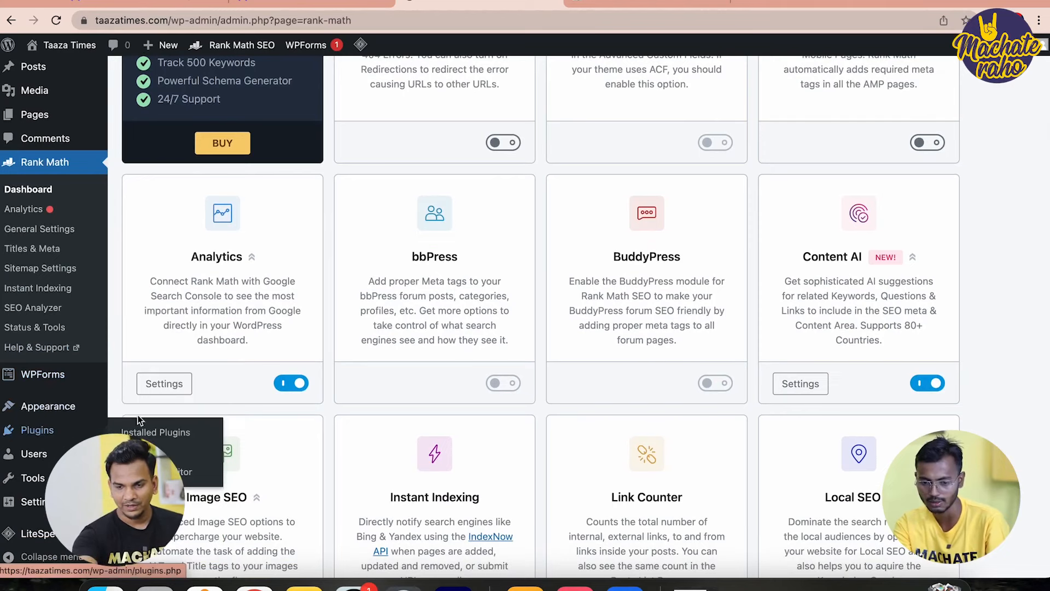
pyautogui.scroll(2, 583, 340)
pyautogui.click(930, 247)
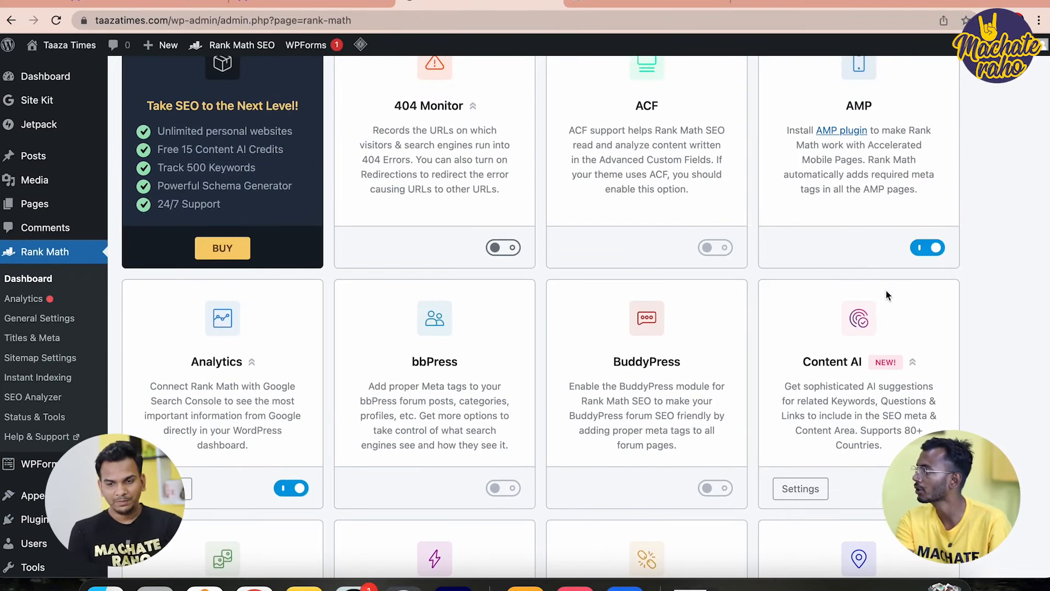
pyautogui.scroll(1, 905, 136)
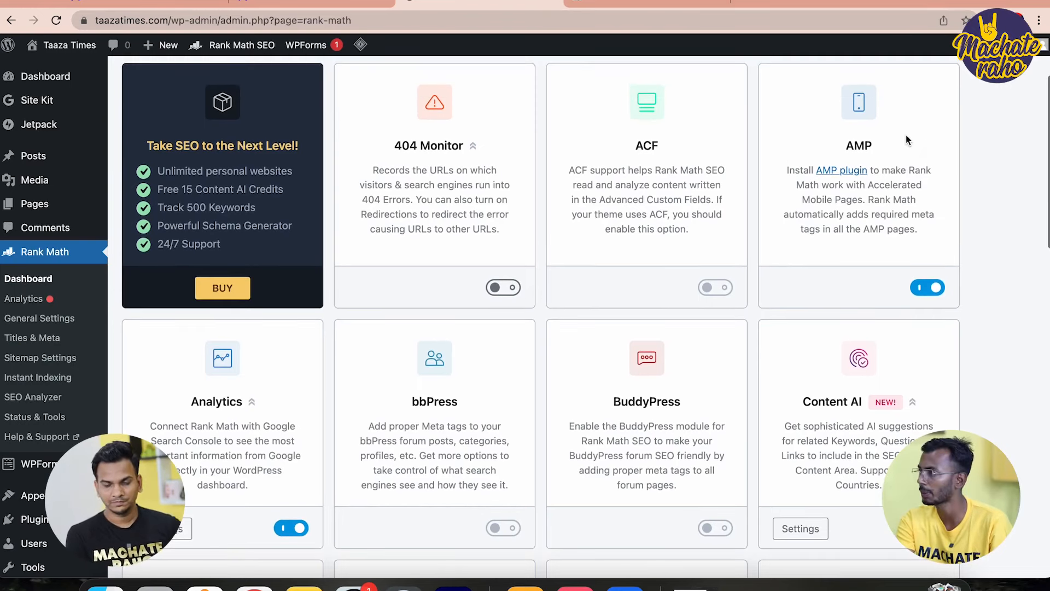
pyautogui.scroll(-2, 66, 219)
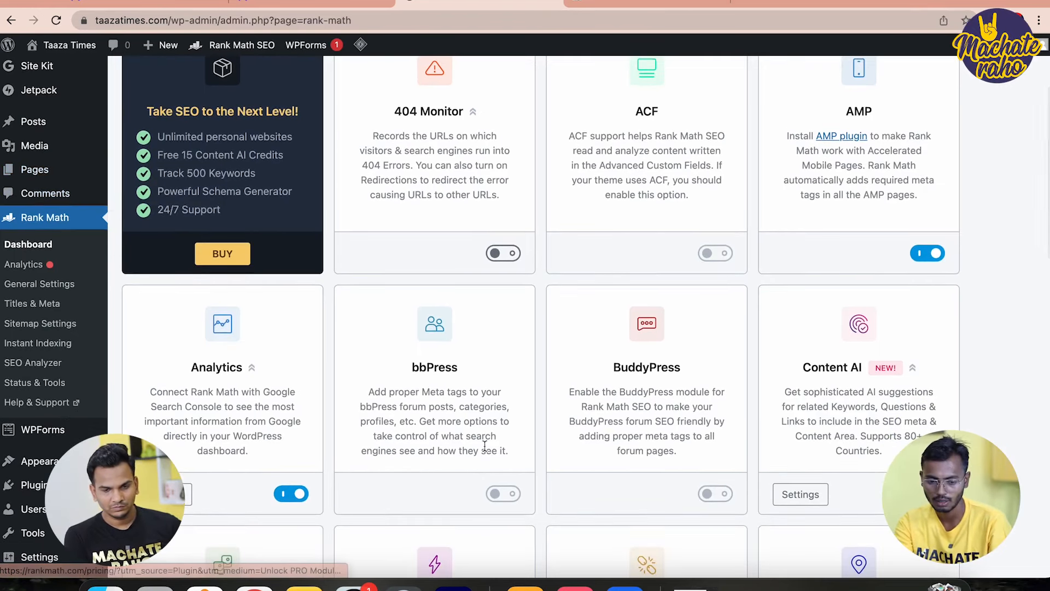
pyautogui.scroll(-3, 484, 446)
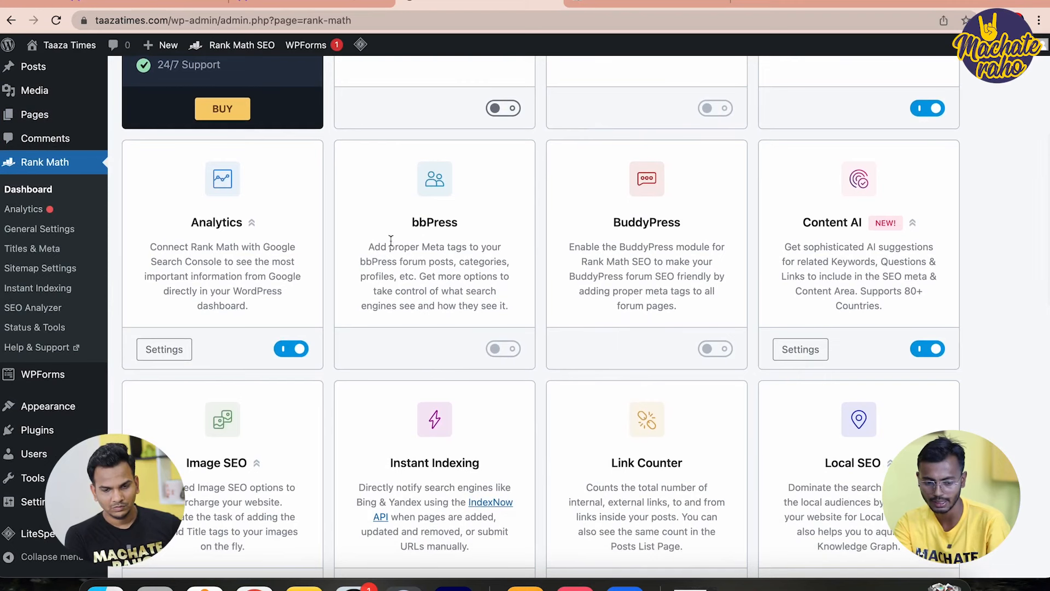
pyautogui.scroll(-6, 583, 432)
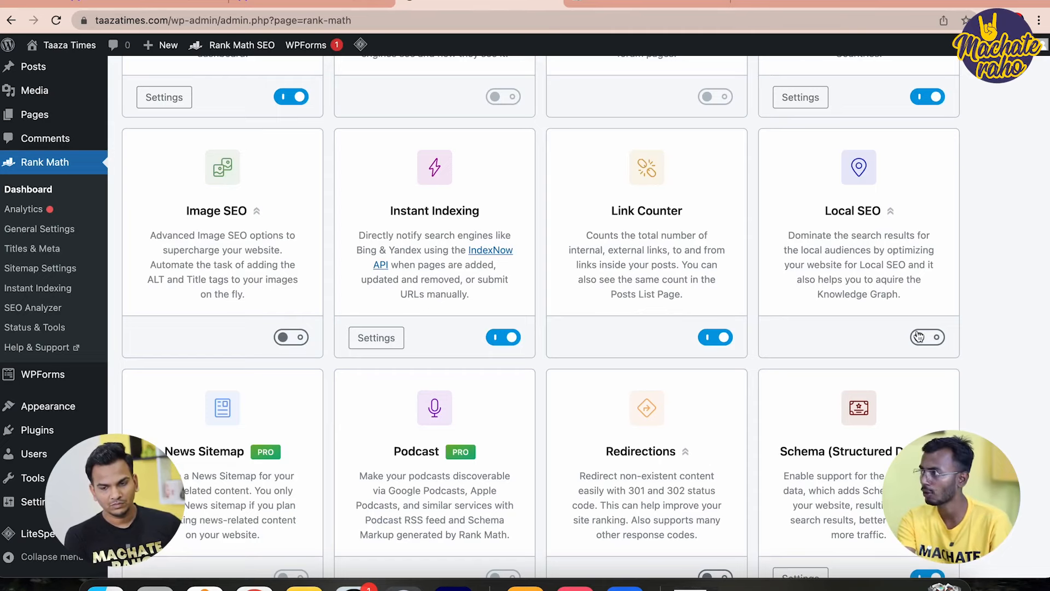
# Switch on the Redirections module card lower down the Rank Math Modules page
pyautogui.scroll(-2, 919, 336)
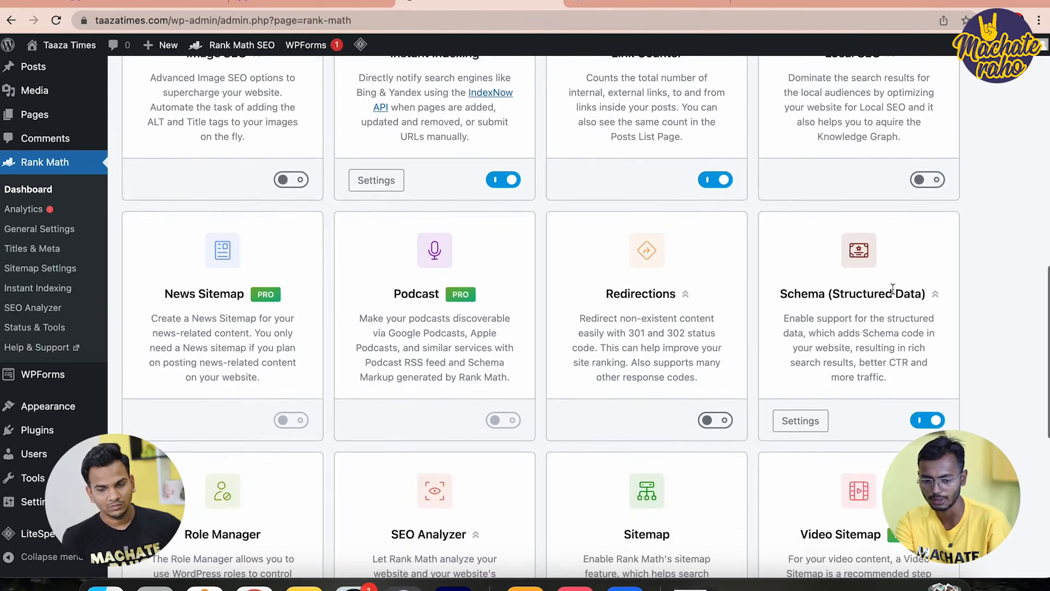
pyautogui.scroll(-1, 919, 336)
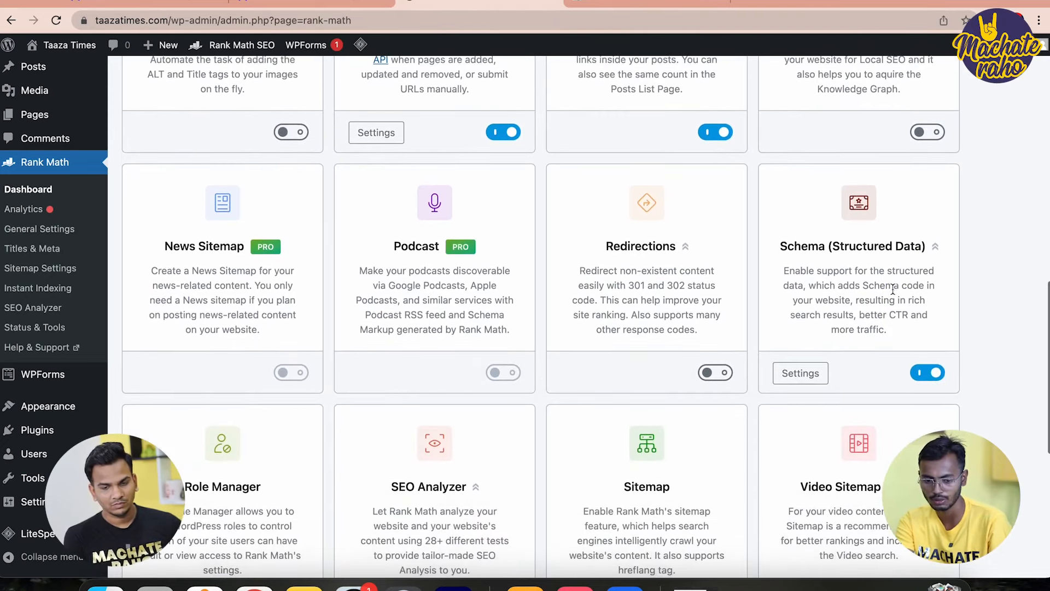
pyautogui.click(723, 379)
pyautogui.scroll(-3, 628, 397)
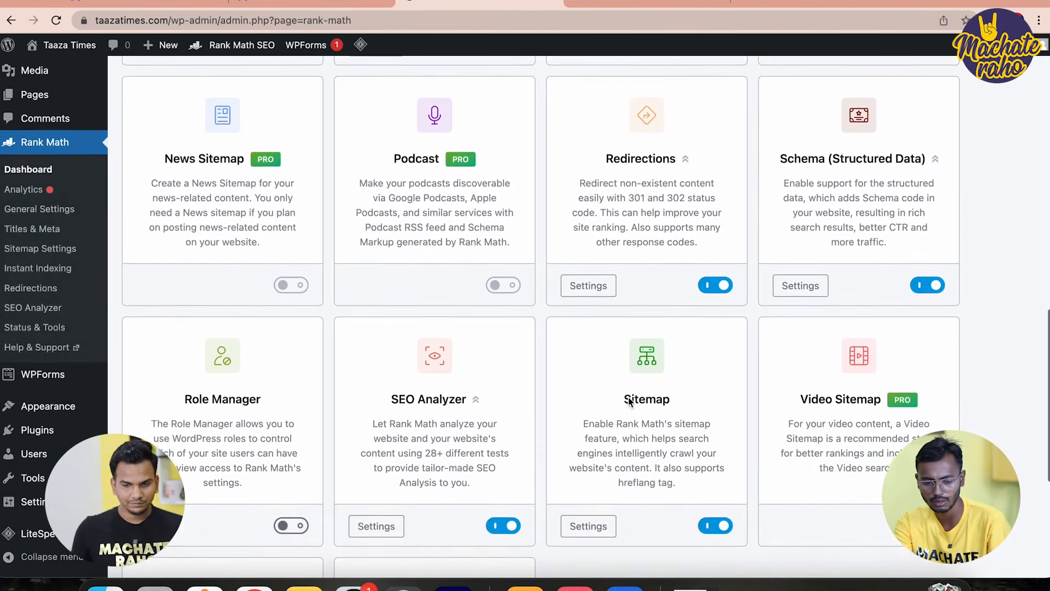
pyautogui.scroll(-3, 629, 397)
pyautogui.scroll(3, 329, 246)
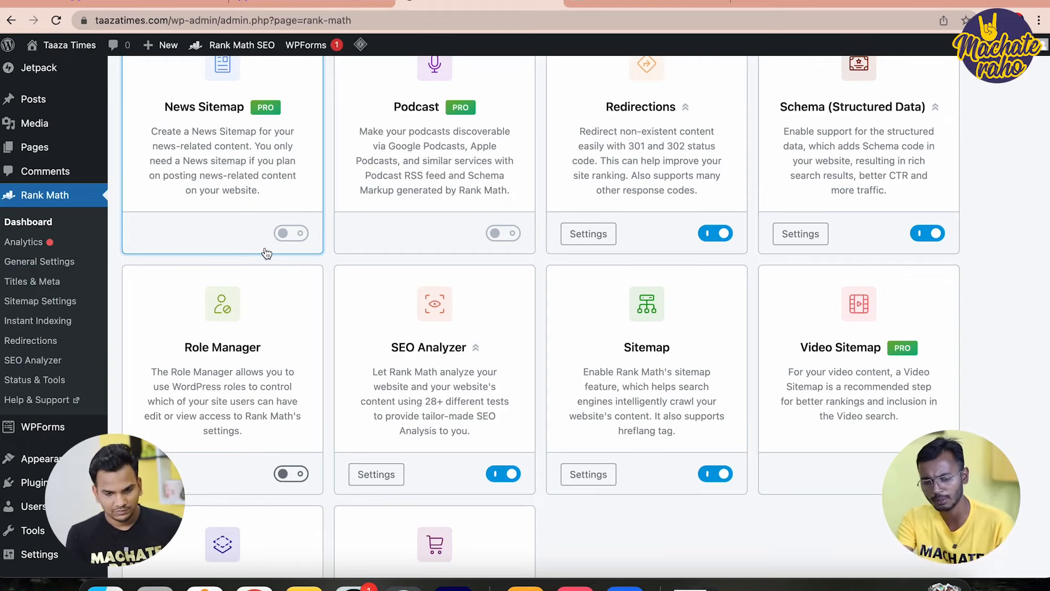
pyautogui.scroll(-3, 266, 252)
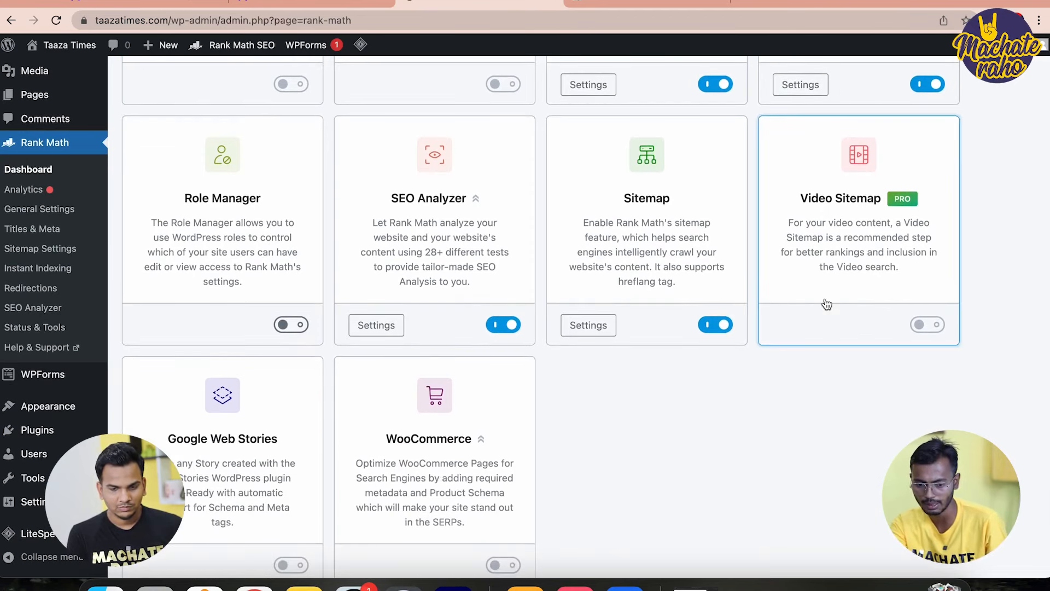
pyautogui.scroll(-1, 825, 302)
pyautogui.scroll(-1, 506, 326)
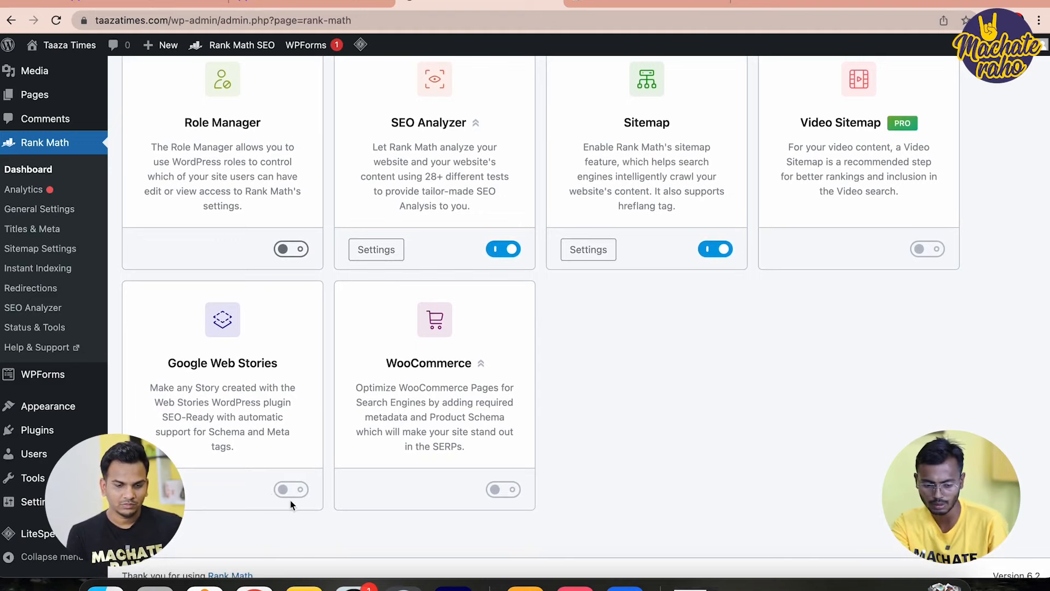
pyautogui.scroll(-1, 257, 437)
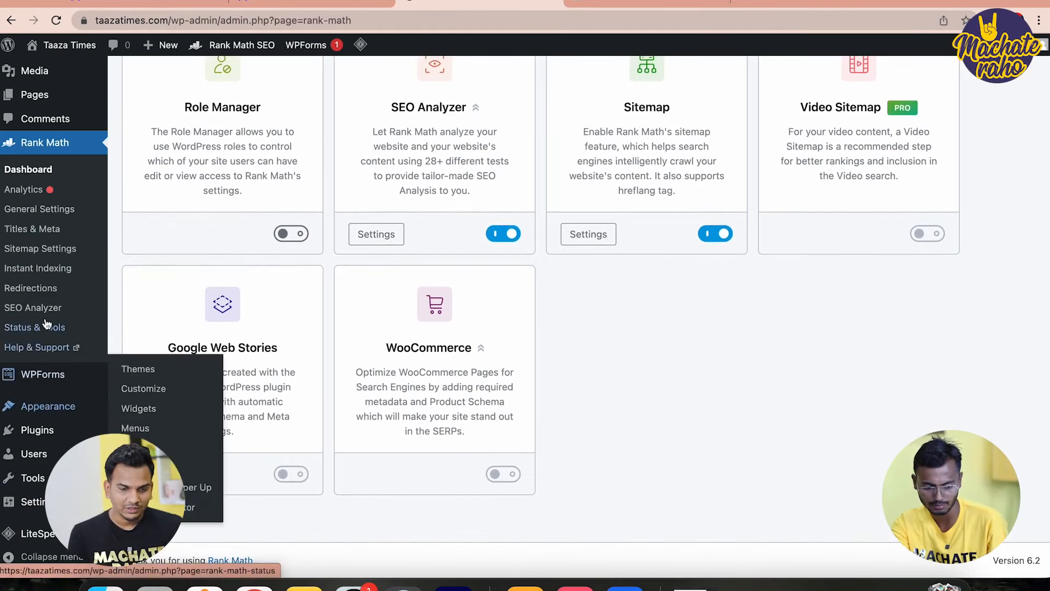
pyautogui.moveTo(19, 438)
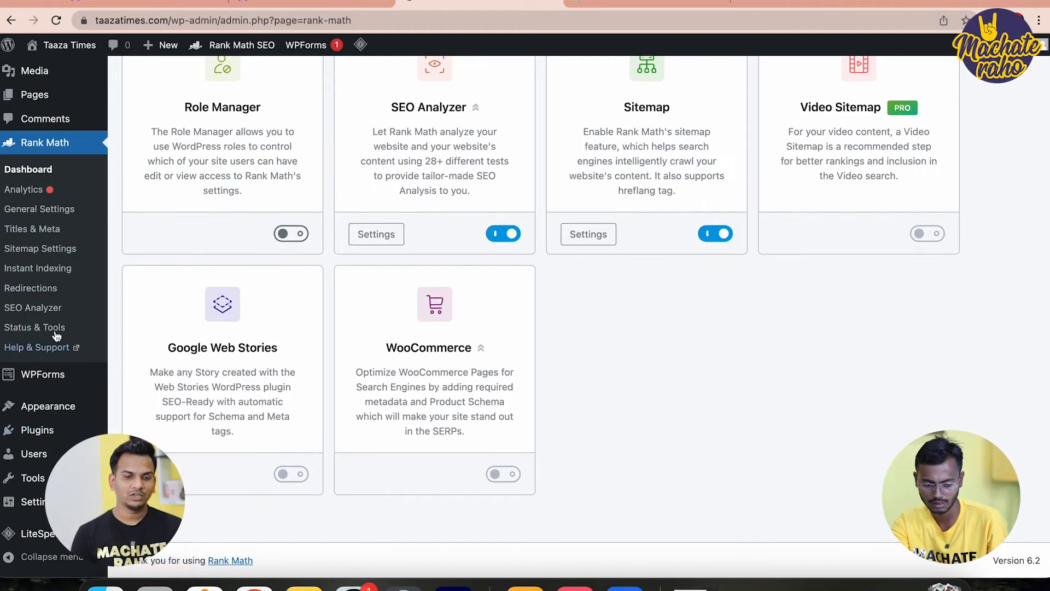
# Search the plugin directory for 'amp' and install the AMP plugin
pyautogui.click(142, 451)
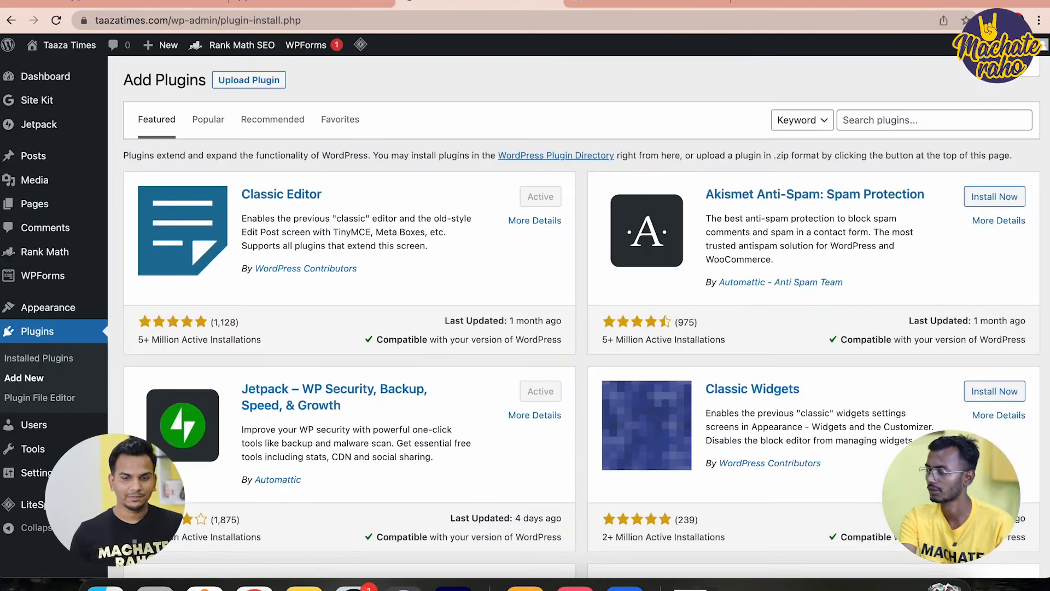
pyautogui.click(938, 120)
pyautogui.write('amp')
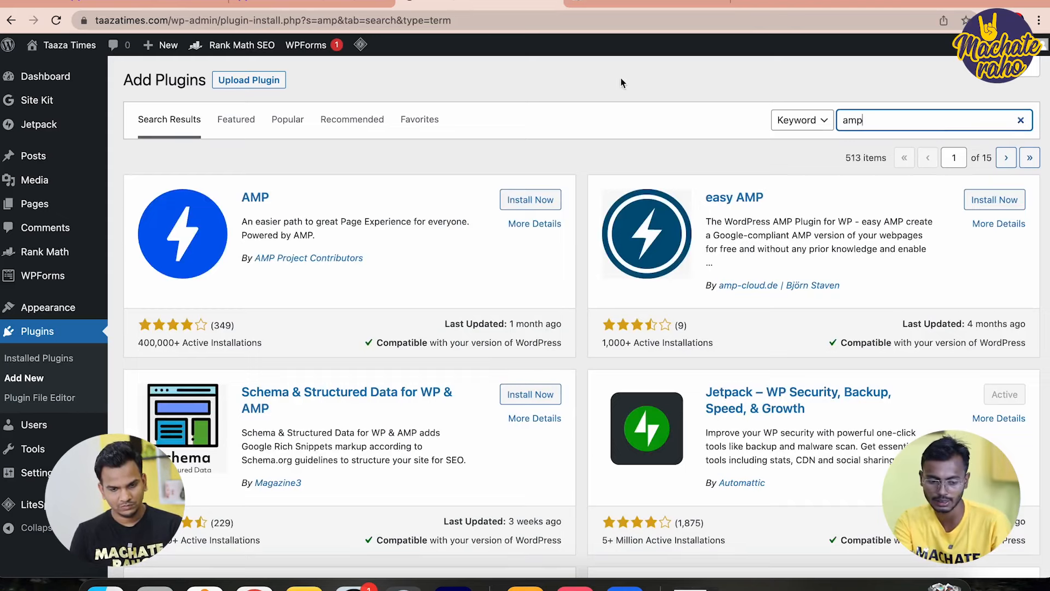
pyautogui.click(530, 207)
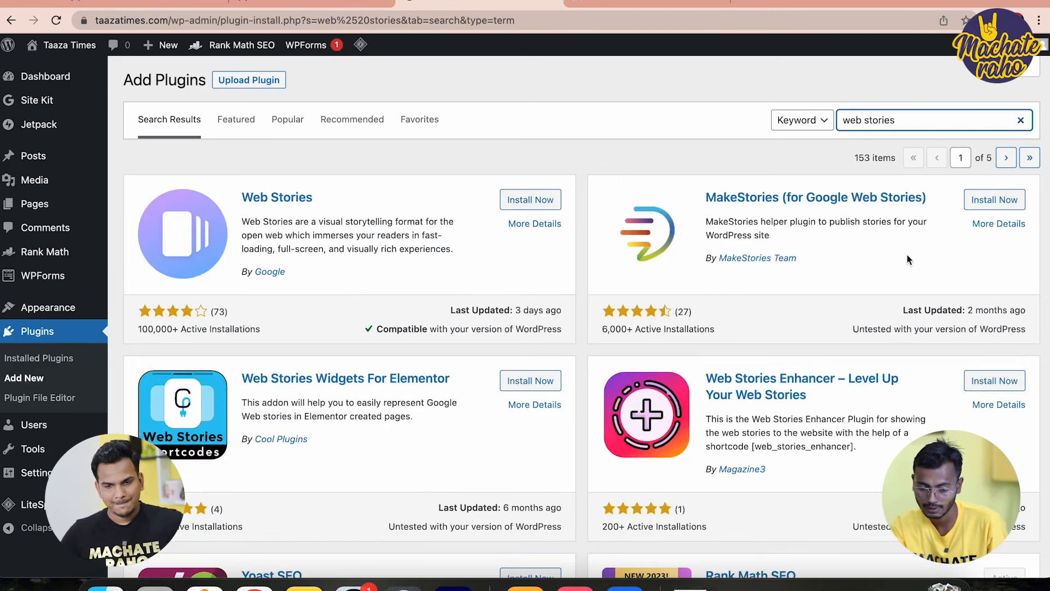
pyautogui.scroll(-1, 907, 254)
pyautogui.scroll(1, 907, 255)
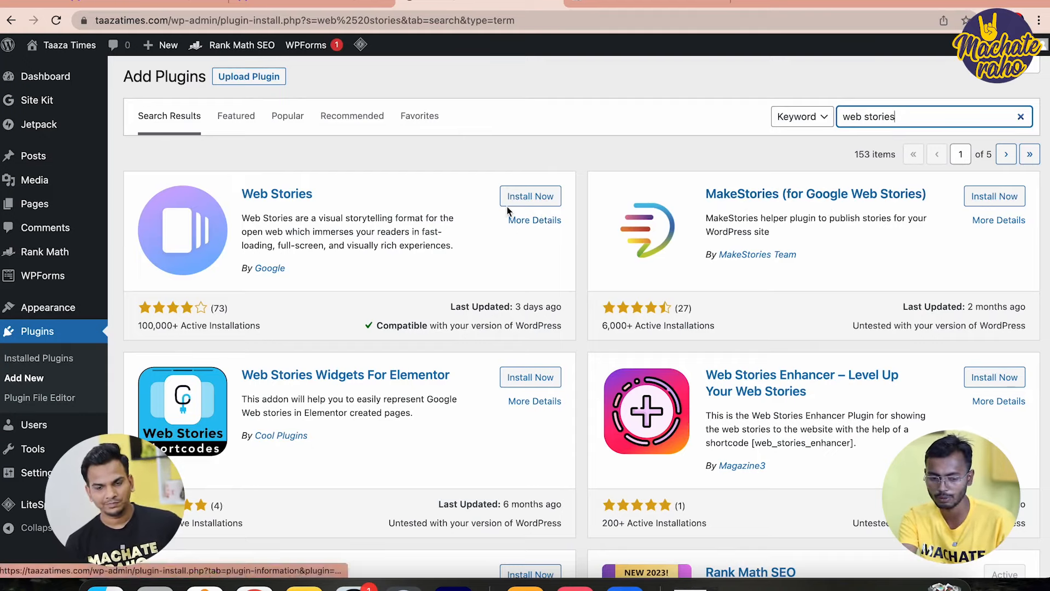
# Install Google's Web Stories plugin from the plugin directory
pyautogui.click(528, 198)
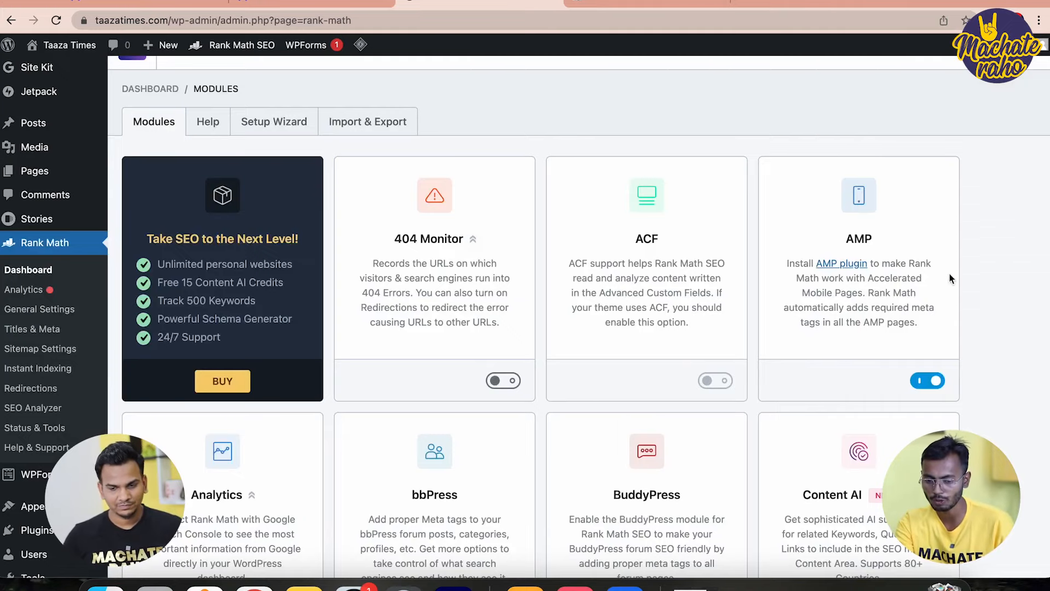
pyautogui.scroll(-15, 873, 287)
pyautogui.scroll(-5, 873, 288)
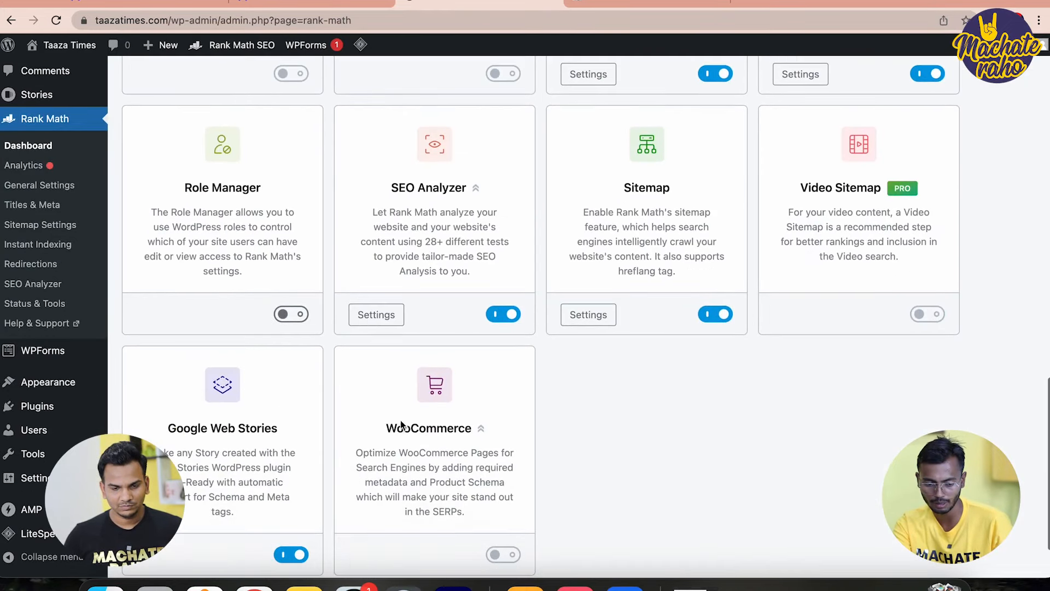
pyautogui.scroll(-2, 274, 549)
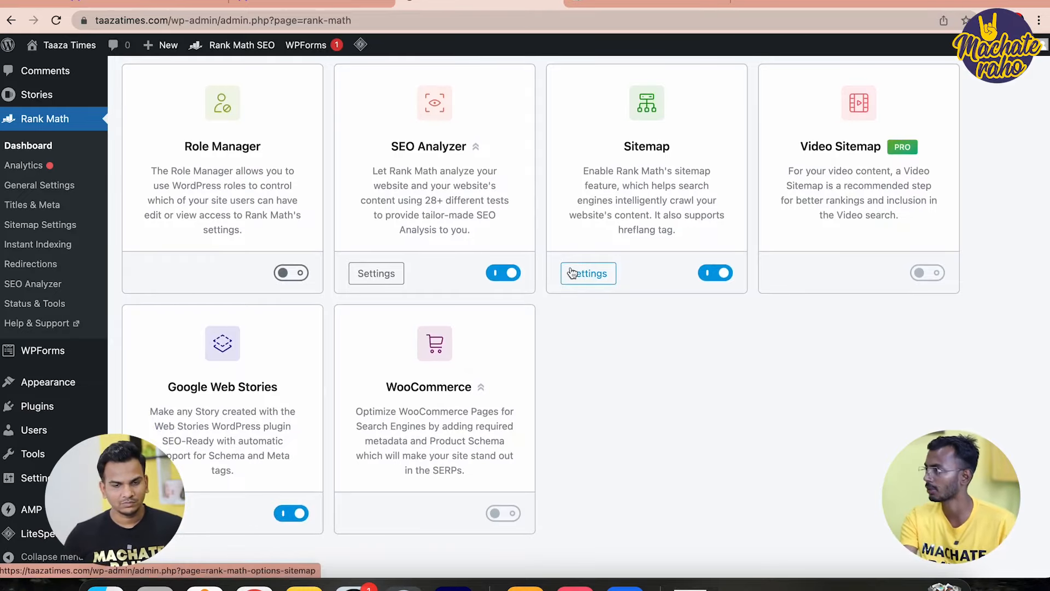
pyautogui.scroll(10, 572, 272)
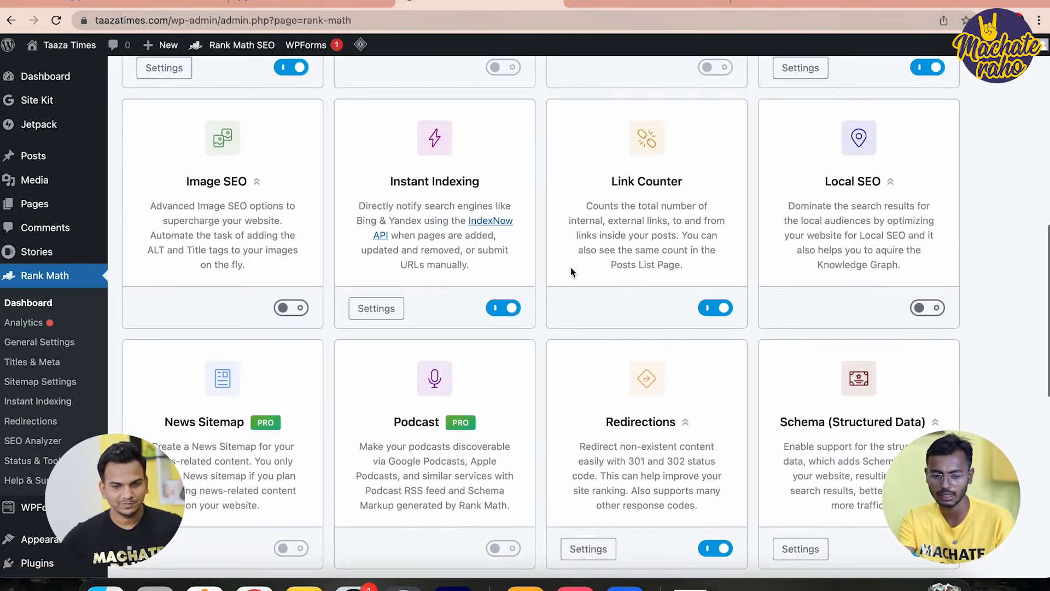
pyautogui.scroll(8, 570, 268)
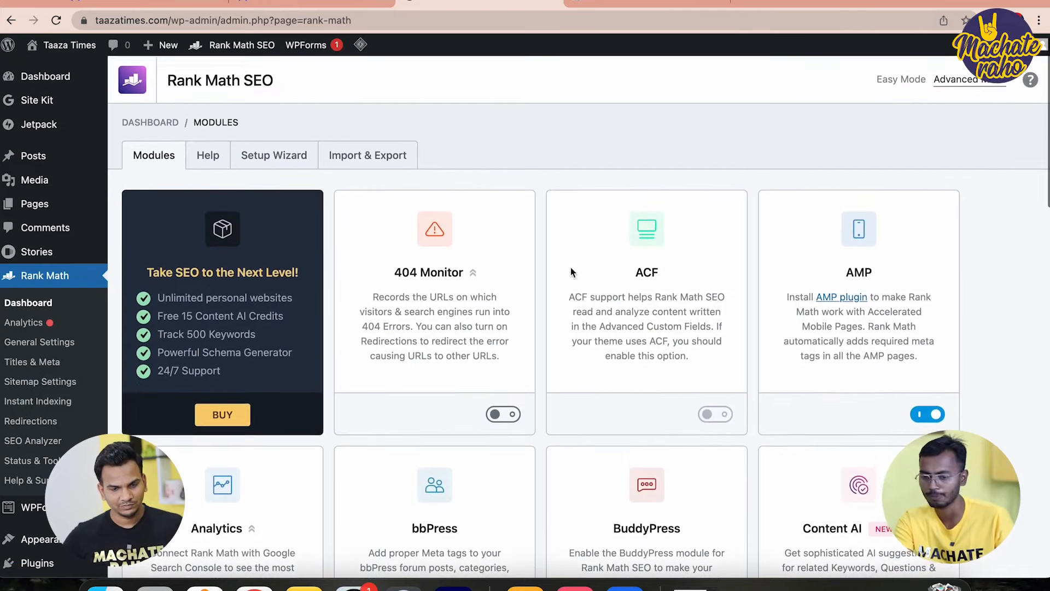
# Start Site Kit setup, opt into usage data sharing, and grant all requested Google account access
pyautogui.click(36, 99)
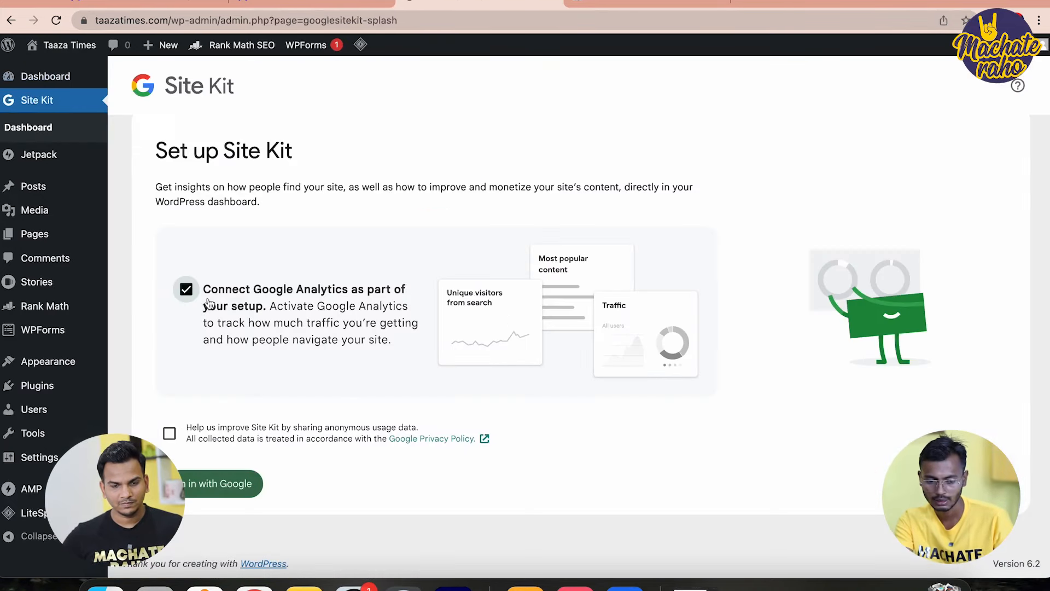
pyautogui.click(170, 432)
pyautogui.click(219, 489)
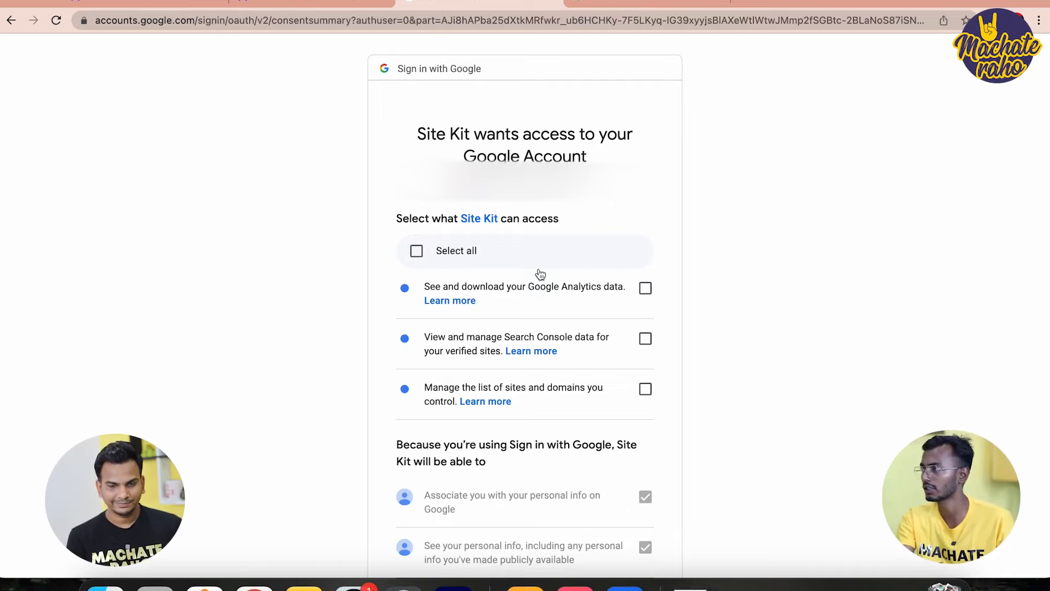
pyautogui.click(428, 250)
# Continue past verified ownership and Search Console, allowing dashboard metrics, to Analytics setup
pyautogui.scroll(-5, 600, 473)
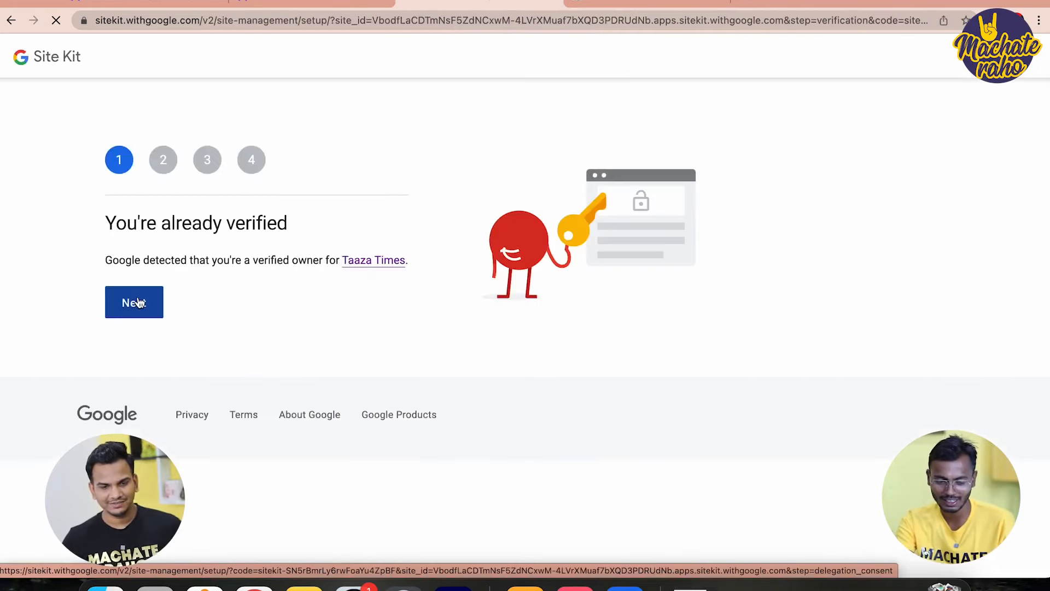
pyautogui.click(137, 303)
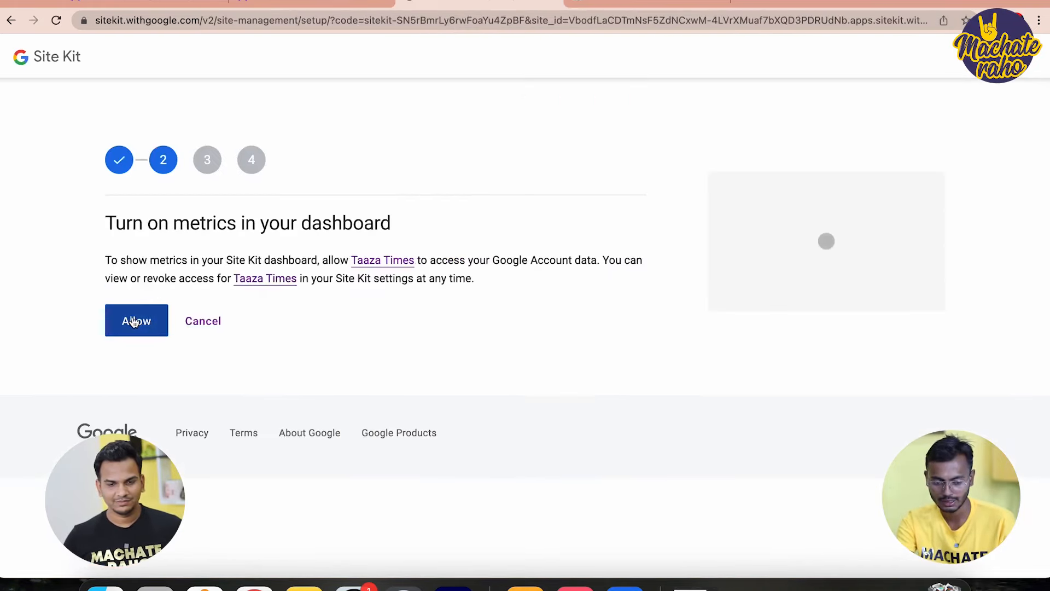
pyautogui.click(133, 321)
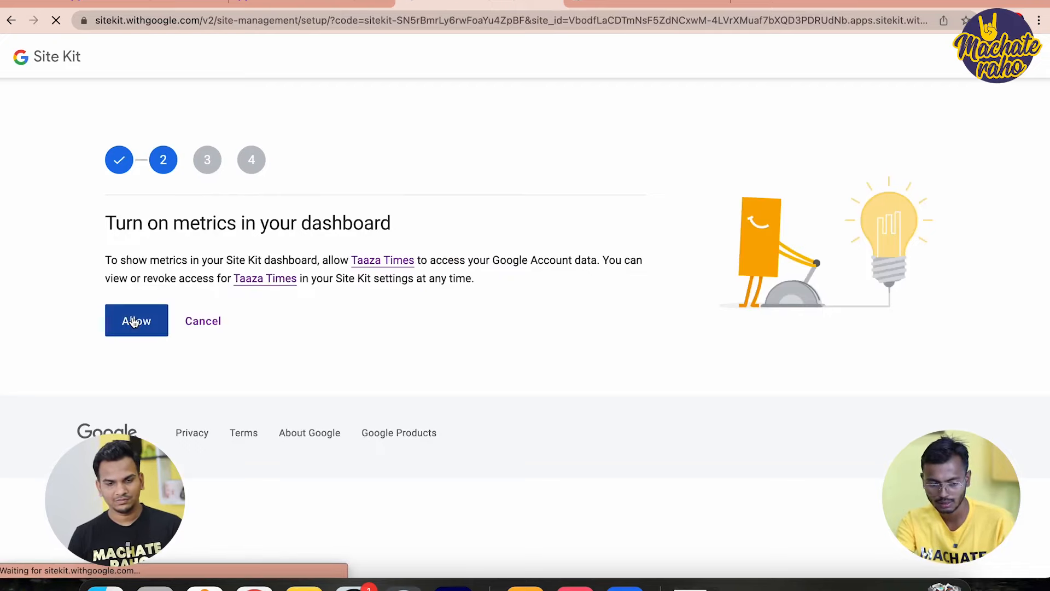
pyautogui.click(134, 309)
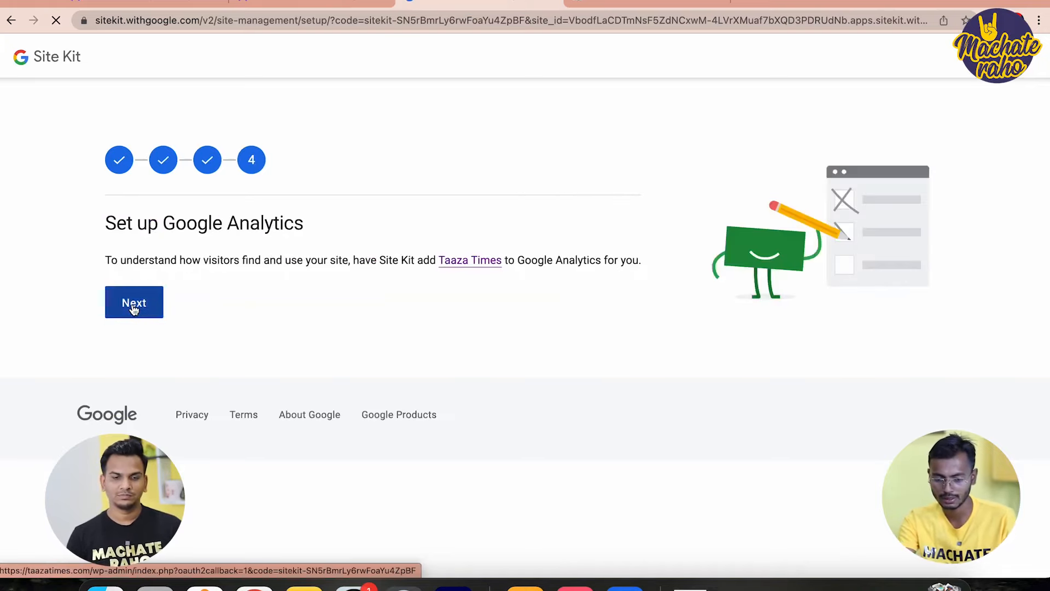
pyautogui.click(133, 310)
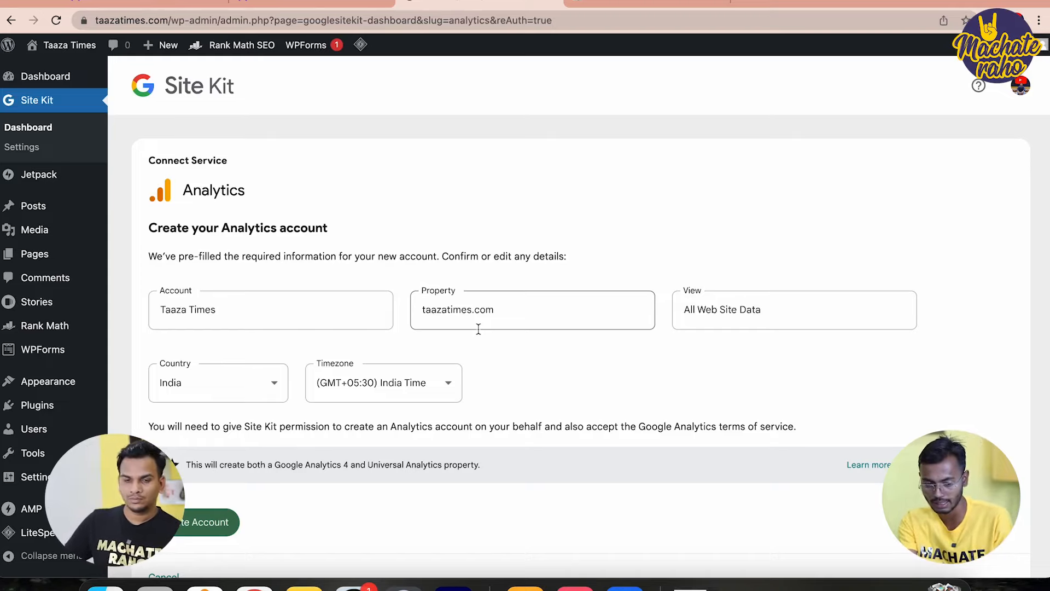
pyautogui.scroll(-2, 583, 362)
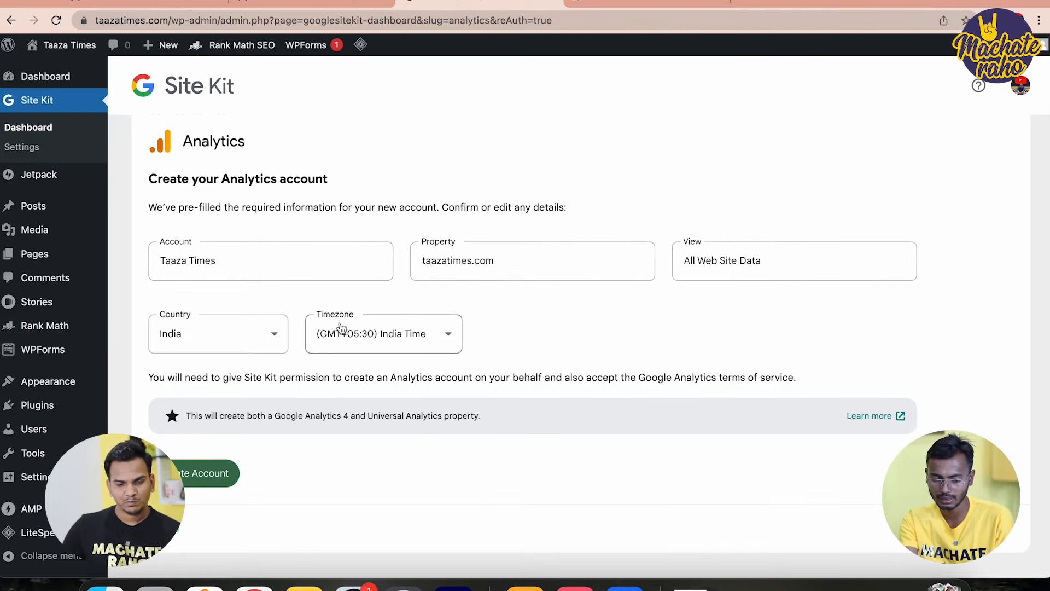
# Create the Analytics account with pre-filled details, granting Site Kit both extra Analytics permissions
pyautogui.click(196, 472)
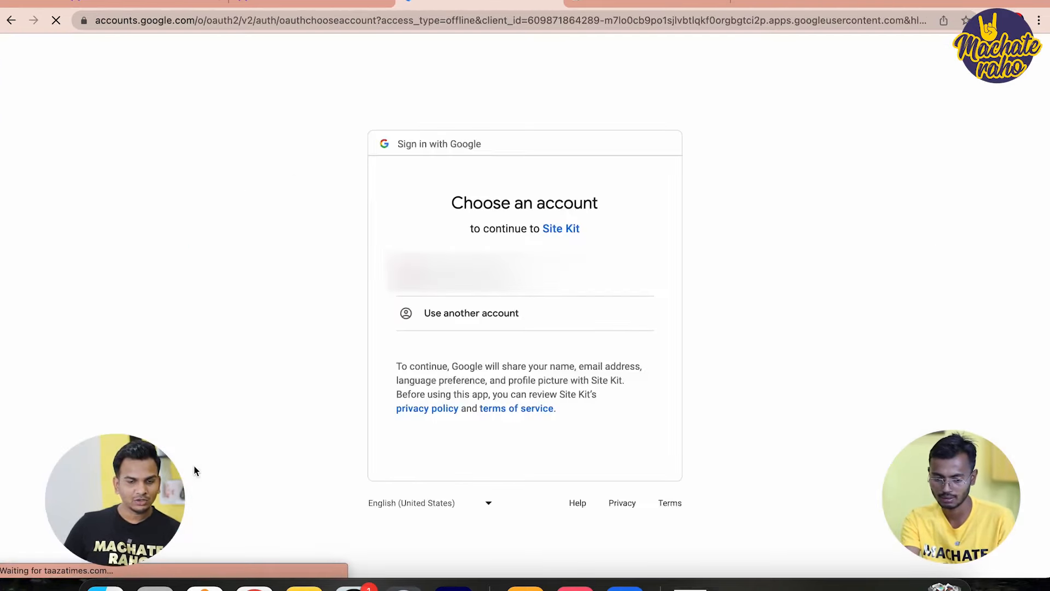
pyautogui.click(481, 272)
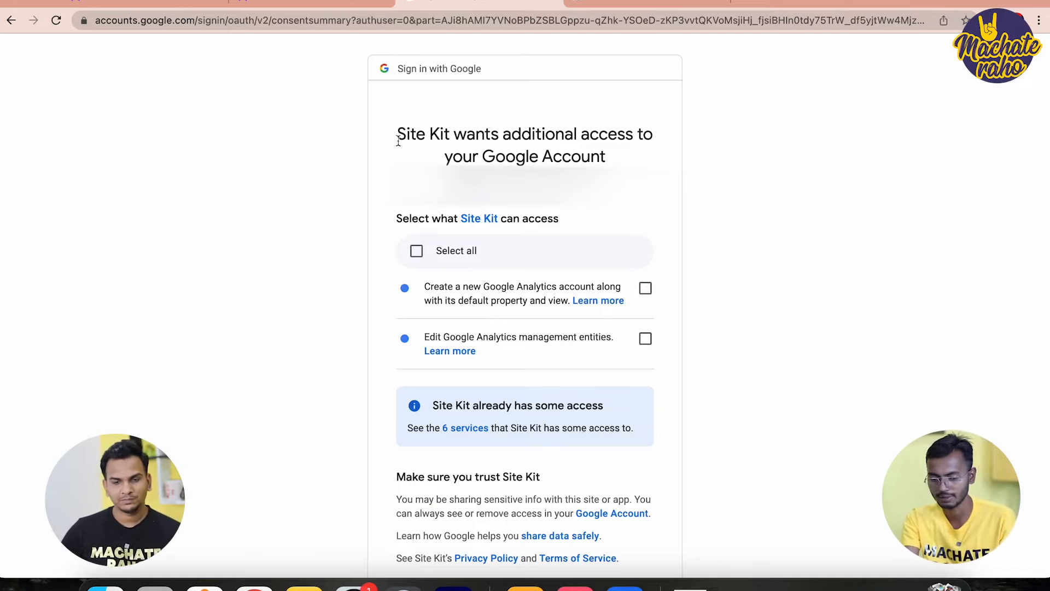
pyautogui.click(417, 250)
pyautogui.scroll(-5, 715, 456)
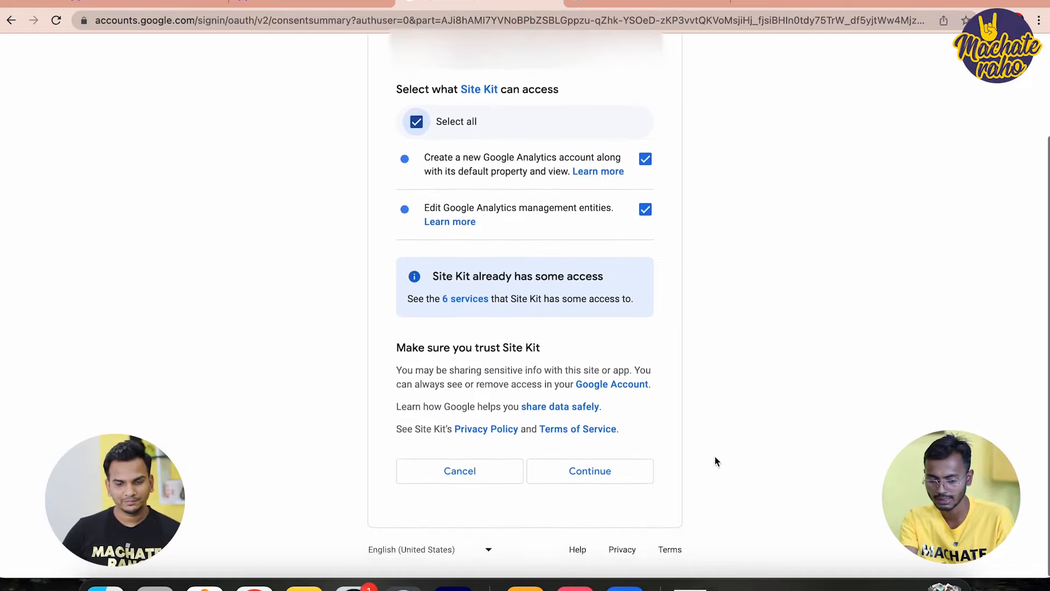
pyautogui.click(608, 479)
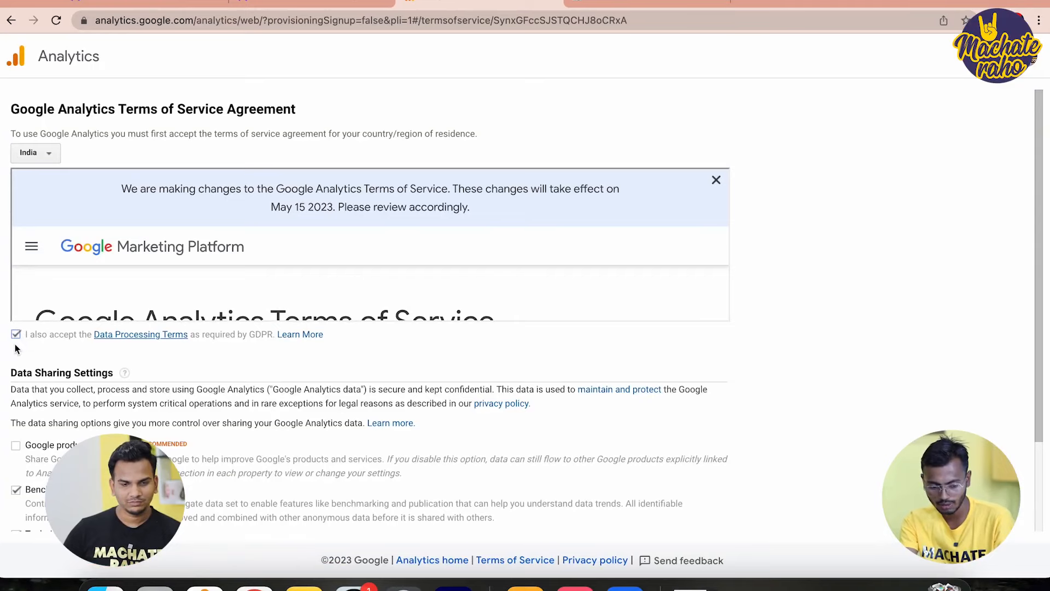
# Accept data sharing, controller data protection and Analytics terms, then return to Site Kit's dashboard
pyautogui.click(15, 444)
pyautogui.scroll(-5, 91, 385)
pyautogui.scroll(-2, 90, 387)
pyautogui.click(16, 260)
pyautogui.scroll(-2, 211, 464)
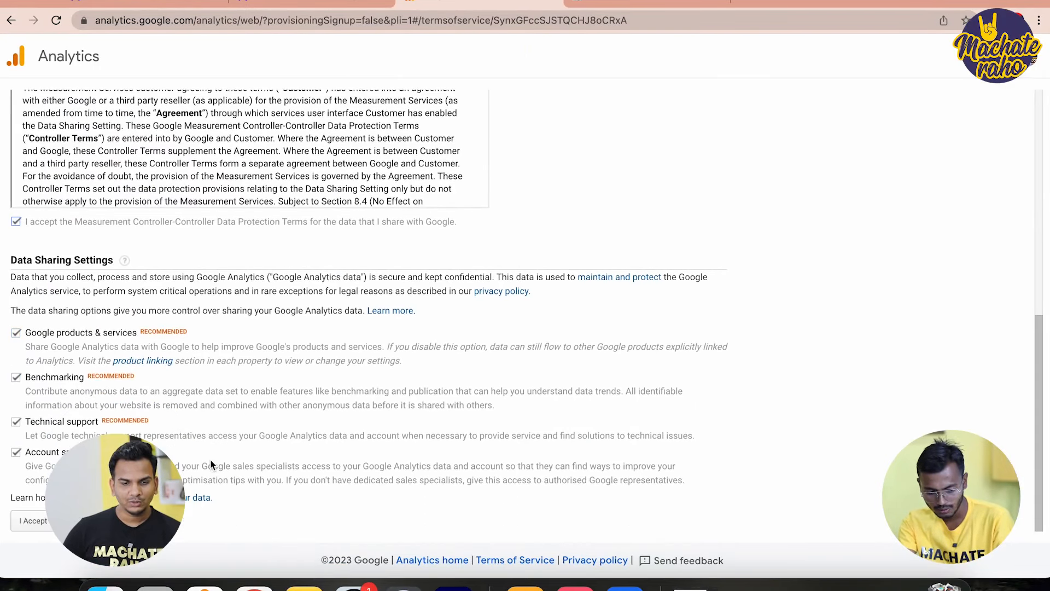
pyautogui.click(31, 521)
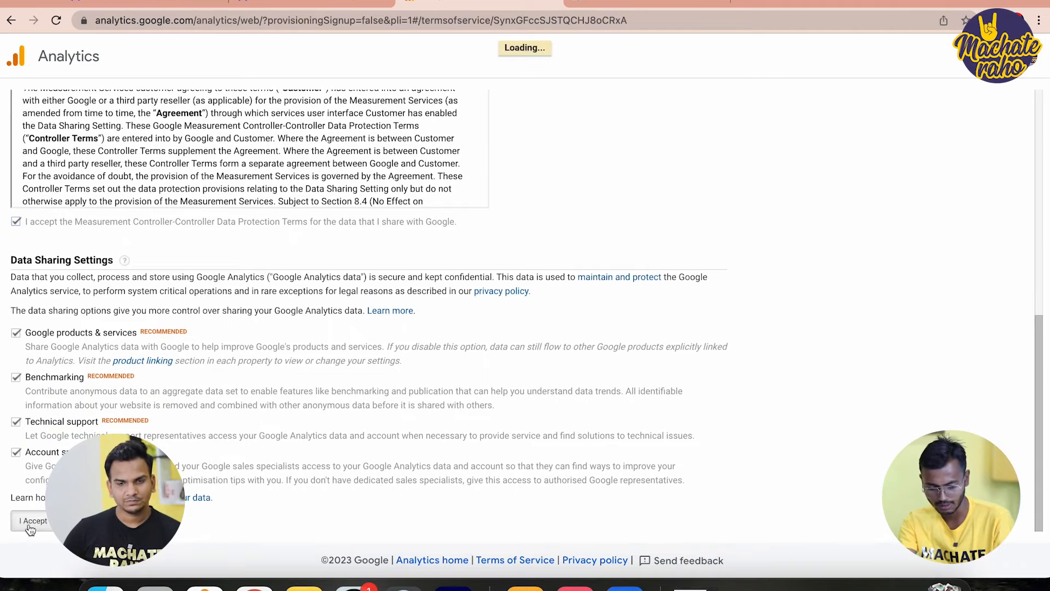
pyautogui.click(327, 284)
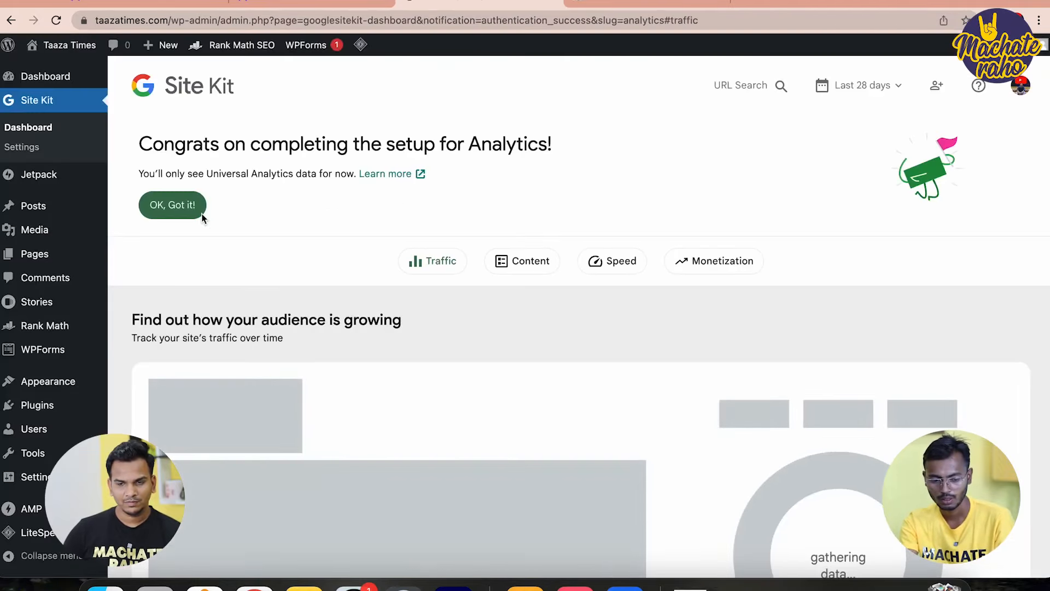
# Dismiss the Analytics congratulations and gathering-data notices on the Site Kit dashboard
pyautogui.click(173, 205)
pyautogui.click(273, 226)
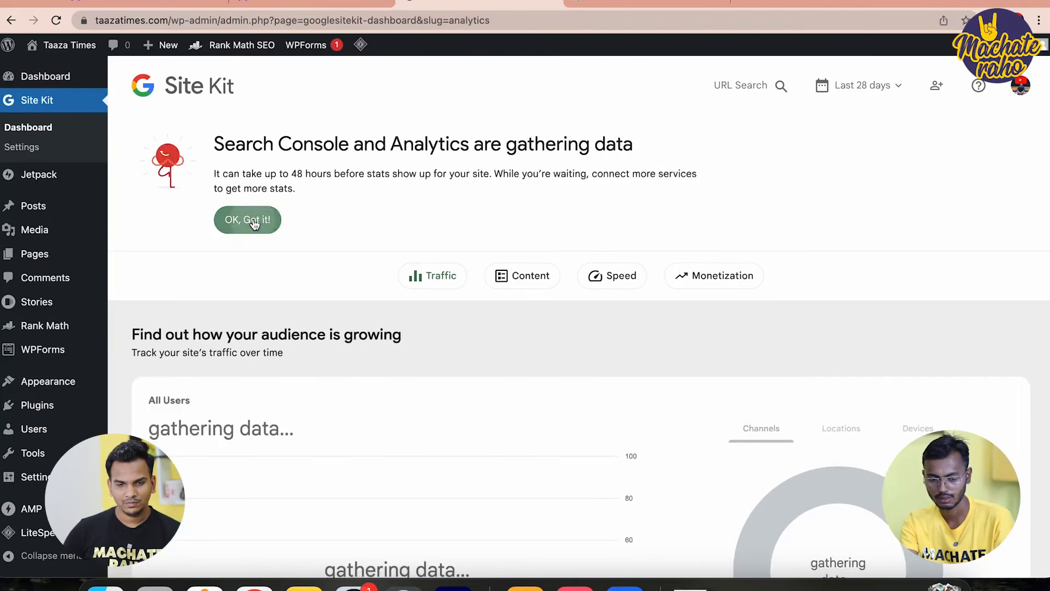
pyautogui.scroll(1, 395, 261)
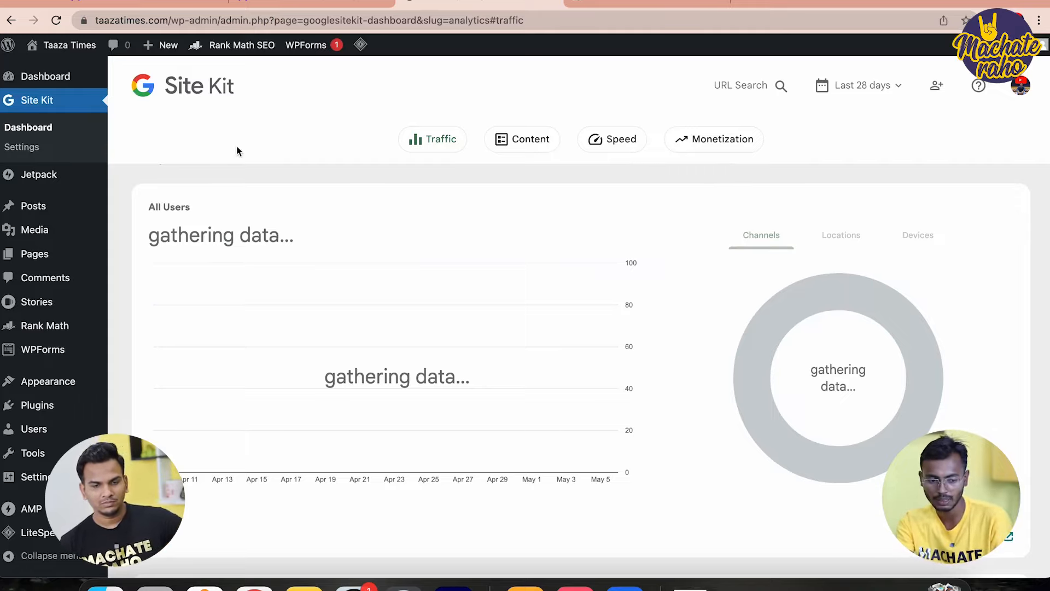
pyautogui.scroll(-3, 77, 260)
# Go to Rank Math's General Settings from the sidebar
pyautogui.moveTo(10, 405)
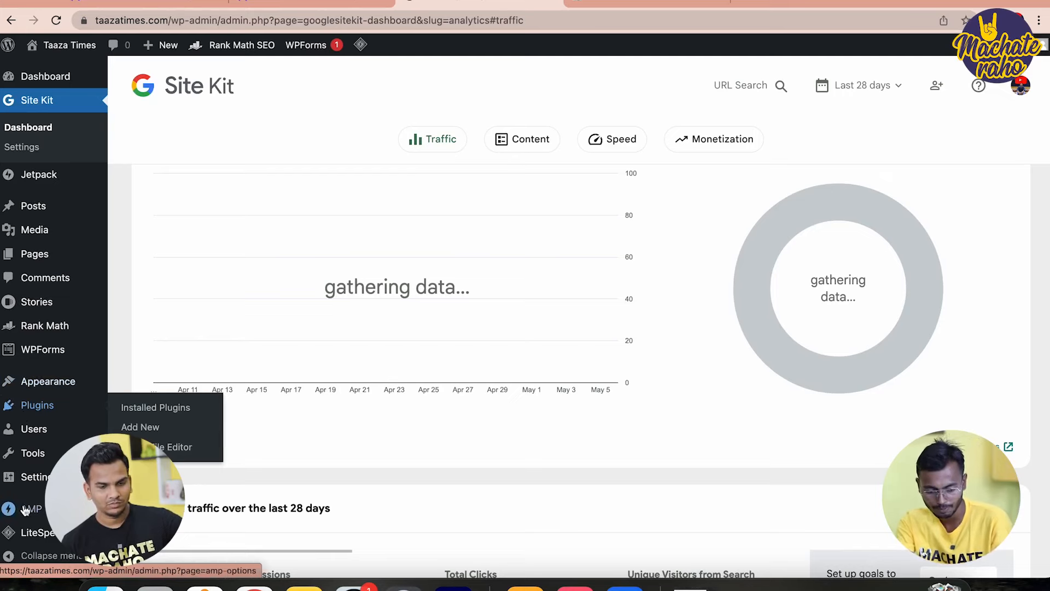
pyautogui.scroll(-1, 28, 481)
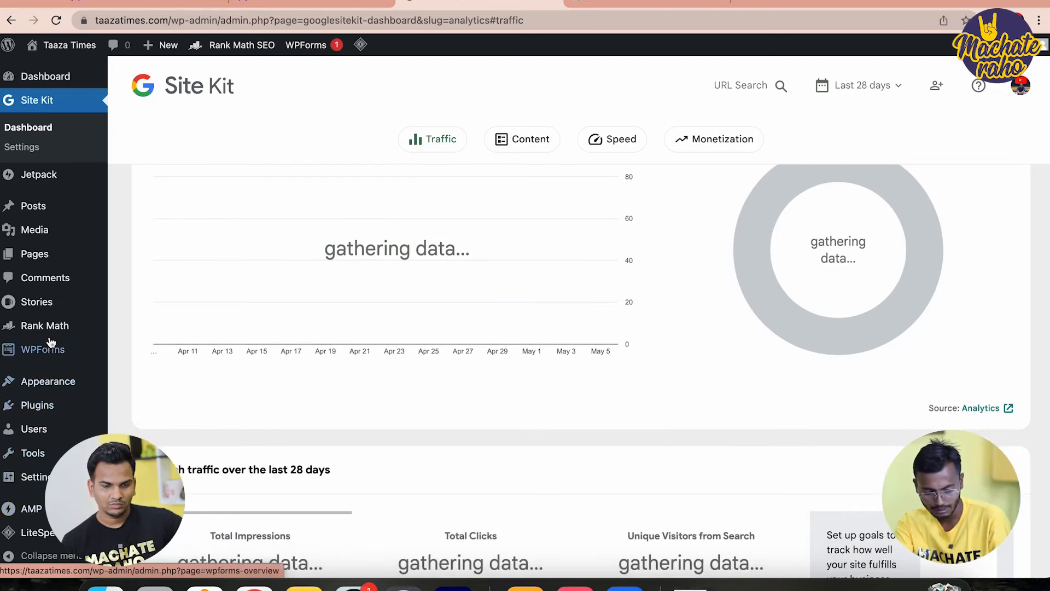
pyautogui.moveTo(52, 331)
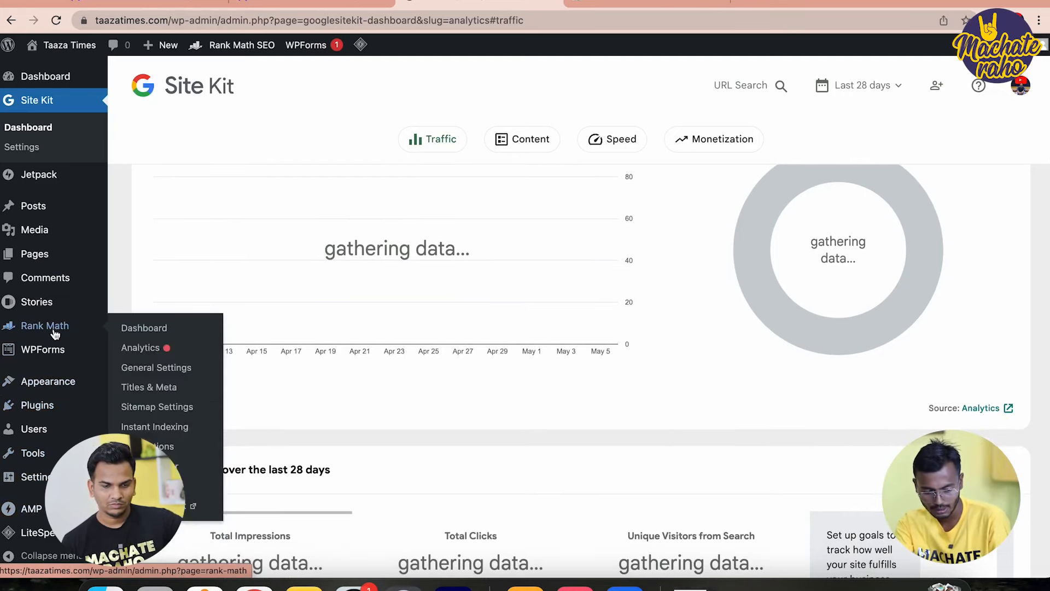
pyautogui.click(143, 369)
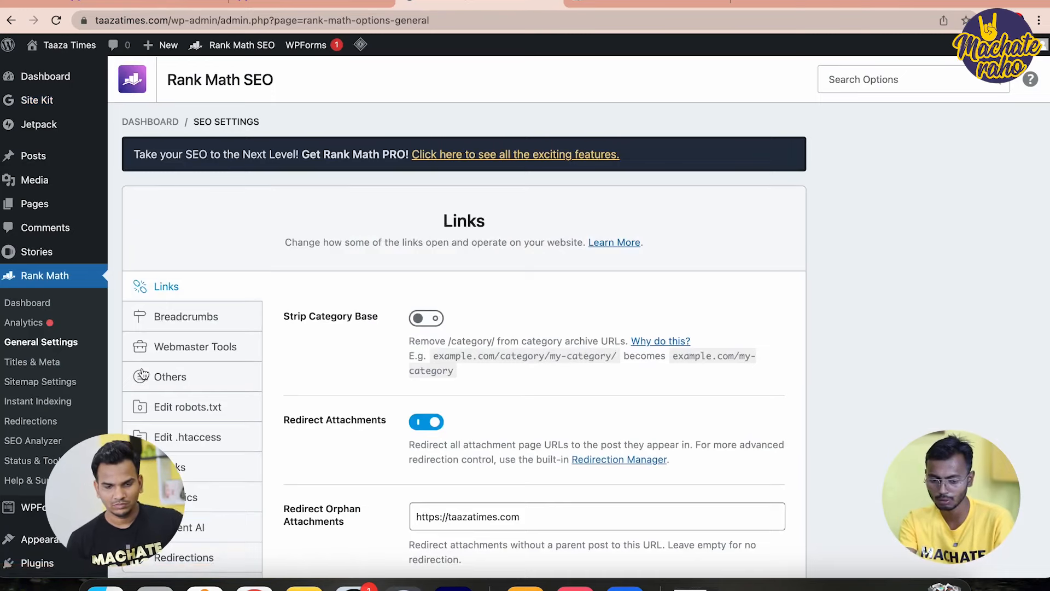
# Look over Rank Math's Links settings, then move to the Titles & Meta page
pyautogui.scroll(-3, 265, 412)
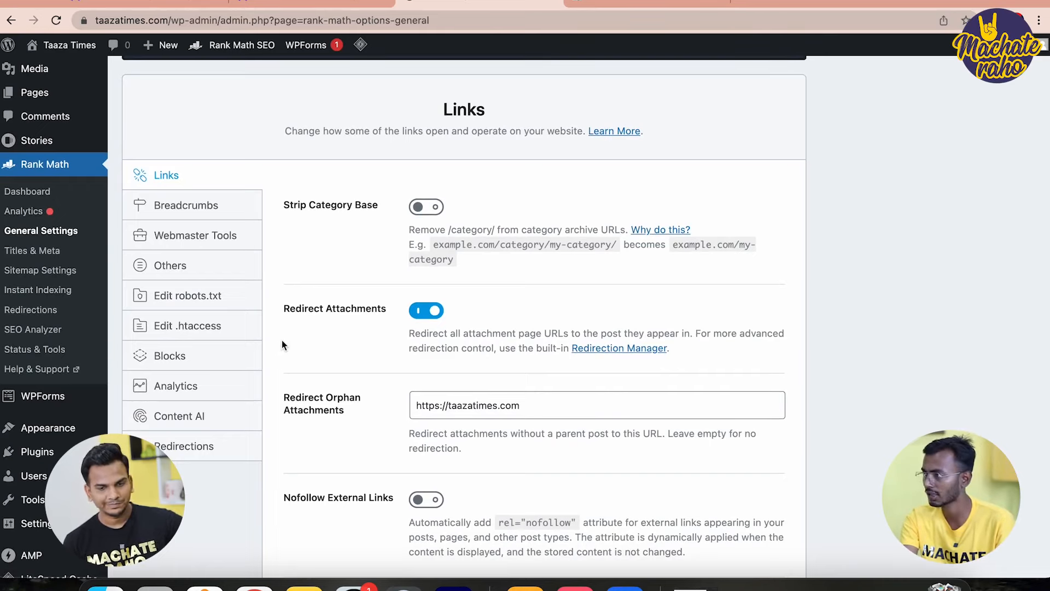
pyautogui.scroll(-2, 391, 338)
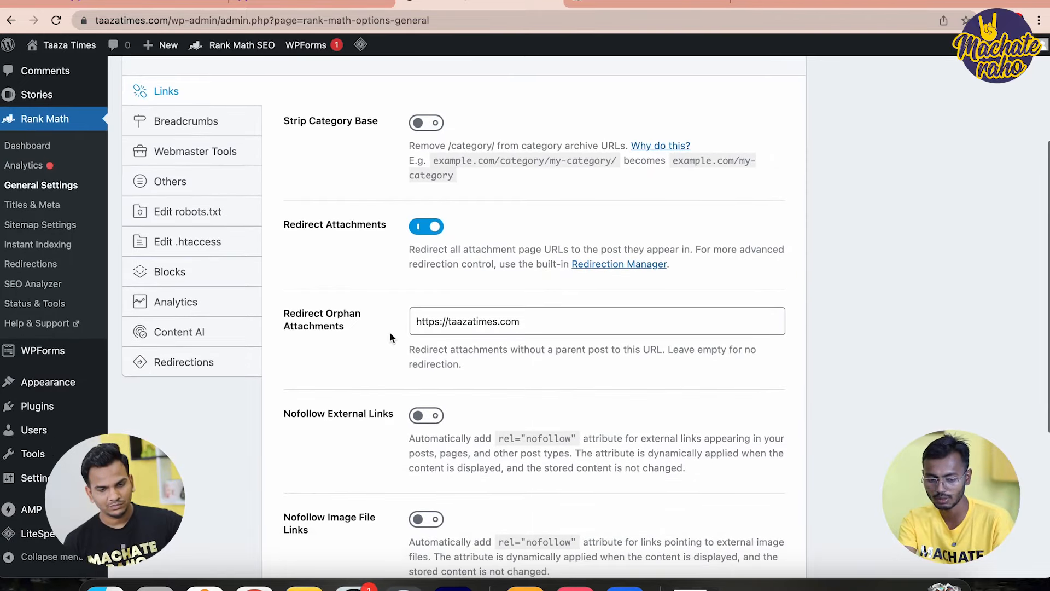
pyautogui.click(38, 207)
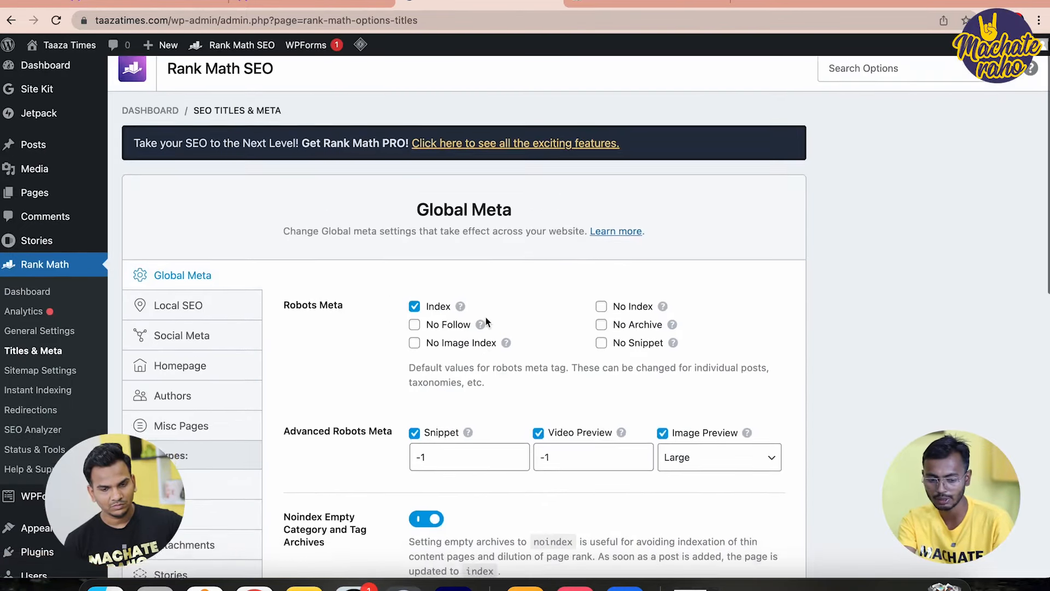
# On the Homepage tab, switch on custom robots meta with Index and save
pyautogui.scroll(-1, 486, 322)
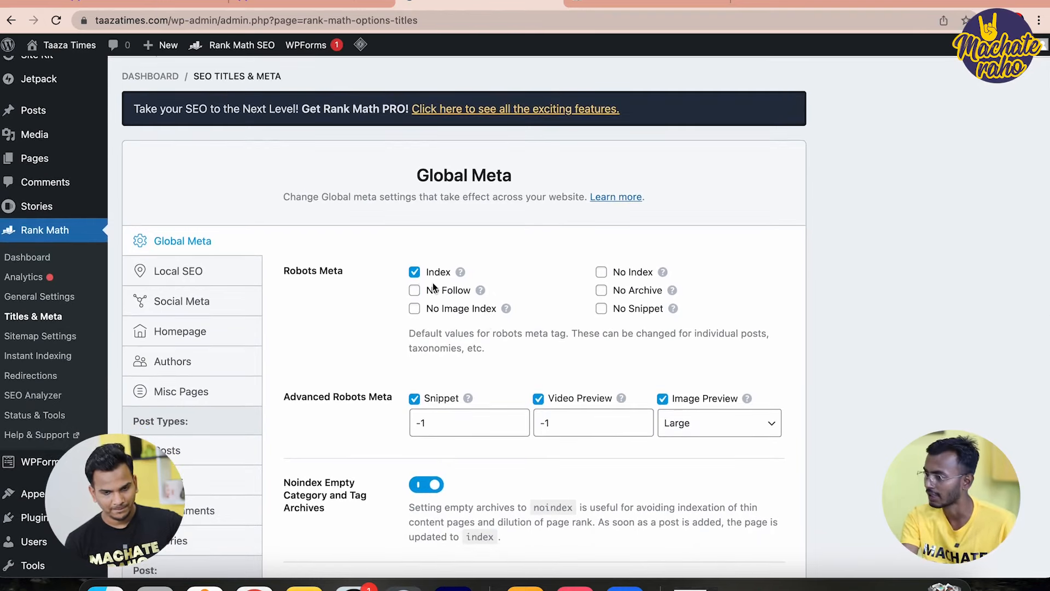
pyautogui.scroll(-2, 295, 325)
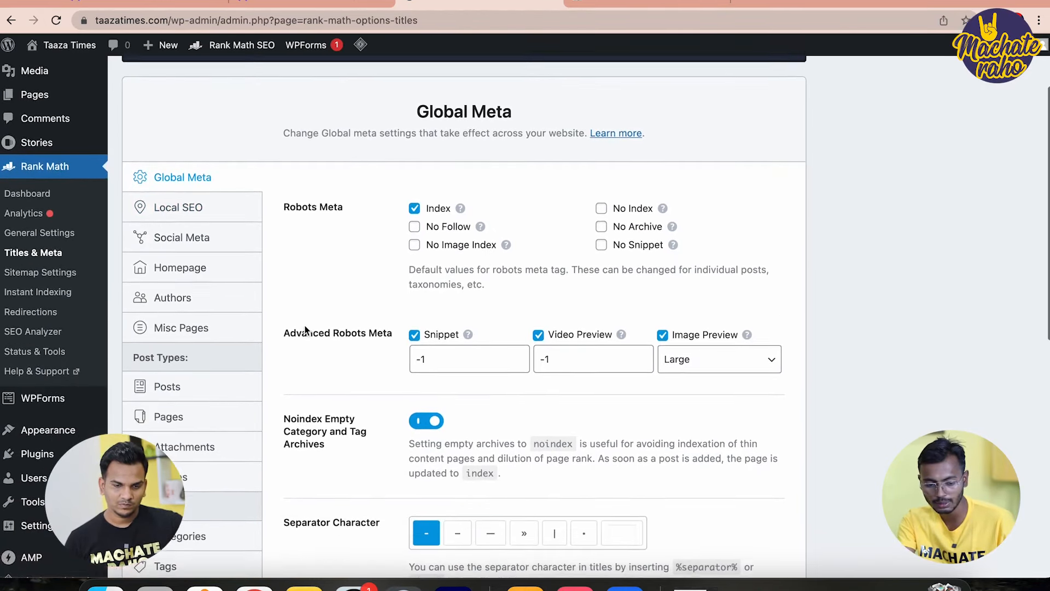
pyautogui.click(182, 263)
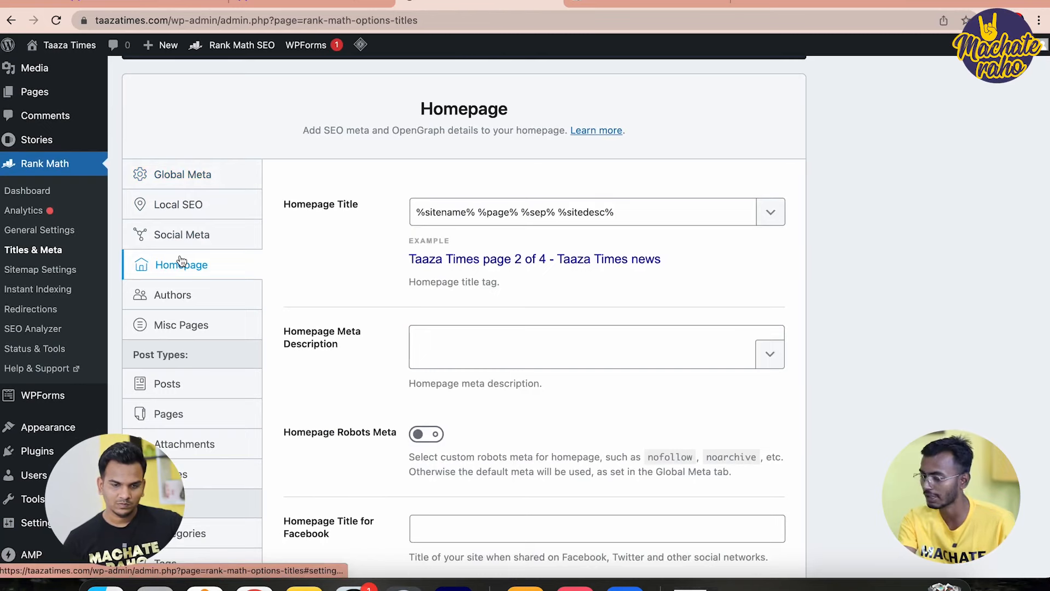
pyautogui.scroll(-5, 435, 306)
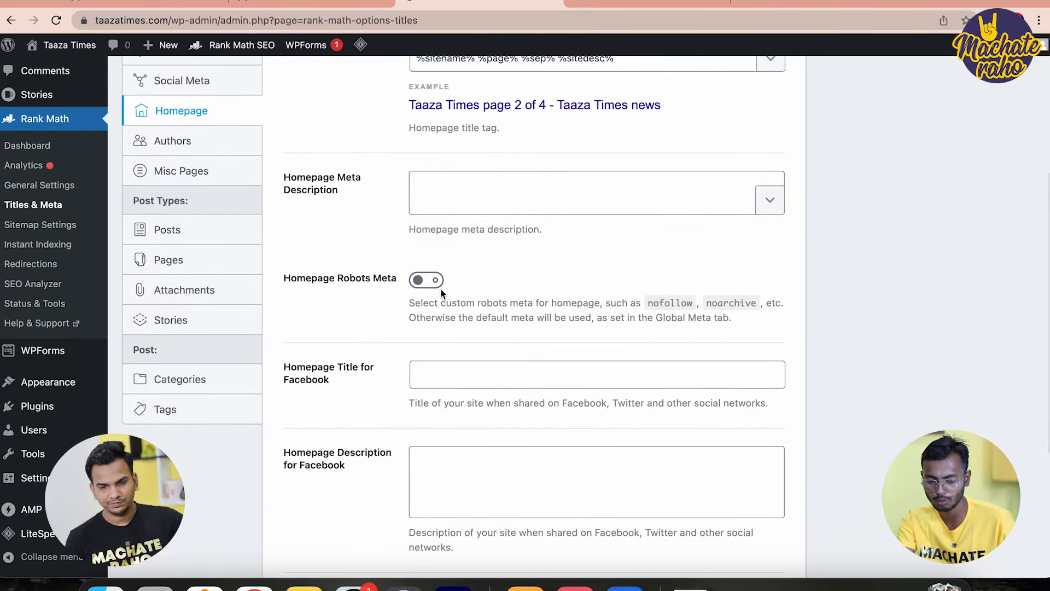
pyautogui.click(436, 285)
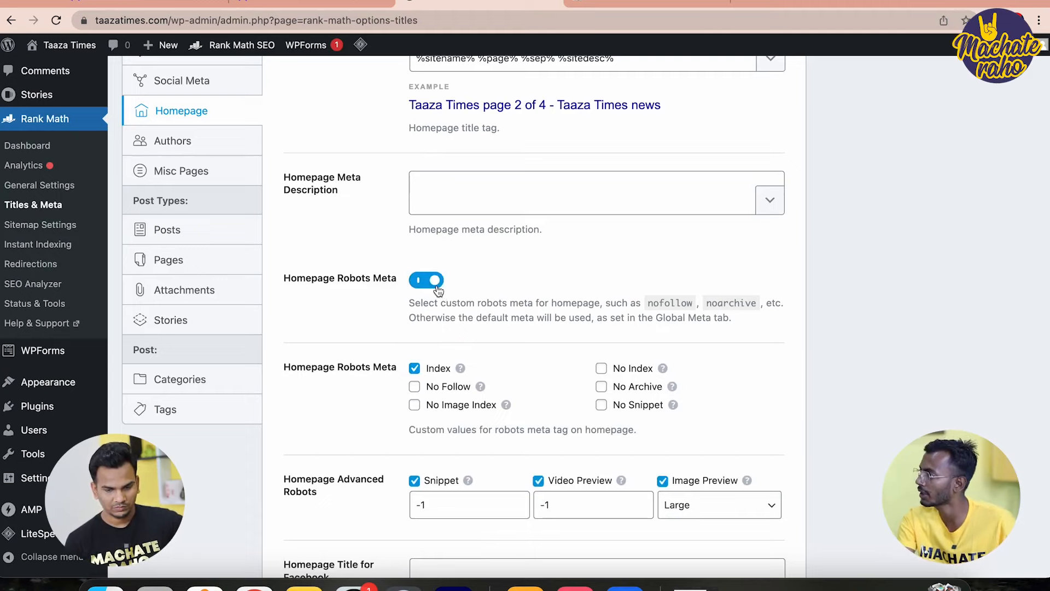
pyautogui.scroll(-8, 437, 288)
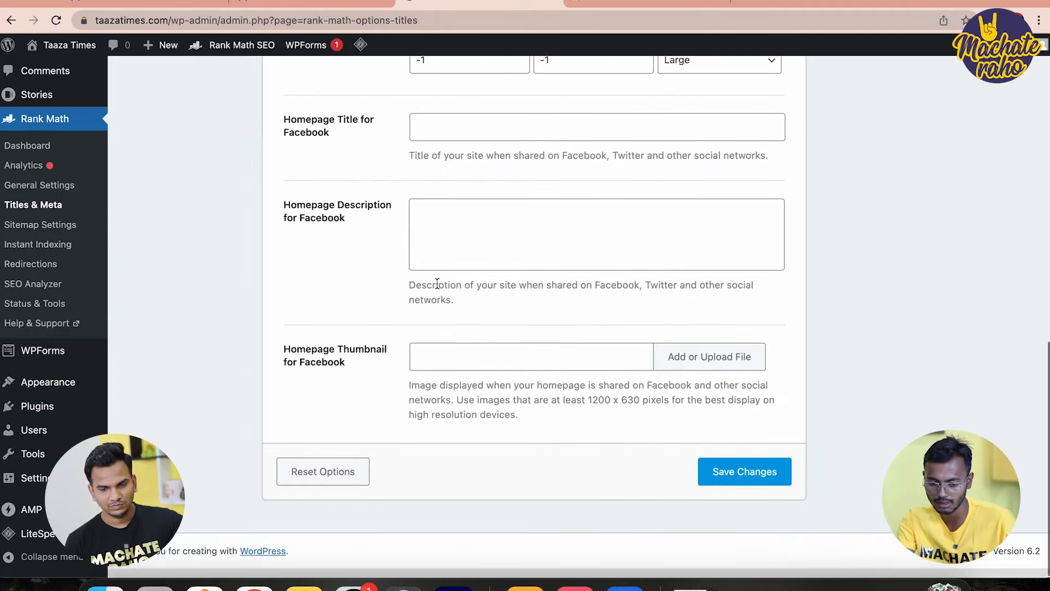
pyautogui.click(787, 486)
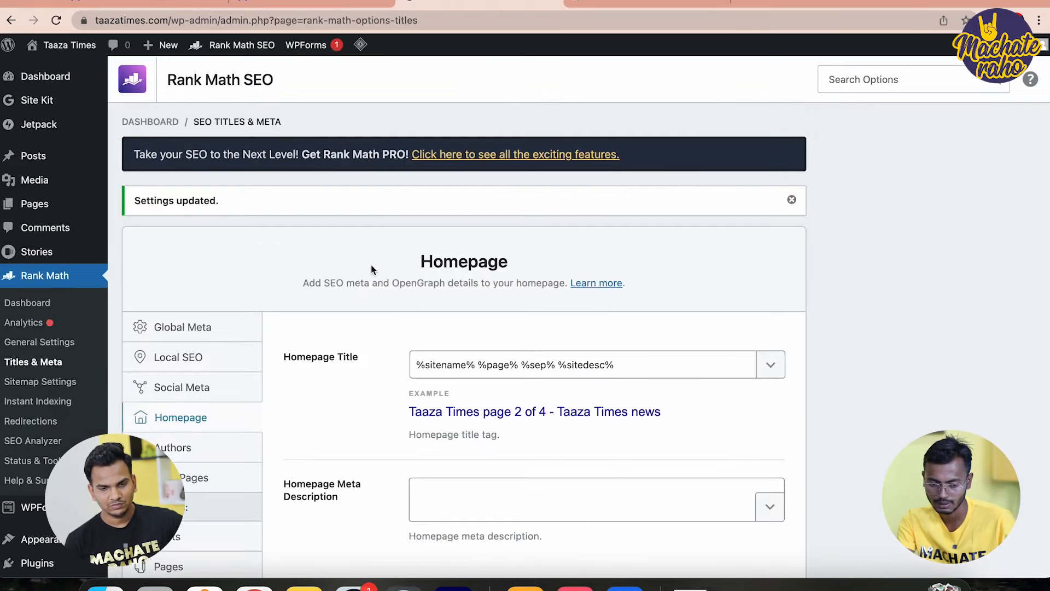
pyautogui.scroll(-2, 218, 383)
# Enable custom Post Robots Meta with Index under Posts and save the changes
pyautogui.click(186, 336)
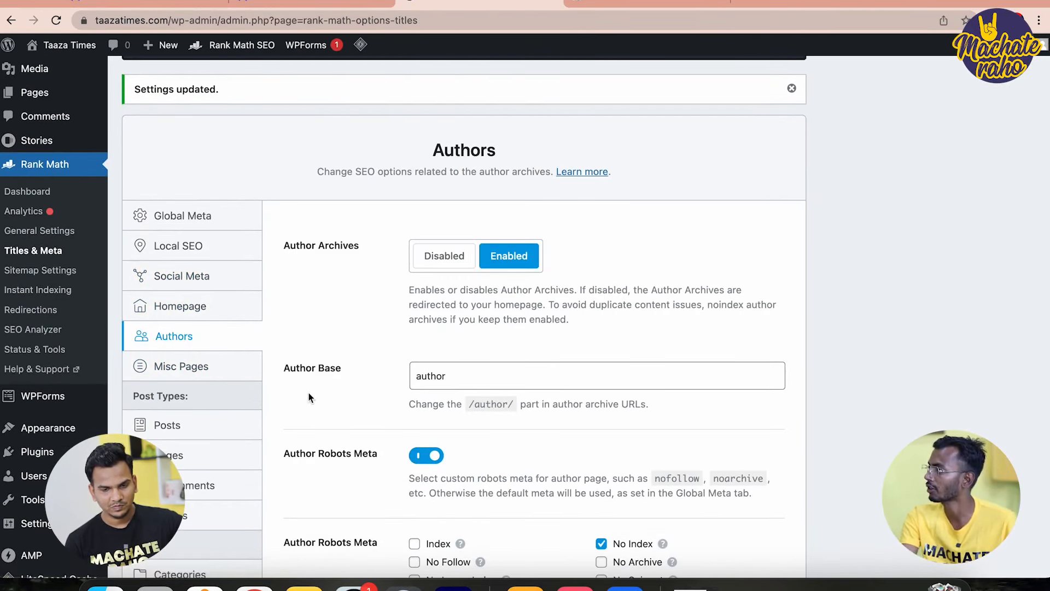
pyautogui.scroll(-2, 309, 398)
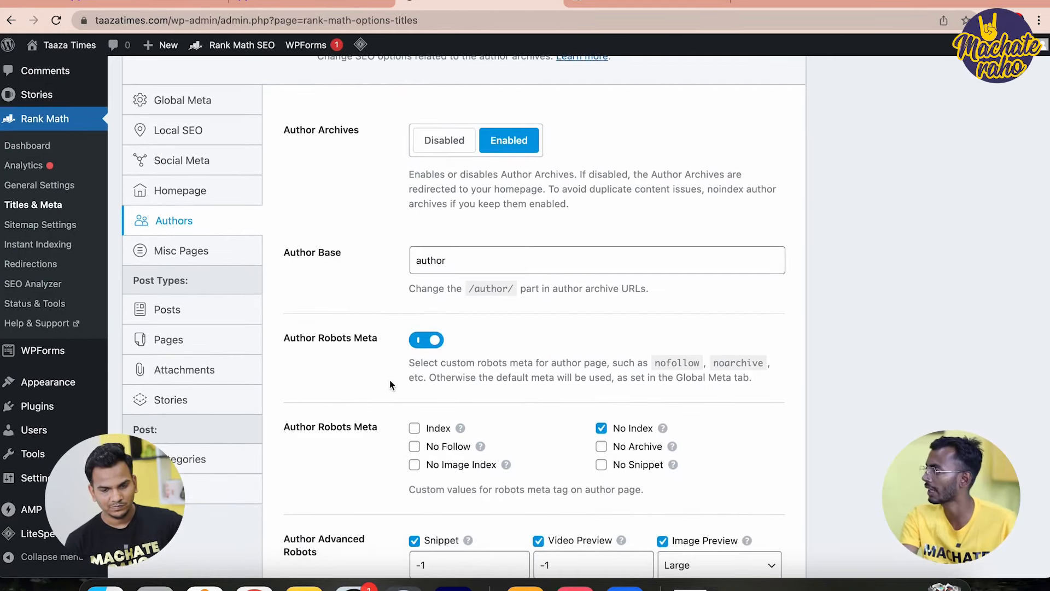
pyautogui.scroll(-3, 594, 444)
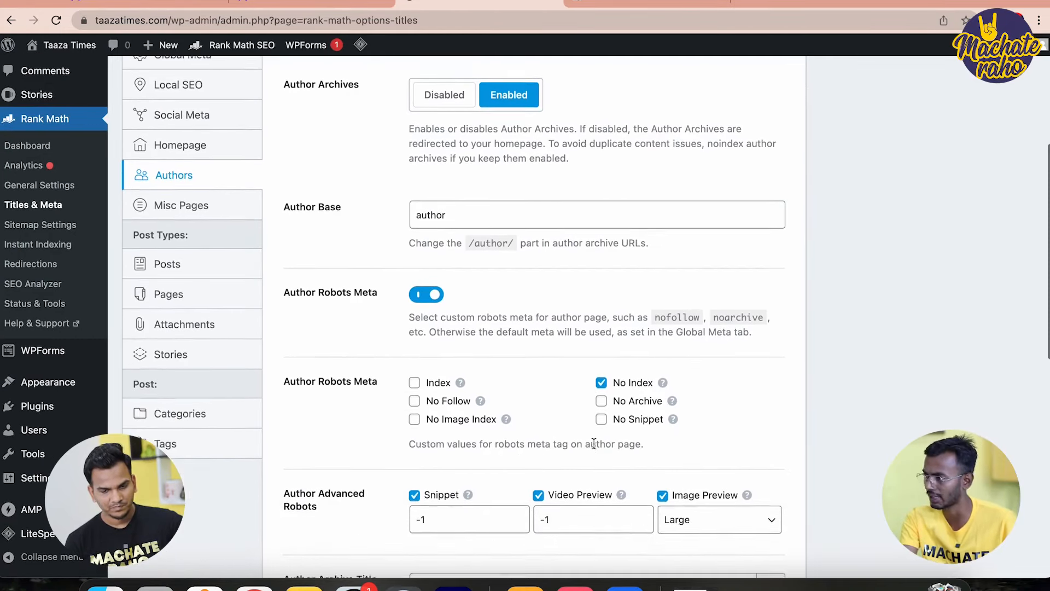
pyautogui.scroll(1, 594, 443)
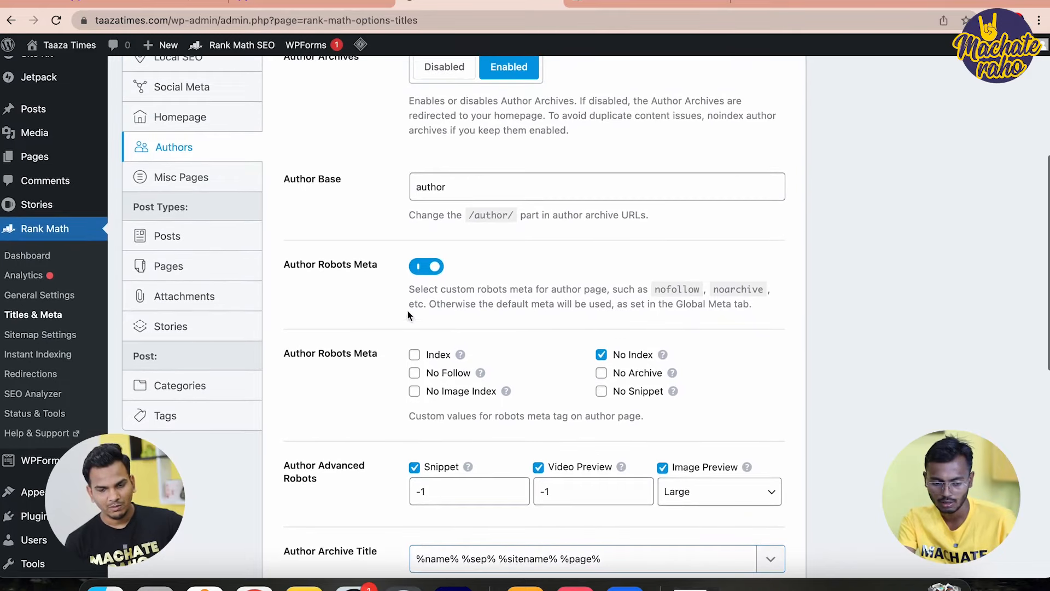
pyautogui.click(177, 235)
pyautogui.scroll(-10, 572, 380)
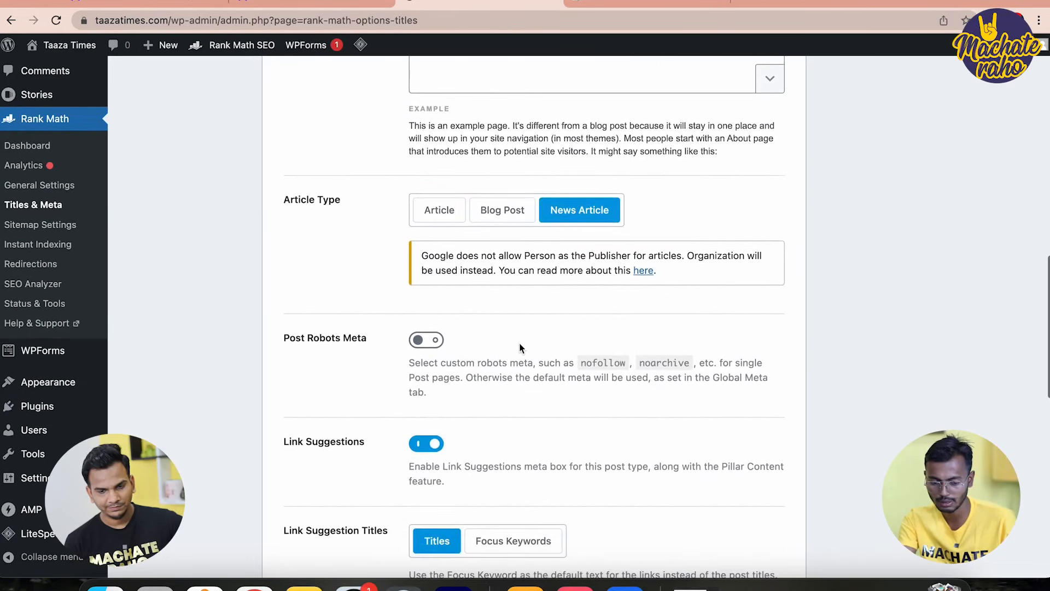
pyautogui.click(422, 342)
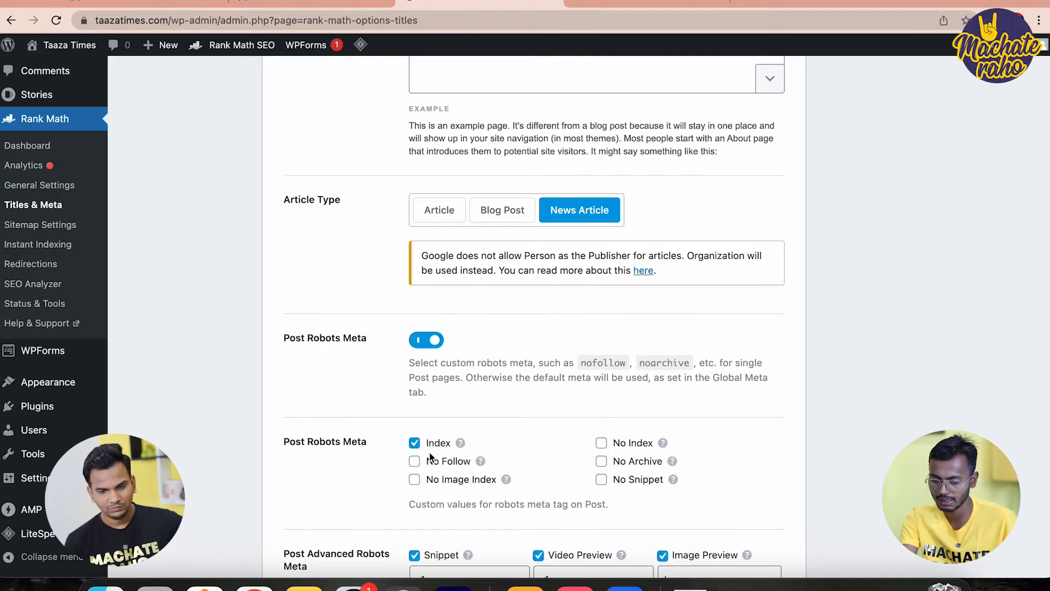
pyautogui.scroll(-15, 429, 452)
pyautogui.scroll(-4, 638, 438)
pyautogui.click(728, 500)
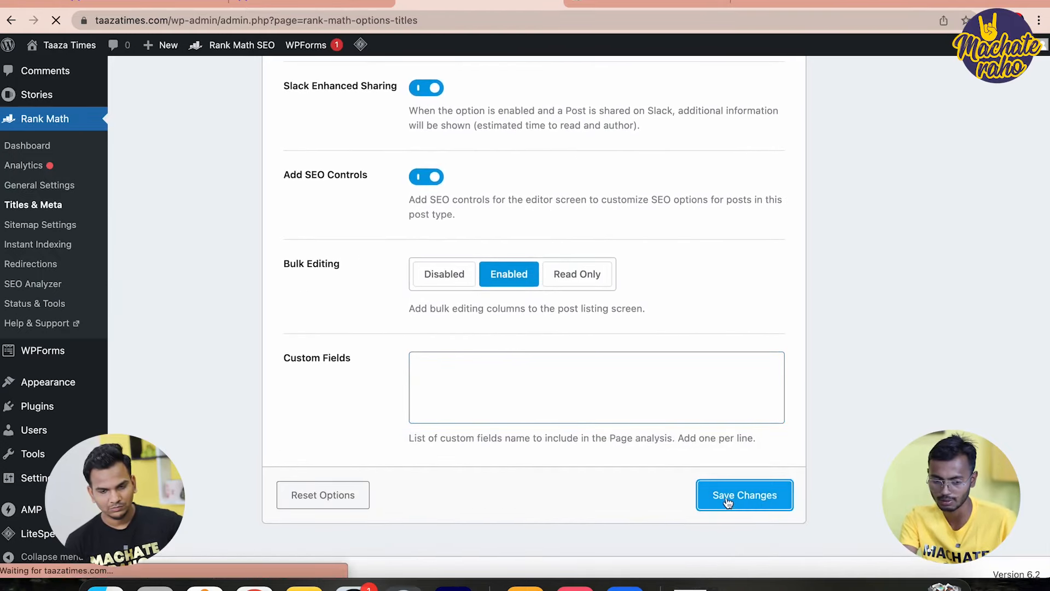
# Enable custom Page Robots Meta with Index under Pages and save the changes
pyautogui.scroll(-5, 582, 357)
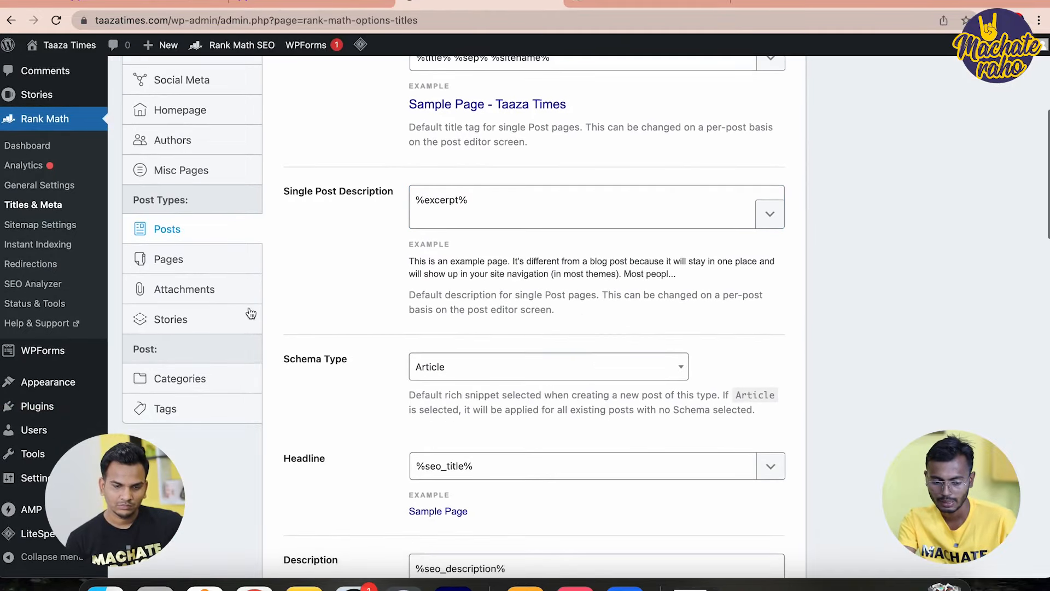
pyautogui.click(169, 258)
pyautogui.scroll(-2, 644, 490)
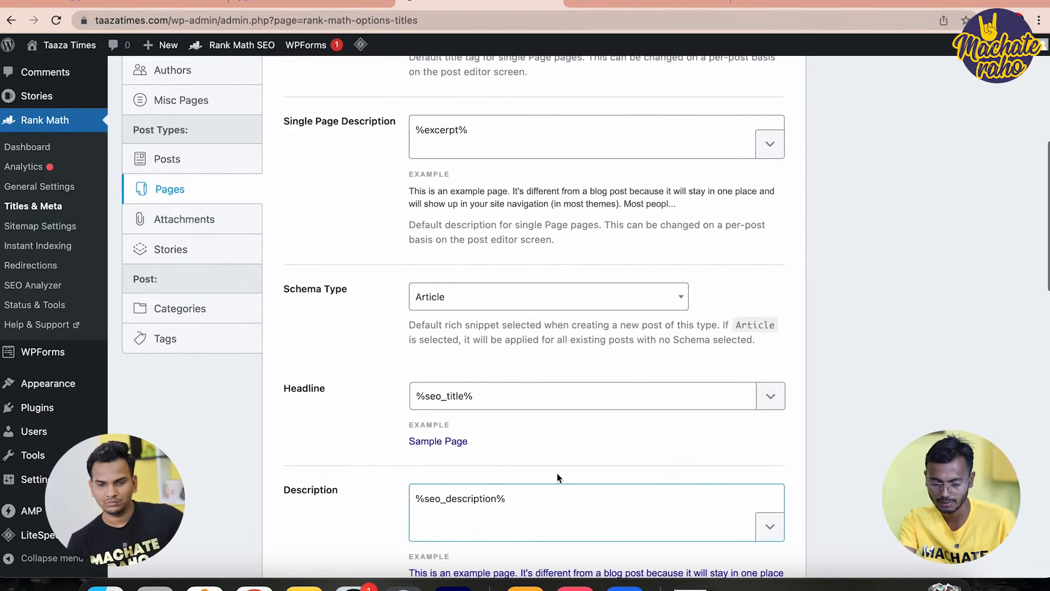
pyautogui.scroll(-10, 557, 473)
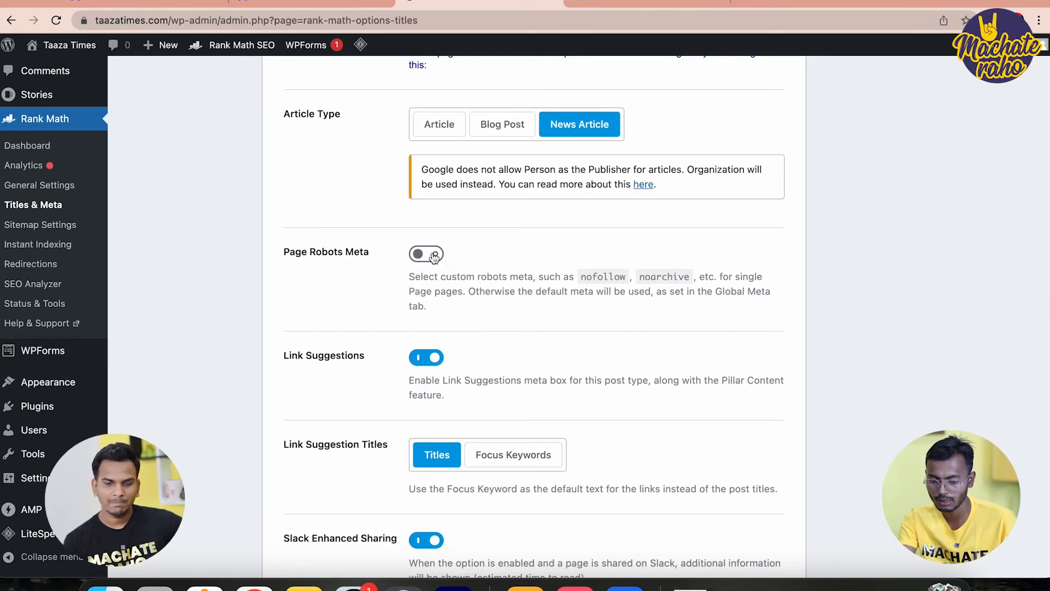
pyautogui.click(434, 254)
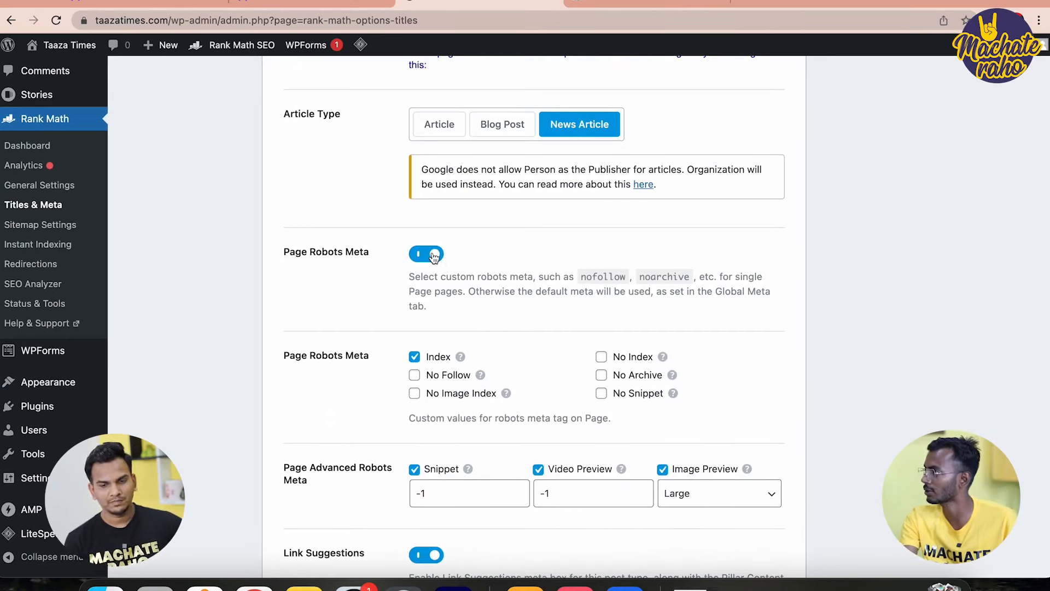
pyautogui.scroll(-15, 392, 195)
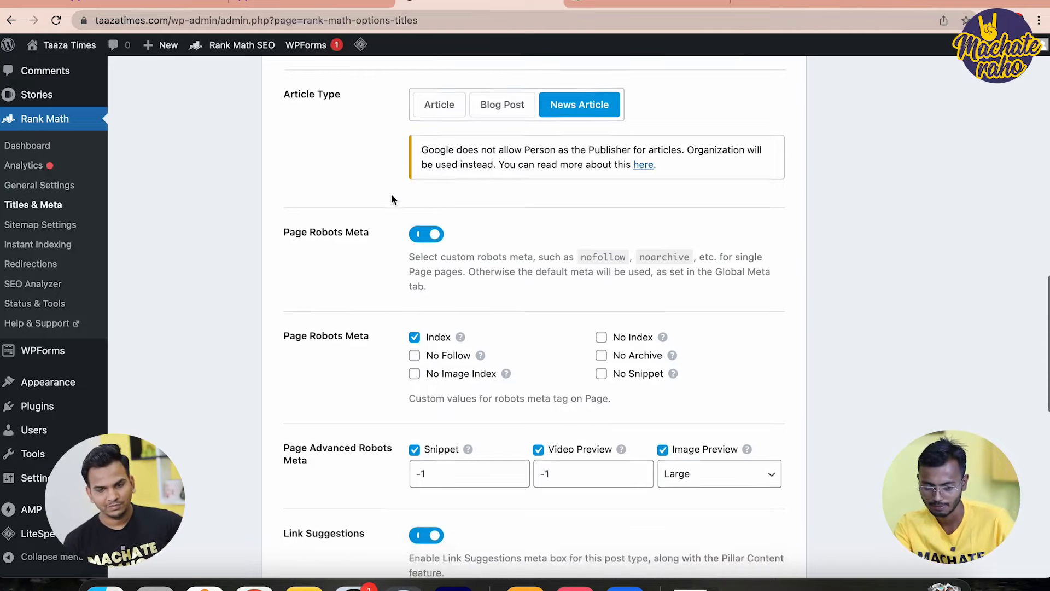
pyautogui.click(752, 483)
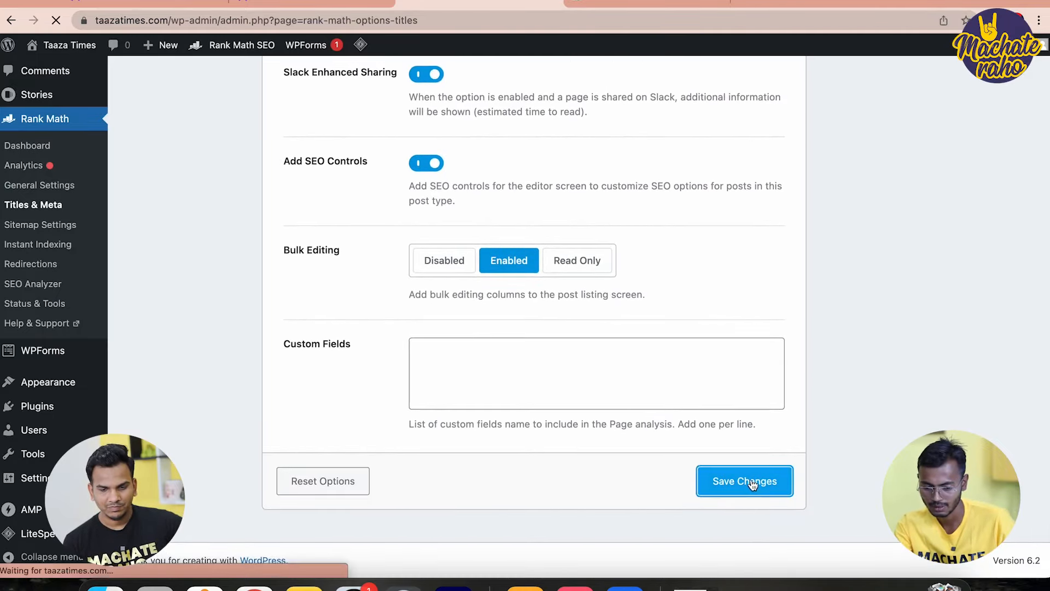
pyautogui.scroll(-4, 407, 232)
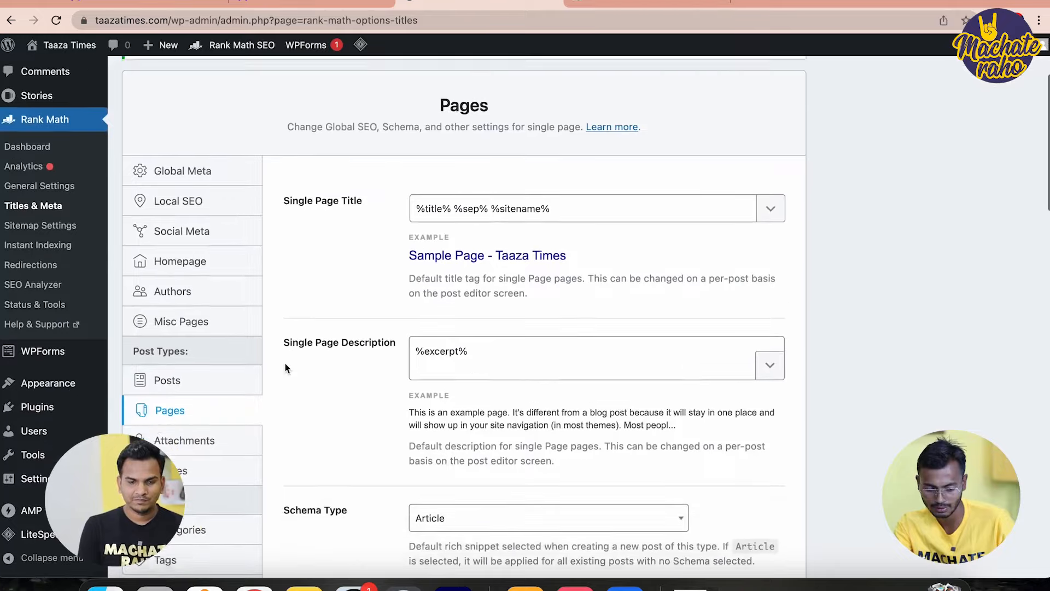
pyautogui.click(212, 343)
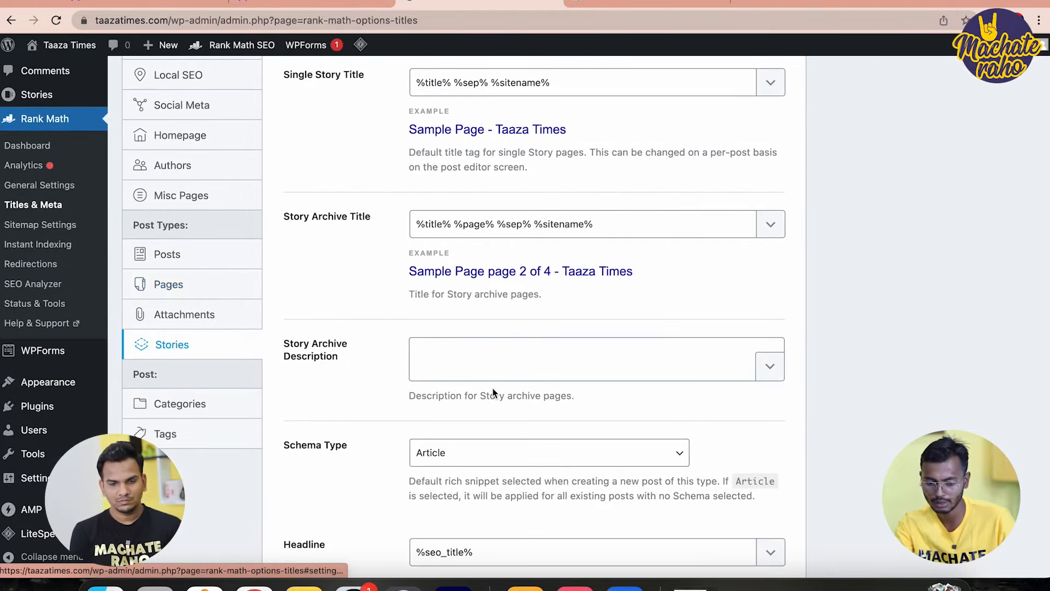
# Turn on Story Robots Meta and save, then switch on Category Archives Robots Meta
pyautogui.scroll(-3, 492, 390)
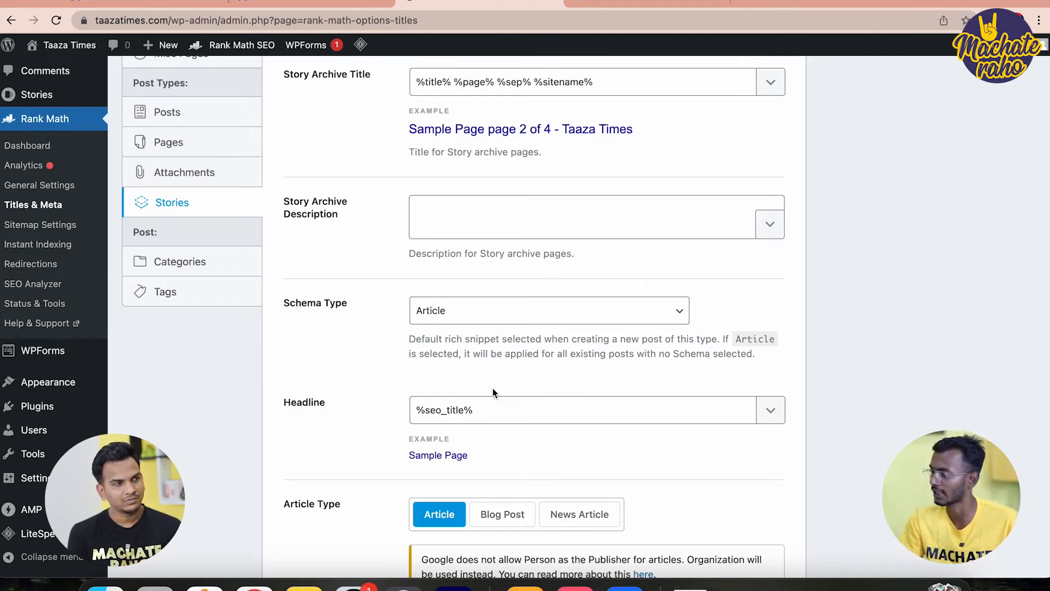
pyautogui.scroll(-7, 492, 388)
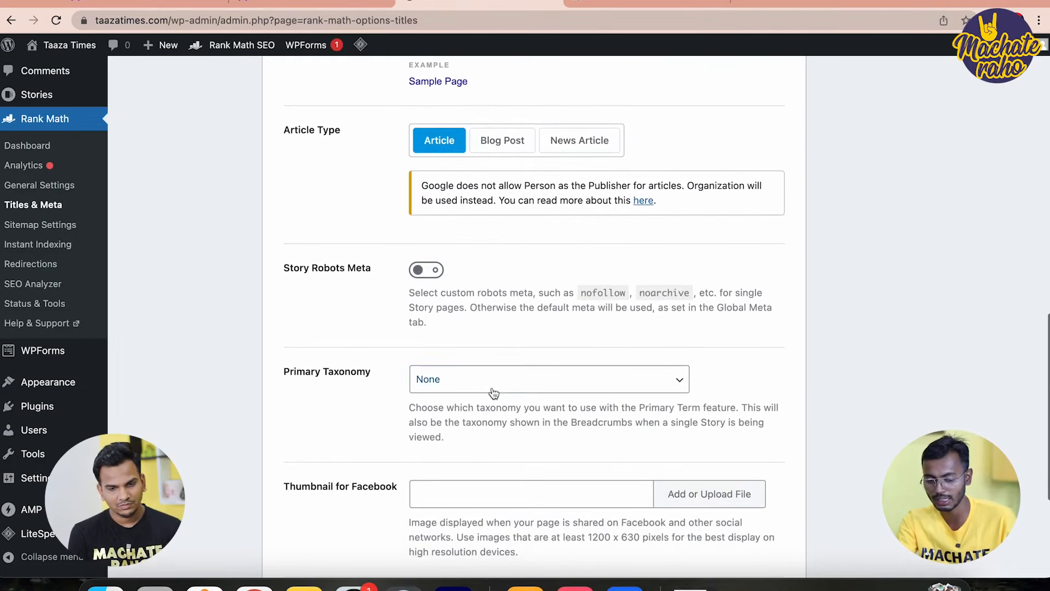
pyautogui.click(416, 268)
pyautogui.scroll(-6, 506, 448)
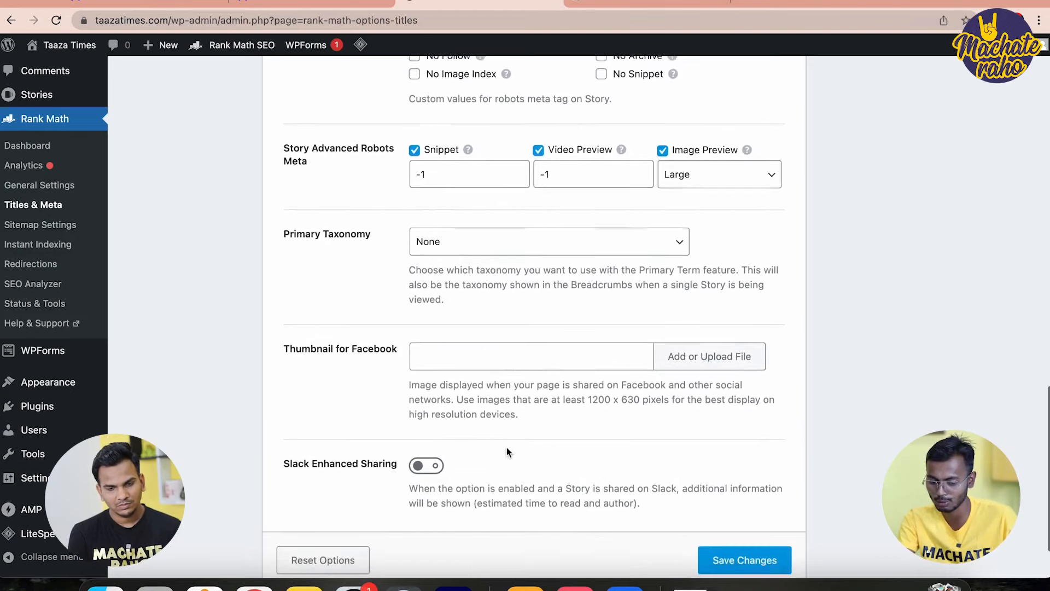
pyautogui.click(726, 556)
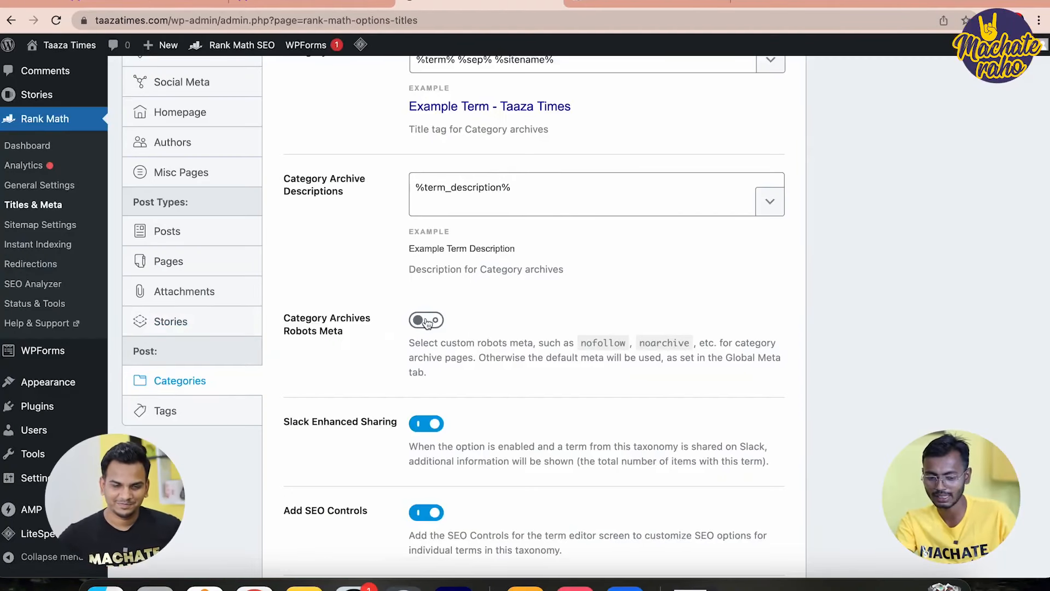
pyautogui.click(427, 321)
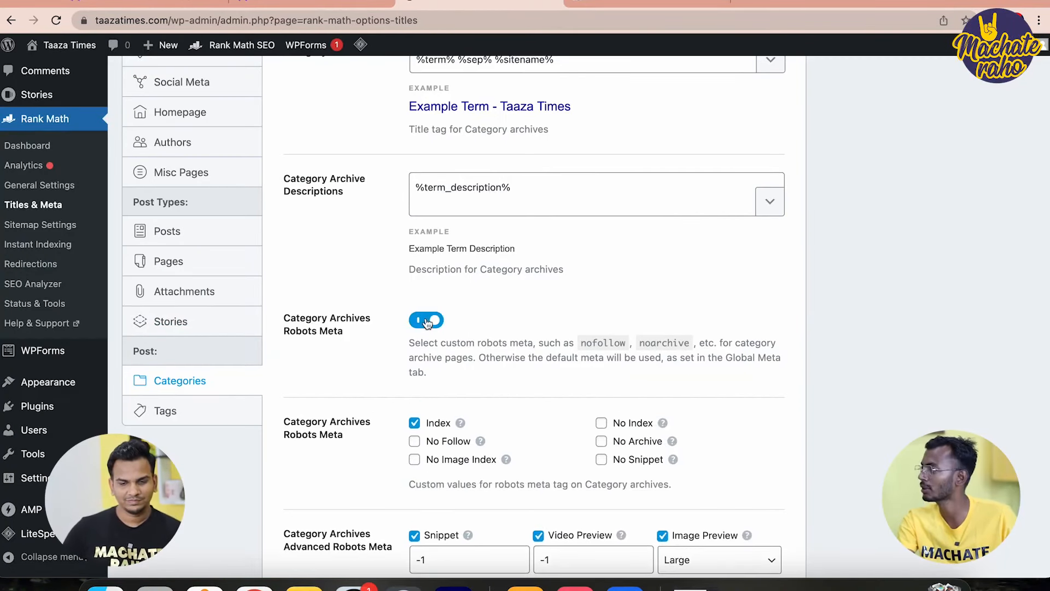
pyautogui.scroll(-3, 427, 322)
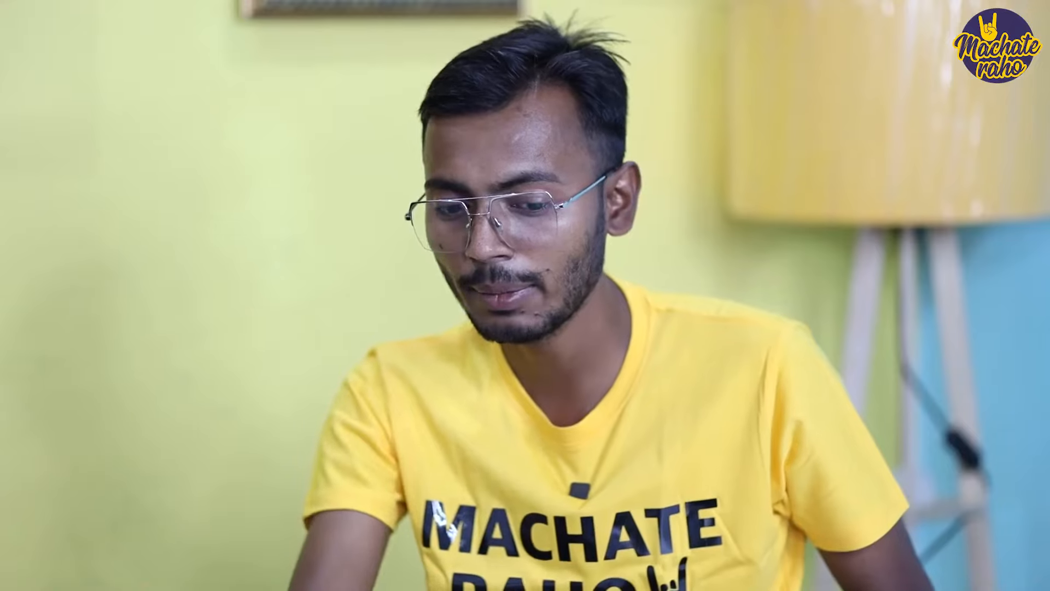
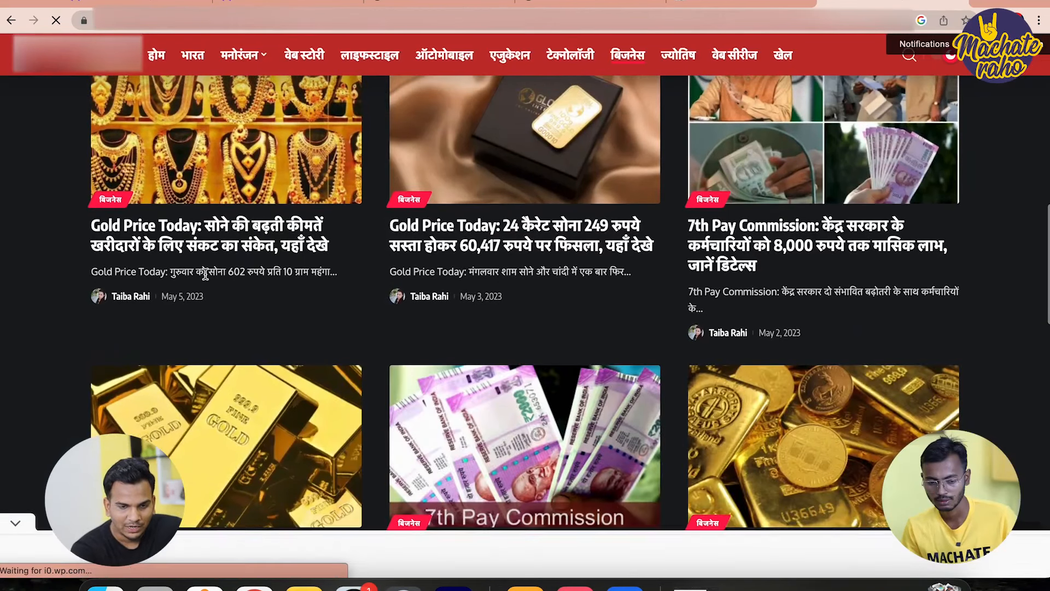
# Open the first Gold Price Today article, dismiss its ad and select the headline
pyautogui.click(179, 246)
pyautogui.click(565, 369)
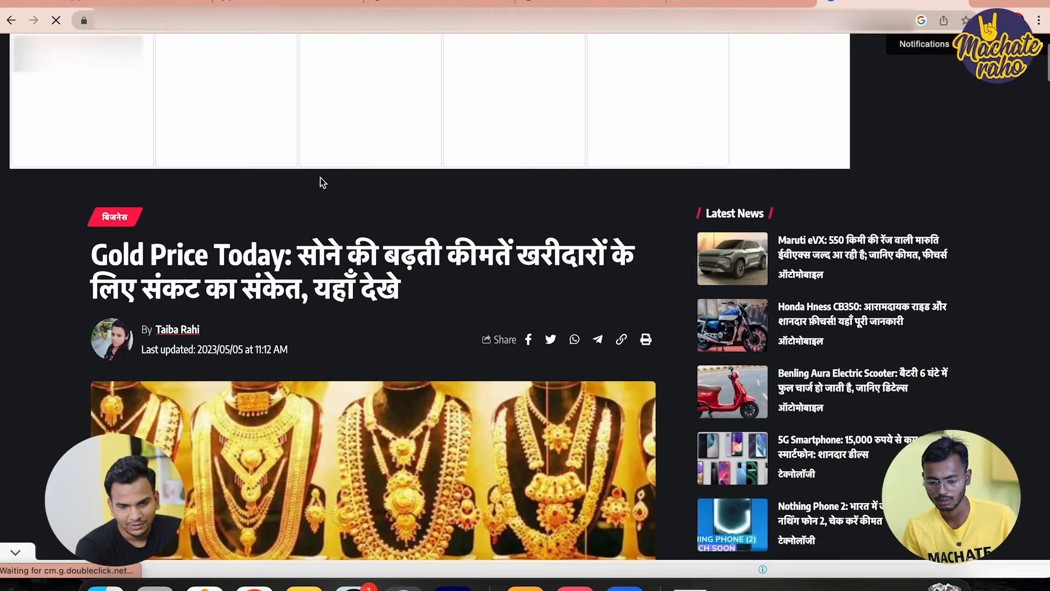
pyautogui.moveTo(92, 253); pyautogui.dragTo(457, 288)
pyautogui.press('super+c')
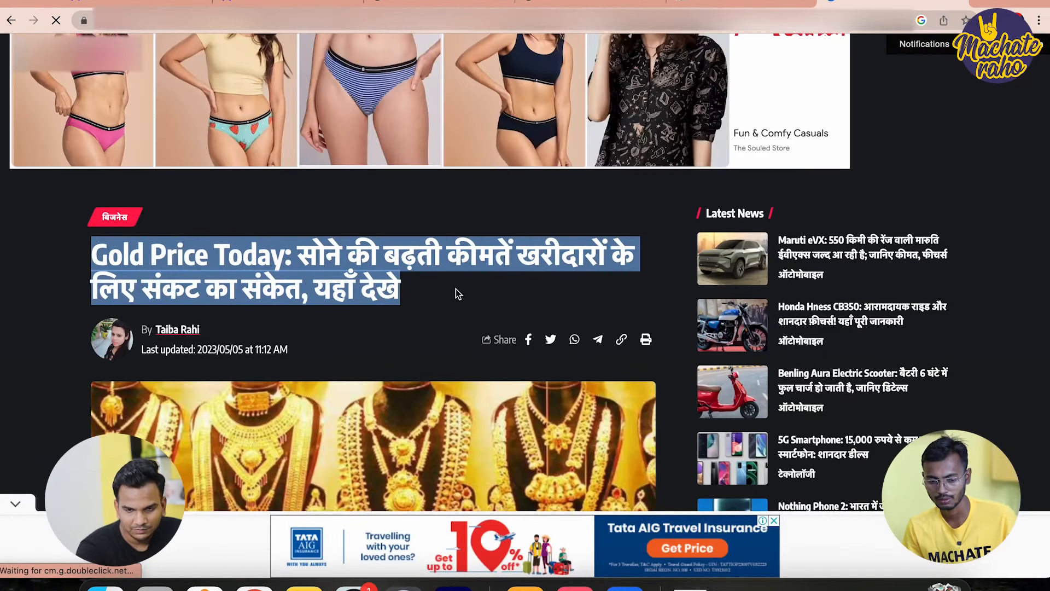
# Paste the 'Gold Price Today' headline as the new WordPress post's title
pyautogui.click(443, 3)
pyautogui.click(327, 102)
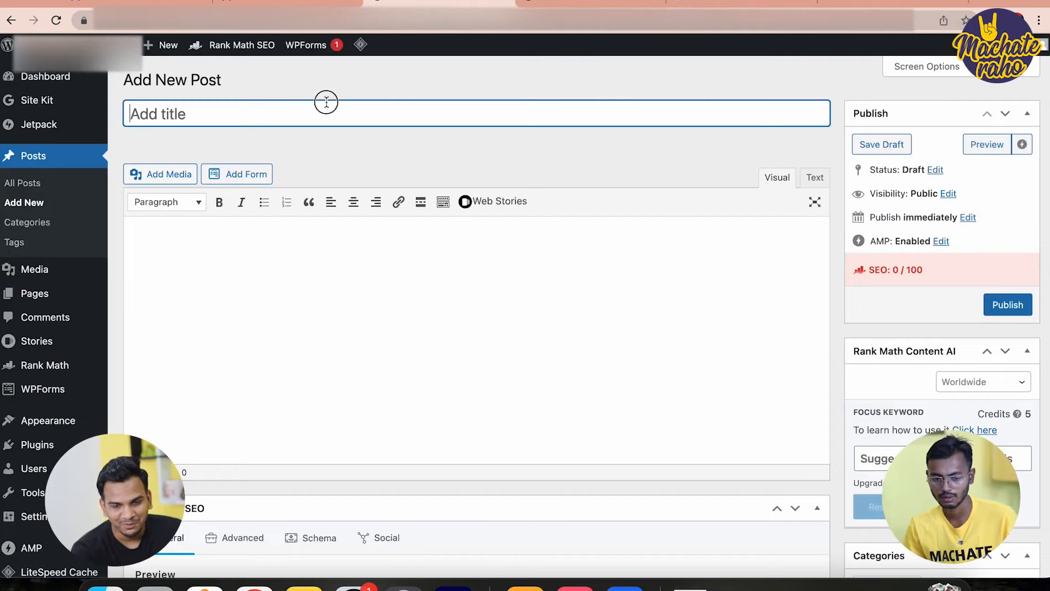
pyautogui.press('super+v')
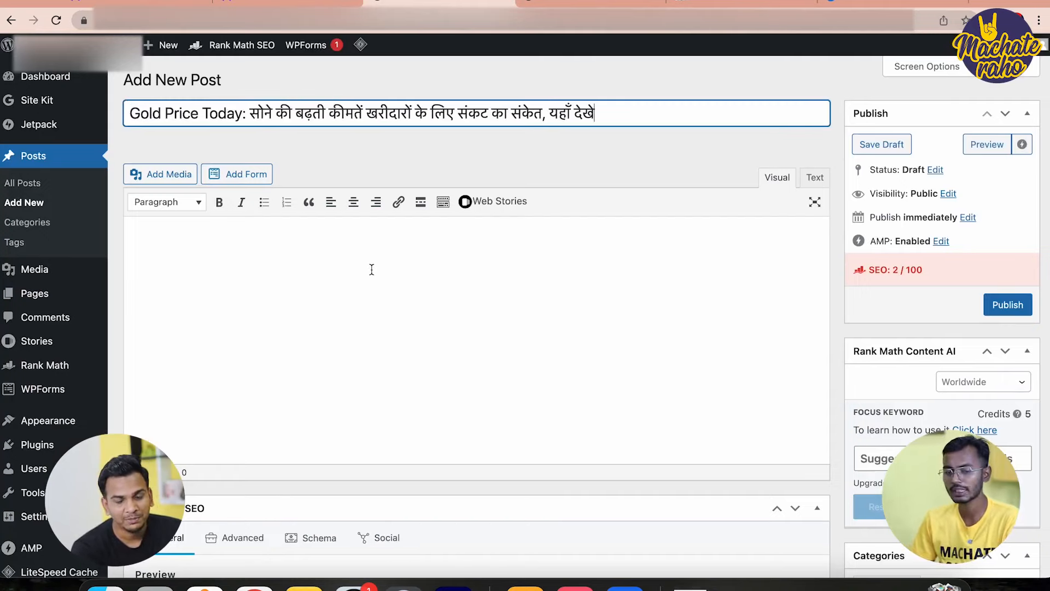
pyautogui.click(371, 269)
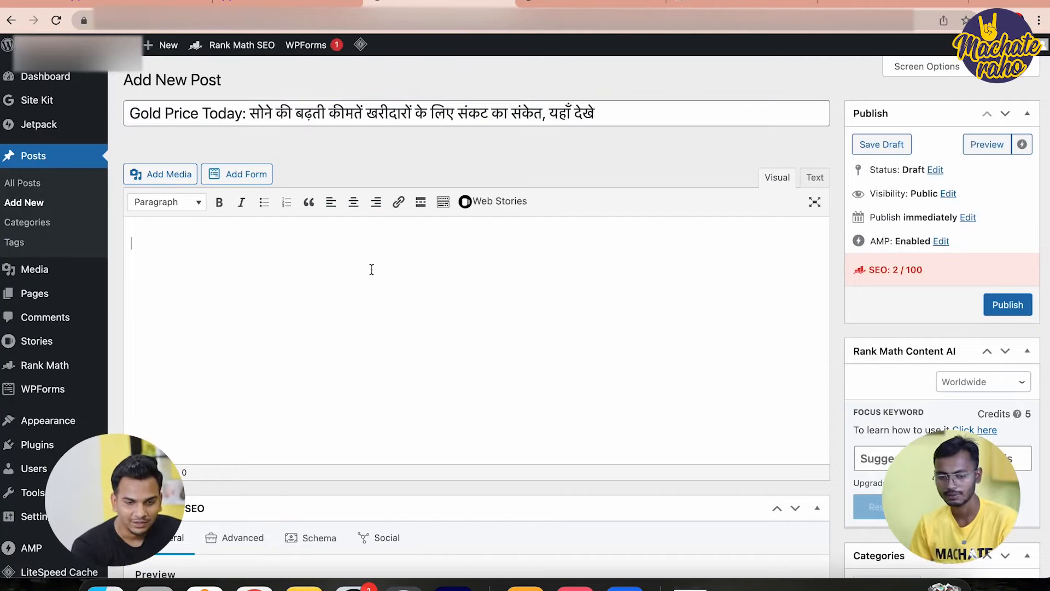
pyautogui.click(886, 3)
# Paste the article's opening Gold Price Today paragraph into the post body, followed by a new line
pyautogui.scroll(-15, 295, 469)
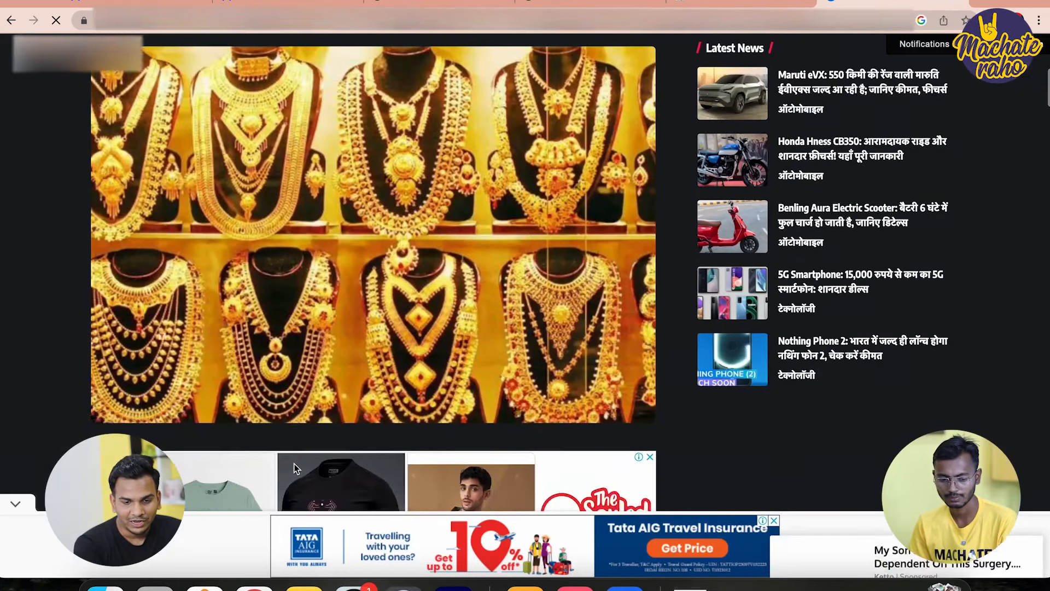
pyautogui.scroll(6, 294, 464)
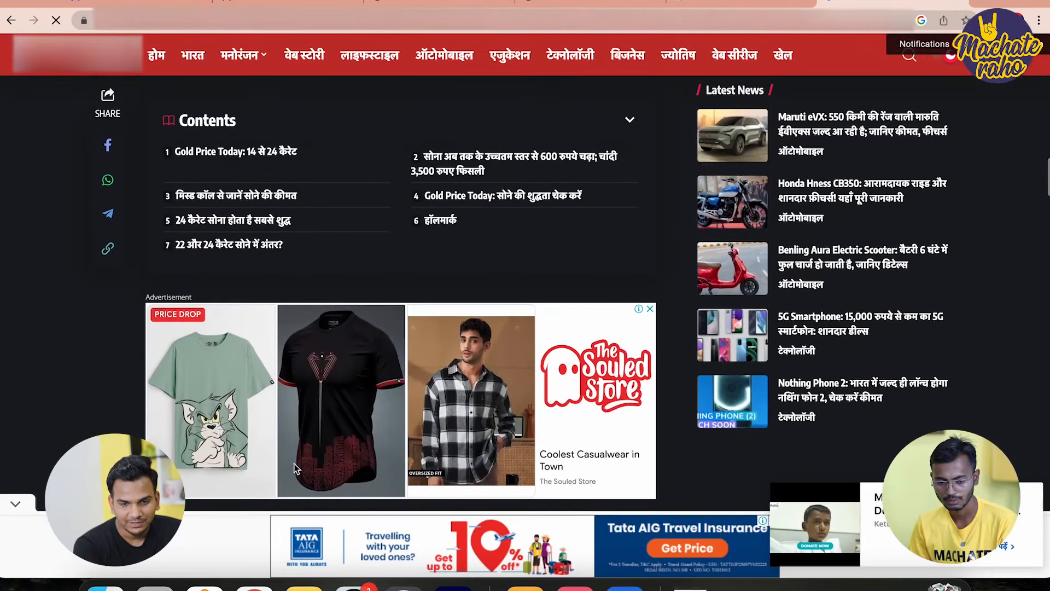
pyautogui.moveTo(146, 166); pyautogui.dragTo(607, 223)
pyautogui.hotkey('ctrl', 'c')
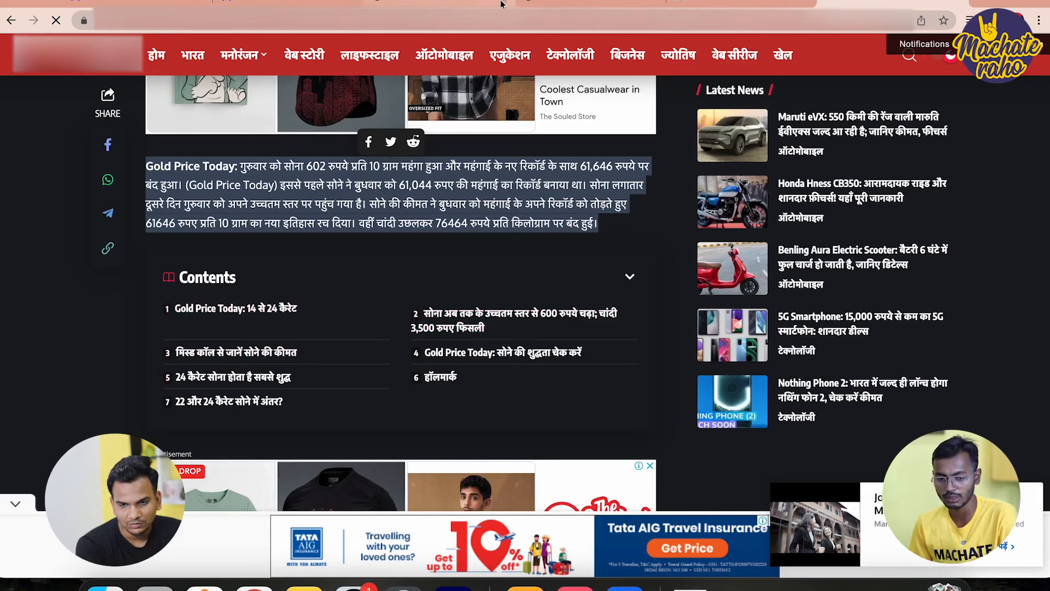
pyautogui.click(451, 5)
pyautogui.hotkey('ctrl', 'v')
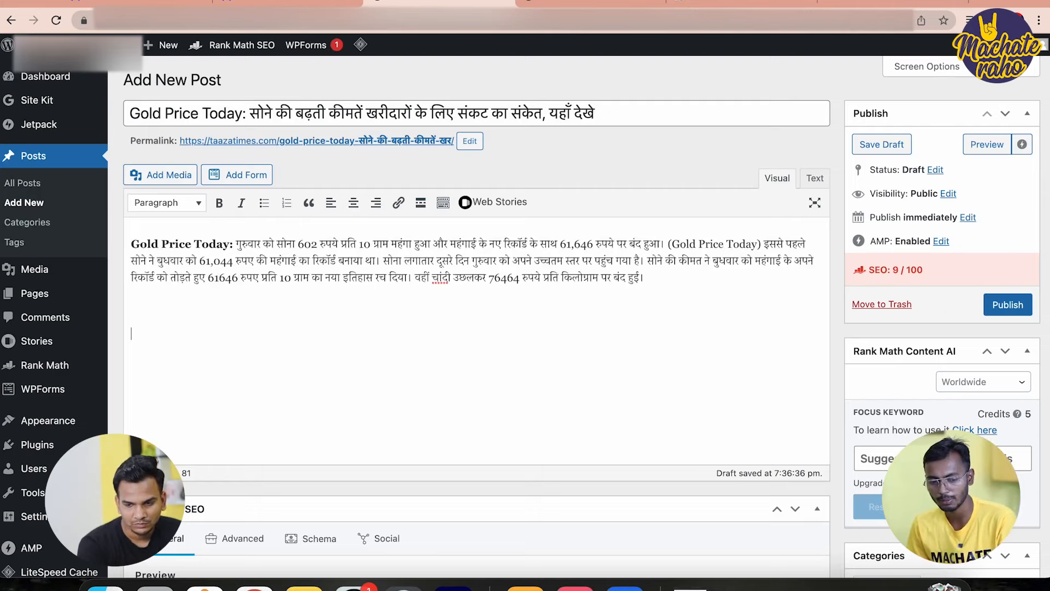
pyautogui.press('Return')
pyautogui.press('Return')
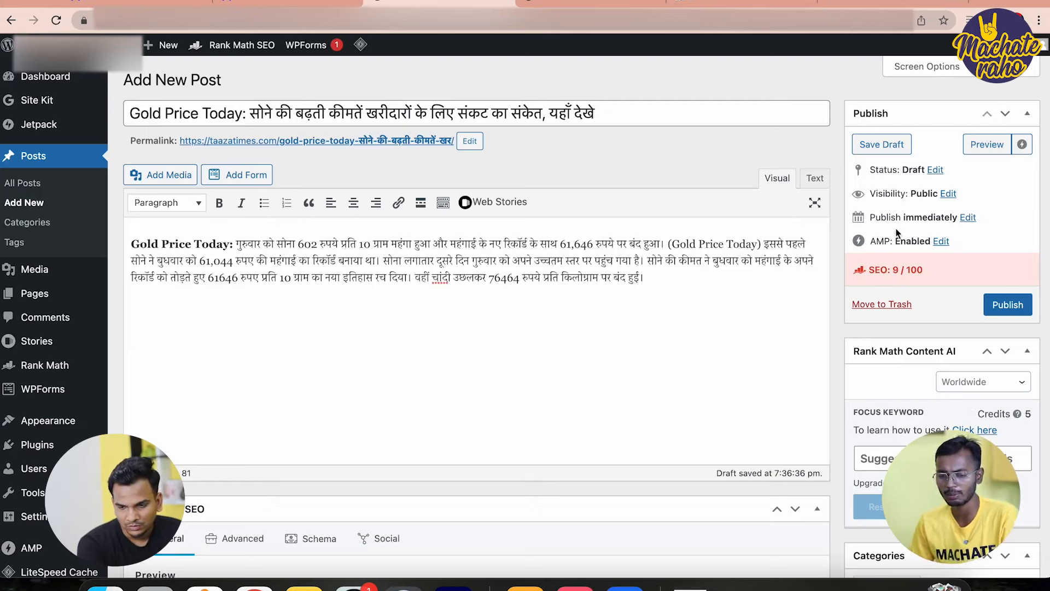
pyautogui.click(897, 4)
pyautogui.scroll(-10, 484, 240)
pyautogui.scroll(10, 484, 240)
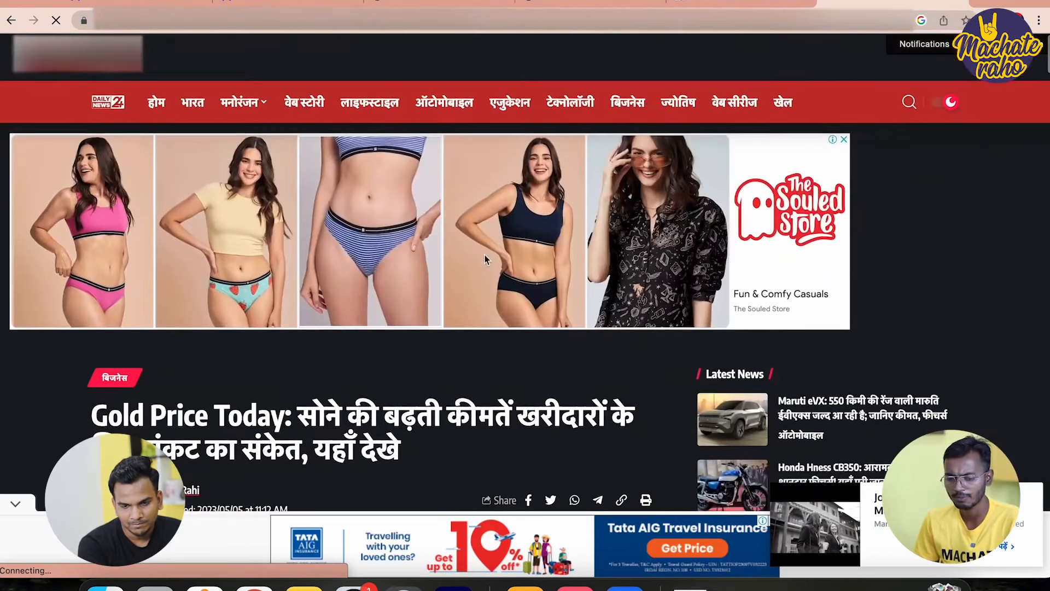
# Save the article's gold jewellery image to the Downloads folder
pyautogui.scroll(-5, 483, 240)
pyautogui.rightClick(487, 254)
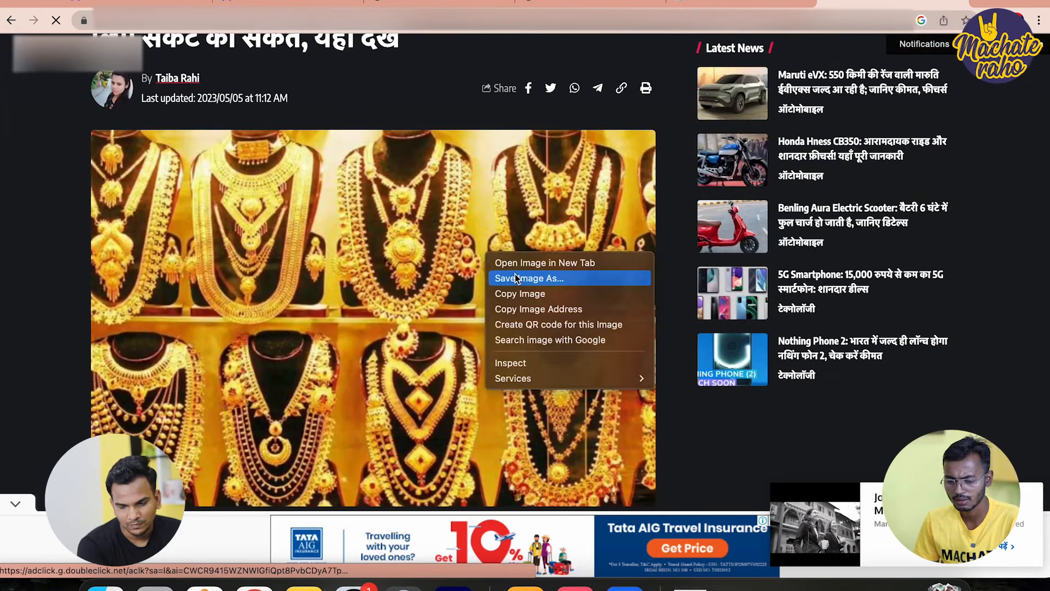
pyautogui.click(513, 276)
pyautogui.press('Return')
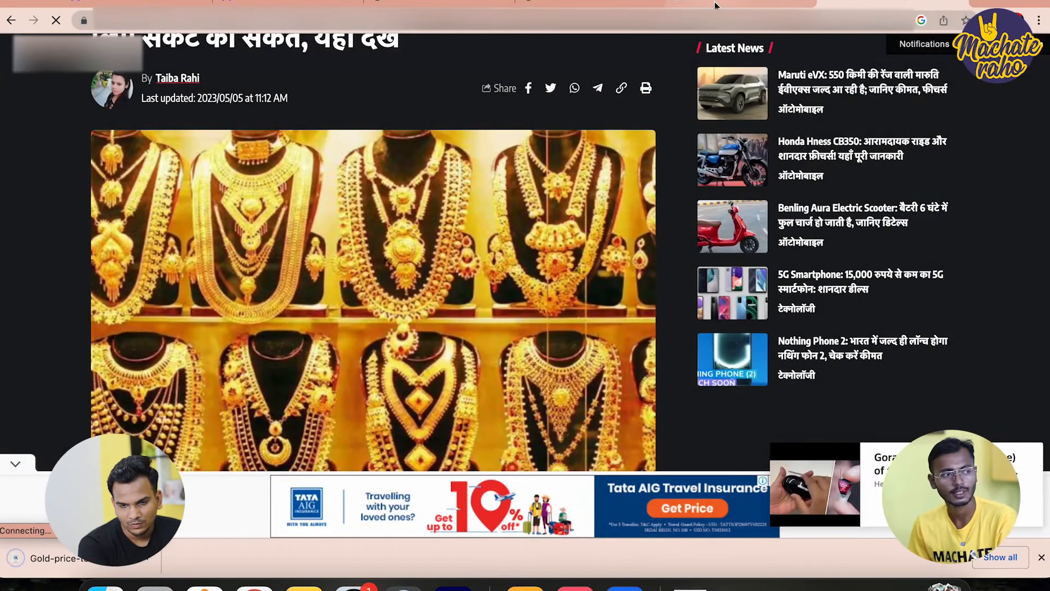
pyautogui.scroll(-3, 458, 338)
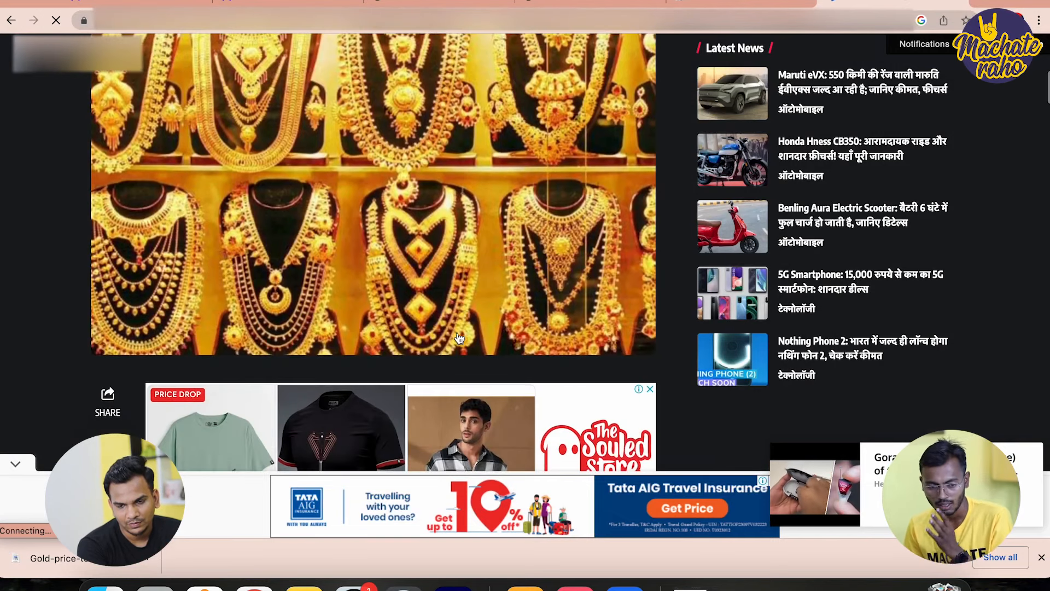
pyautogui.click(426, 3)
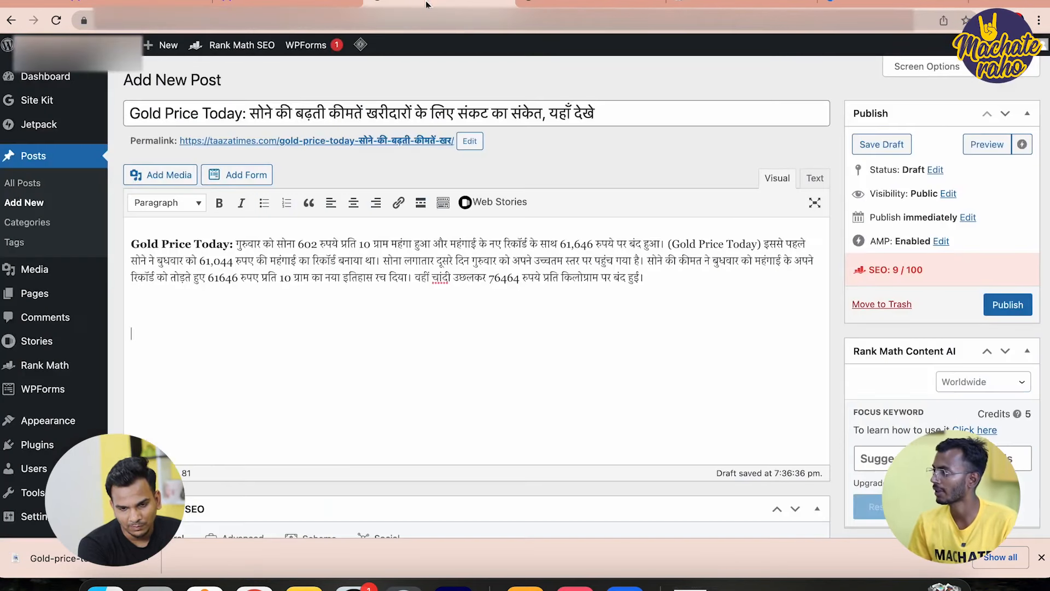
# Upload Gold-price-today-2.webp, insert it below the paragraph and centre-align it
pyautogui.moveTo(47, 556); pyautogui.dragTo(198, 391)
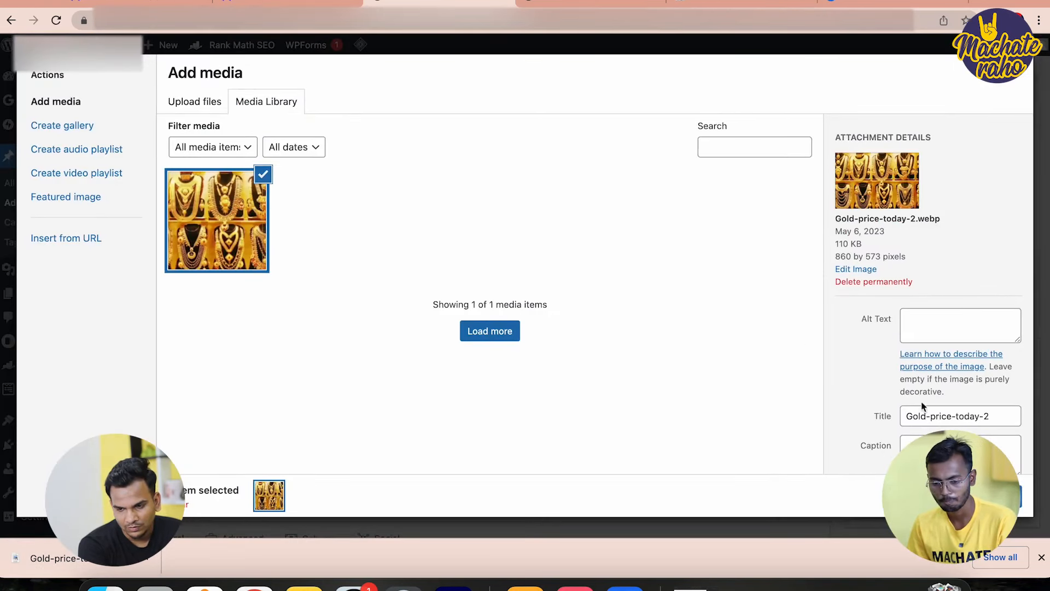
pyautogui.click(978, 495)
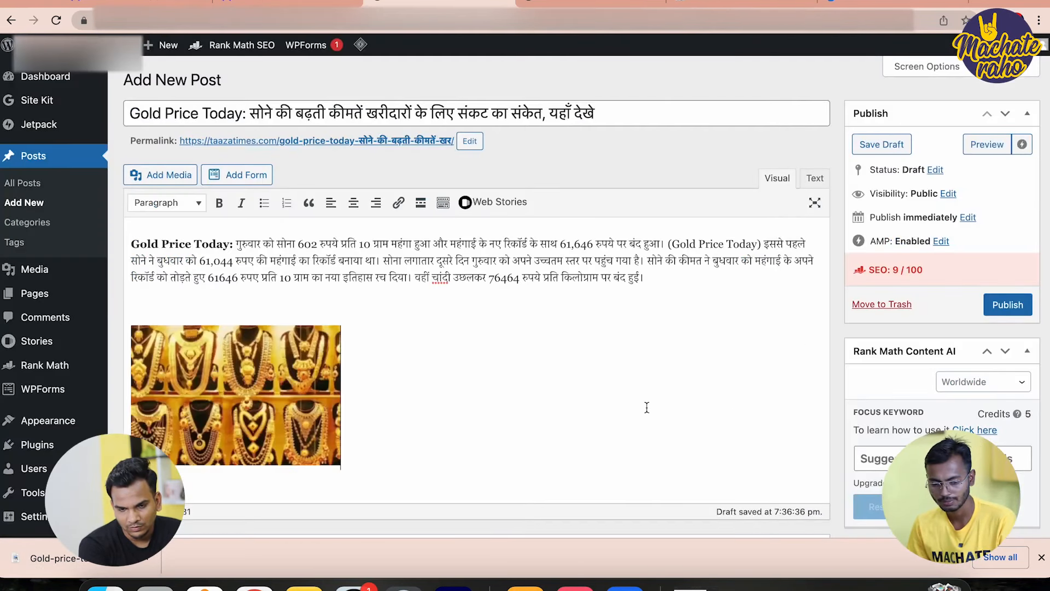
pyautogui.click(275, 406)
pyautogui.click(202, 304)
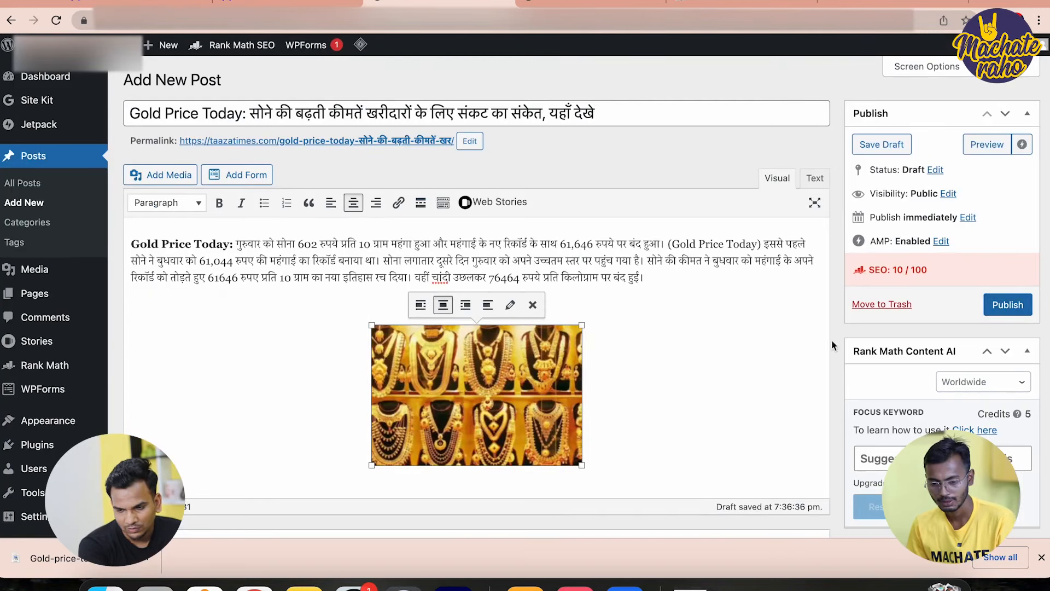
# Choose Gold-price-today-2.webp from the Media Library as the post's featured image
pyautogui.scroll(-1, 963, 354)
pyautogui.scroll(-9, 964, 354)
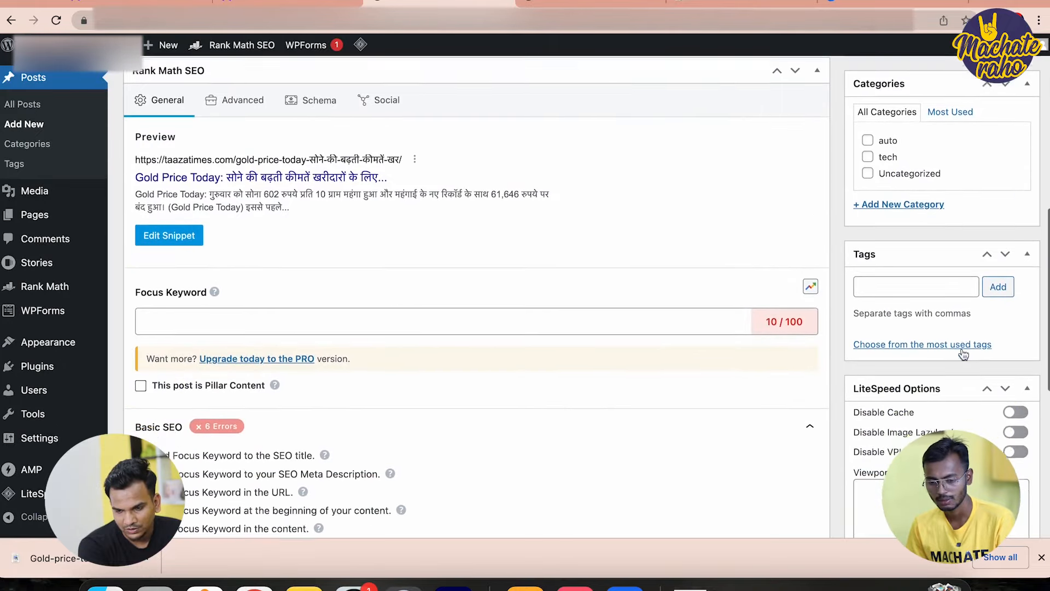
pyautogui.scroll(-3, 962, 349)
pyautogui.scroll(10, 962, 350)
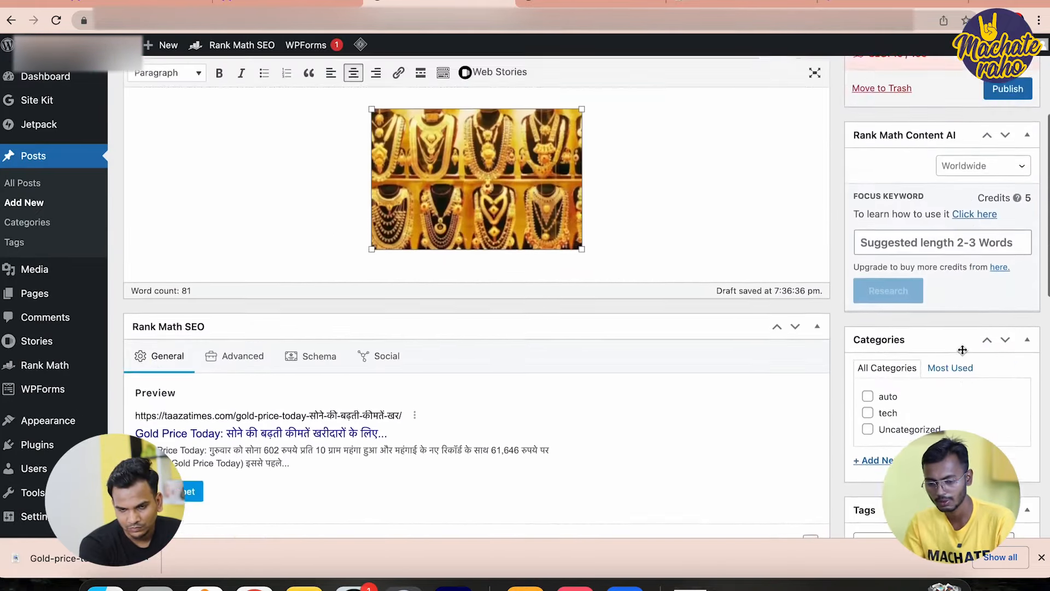
pyautogui.scroll(-8, 964, 353)
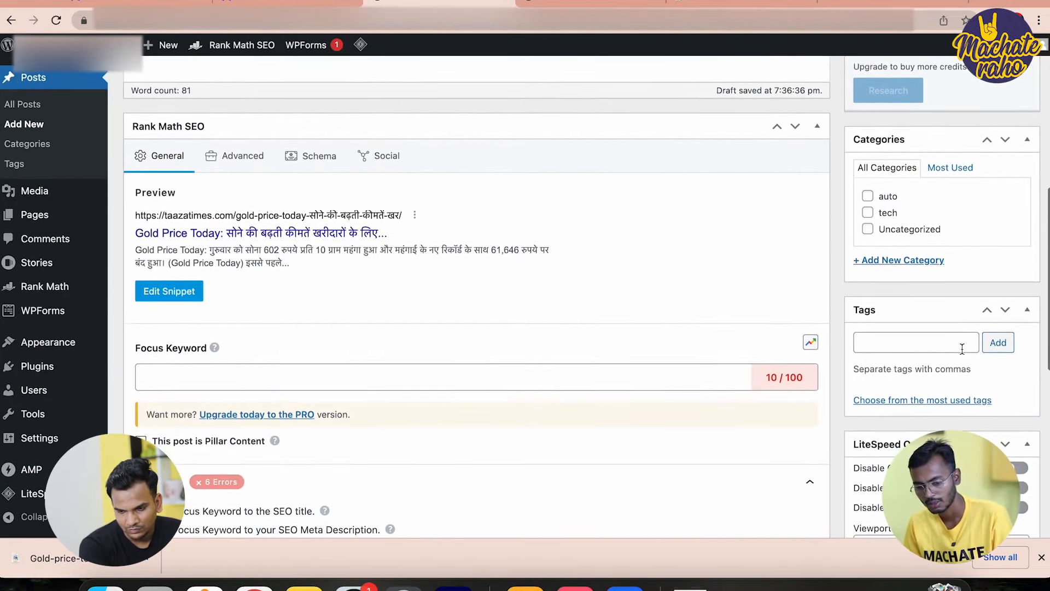
pyautogui.scroll(-1, 963, 348)
pyautogui.scroll(1, 963, 350)
pyautogui.scroll(-5, 963, 353)
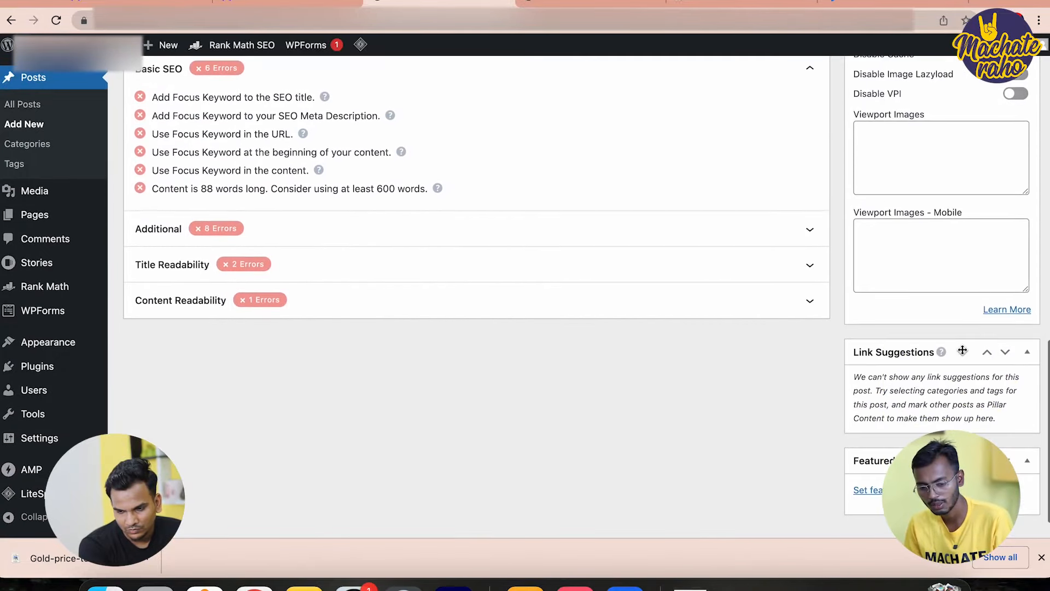
pyautogui.click(878, 455)
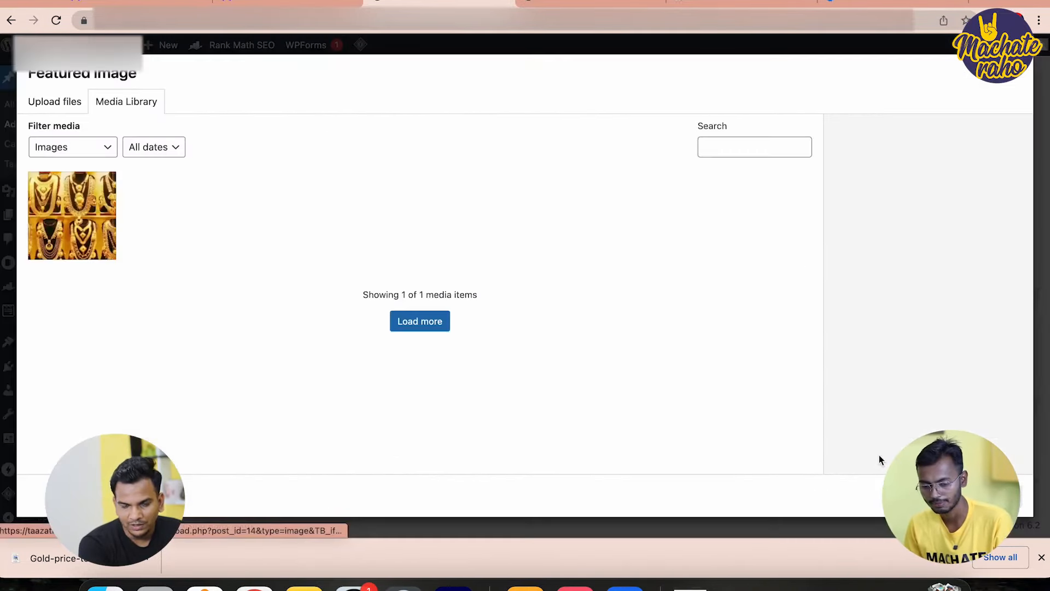
pyautogui.click(104, 224)
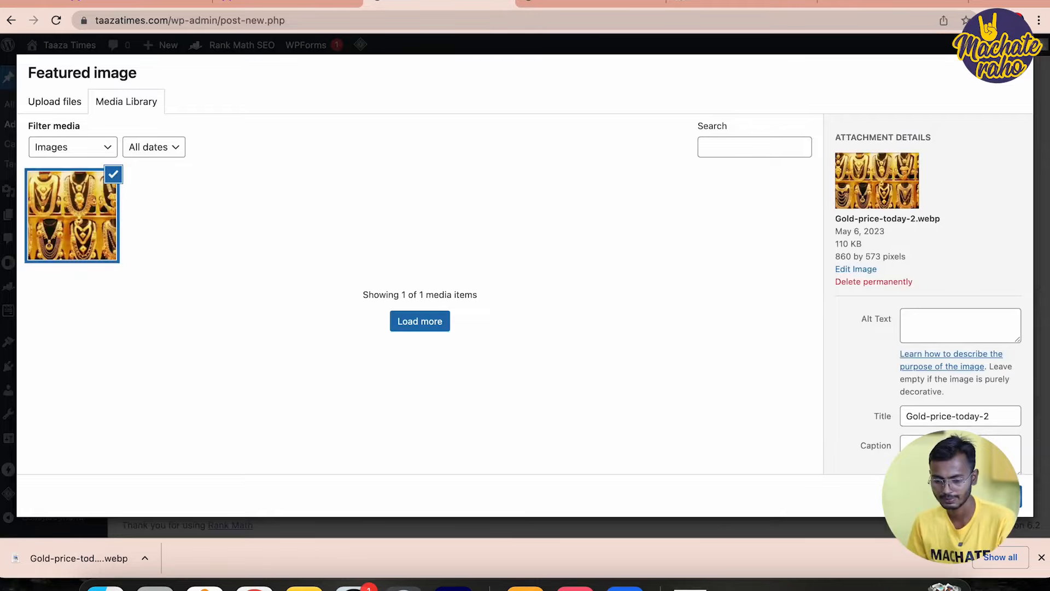
pyautogui.click(979, 495)
pyautogui.scroll(-2, 850, 376)
pyautogui.scroll(9, 850, 375)
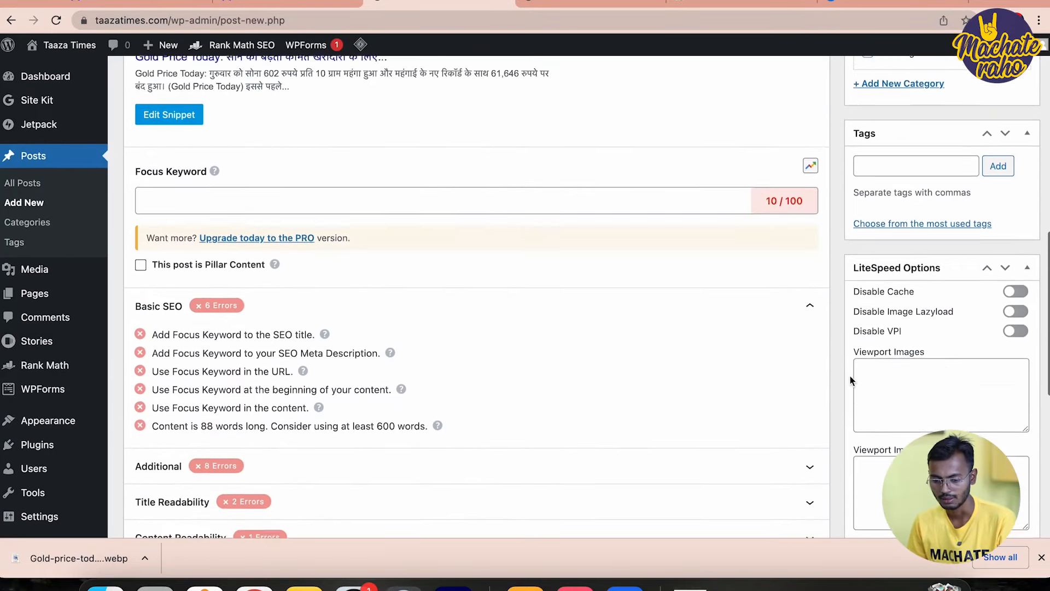
# Tick the Uncategorized box in the post's Categories panel
pyautogui.scroll(-3, 234, 455)
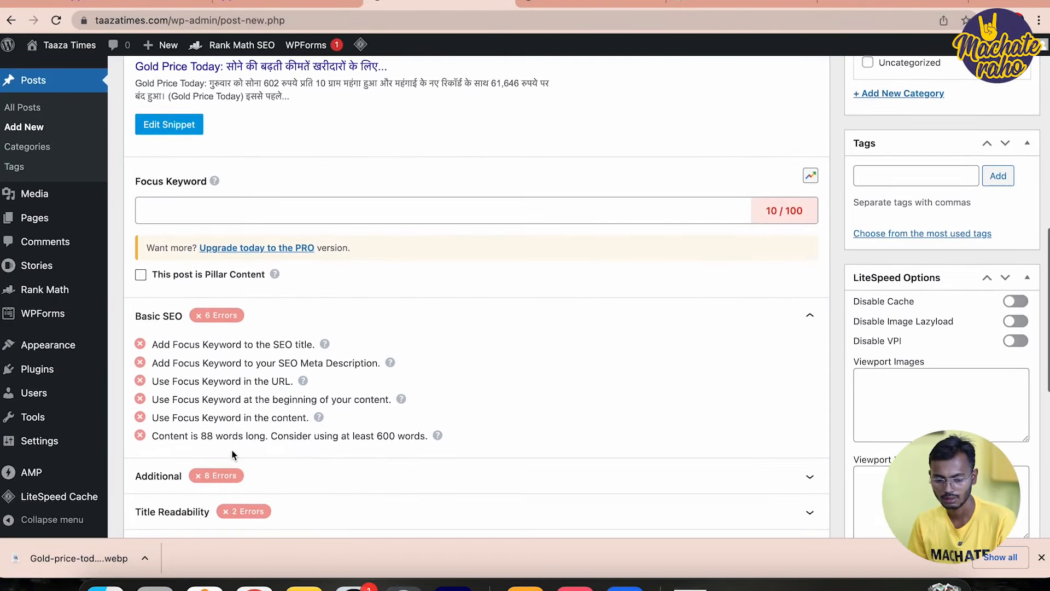
pyautogui.scroll(8, 233, 455)
pyautogui.scroll(3, 234, 455)
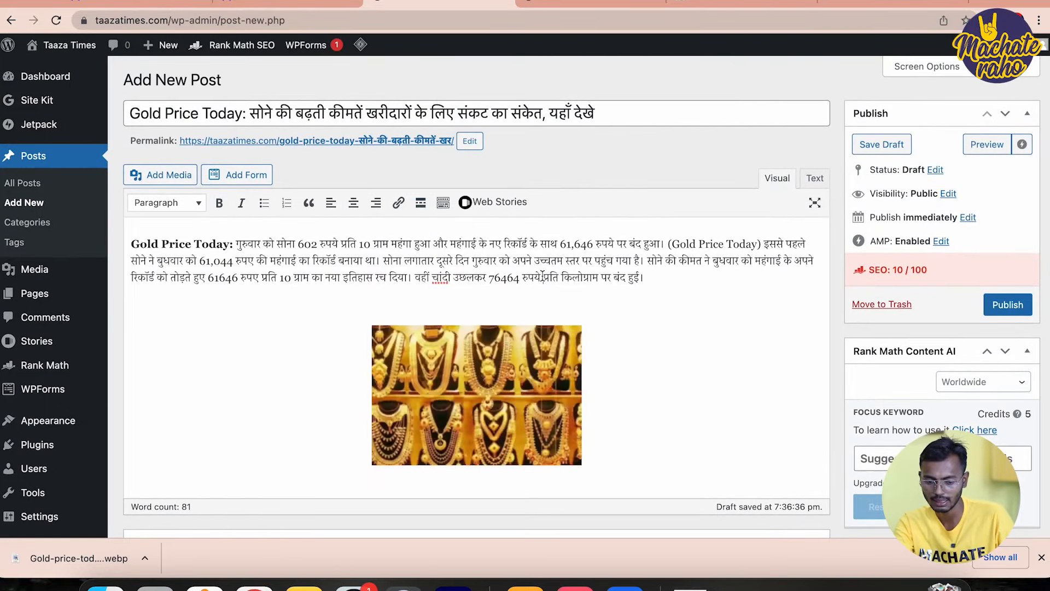
pyautogui.scroll(-2, 547, 268)
pyautogui.scroll(-2, 542, 276)
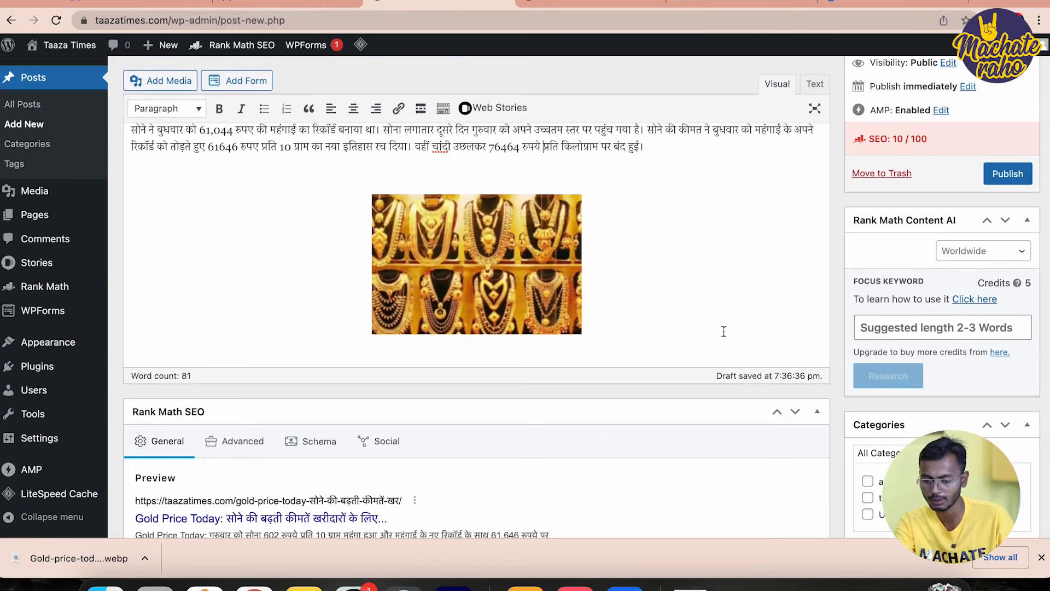
pyautogui.scroll(-6, 689, 272)
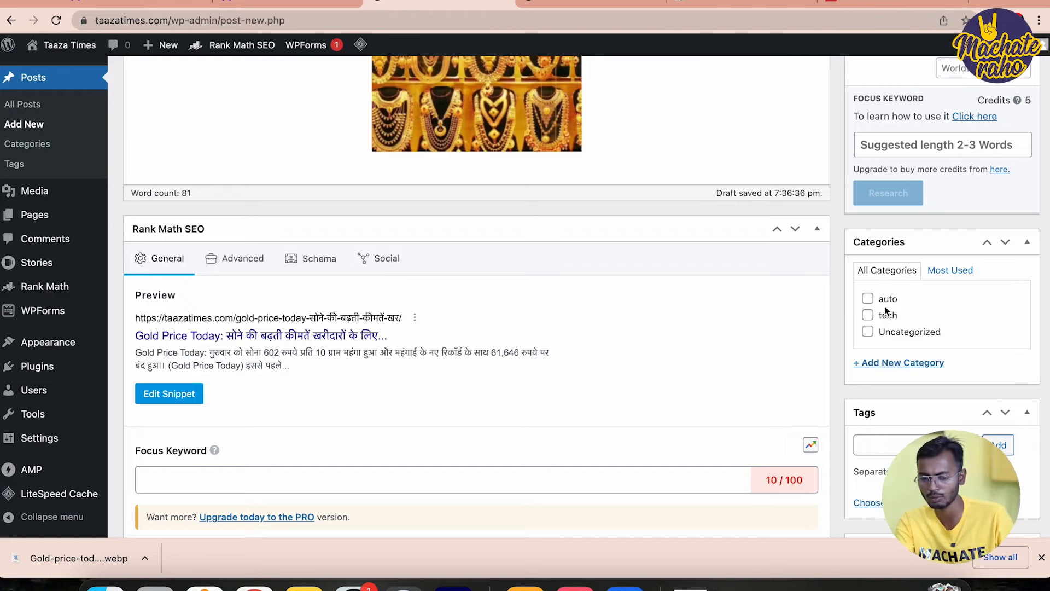
pyautogui.click(888, 333)
pyautogui.scroll(-3, 841, 343)
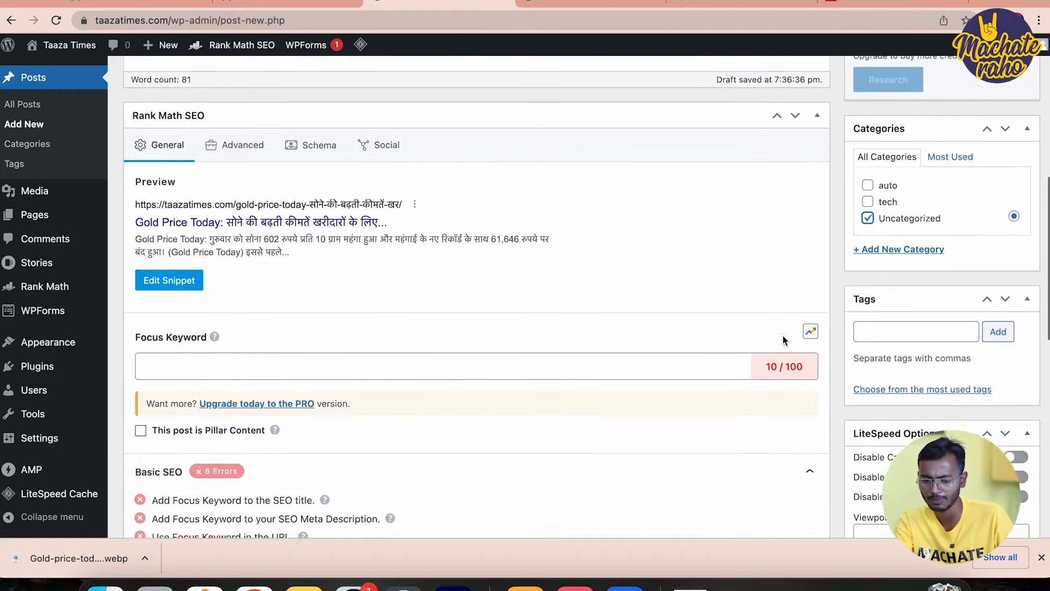
# Select 'Gold Price Today' in the post title to reuse it as a tag
pyautogui.click(937, 269)
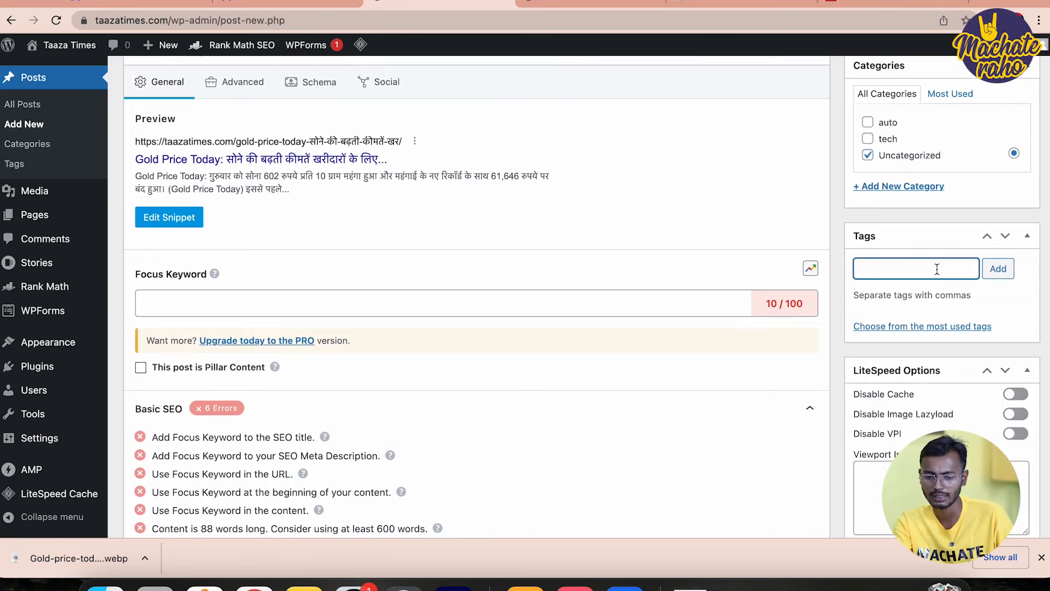
pyautogui.scroll(8, 652, 155)
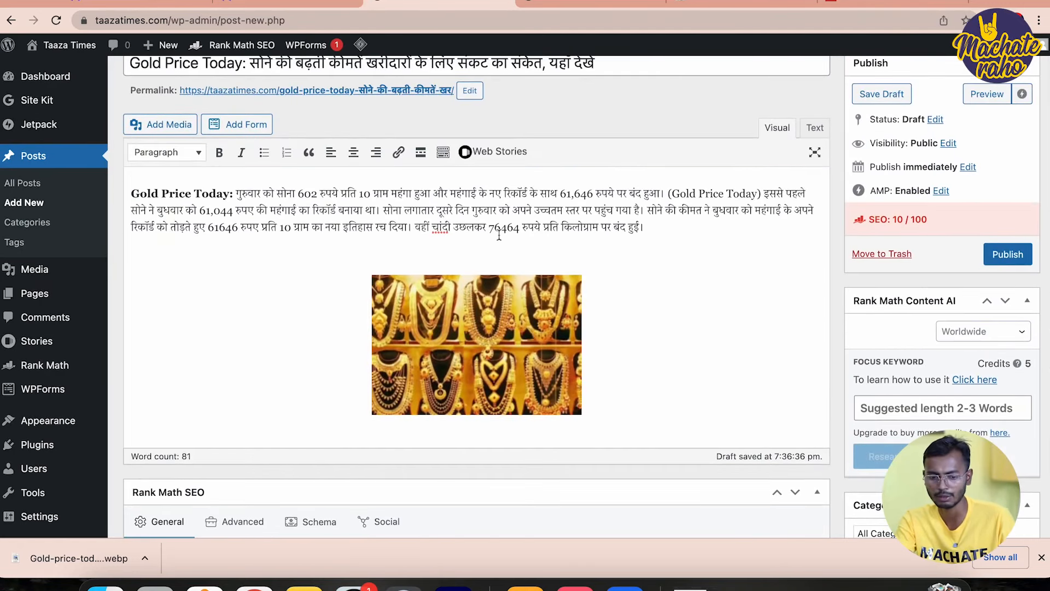
pyautogui.scroll(1, 457, 229)
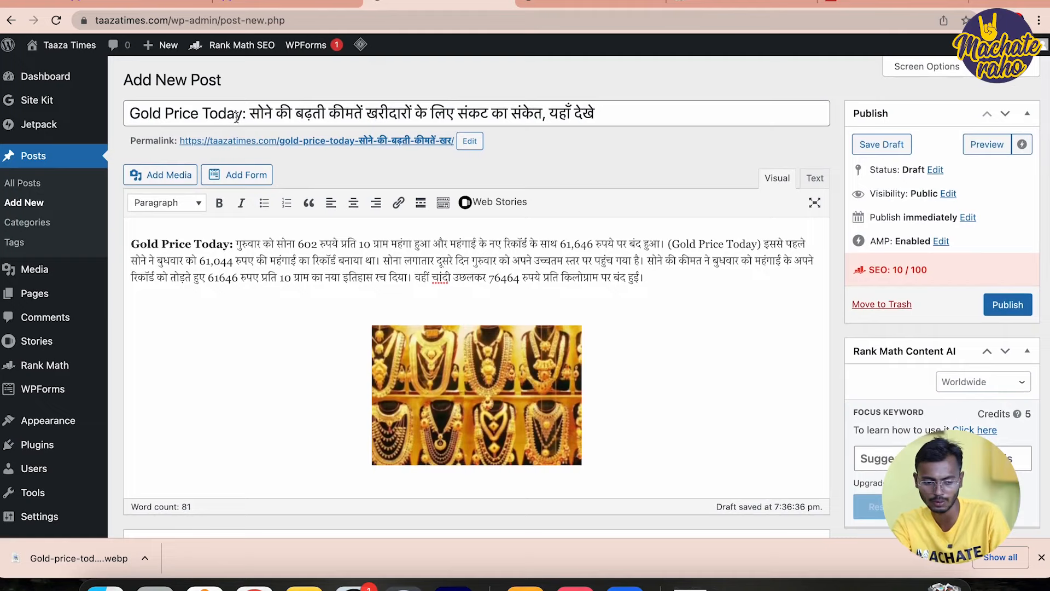
pyautogui.click(242, 114)
pyautogui.moveTo(242, 115); pyautogui.dragTo(133, 106)
pyautogui.press('super+c')
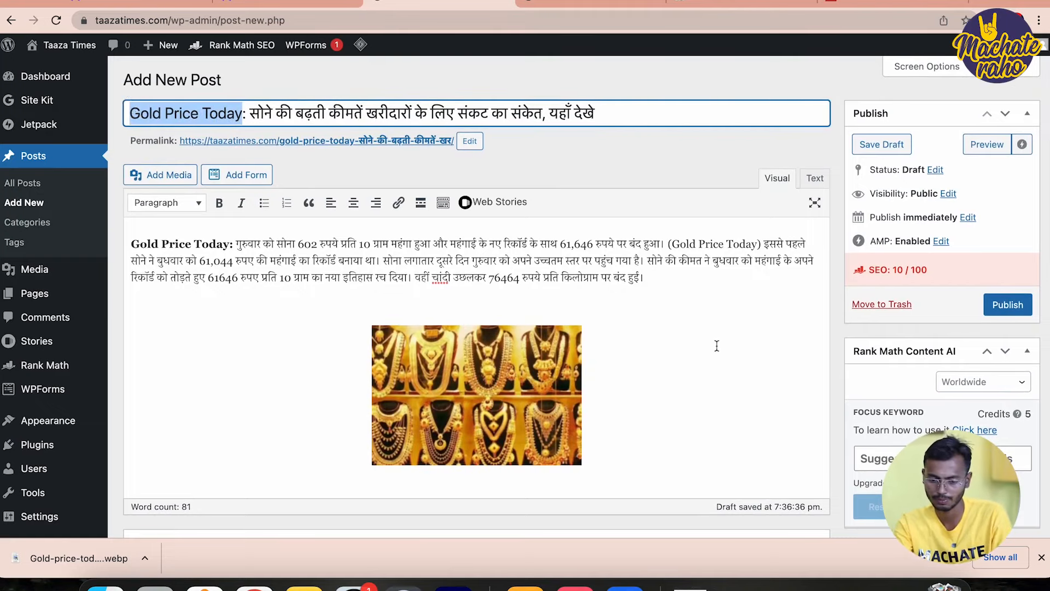
pyautogui.scroll(-7, 717, 345)
# Add 'Gold Price Today' as a tag on the post
pyautogui.click(965, 362)
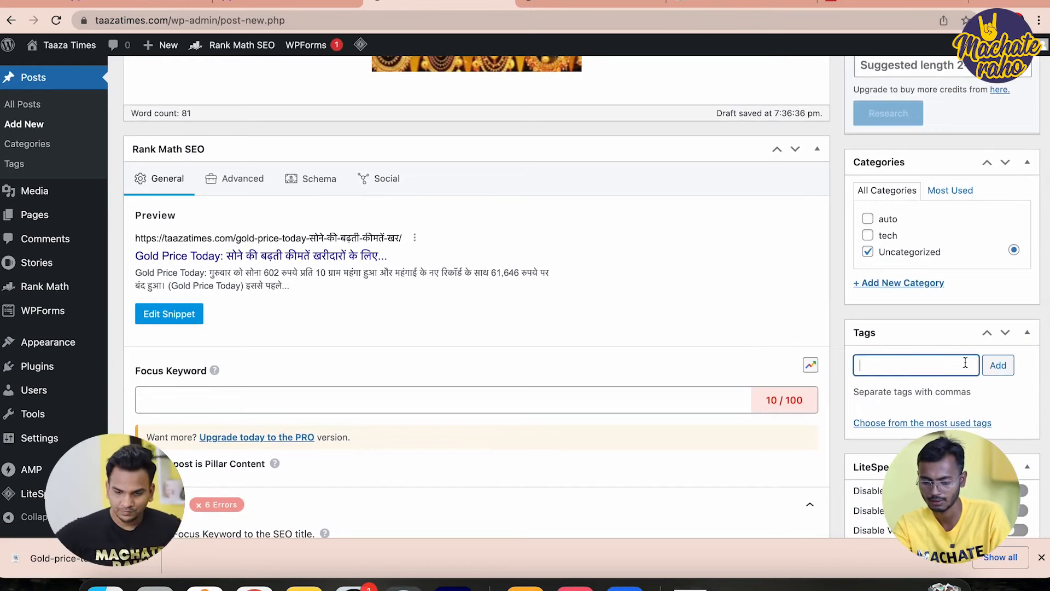
pyautogui.press('super+v')
pyautogui.press('Return')
pyautogui.scroll(-1, 722, 362)
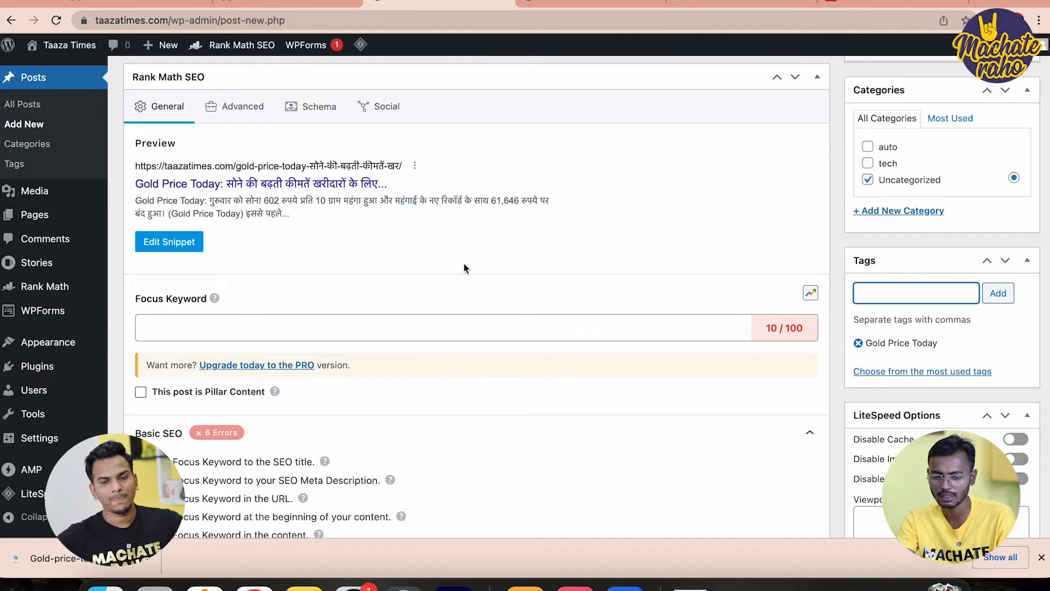
# Open and close the search snippet editor, then select the whole post title
pyautogui.click(176, 243)
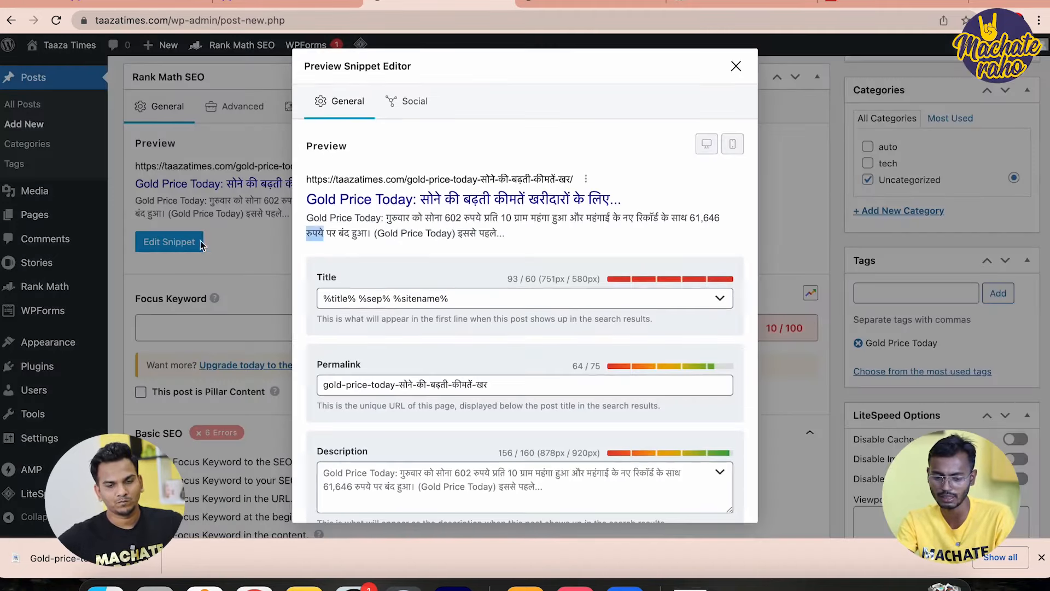
pyautogui.click(737, 67)
pyautogui.scroll(15, 587, 227)
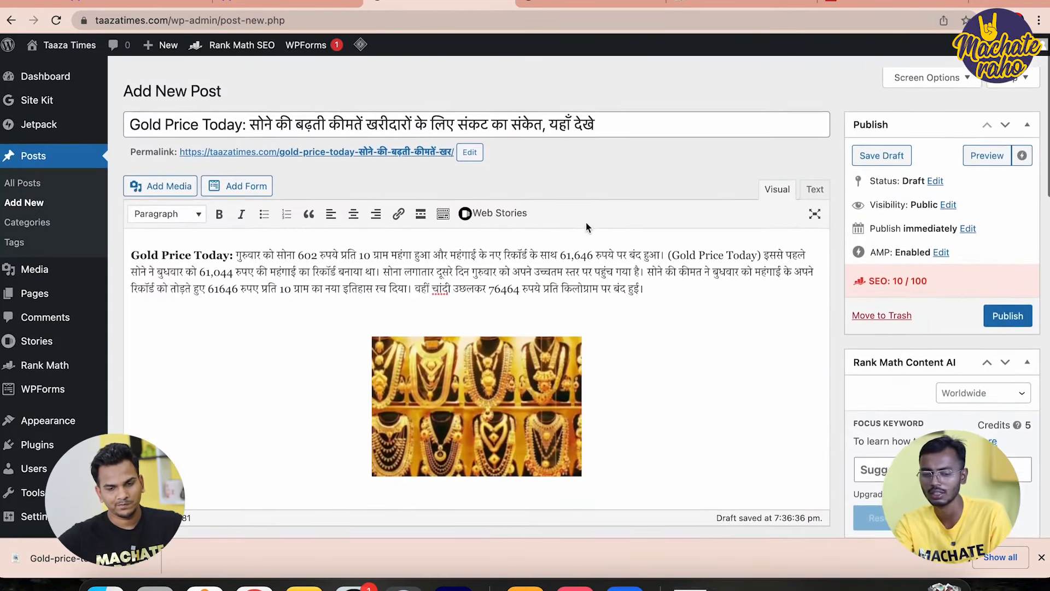
pyautogui.doubleClick(442, 113)
pyautogui.press('super+a')
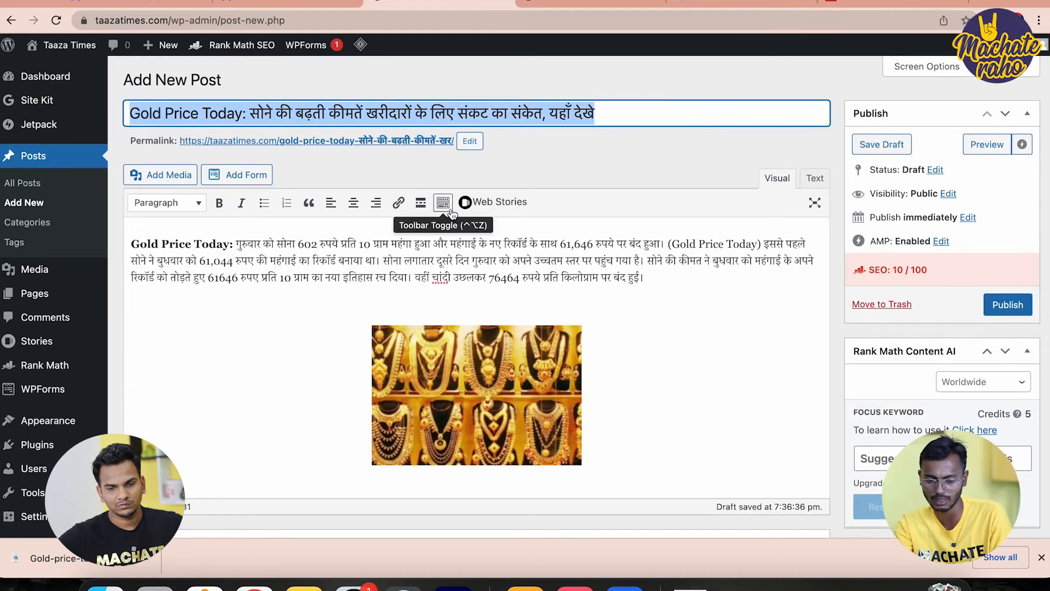
pyautogui.click(441, 269)
pyautogui.scroll(-2, 441, 269)
pyautogui.scroll(-7, 440, 269)
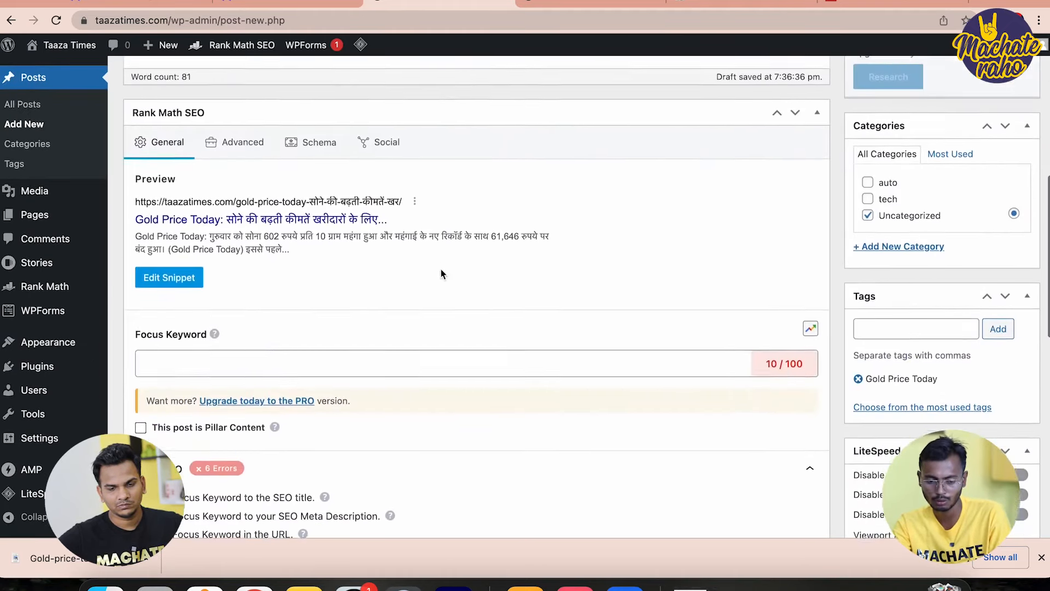
# Replace the Rank Math SEO title and meta description with the post's headline text
pyautogui.click(171, 256)
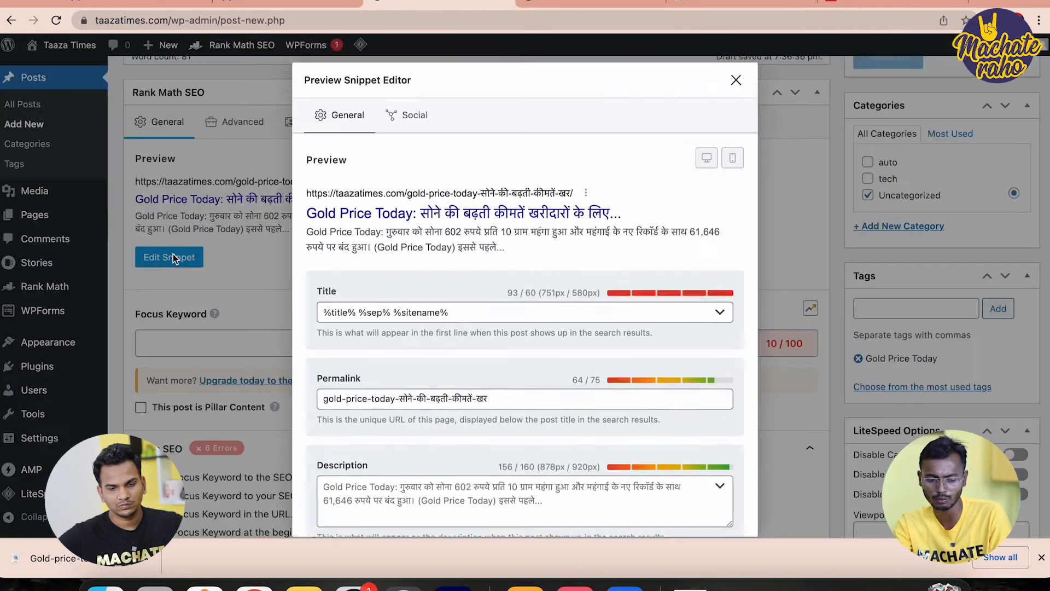
pyautogui.tripleClick(412, 298)
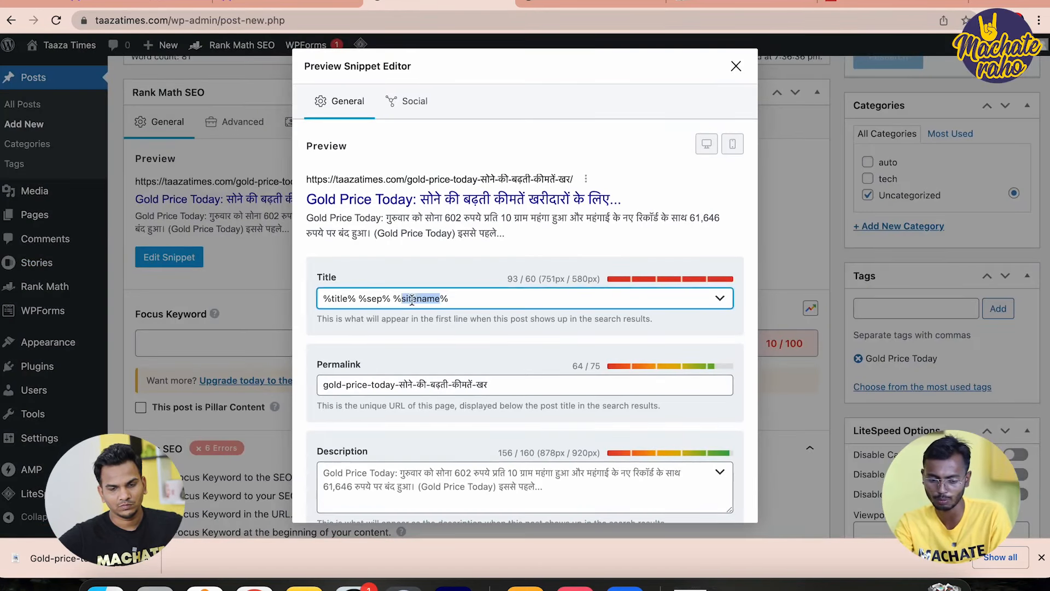
pyautogui.write('Gold Price Today: सोने की बढ़ती कीमतें खरीदारों के लिए संकट का संकेत, यहाँ देखें')
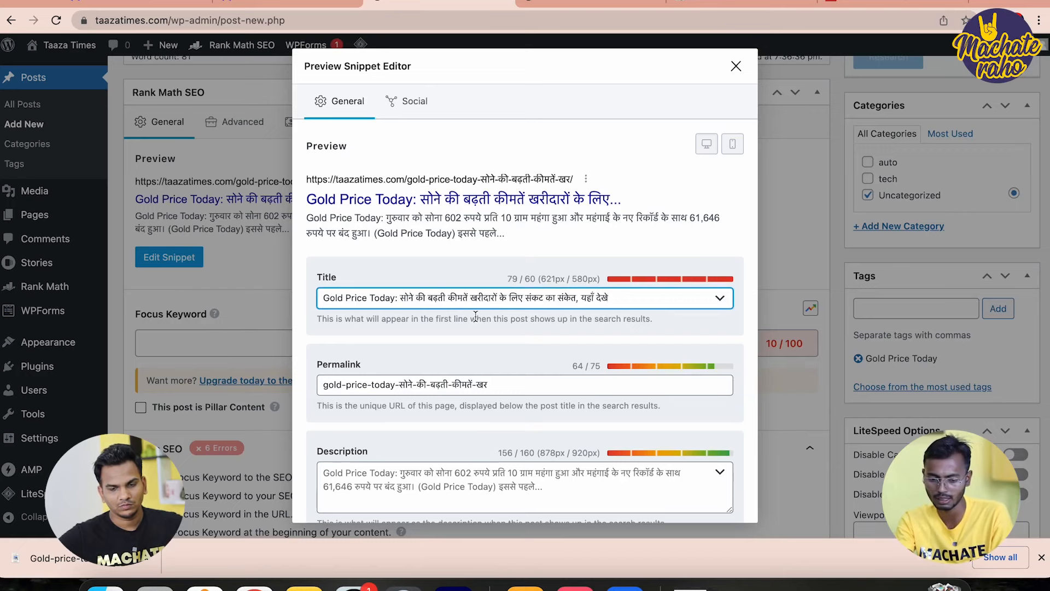
pyautogui.scroll(-1, 479, 322)
pyautogui.click(446, 449)
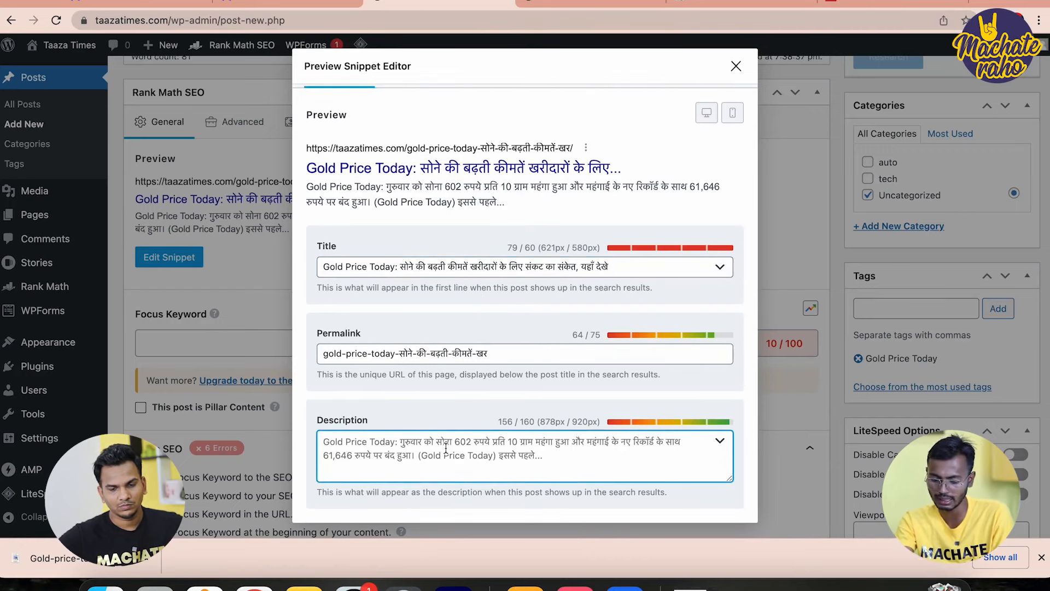
pyautogui.press('super+a')
pyautogui.write('Gold Price Today: सोने की बढ़ती कीमतें खरीदारों के लिए संकट का संकेत, यहाँ देखे')
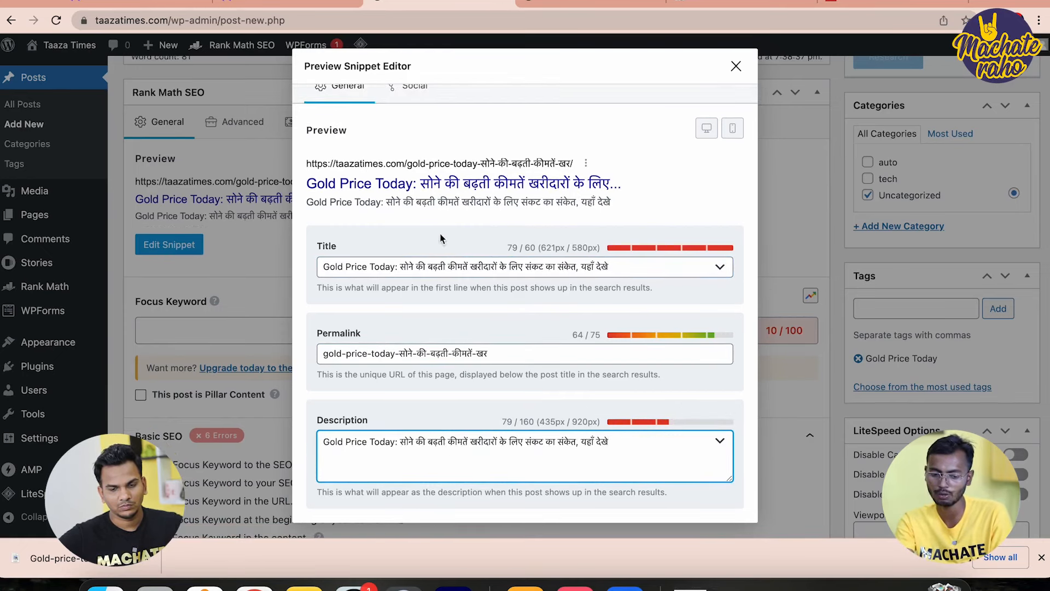
pyautogui.click(445, 267)
pyautogui.press('super+a')
pyautogui.press('super+c')
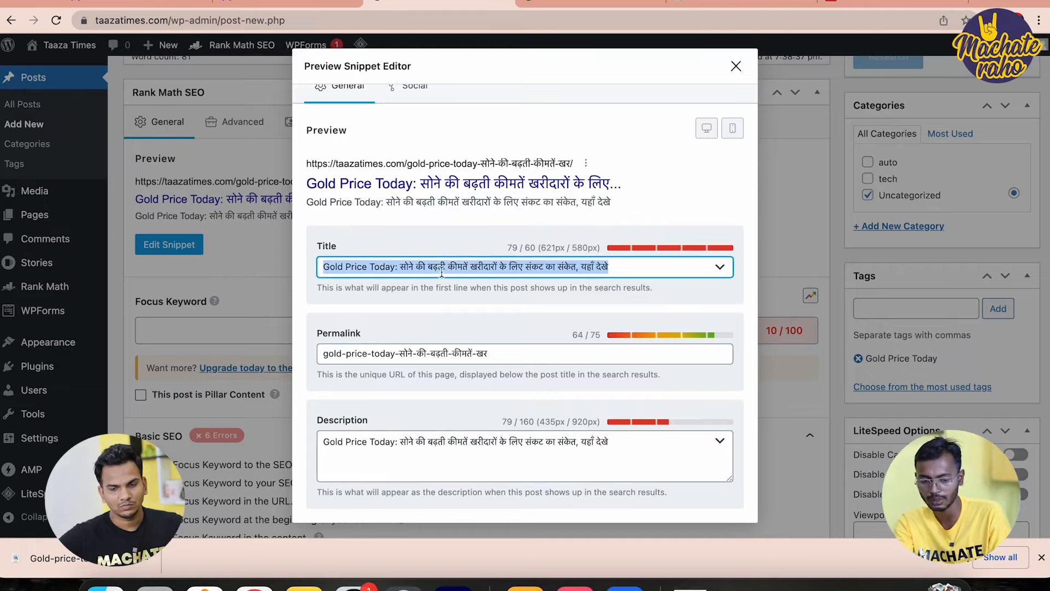
pyautogui.click(414, 272)
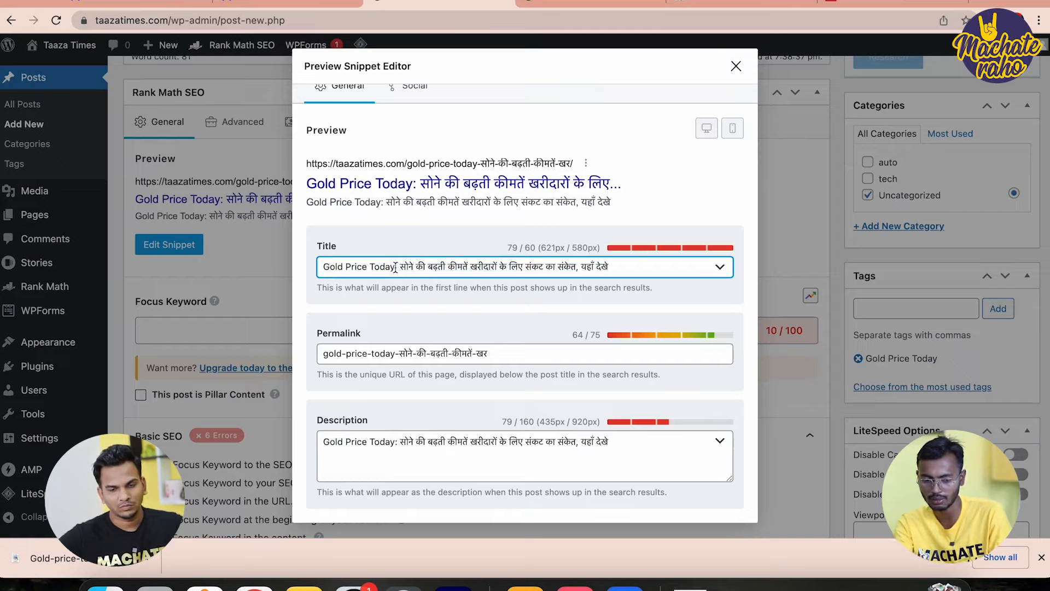
pyautogui.moveTo(395, 268); pyautogui.dragTo(316, 271)
pyautogui.click(316, 271)
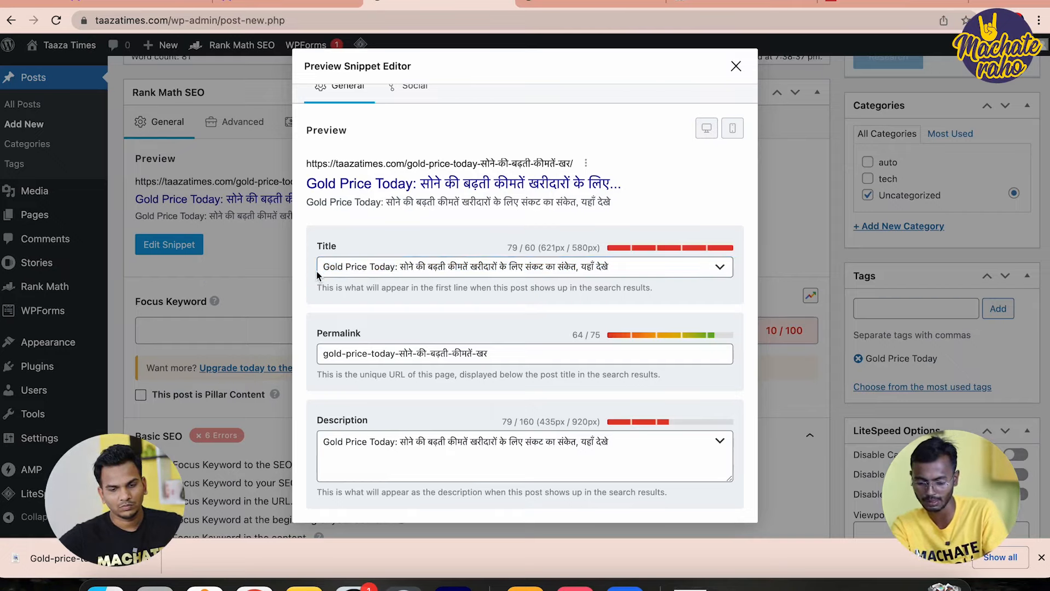
# Trim the permalink to 'Gold Price Today' and close the snippet editor
pyautogui.click(417, 356)
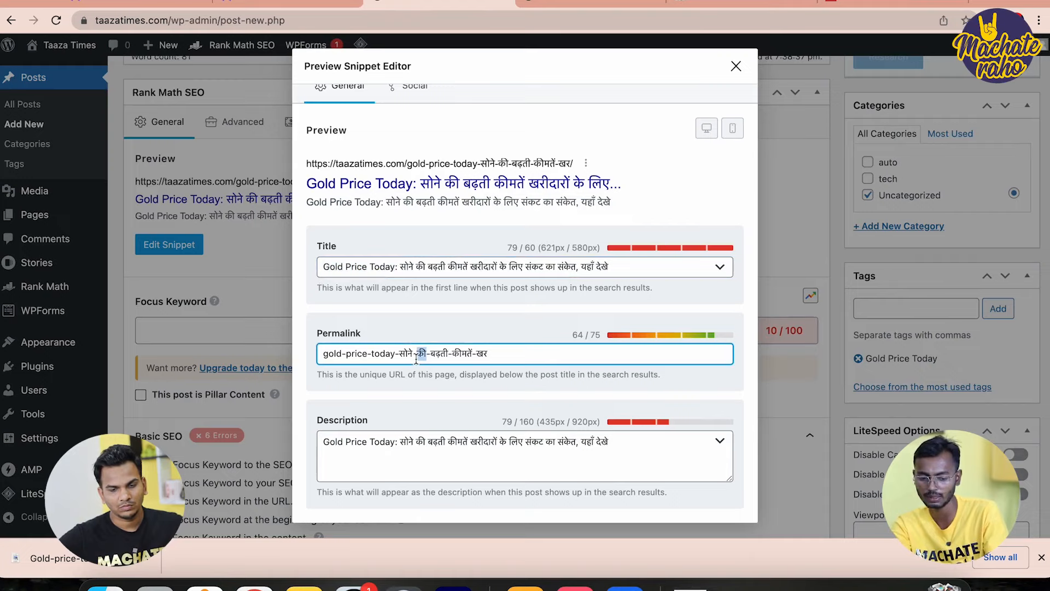
pyautogui.press('super+a')
pyautogui.press('super+v')
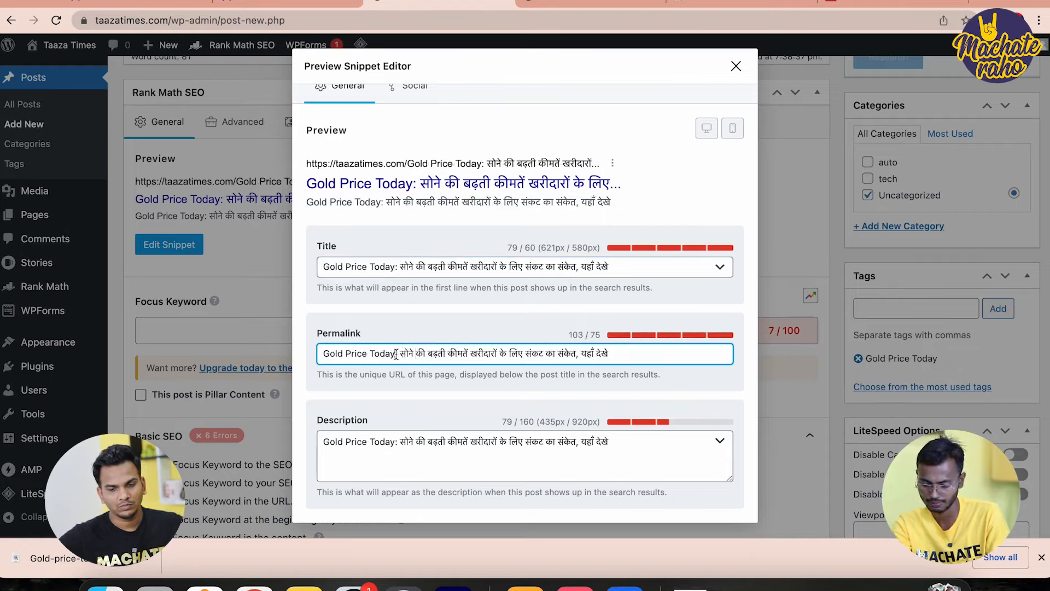
pyautogui.moveTo(396, 354); pyautogui.dragTo(656, 364)
pyautogui.press('BackSpace')
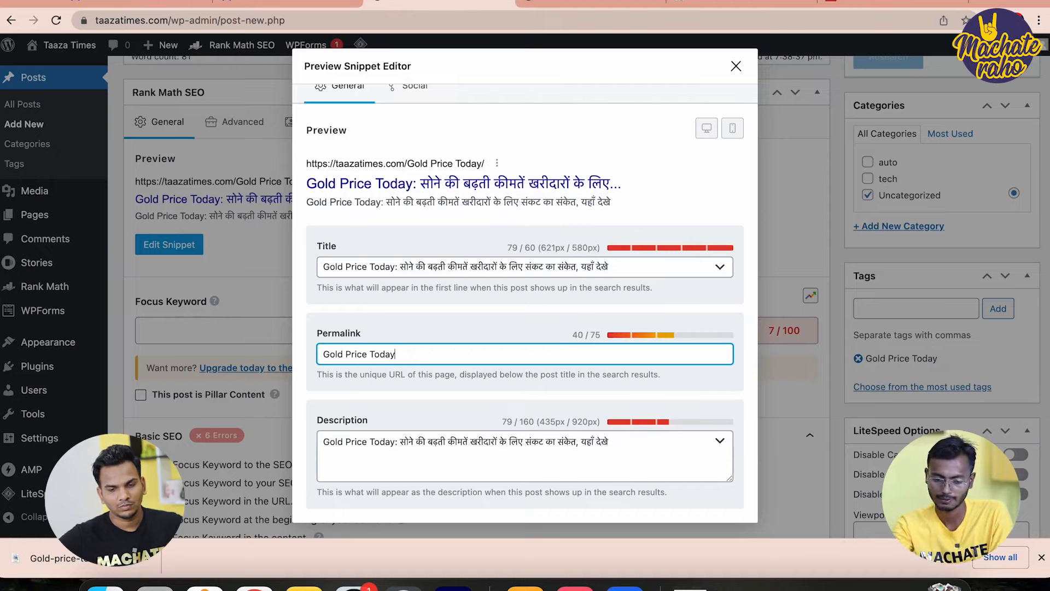
pyautogui.click(383, 372)
pyautogui.press('super+a')
pyautogui.press('super+c')
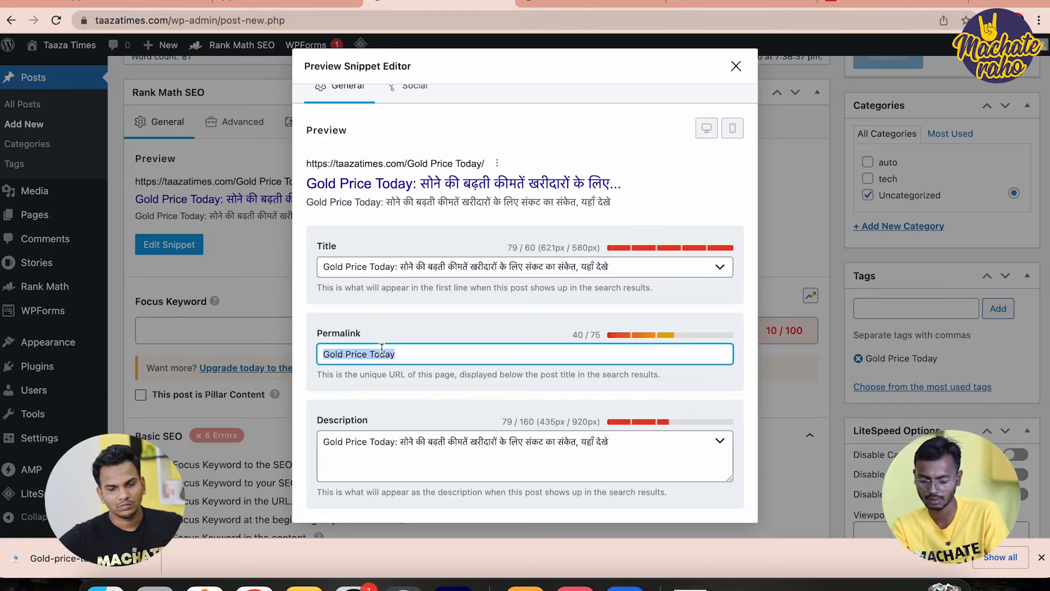
pyautogui.click(737, 63)
# Enter 'Gold Price Today' as the Rank Math focus keyword
pyautogui.click(199, 326)
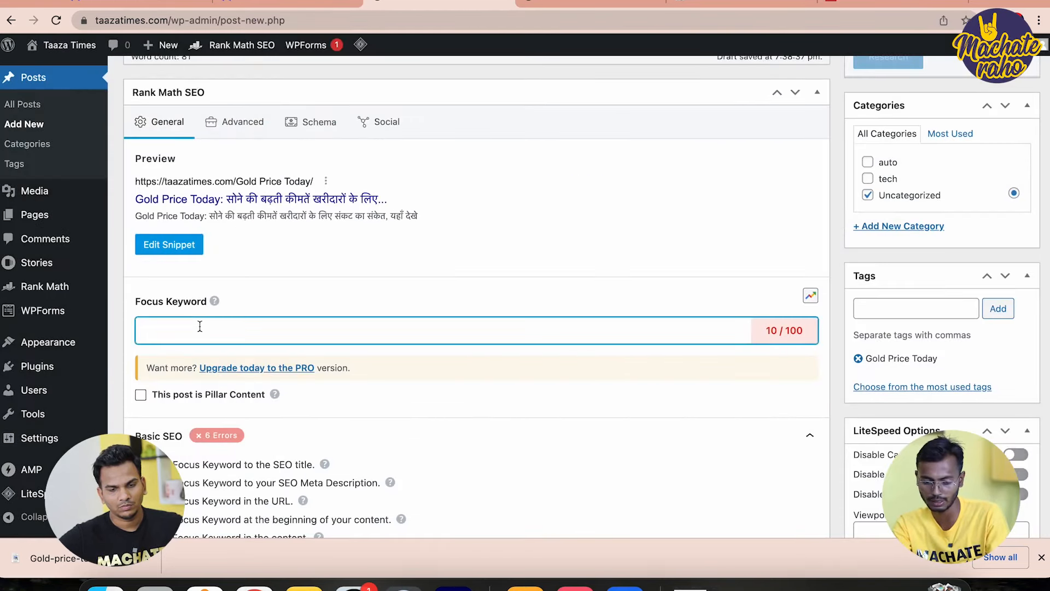
pyautogui.press('super+v')
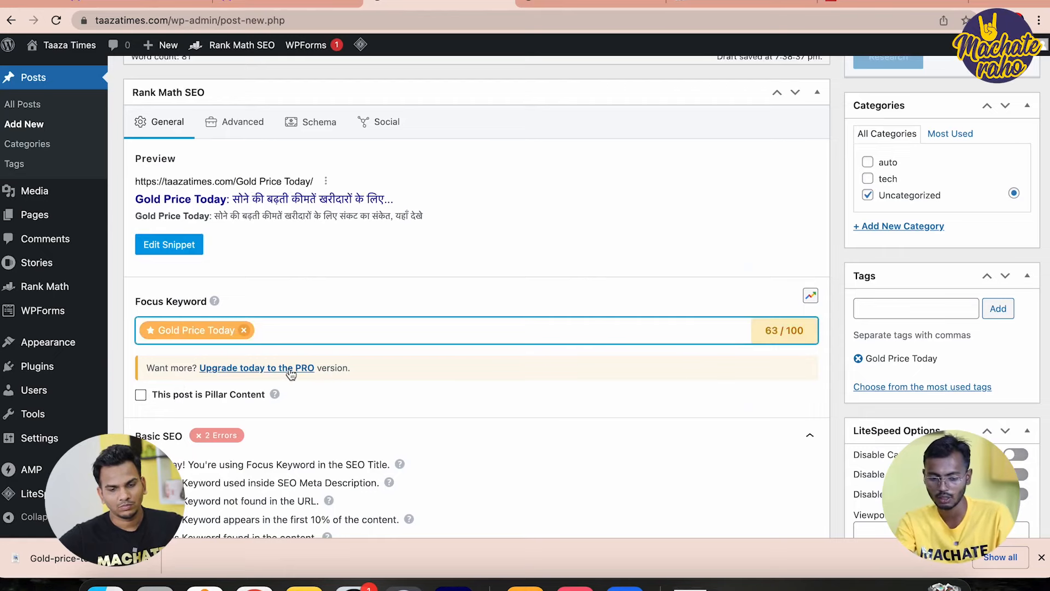
pyautogui.scroll(-3, 290, 369)
pyautogui.scroll(4, 290, 368)
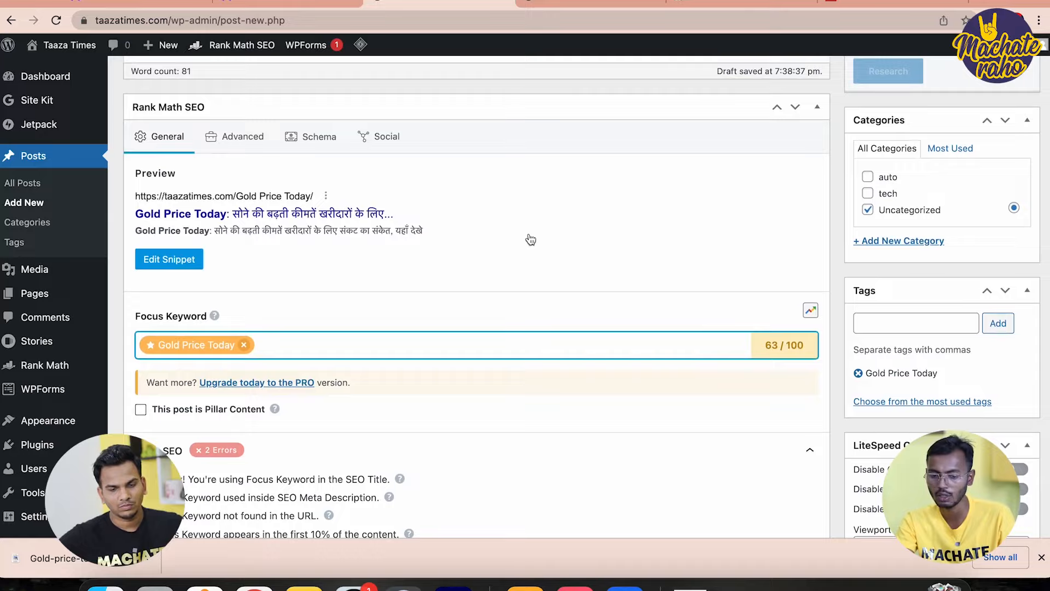
pyautogui.scroll(10, 530, 240)
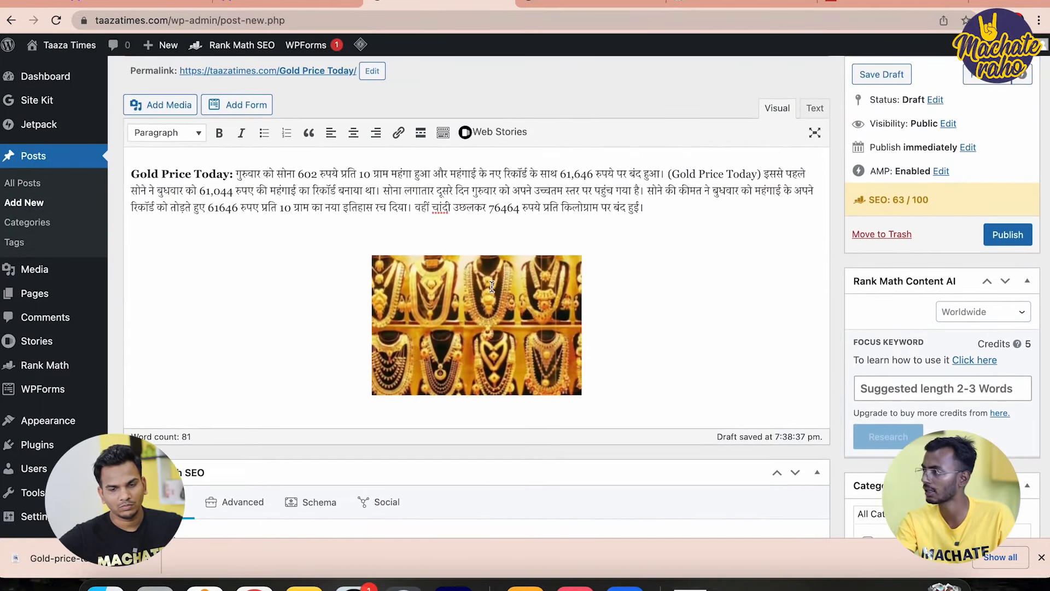
pyautogui.scroll(-3, 491, 286)
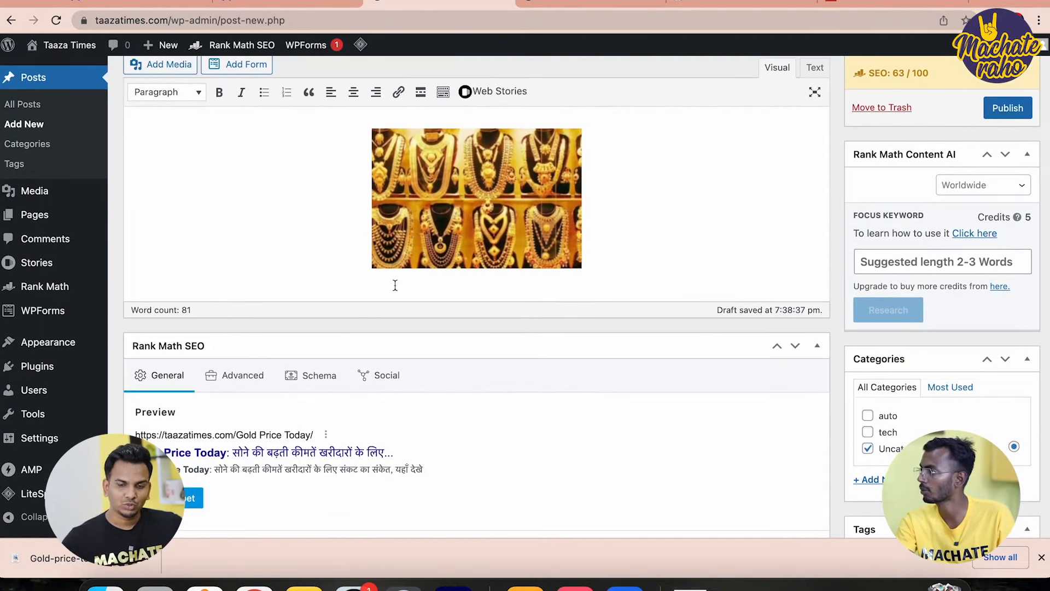
pyautogui.scroll(-4, 395, 285)
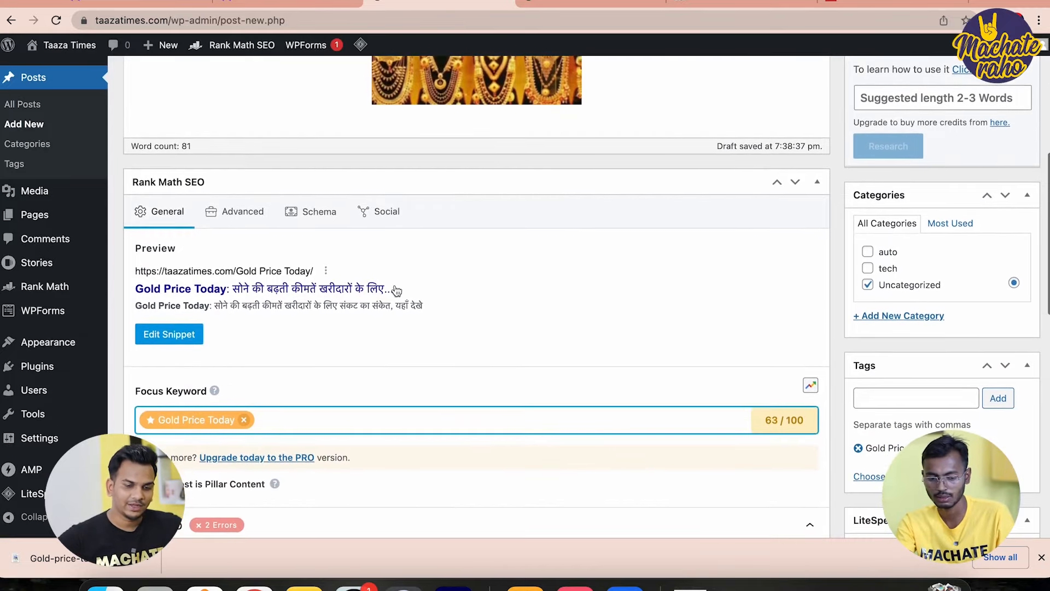
pyautogui.scroll(-5, 442, 395)
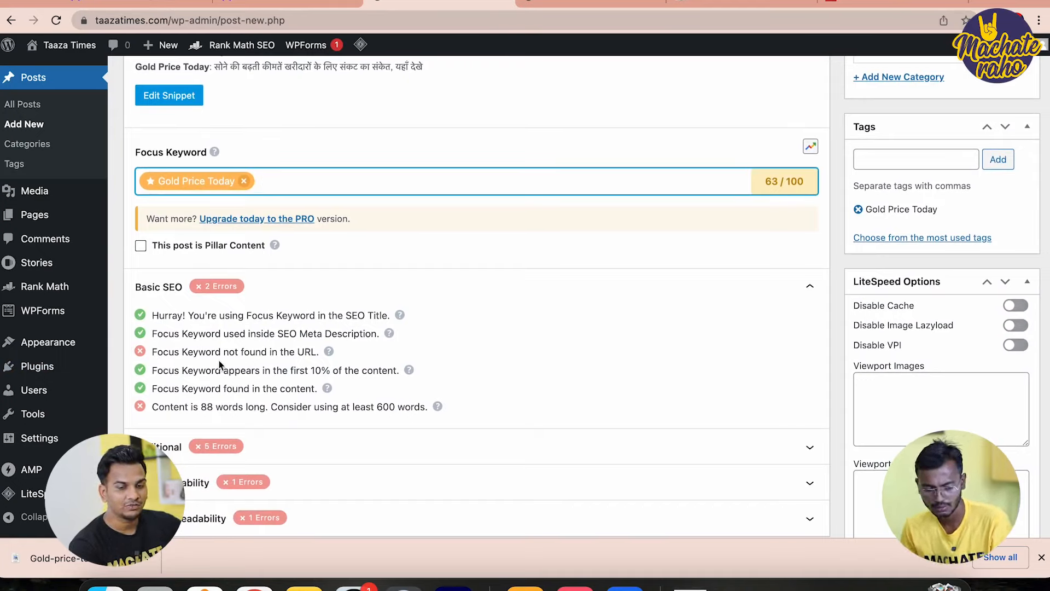
pyautogui.scroll(5, 366, 347)
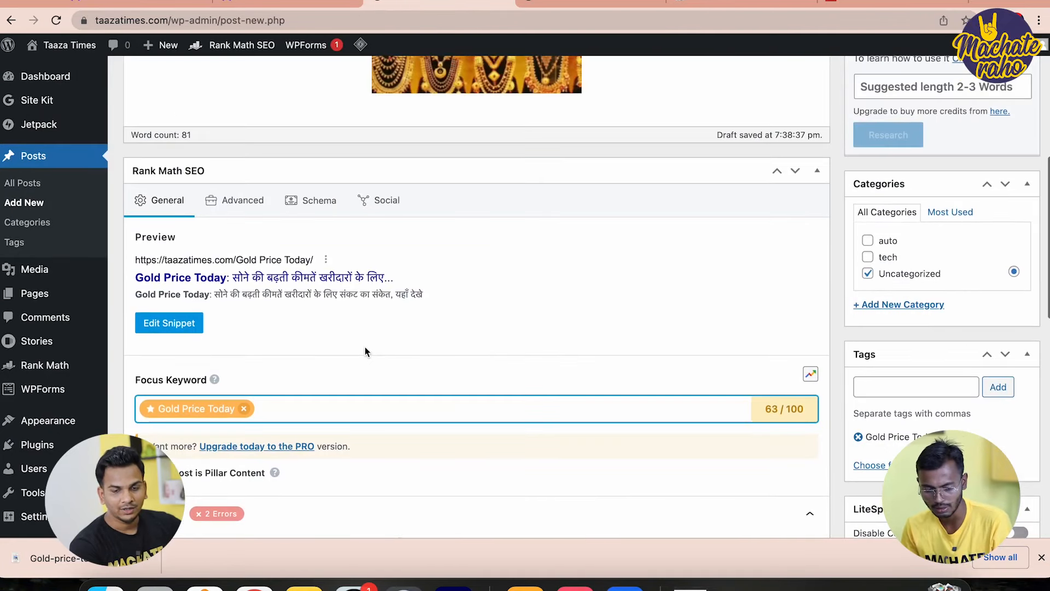
# Recheck the permalink in the search snippet editor, then close it
pyautogui.click(184, 346)
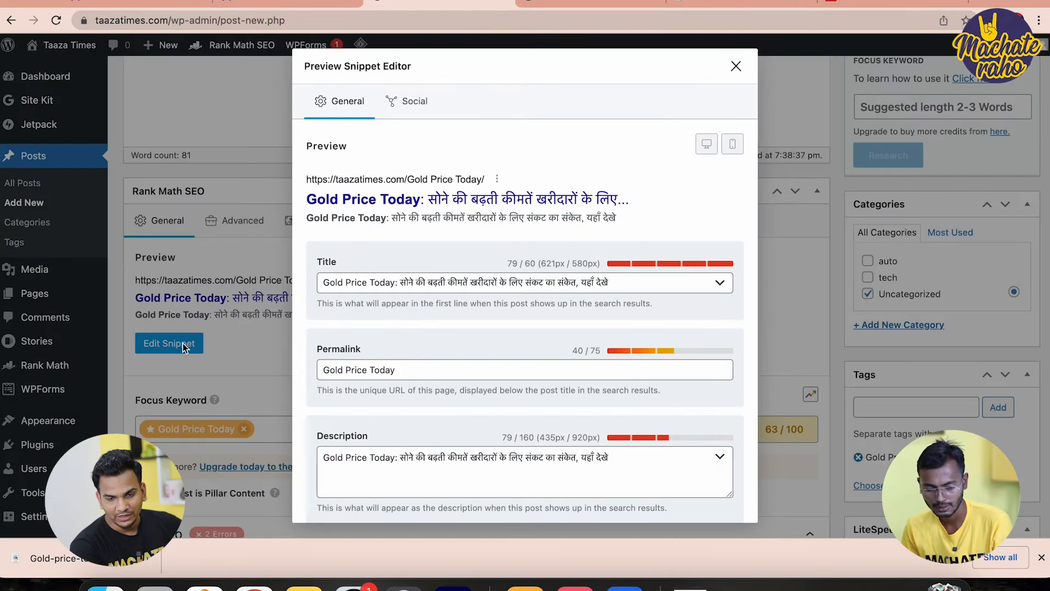
pyautogui.scroll(-1, 386, 402)
pyautogui.click(375, 353)
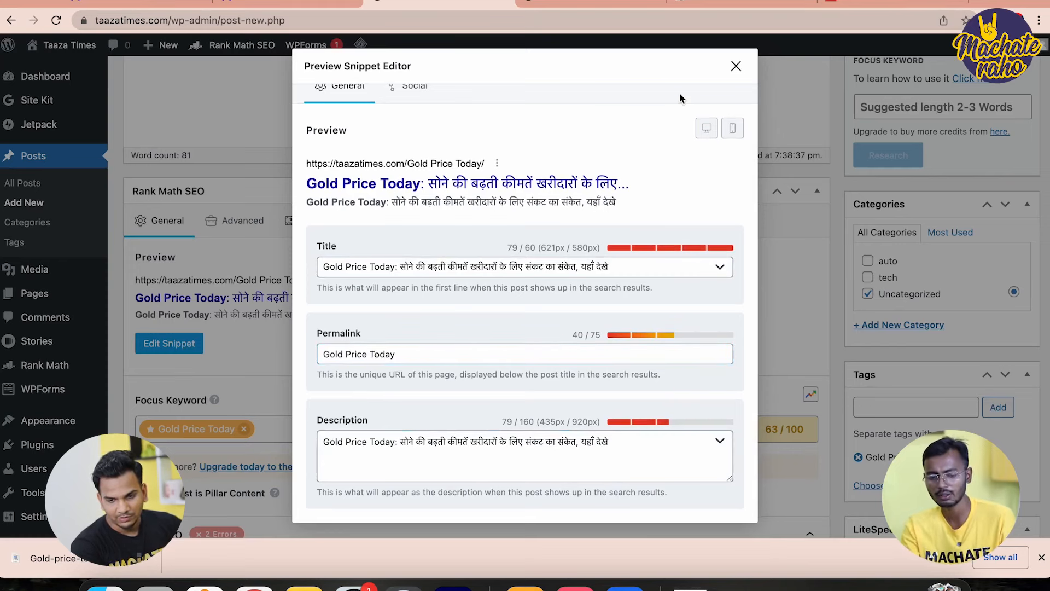
pyautogui.click(736, 66)
pyautogui.scroll(-5, 441, 380)
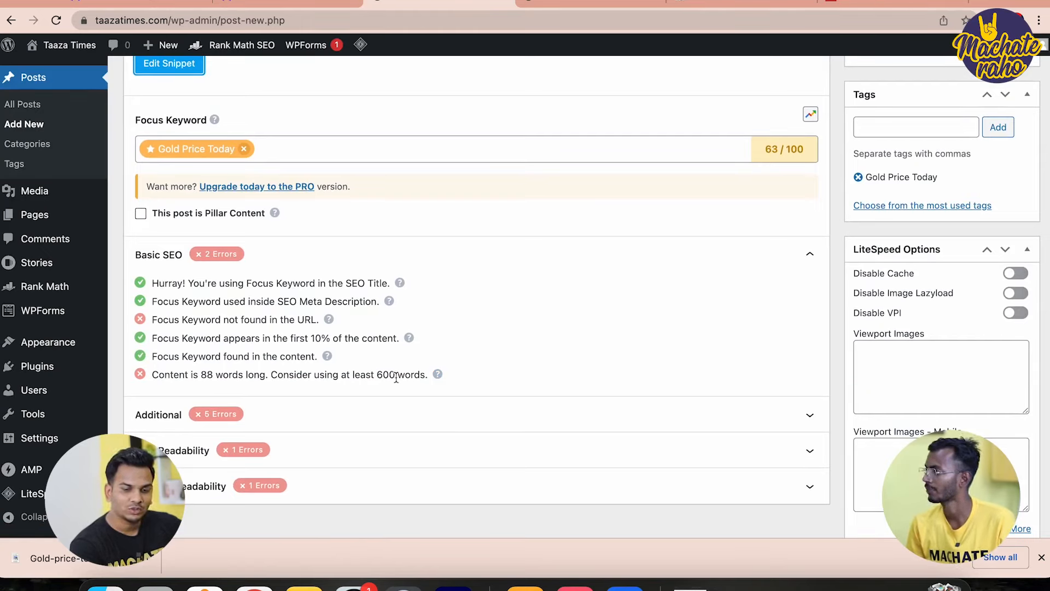
# Expand the Additional, Title Readability and Content Readability checklists in Rank Math
pyautogui.scroll(-3, 408, 380)
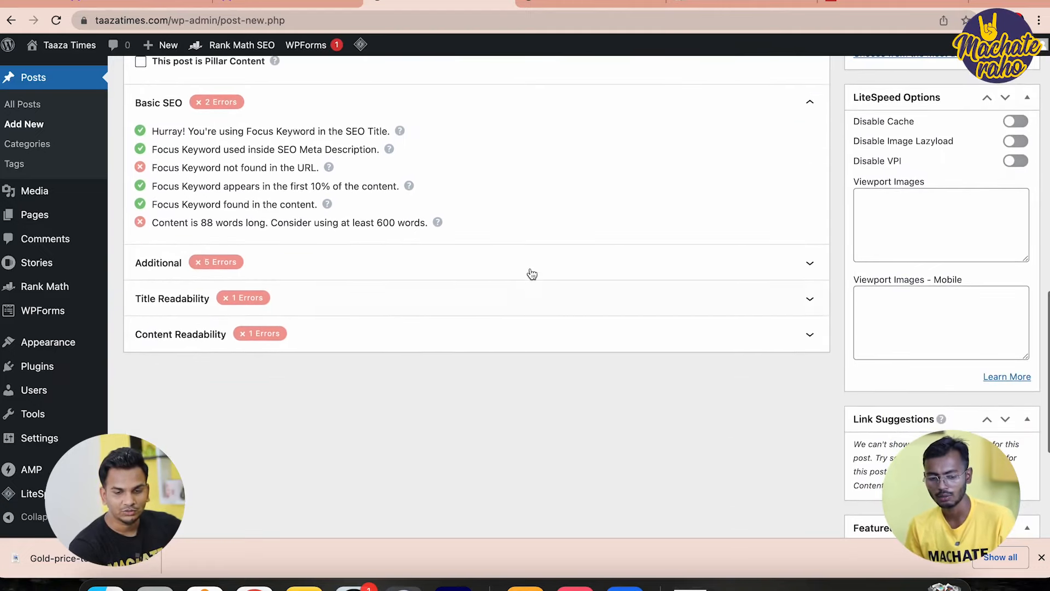
pyautogui.click(550, 263)
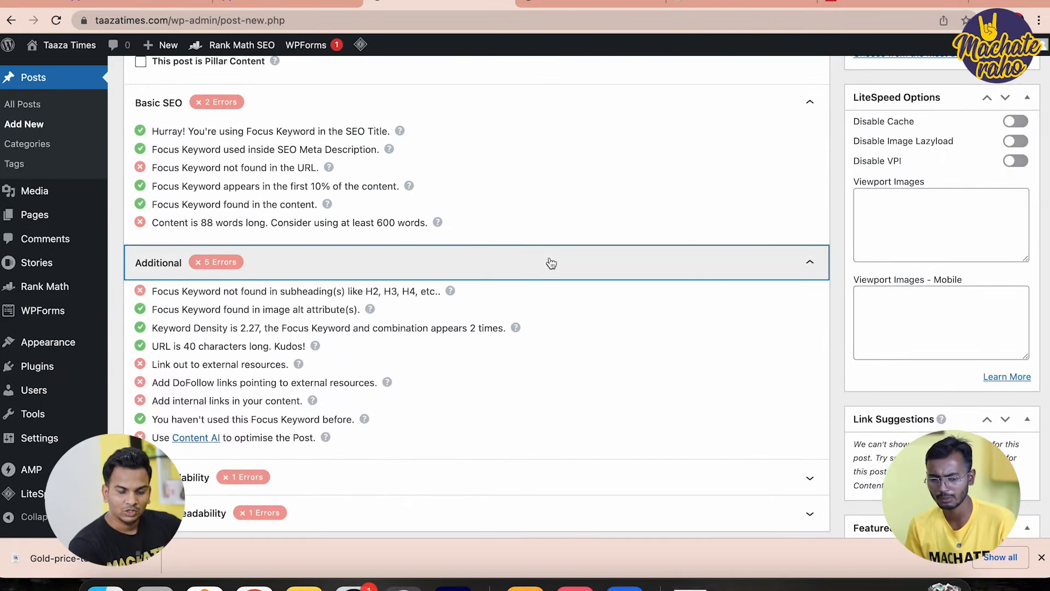
pyautogui.scroll(-3, 547, 268)
pyautogui.click(528, 315)
pyautogui.click(526, 314)
pyautogui.click(512, 351)
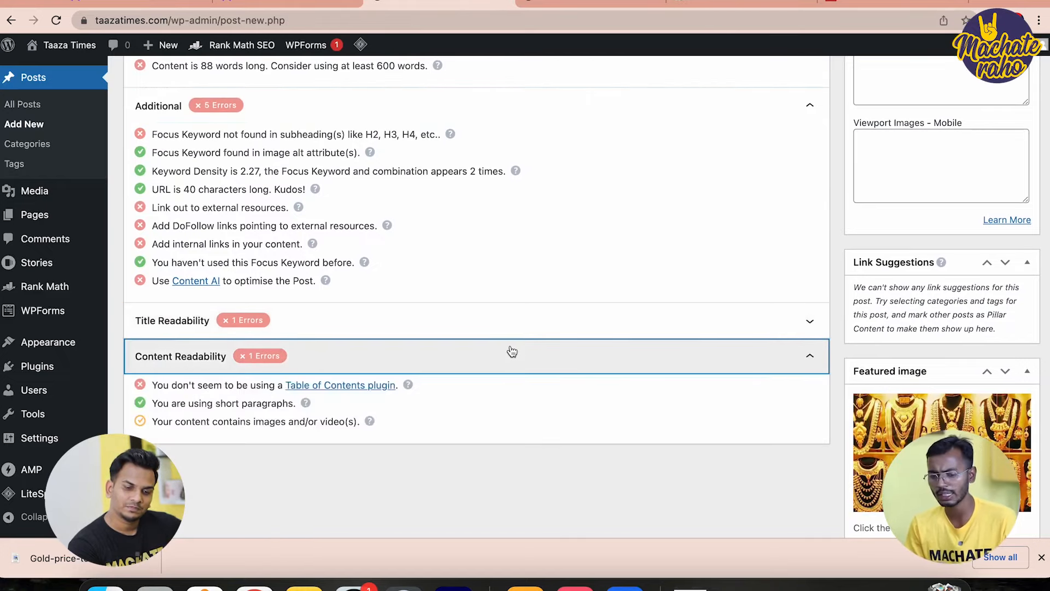
pyautogui.click(513, 332)
# Scroll through the Rank Math checks to review the remaining errors at 63/100
pyautogui.scroll(5, 515, 331)
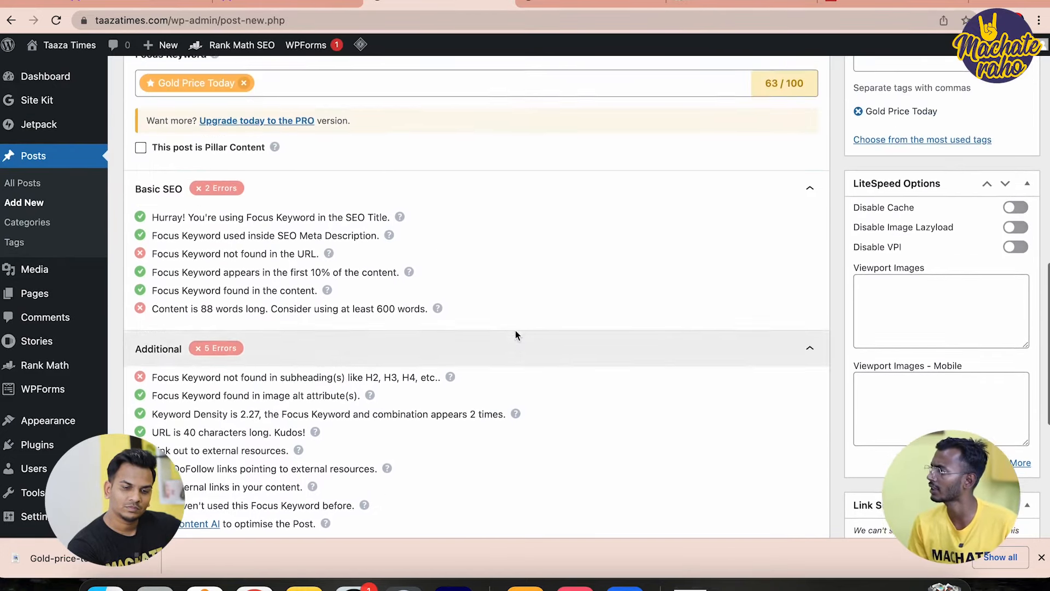
pyautogui.scroll(1, 516, 330)
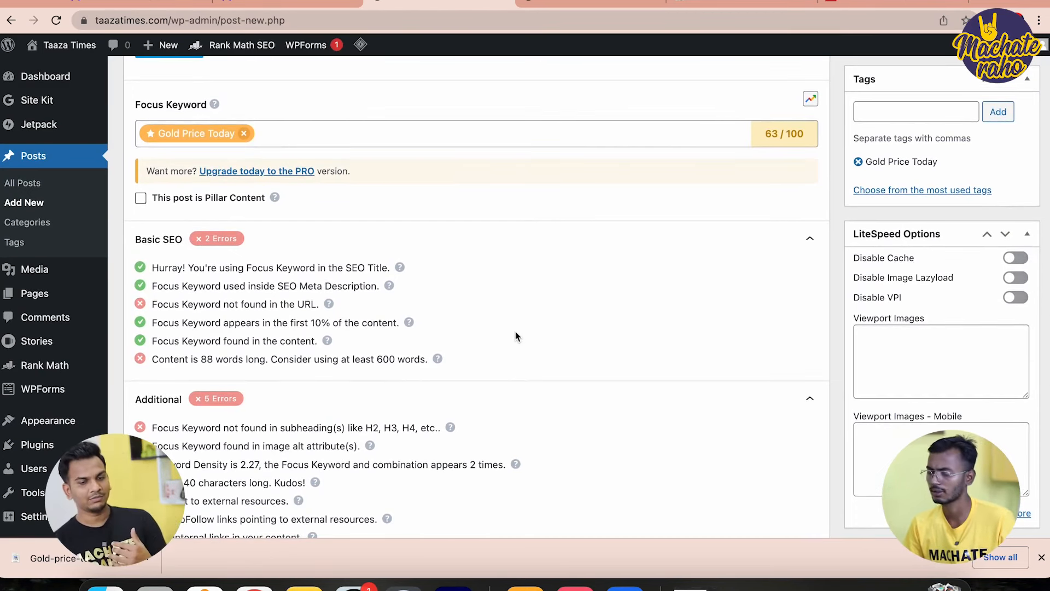
pyautogui.scroll(-2, 515, 331)
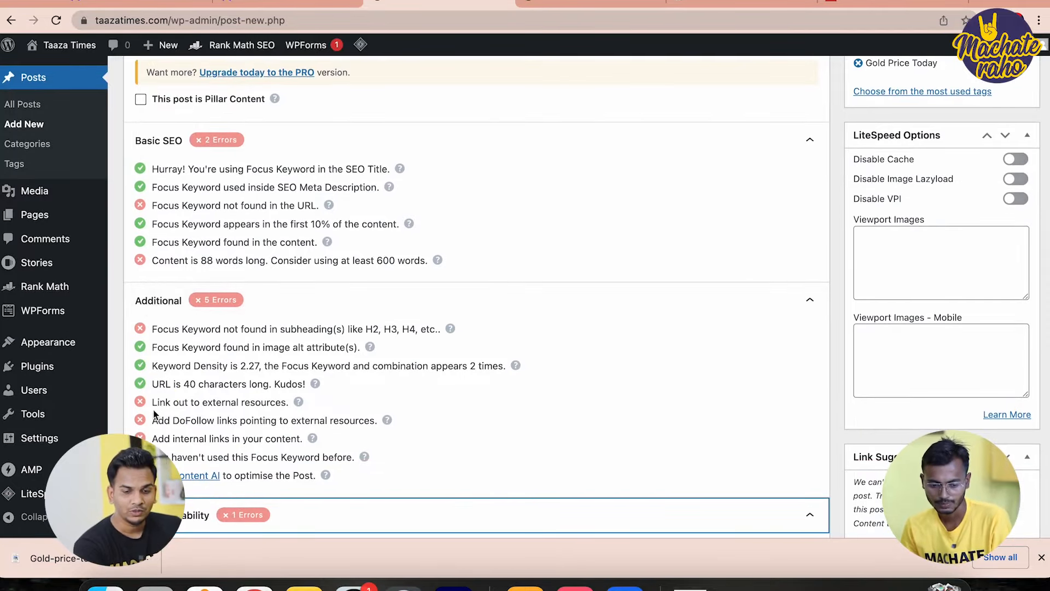
pyautogui.scroll(15, 221, 413)
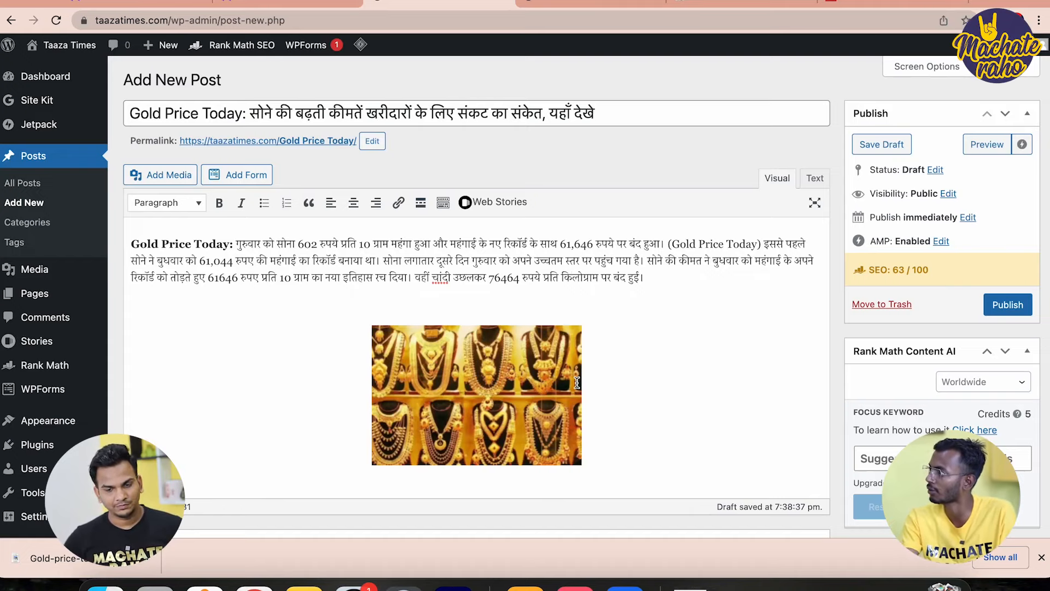
pyautogui.scroll(-2, 568, 399)
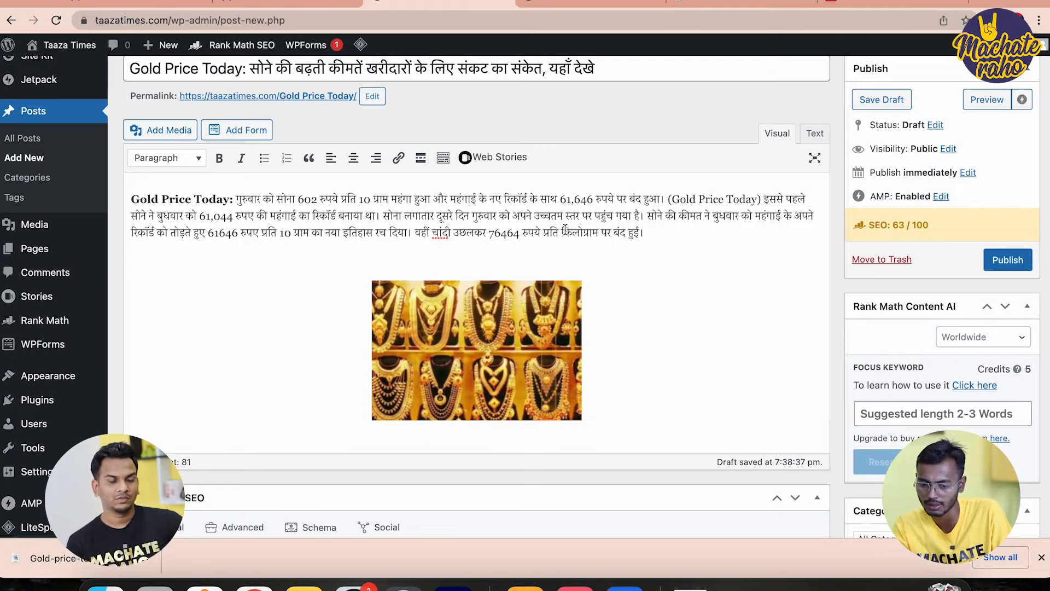
pyautogui.scroll(-4, 649, 277)
pyautogui.scroll(-2, 649, 278)
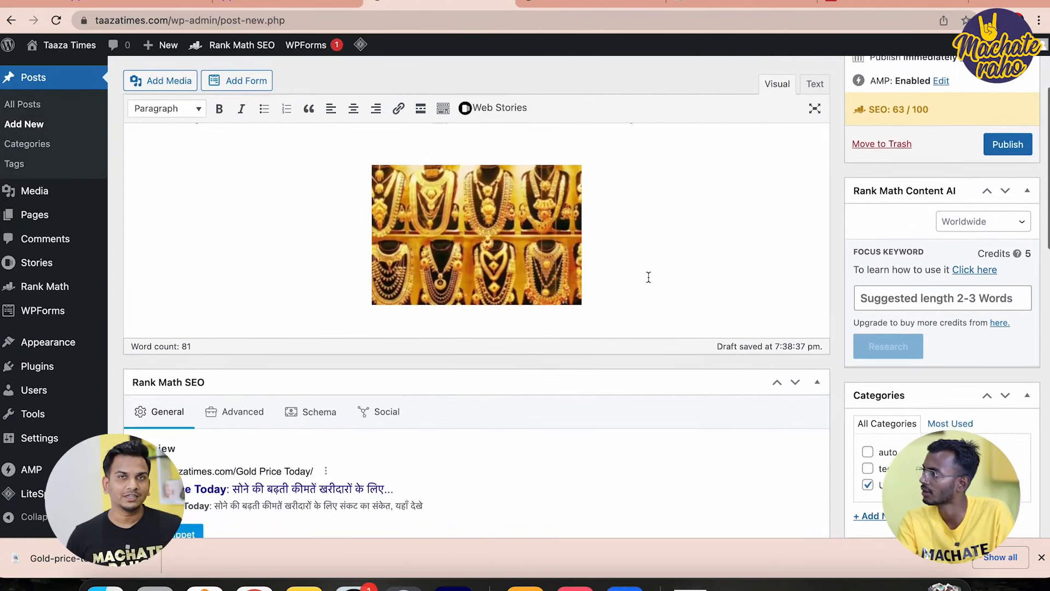
pyautogui.scroll(-10, 648, 276)
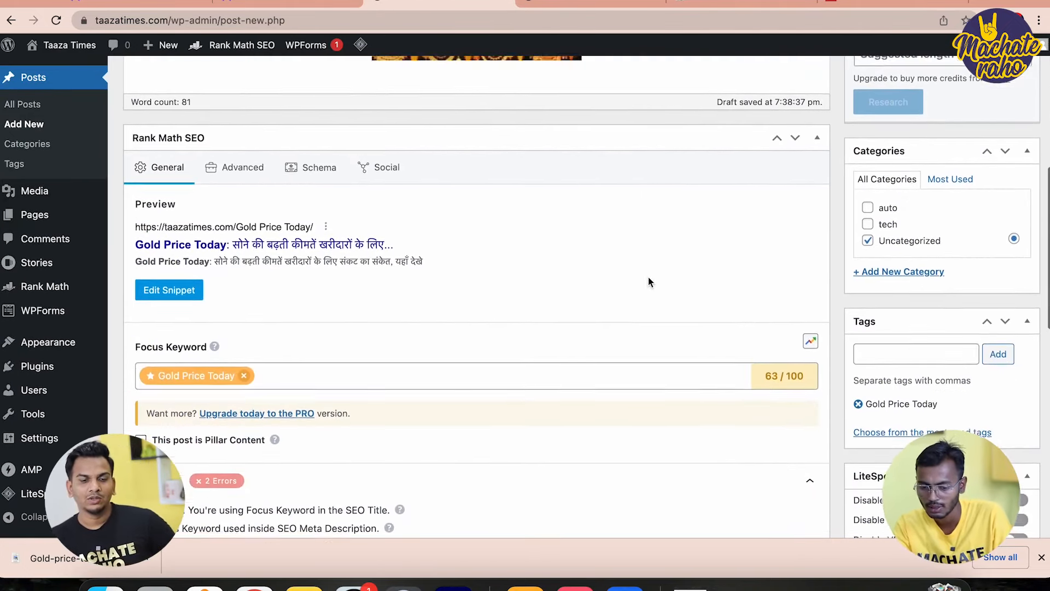
pyautogui.scroll(-2, 892, 398)
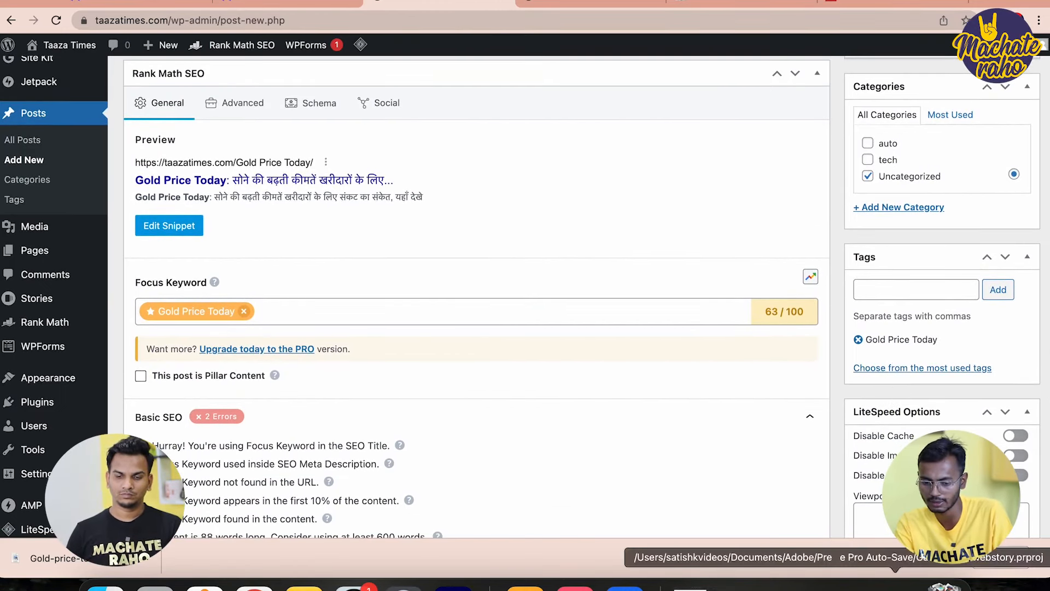
pyautogui.scroll(10, 801, 287)
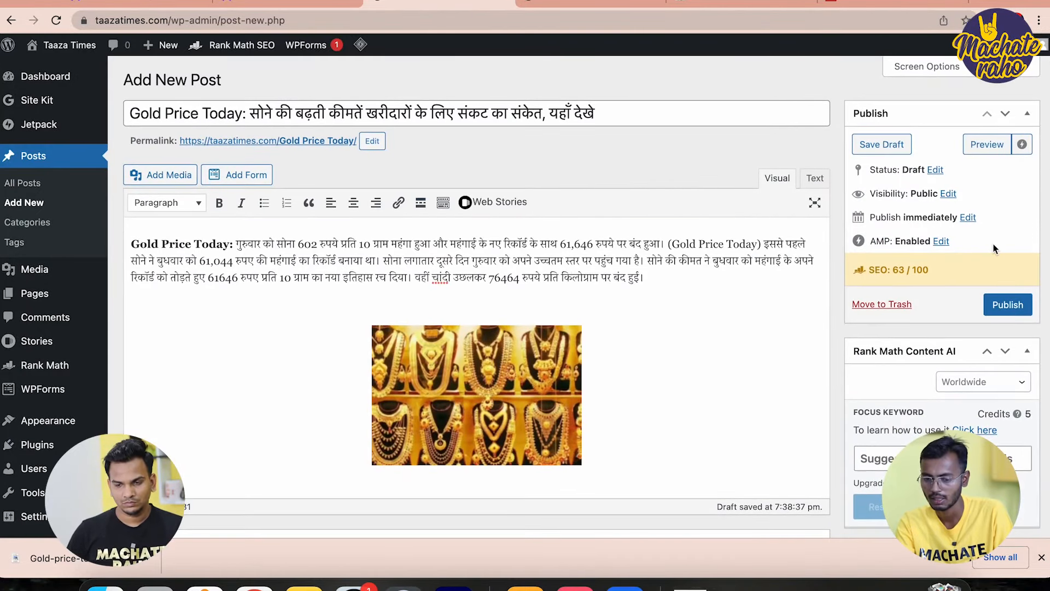
# Publish the Gold Price Today post and reload the live homepage to see it
pyautogui.click(1005, 307)
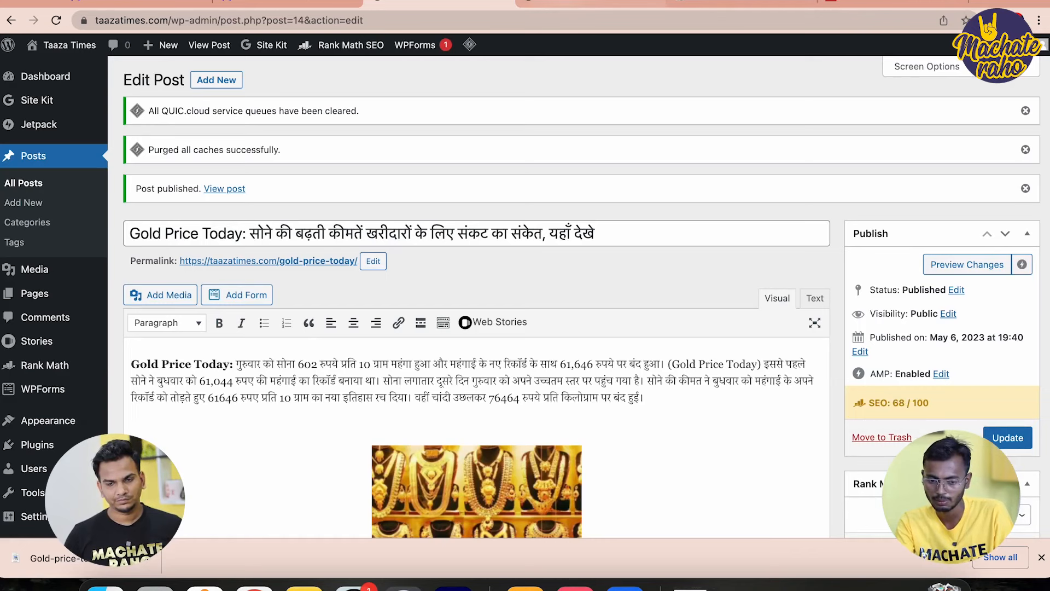
pyautogui.click(591, 2)
pyautogui.click(136, 92)
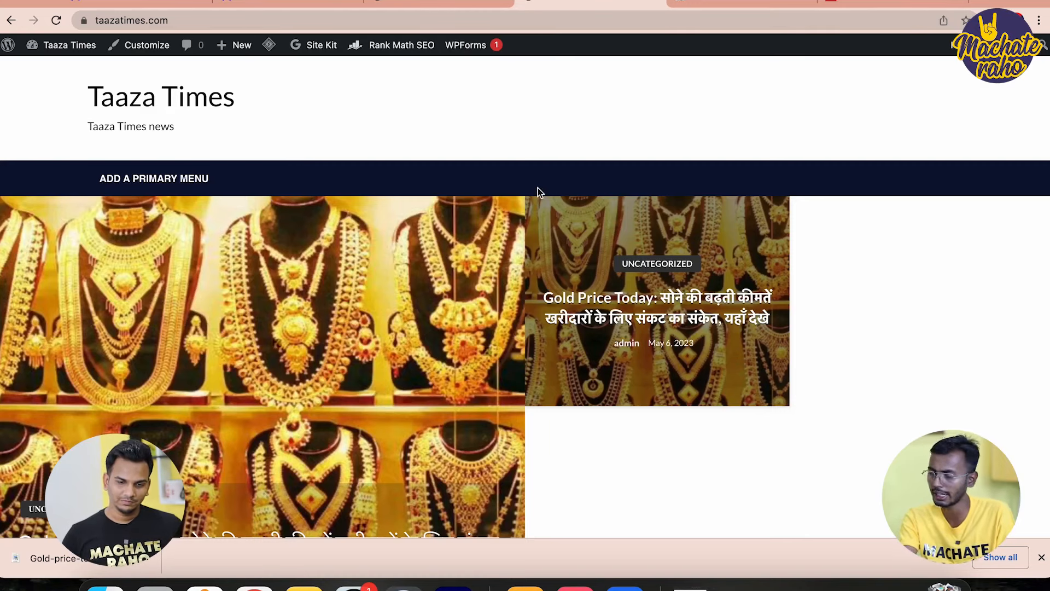
# Go back to the post's edit screen and bring Appearance into view in the admin sidebar
pyautogui.click(410, 3)
pyautogui.scroll(-4, 317, 334)
pyautogui.scroll(-3, 317, 334)
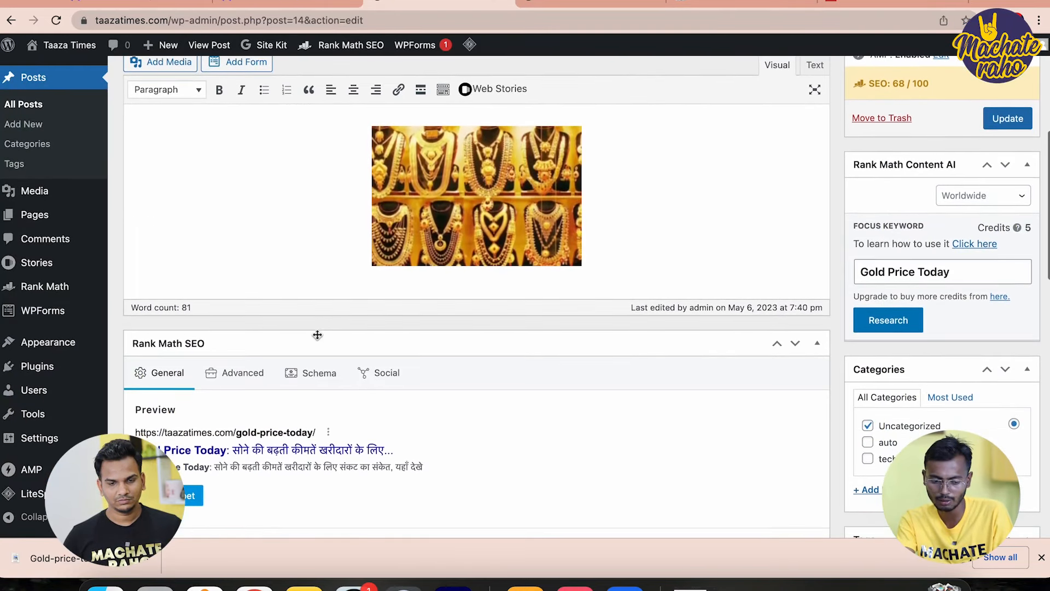
pyautogui.moveTo(93, 353)
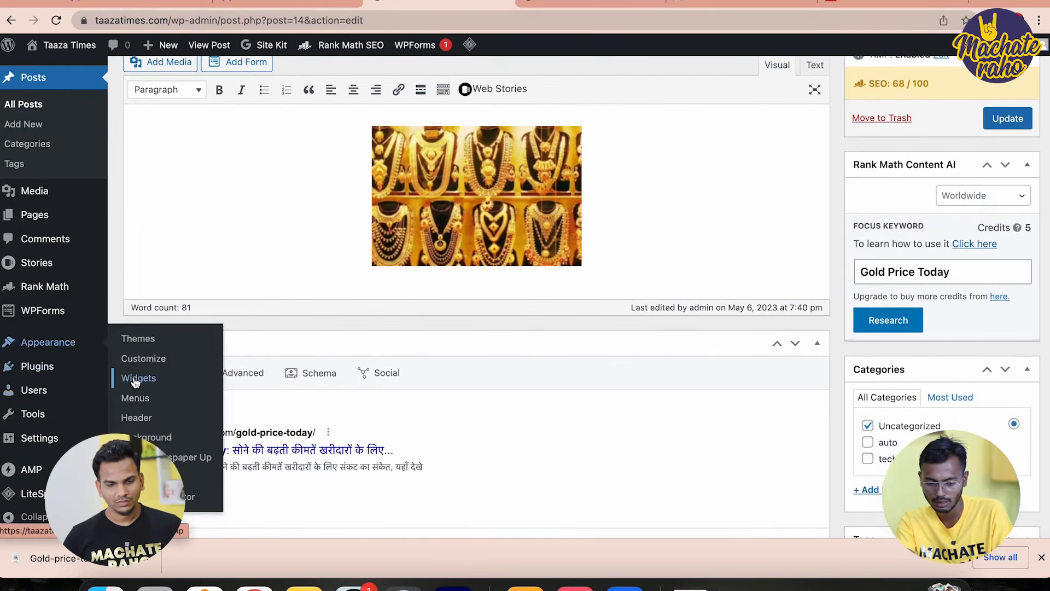
# Create a menu named Home assigned to Primary Navigation (Header)
pyautogui.click(144, 404)
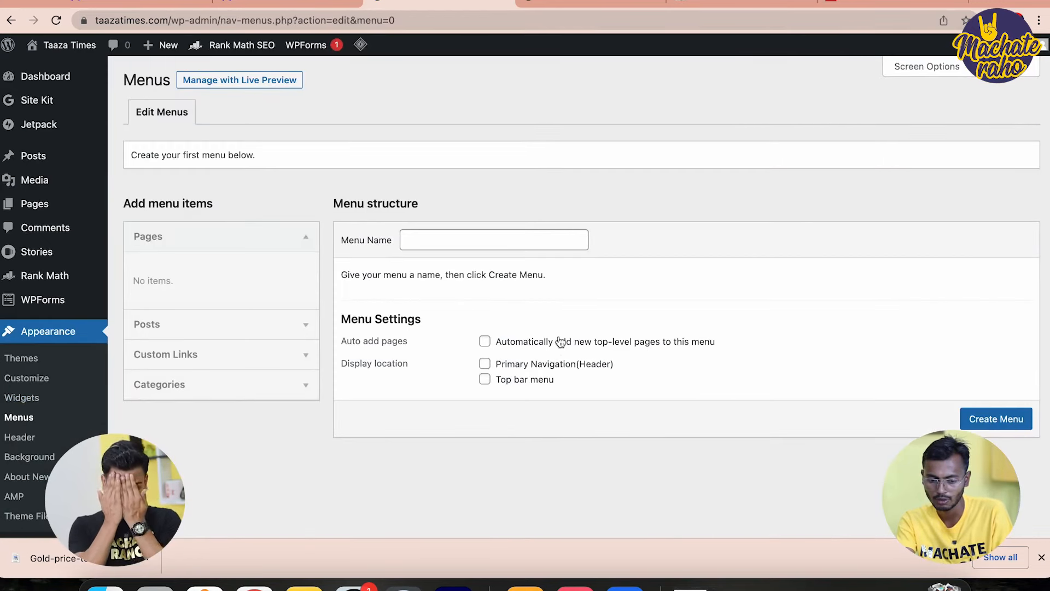
pyautogui.click(454, 245)
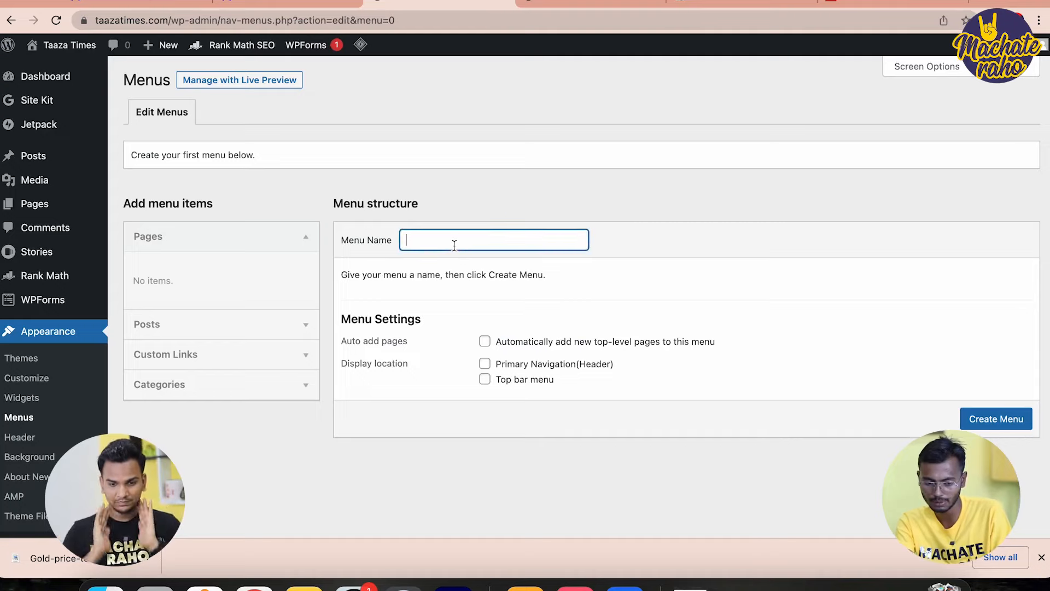
pyautogui.write('Home')
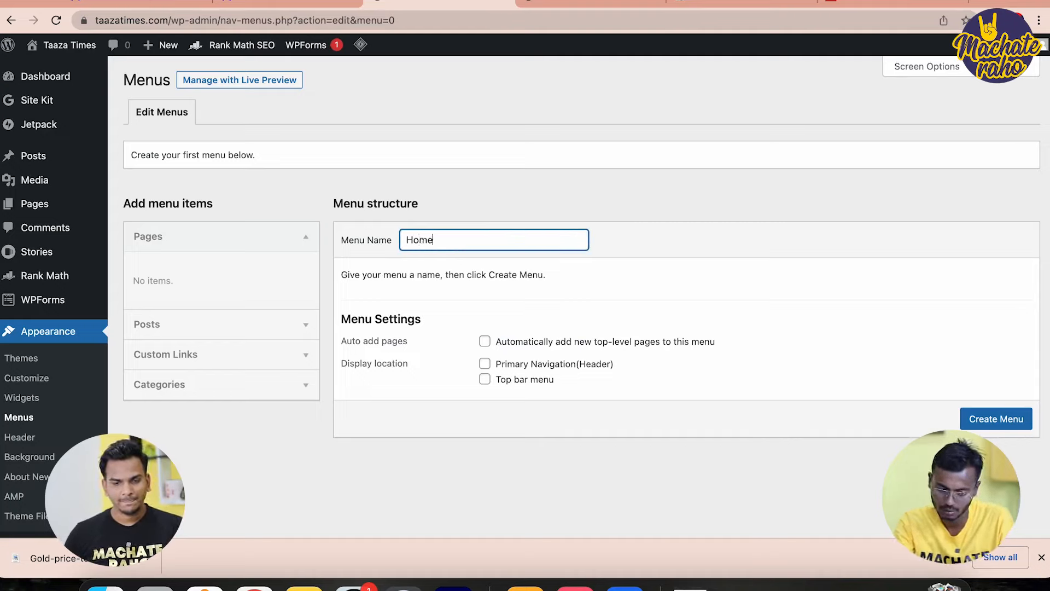
pyautogui.click(535, 364)
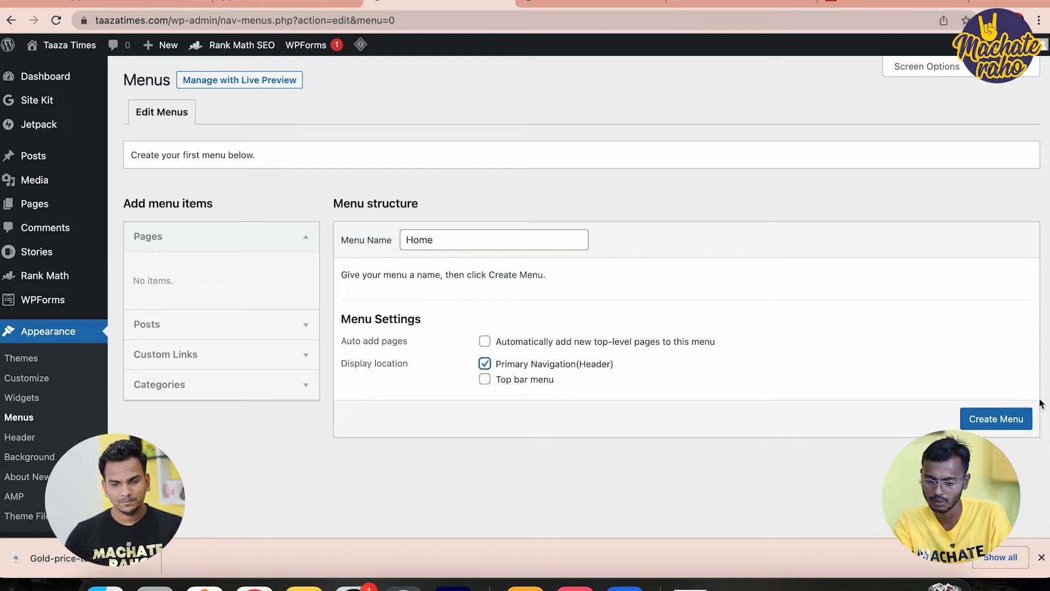
pyautogui.click(994, 426)
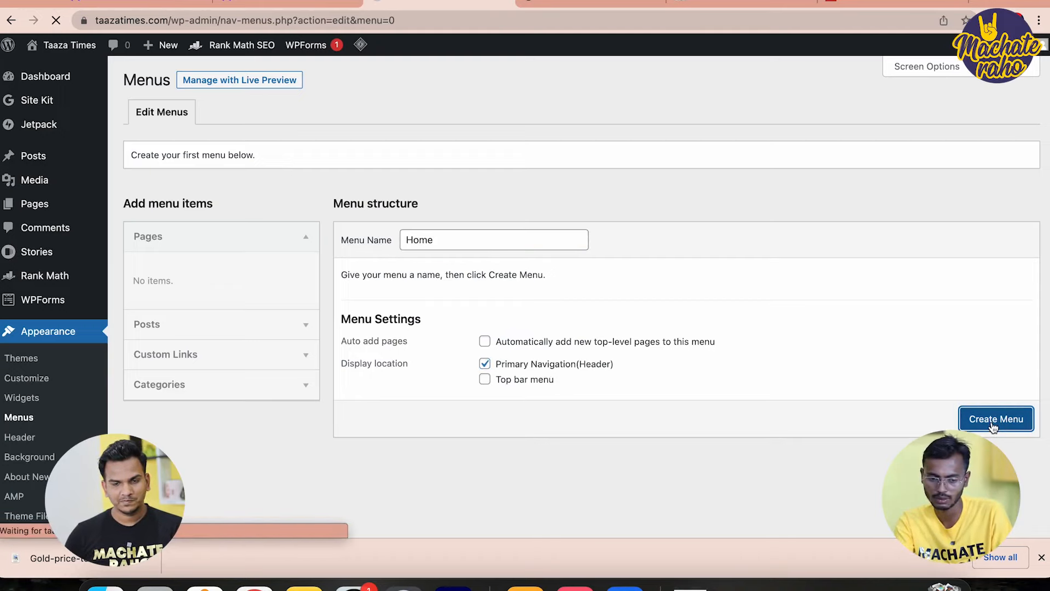
pyautogui.scroll(-3, 621, 440)
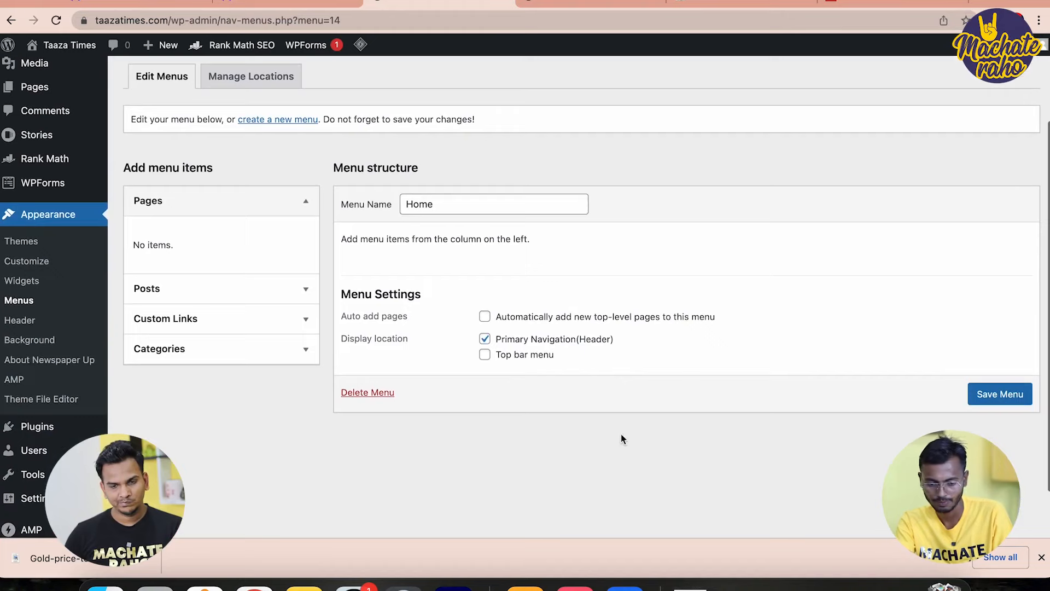
pyautogui.scroll(3, 622, 439)
# Create an empty Footer menu, then choose the Home menu from the menu selector
pyautogui.click(257, 178)
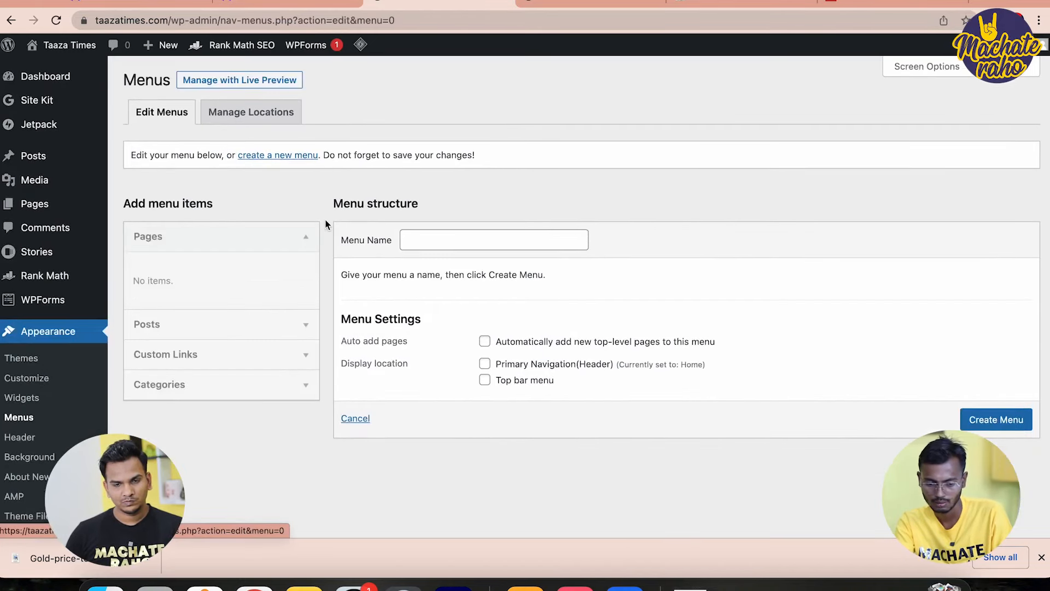
pyautogui.click(477, 249)
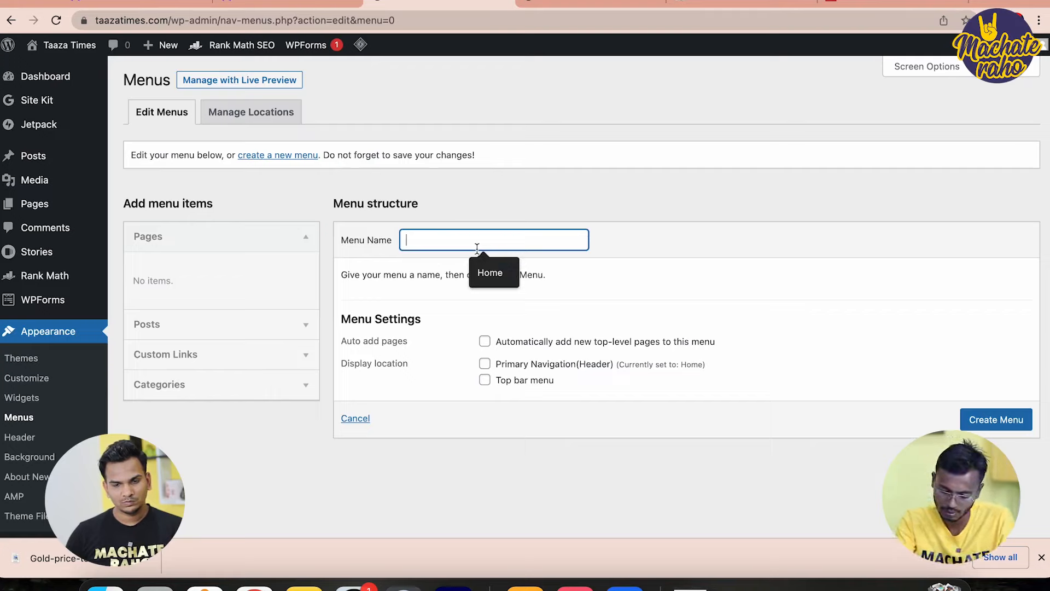
pyautogui.write('Footer')
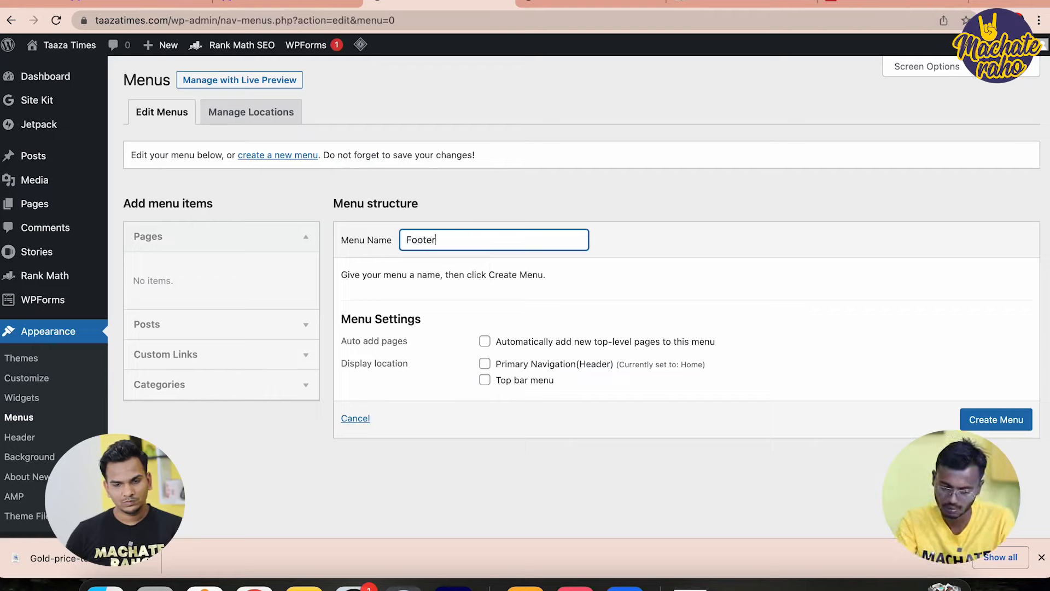
pyautogui.click(1007, 421)
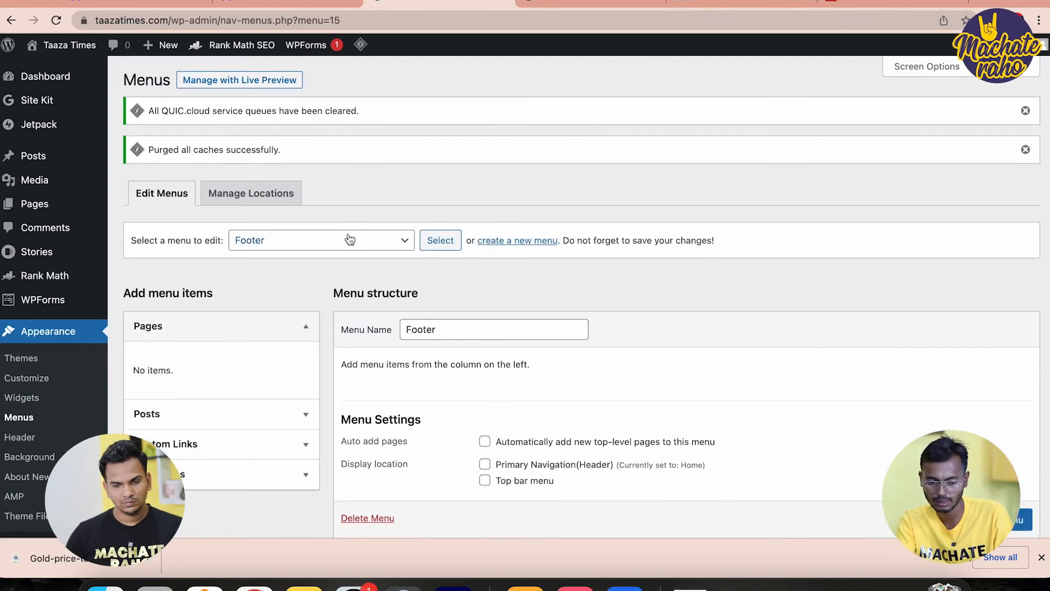
pyautogui.click(349, 239)
pyautogui.click(294, 253)
# Load the Home menu and add the auto, tech and Uncategorized categories
pyautogui.click(439, 241)
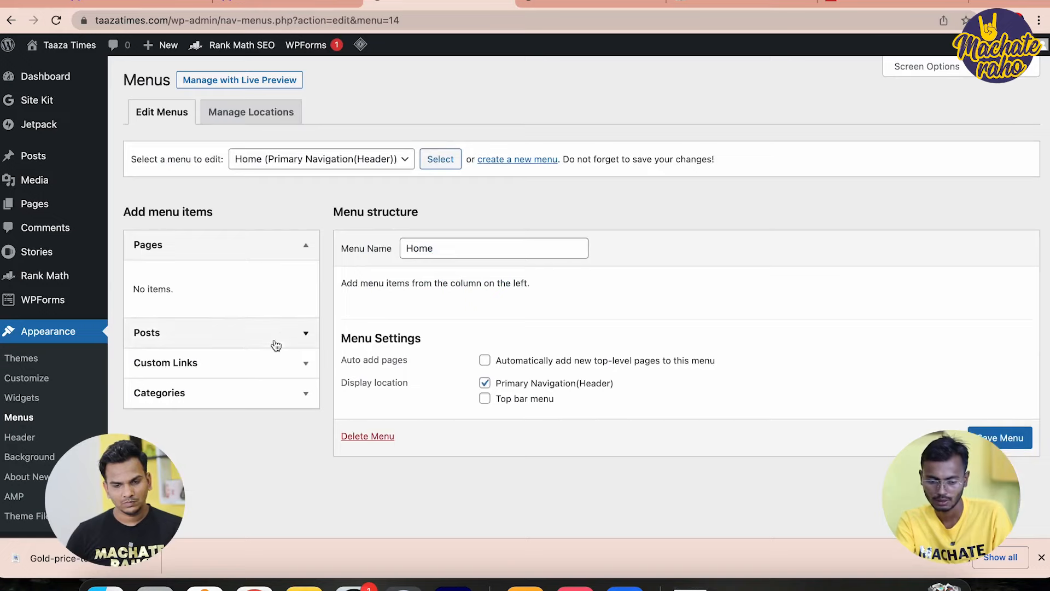
pyautogui.click(189, 396)
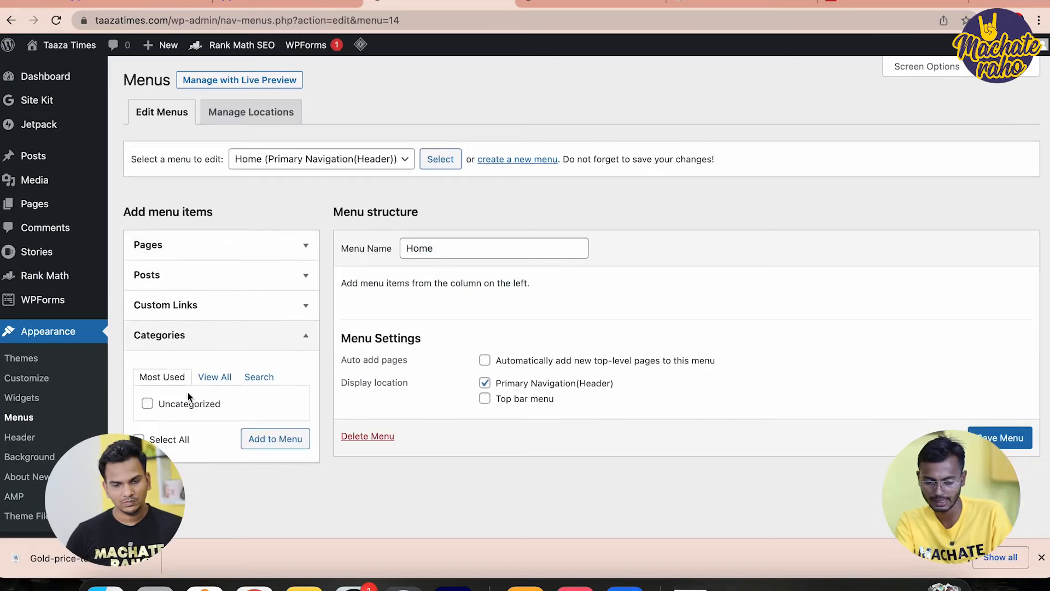
pyautogui.click(216, 378)
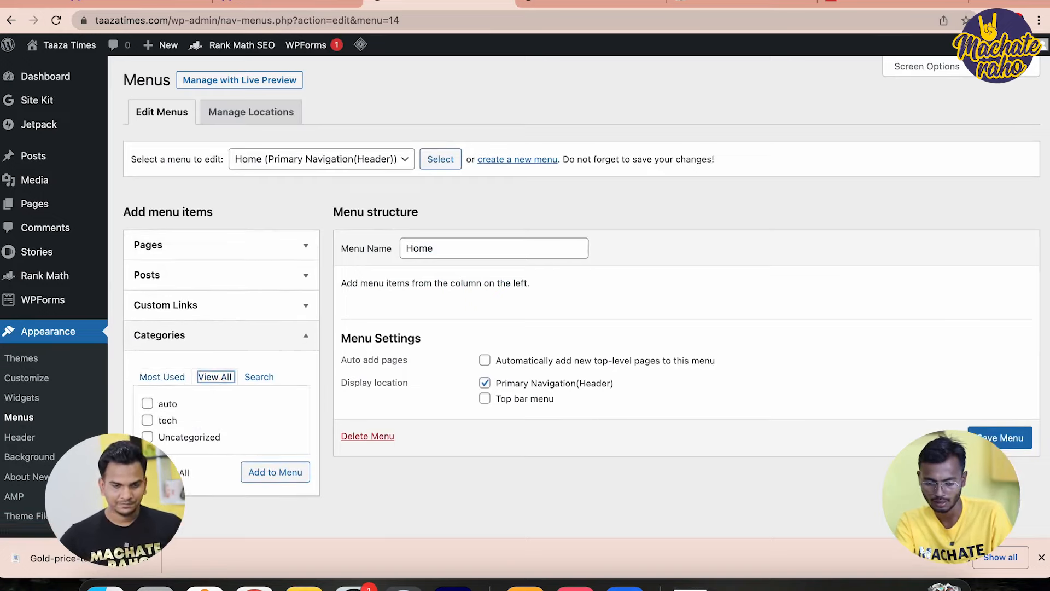
pyautogui.click(262, 479)
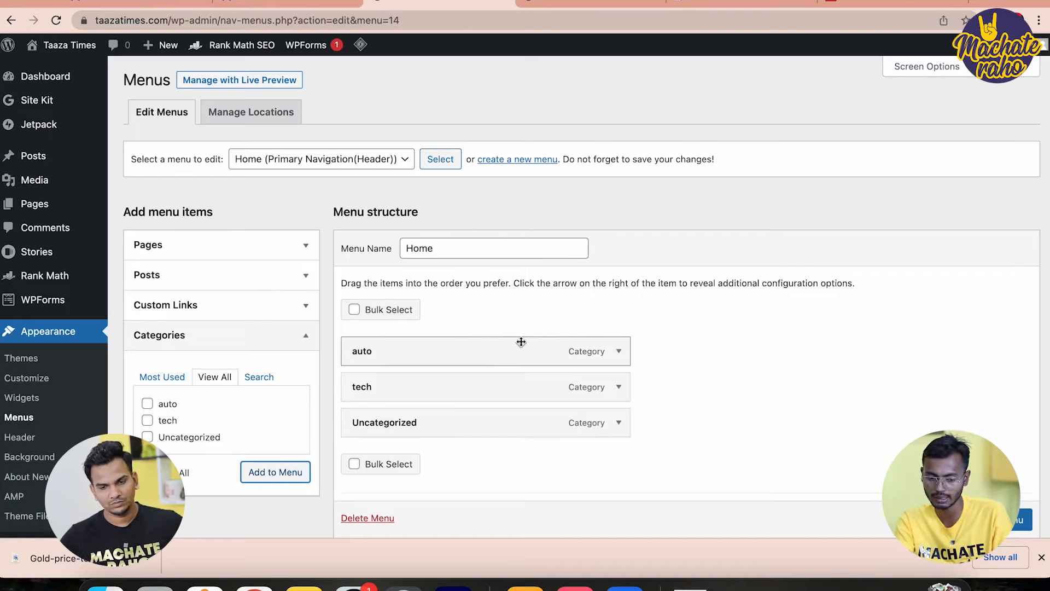
# Add a custom link labelled Home pointing to the site's homepage URL
pyautogui.click(209, 318)
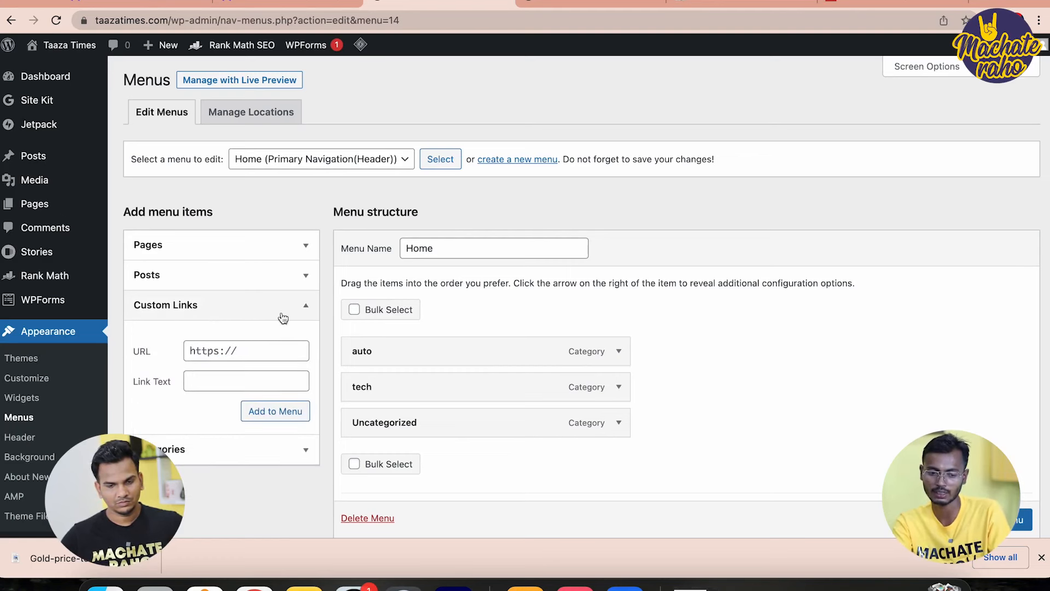
pyautogui.click(524, 6)
pyautogui.click(504, 16)
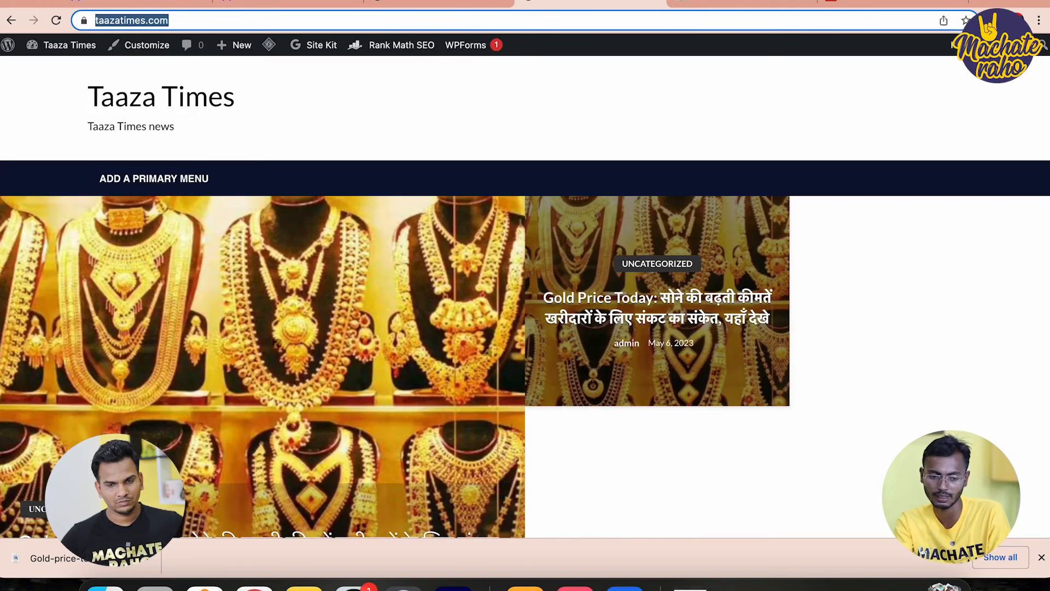
pyautogui.click(438, 4)
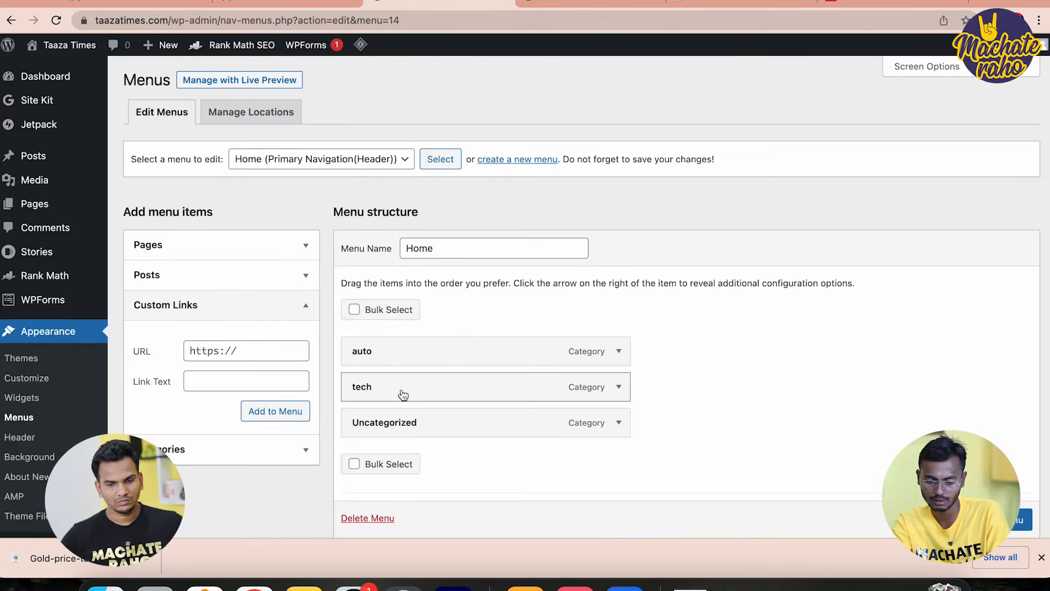
pyautogui.click(212, 356)
pyautogui.write('taazatimes.com/')
pyautogui.click(212, 374)
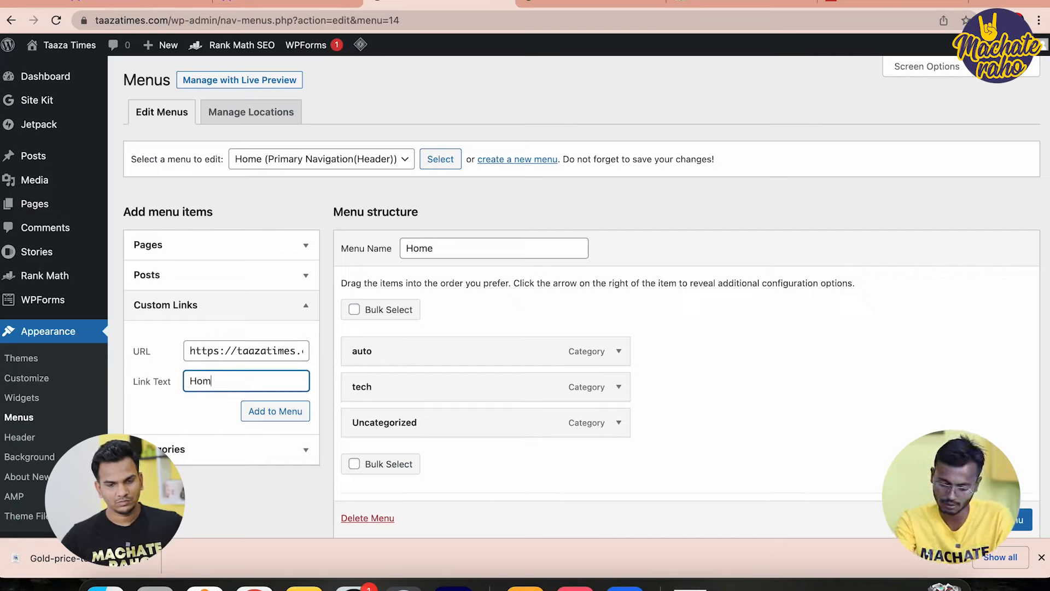
pyautogui.click(266, 411)
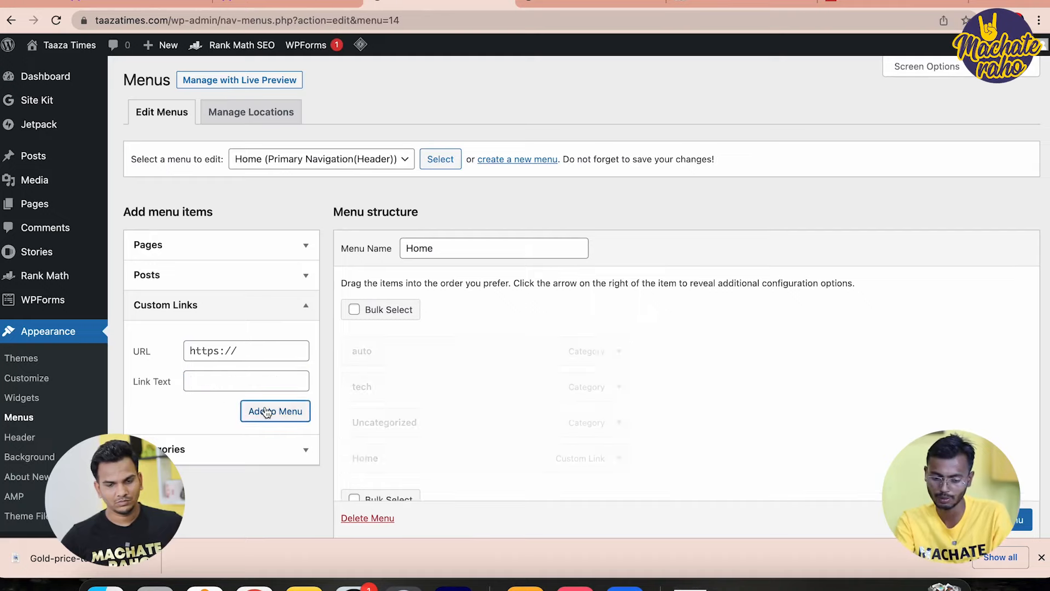
# Move the Home link to the top of the menu and save it
pyautogui.moveTo(417, 466); pyautogui.dragTo(411, 351)
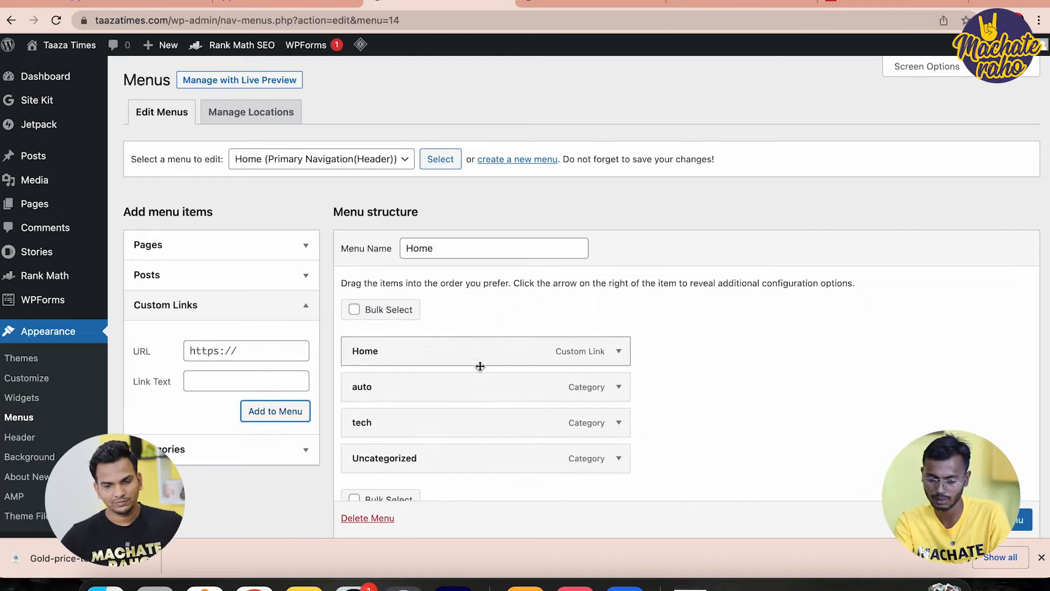
pyautogui.scroll(-4, 547, 395)
pyautogui.click(1000, 460)
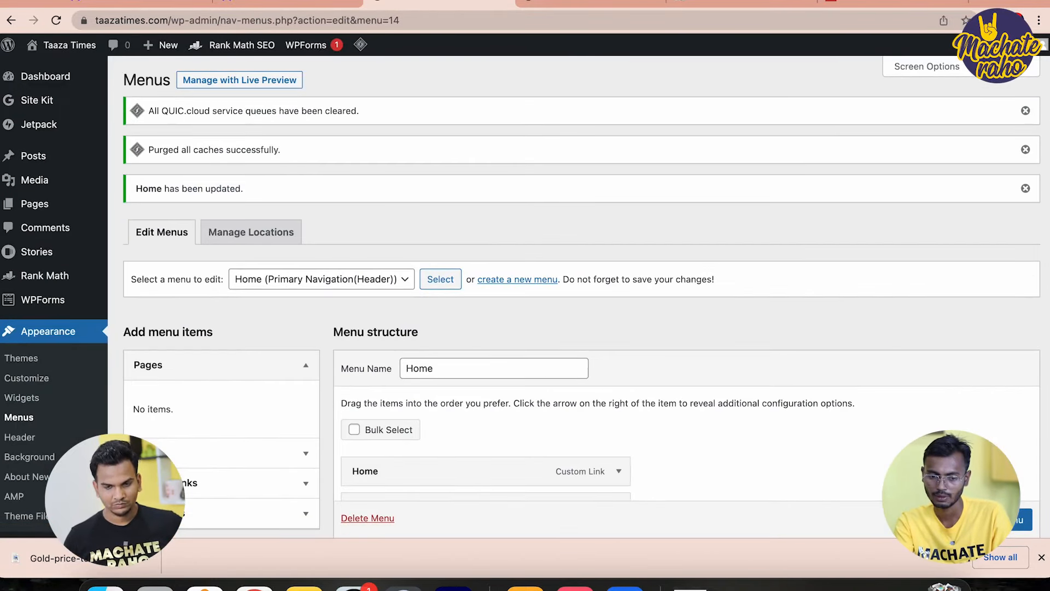
# Reload the live taazatimes.com homepage and check the Home, Auto, Tech, Uncategorized header menu
pyautogui.click(591, 3)
pyautogui.click(94, 109)
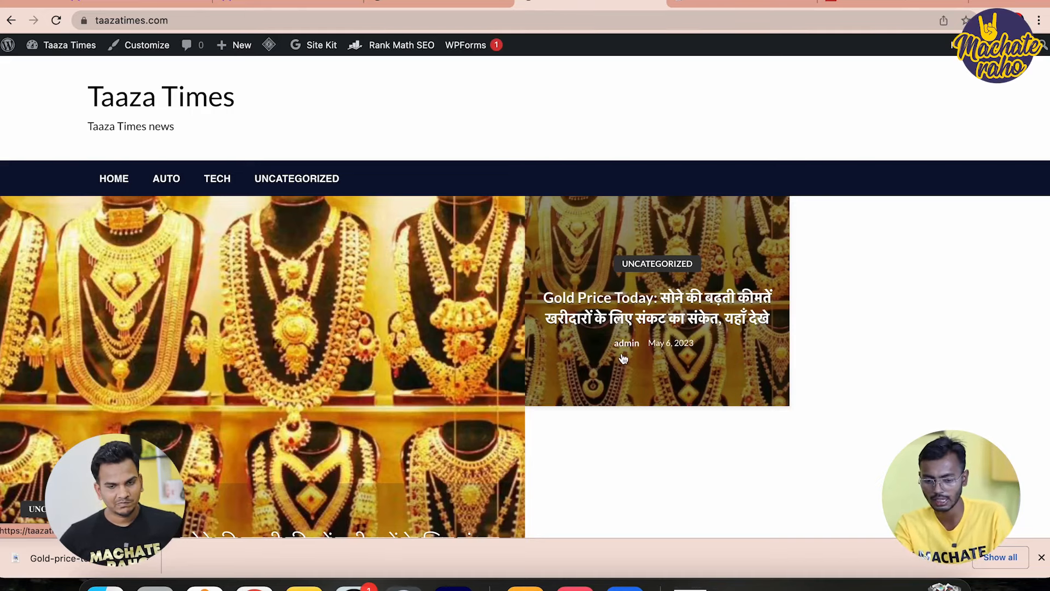
pyautogui.scroll(-2, 625, 349)
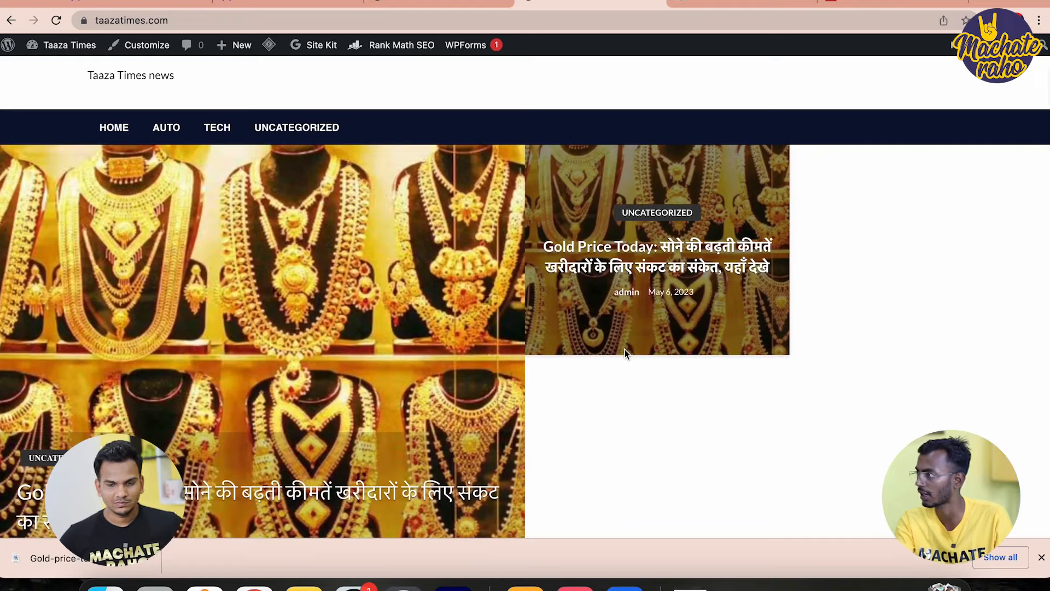